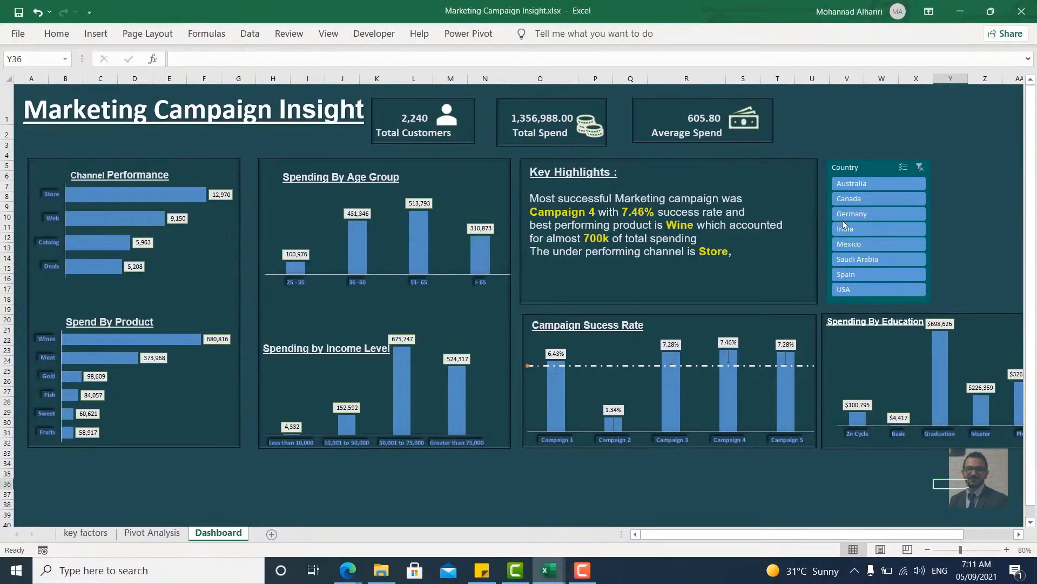
Explore the finished dashboard by filtering it by Canada, India and Saudi Arabia, and adding Mexico, India and USA to the country selection.
left_click(858, 199)
left_click(873, 229)
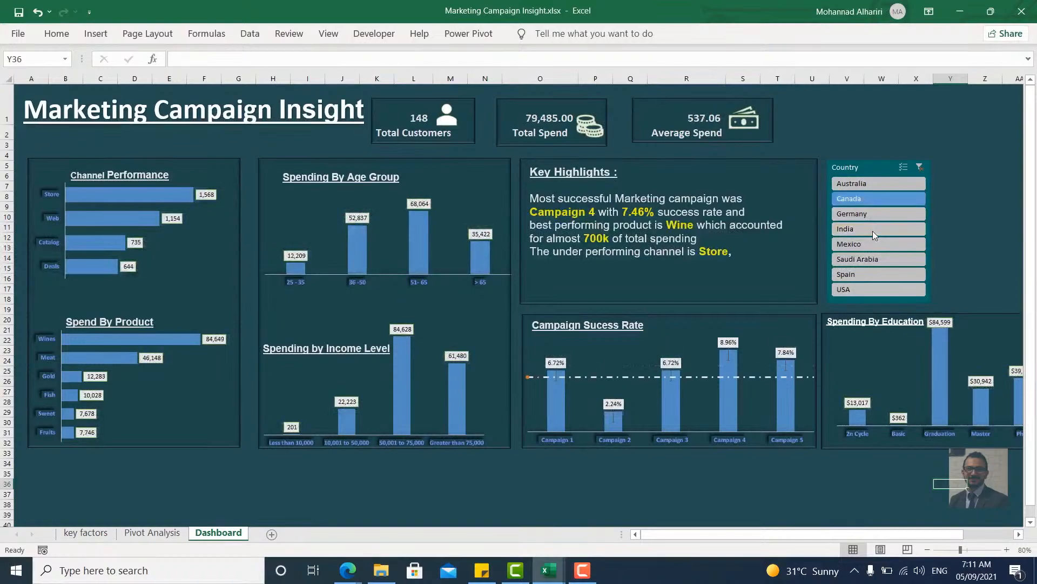
left_click(874, 258)
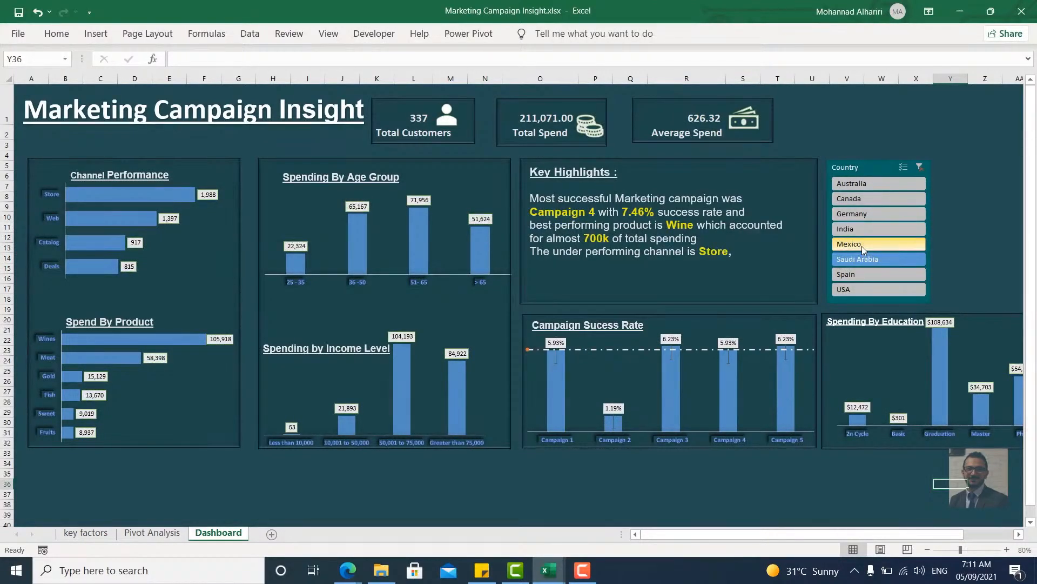
left_click(861, 245, "ctrl")
left_click(866, 228, "ctrl")
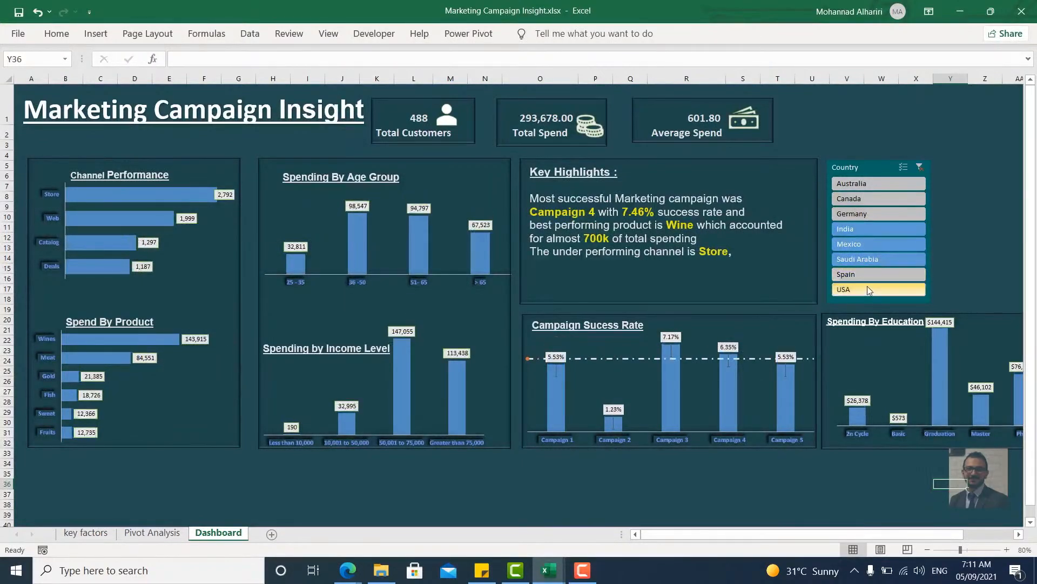
left_click(867, 289, "ctrl")
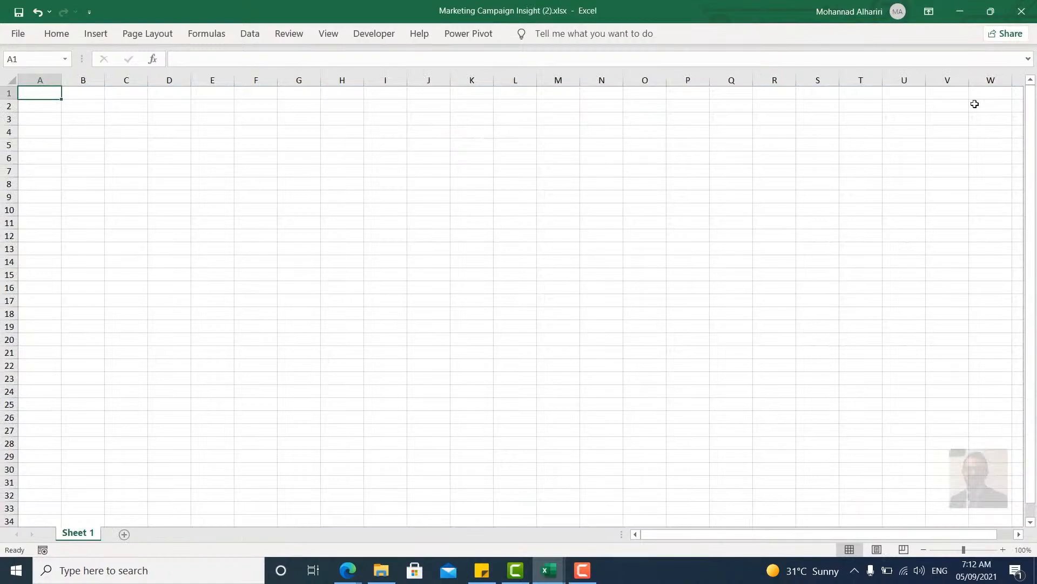
Keep the ribbon's commands displayed in the blank workbook and rename Sheet 1 as Analysis.
left_click(929, 12)
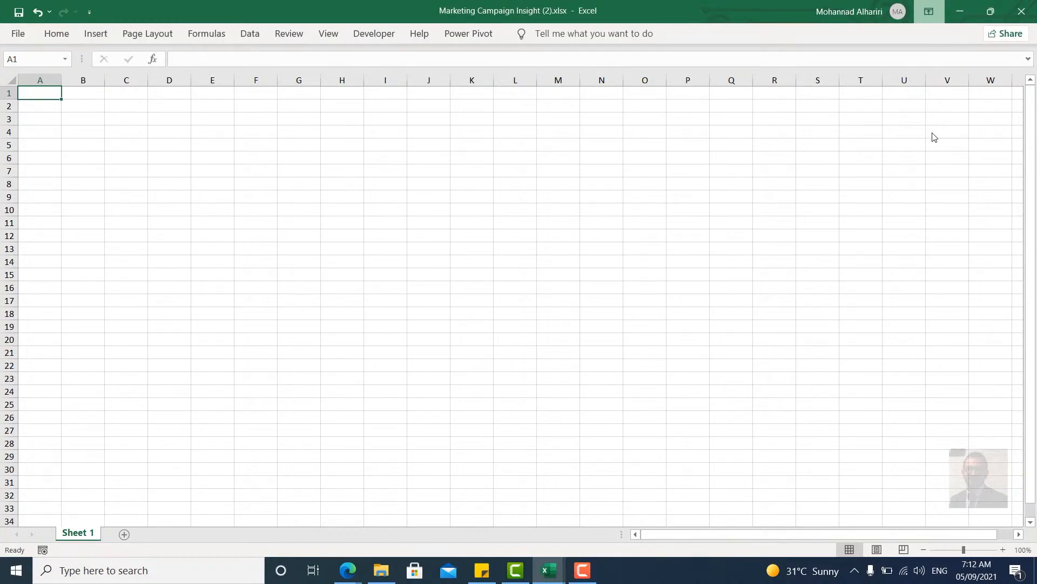
left_click(933, 134)
double_click(83, 534)
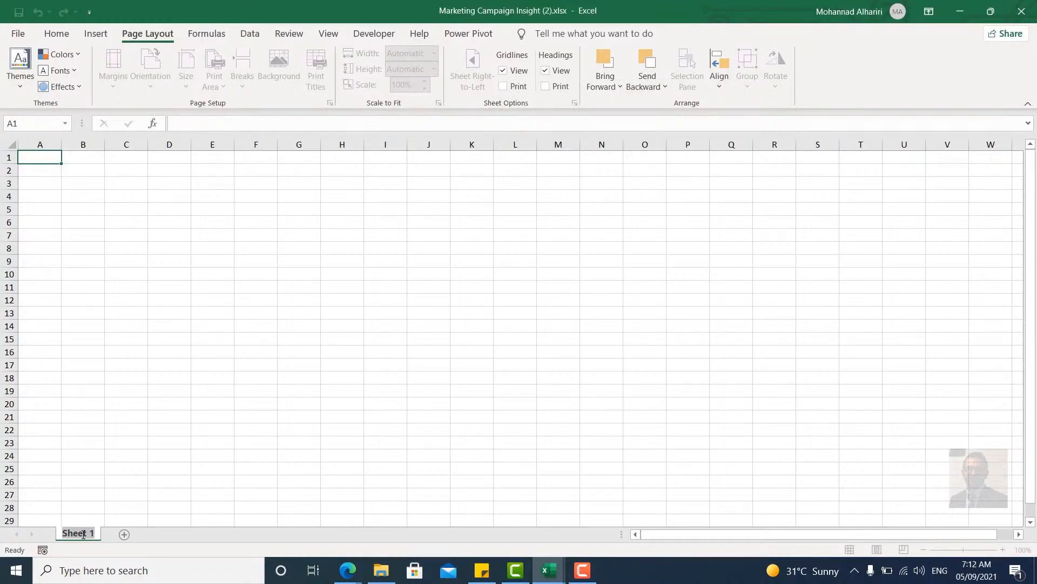
type("Analysis")
key("Return")
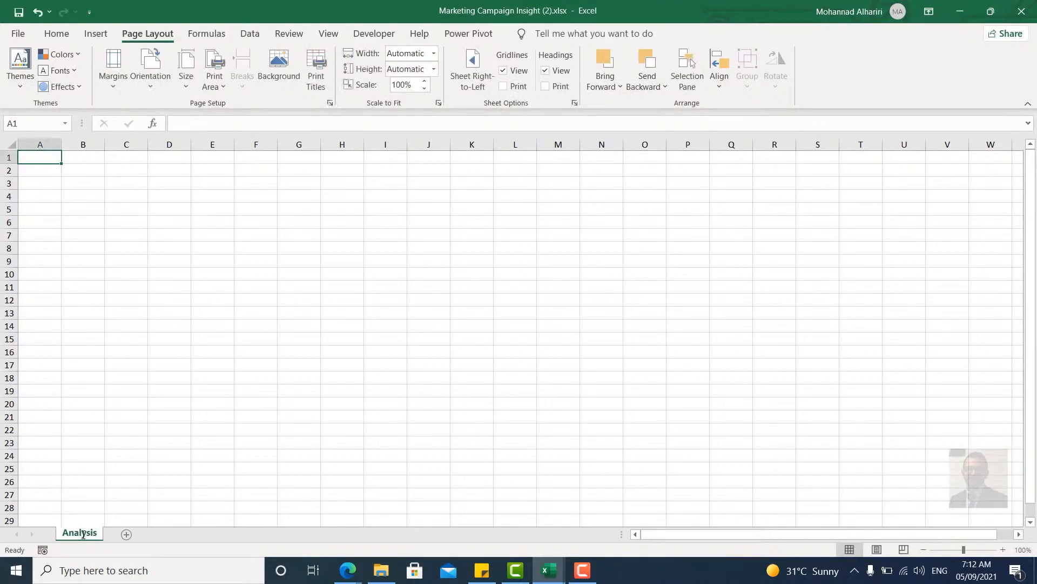
Add a new worksheet after the Analysis sheet, keeping its default name.
left_click(126, 535)
double_click(136, 534)
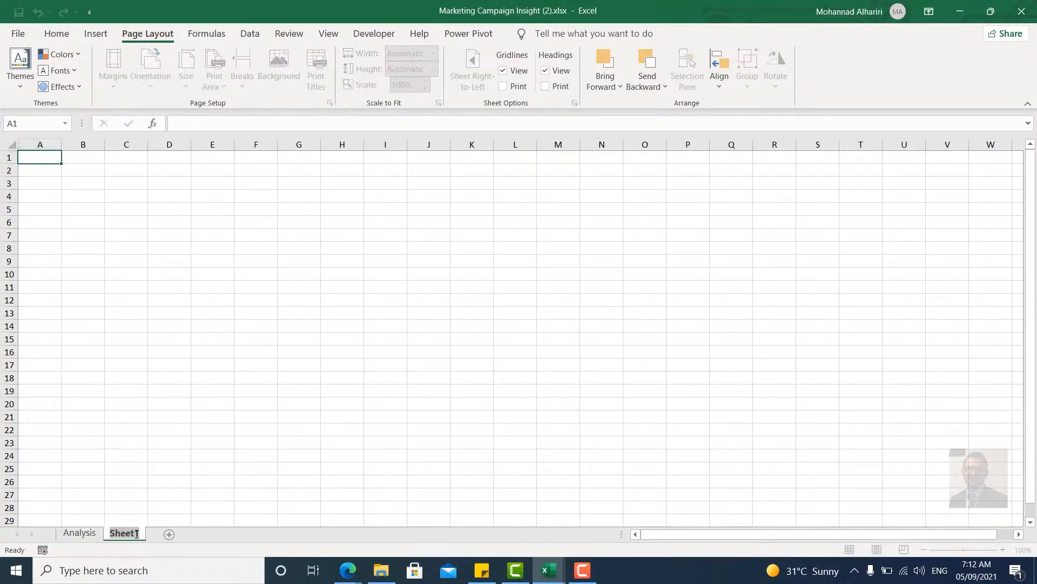
left_click(163, 424)
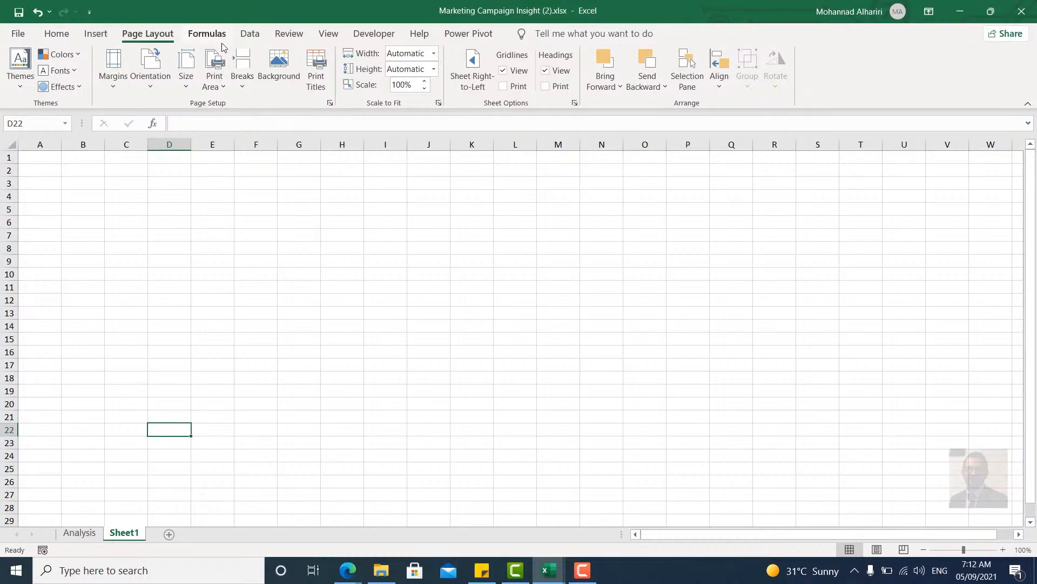
Start a Text/CSV import of marketing_data.csv from the Marketing+Data folder inside Dashboard.
left_click(248, 35)
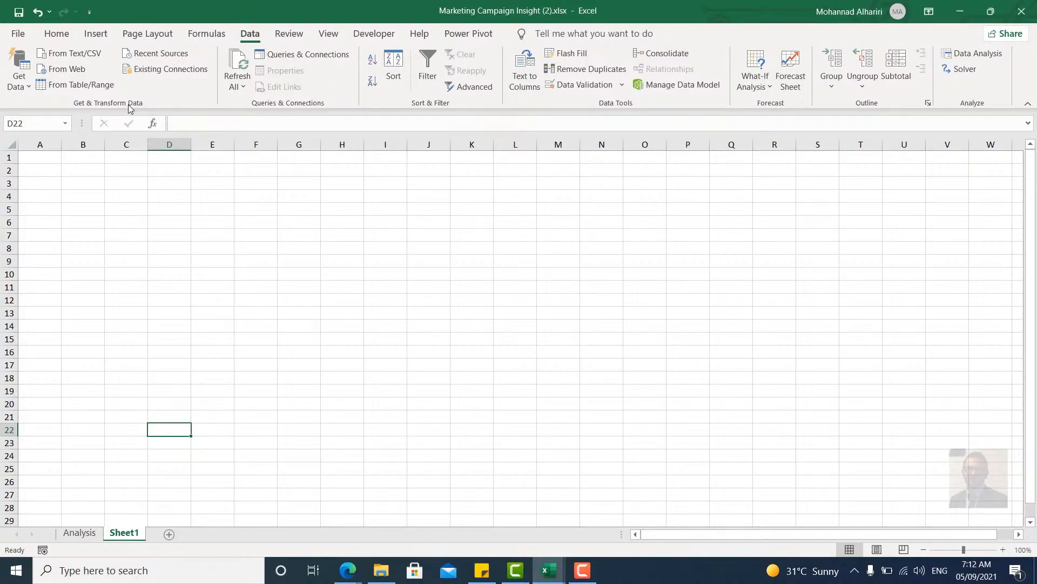
left_click(18, 73)
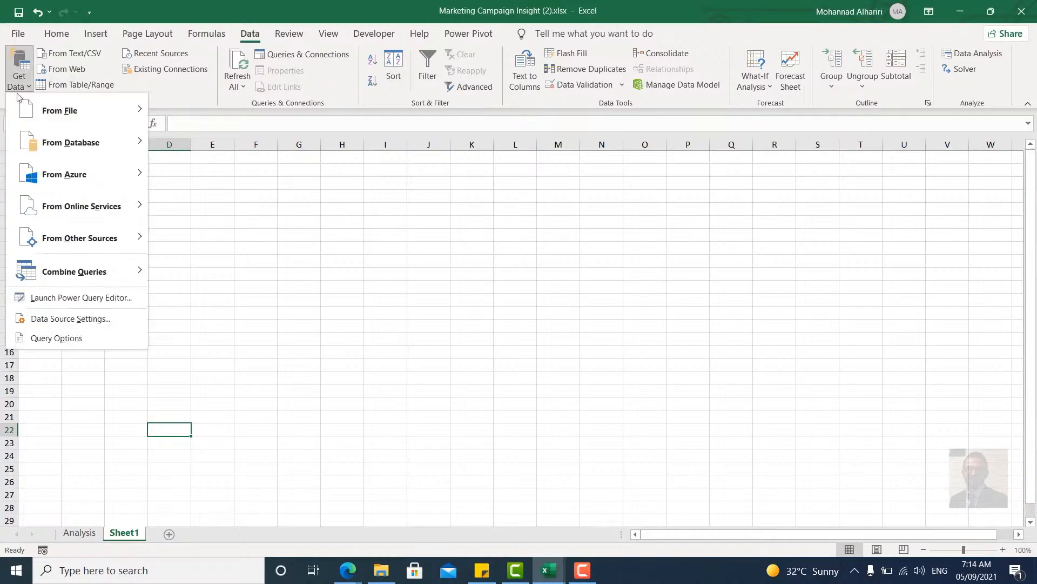
mouse_move(70, 116)
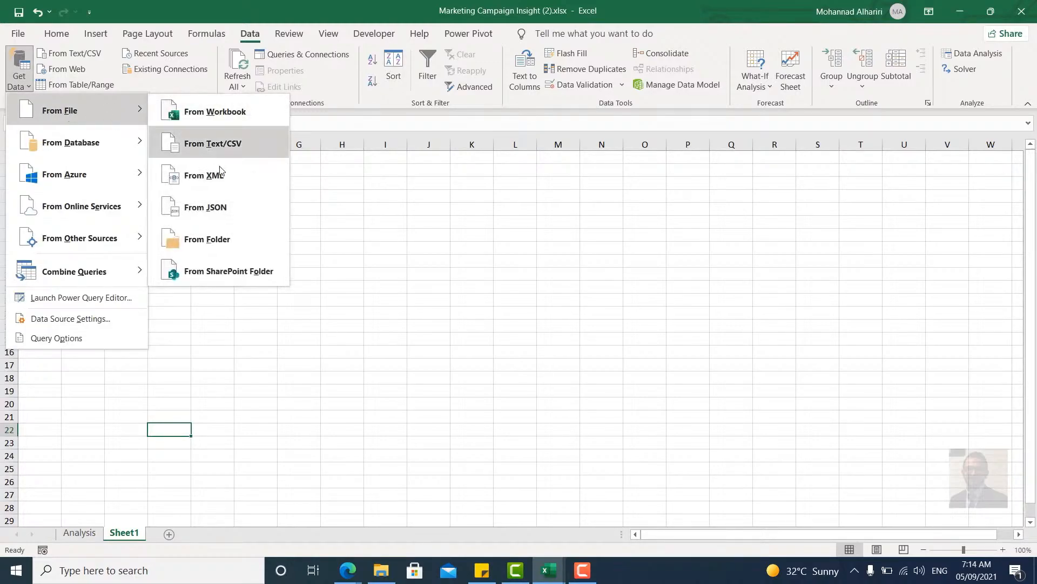
left_click(216, 147)
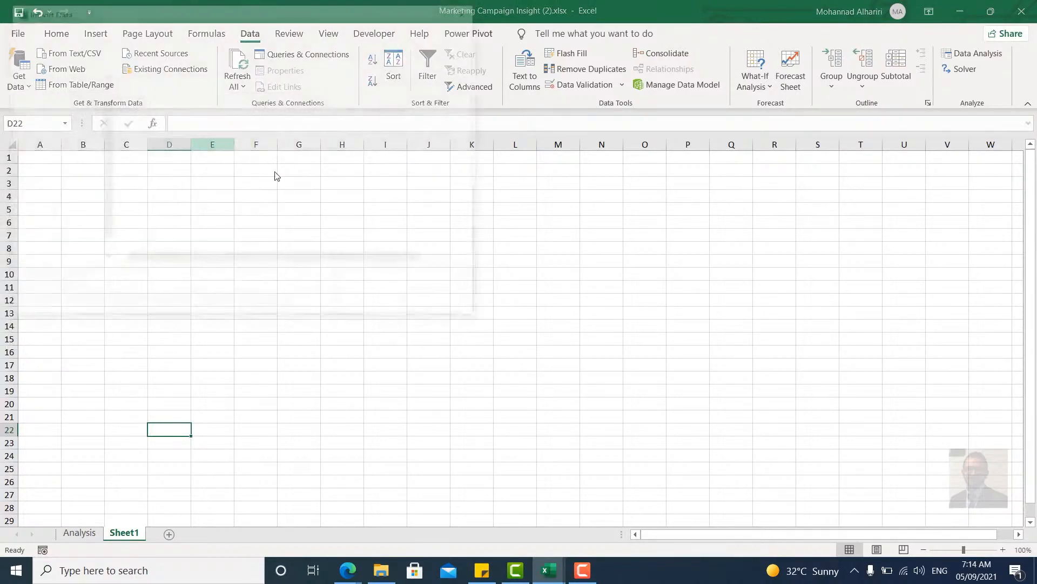
left_click(69, 34)
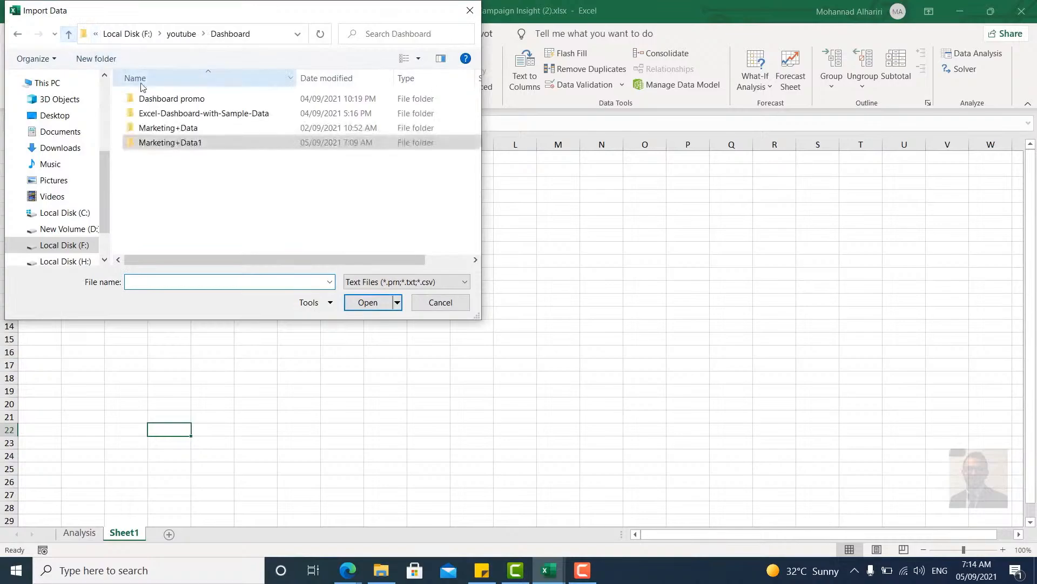
double_click(189, 126)
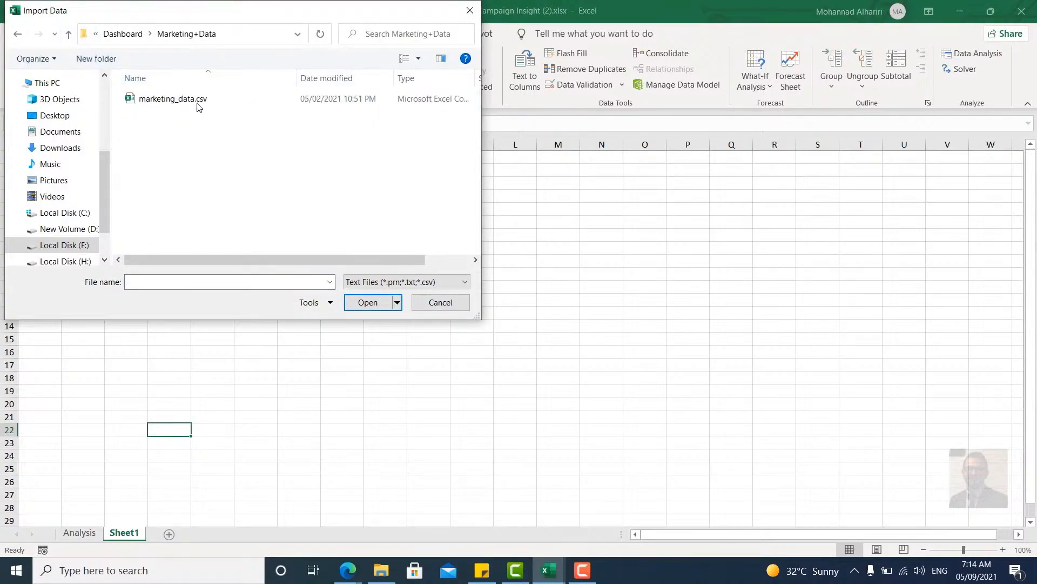
double_click(181, 97)
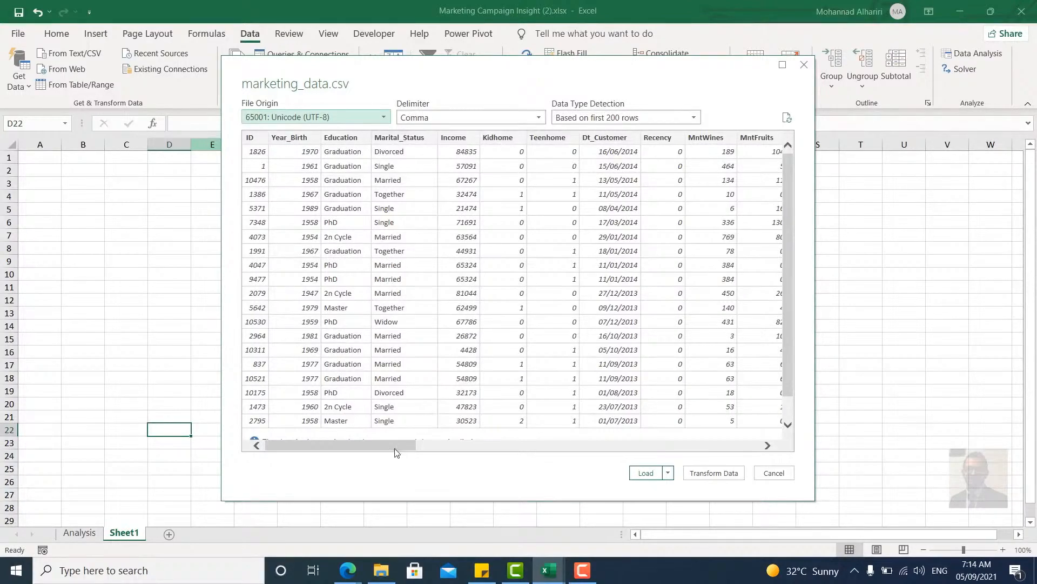
Examine the columns in the marketing_data.csv preview, covering product spending, purchase channels, campaign acceptance, complaints and country.
left_click_drag(396, 453, 540, 439)
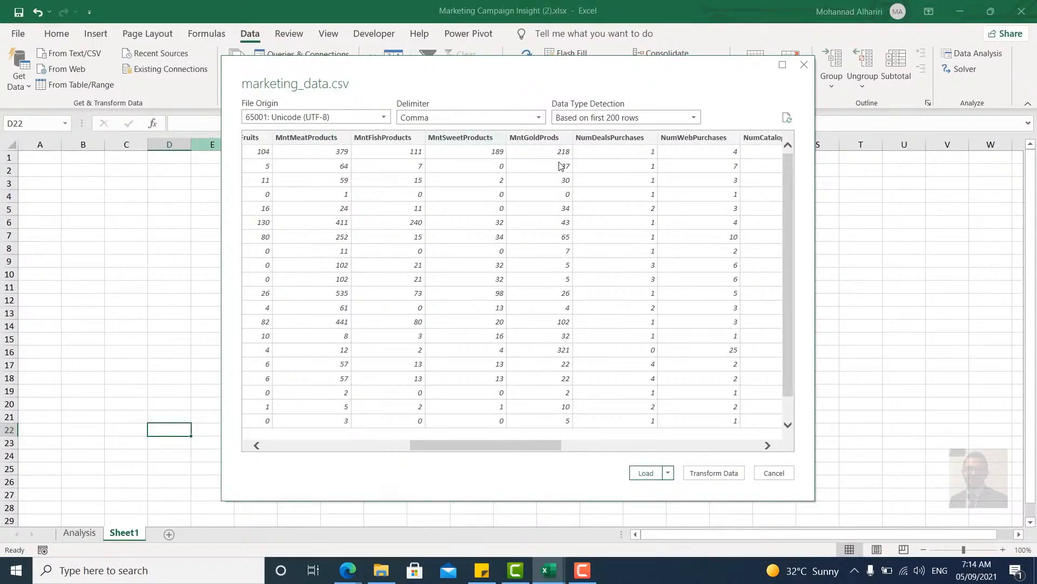
left_click_drag(530, 439, 553, 450)
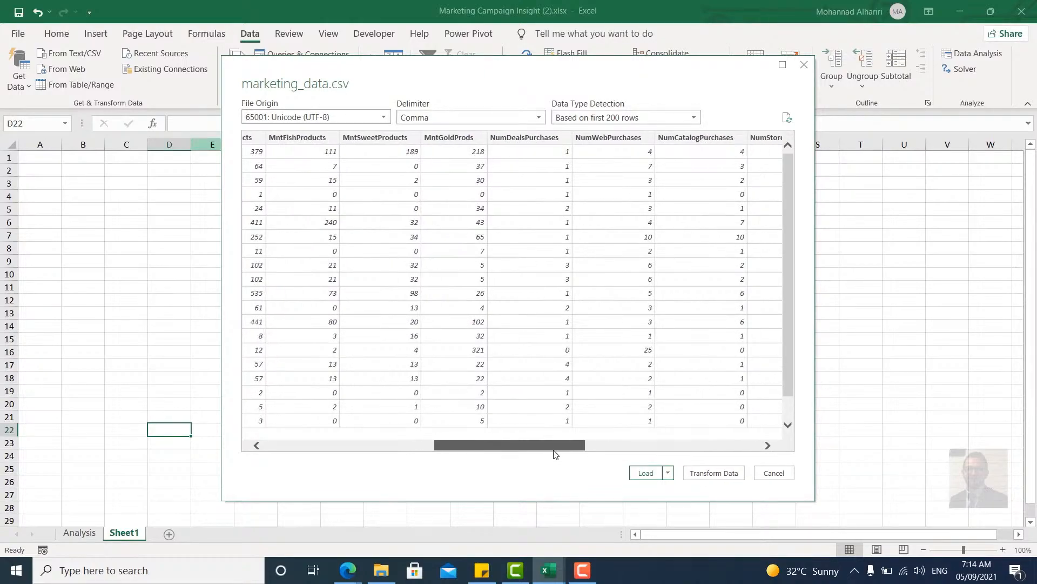
left_click_drag(556, 453, 559, 448)
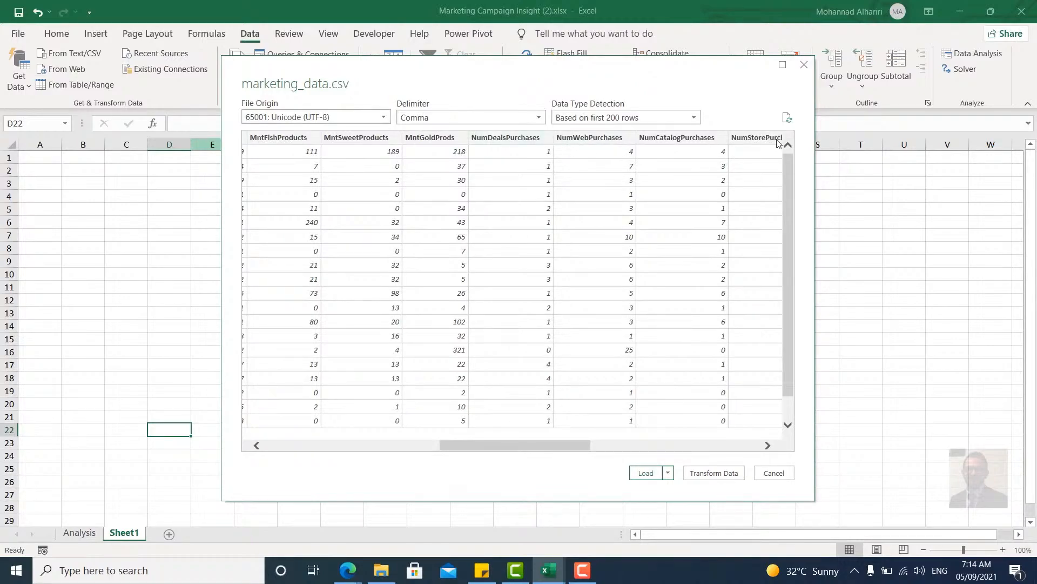
left_click_drag(574, 452, 715, 440)
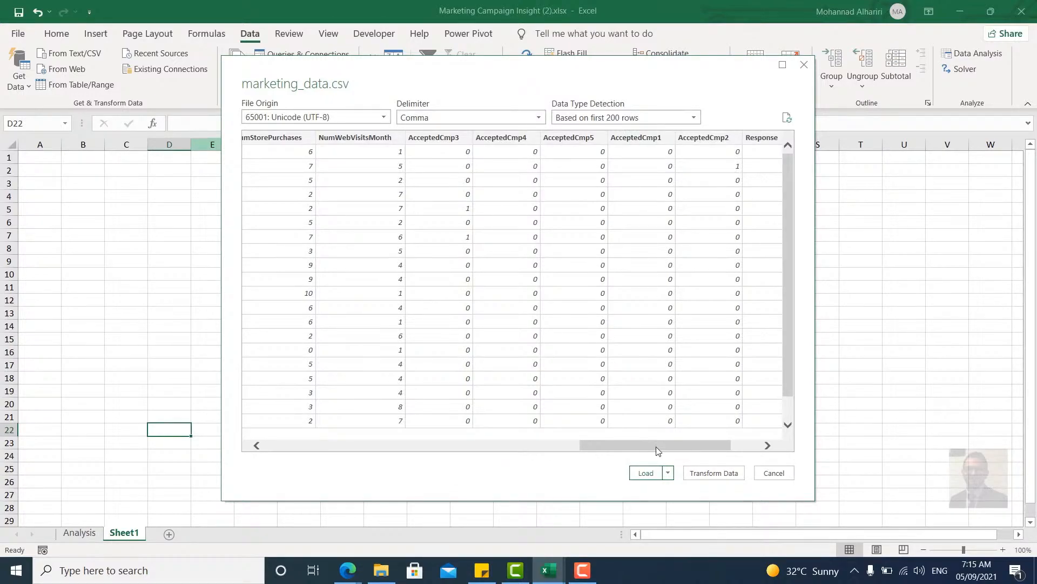
left_click_drag(657, 446, 683, 445)
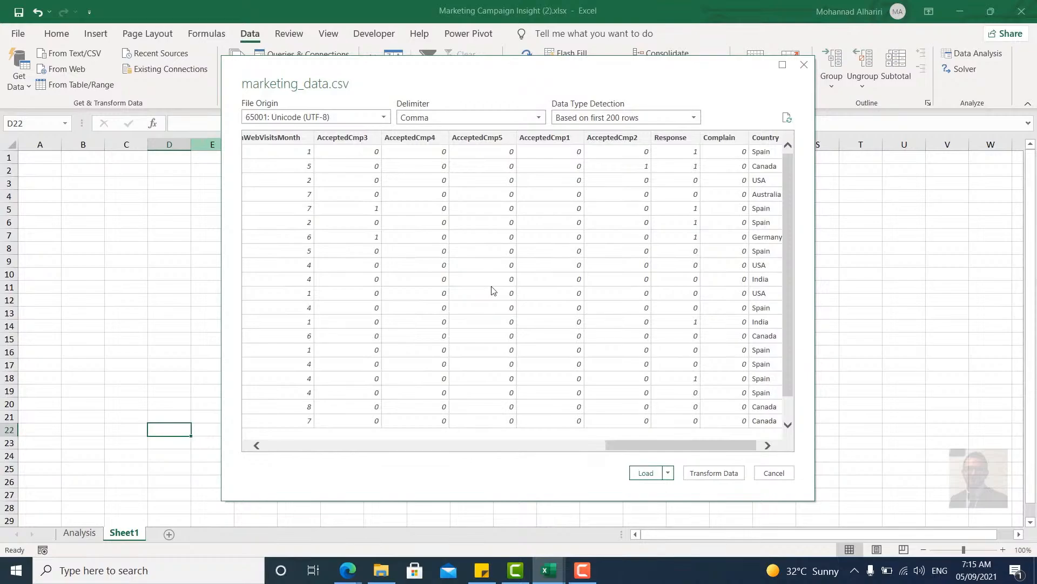
scroll(494, 295, "down", 1)
scroll(494, 295, "up", 1)
left_click_drag(678, 450, 470, 447)
scroll(475, 292, "up", 1)
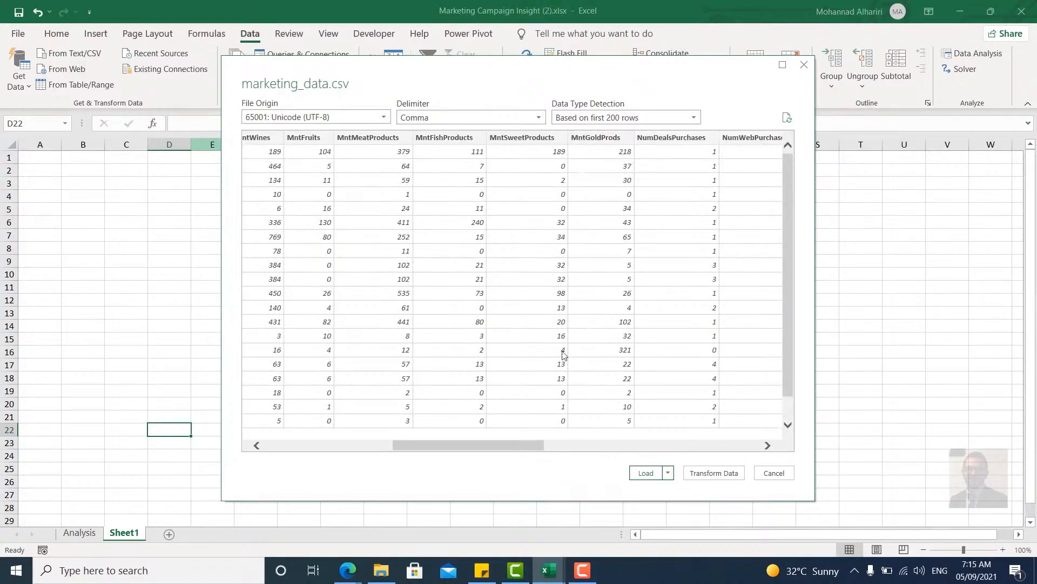
Open the imported data for transformation in Power Query and set the Year_Birth column's type to Date, replacing the current conversion.
left_click(714, 480)
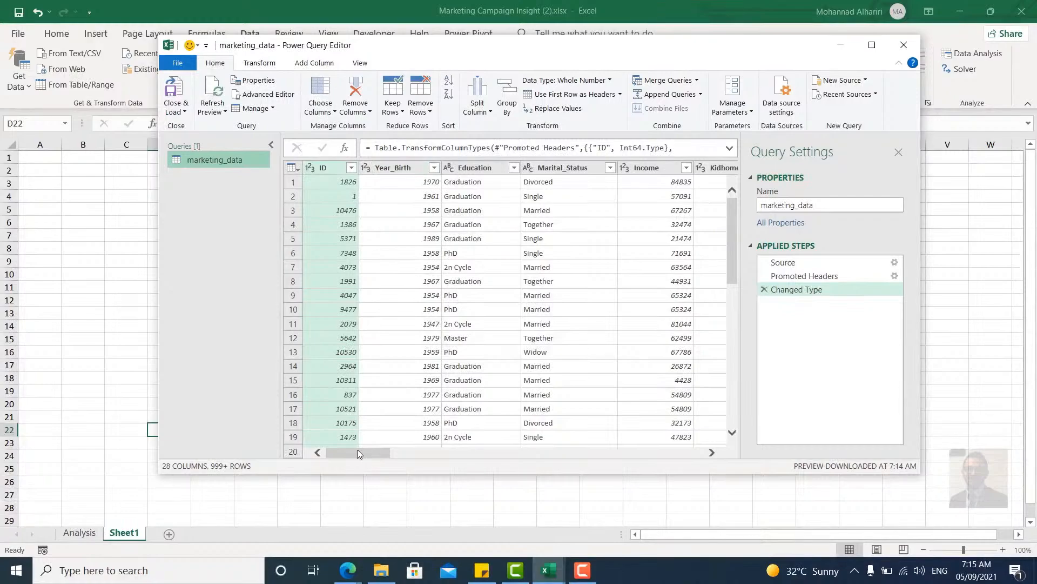
left_click_drag(358, 453, 322, 459)
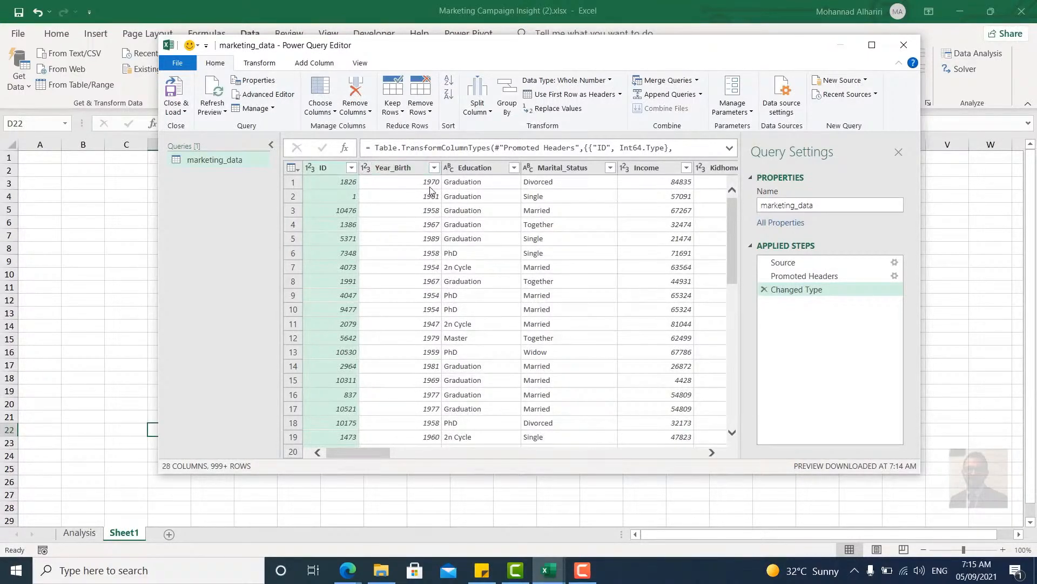
left_click(366, 169)
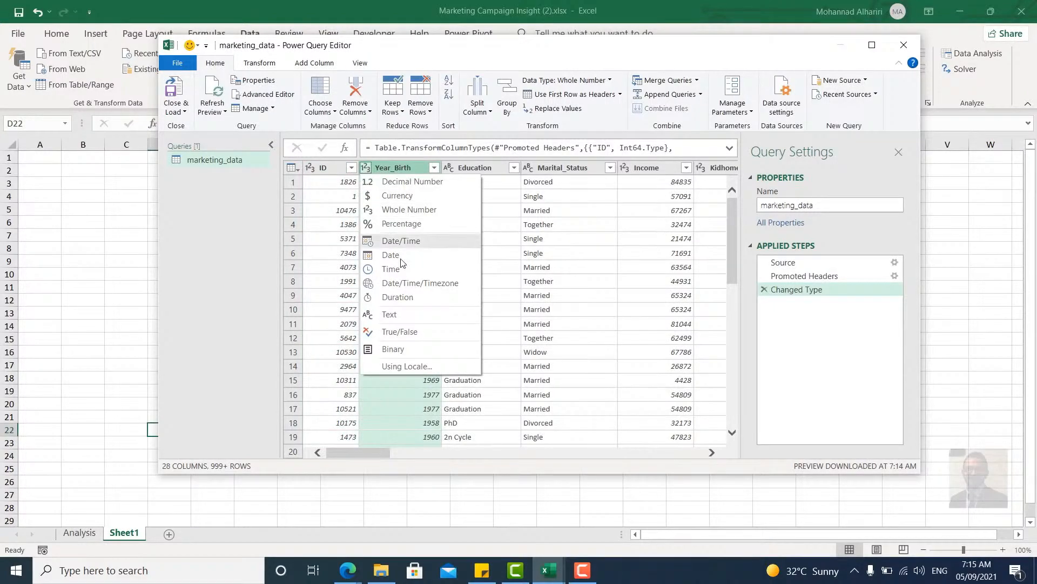
left_click(400, 255)
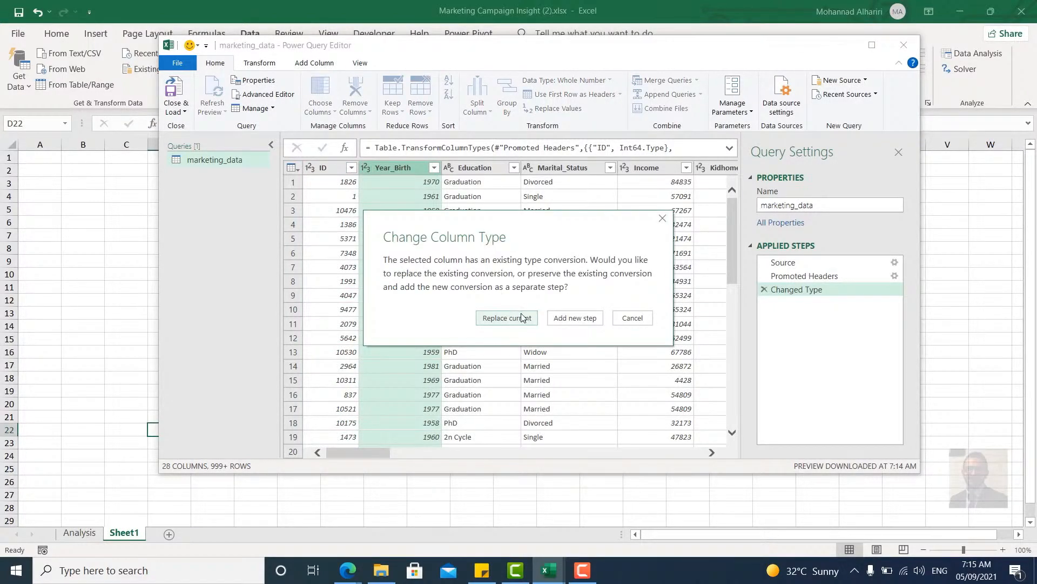
left_click(522, 317)
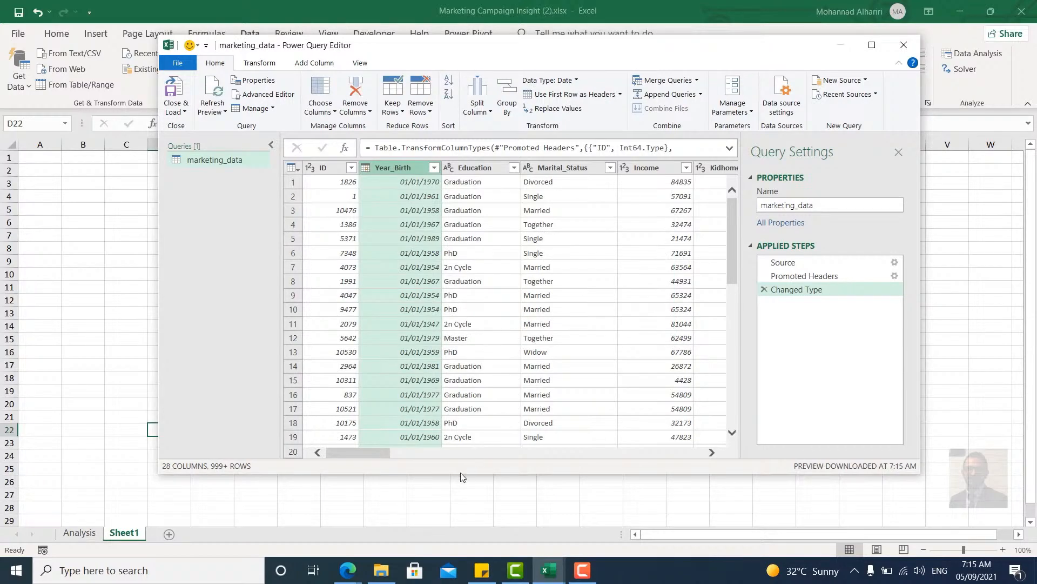
Add an Age column calculated from Year_Birth, and a Total Years column derived from the Age duration.
left_click_drag(387, 453, 713, 452)
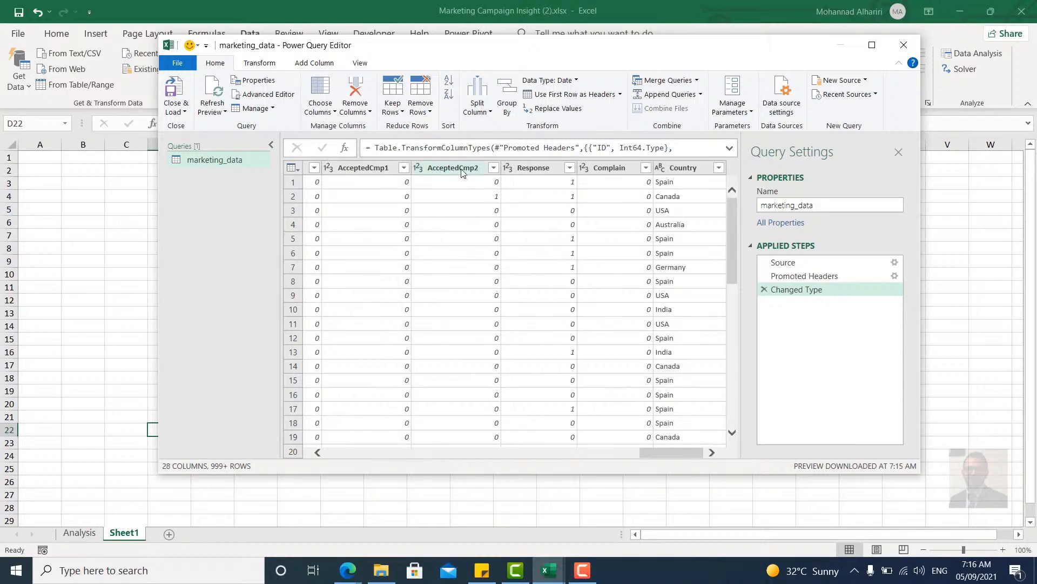
left_click_drag(661, 452, 301, 442)
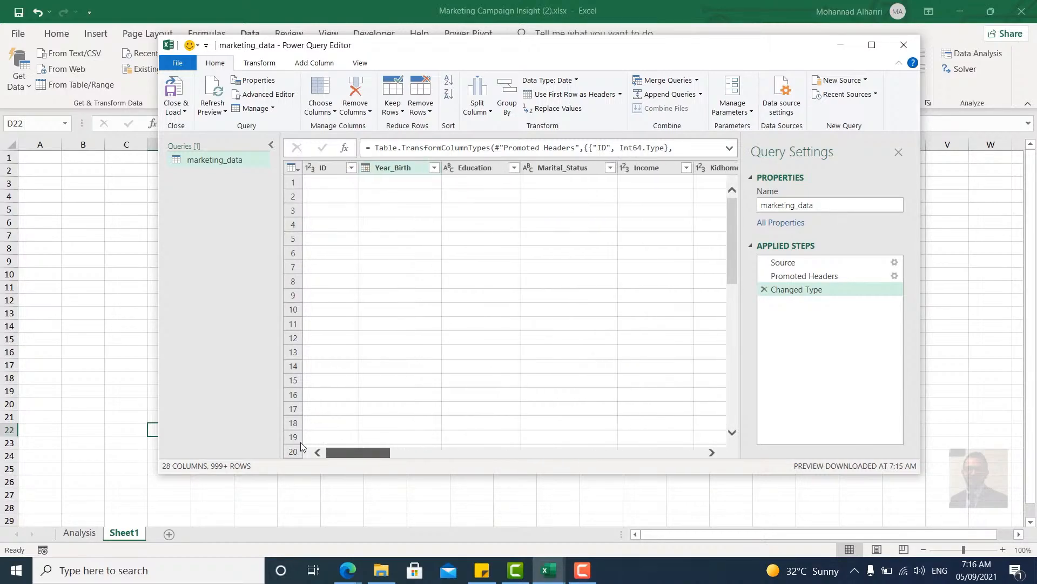
left_click(413, 185)
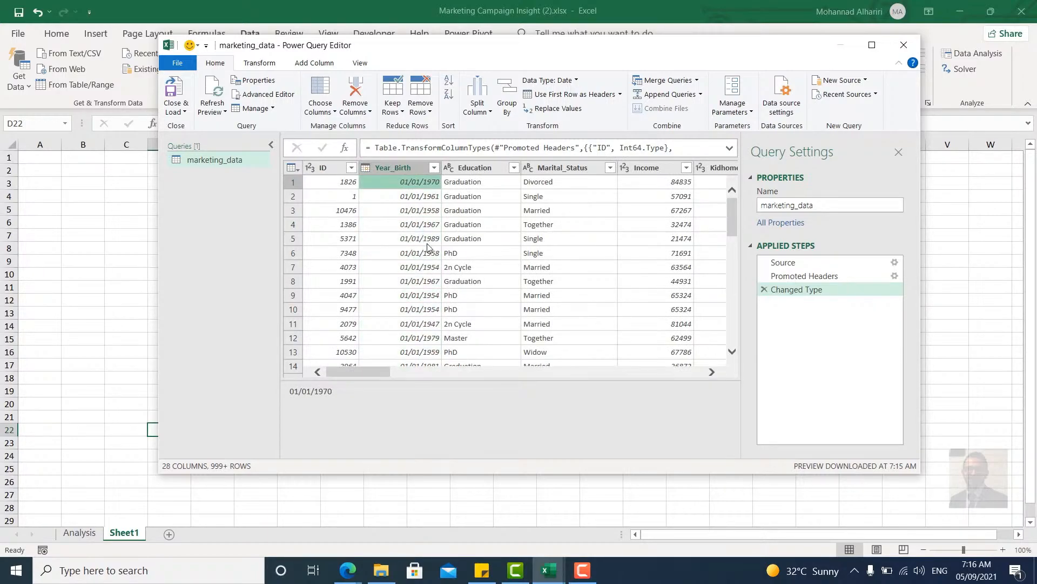
left_click(400, 169)
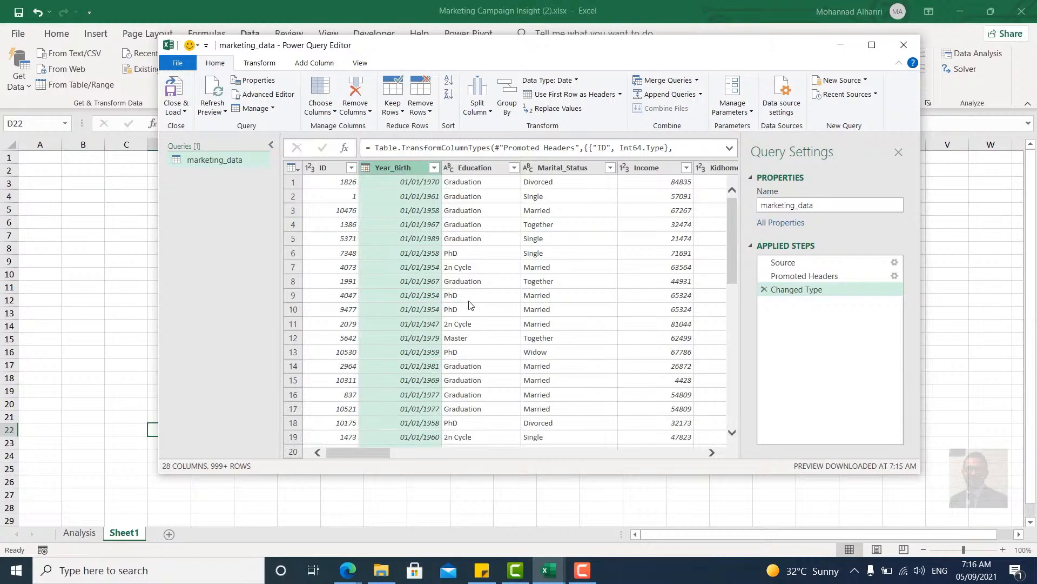
left_click(312, 64)
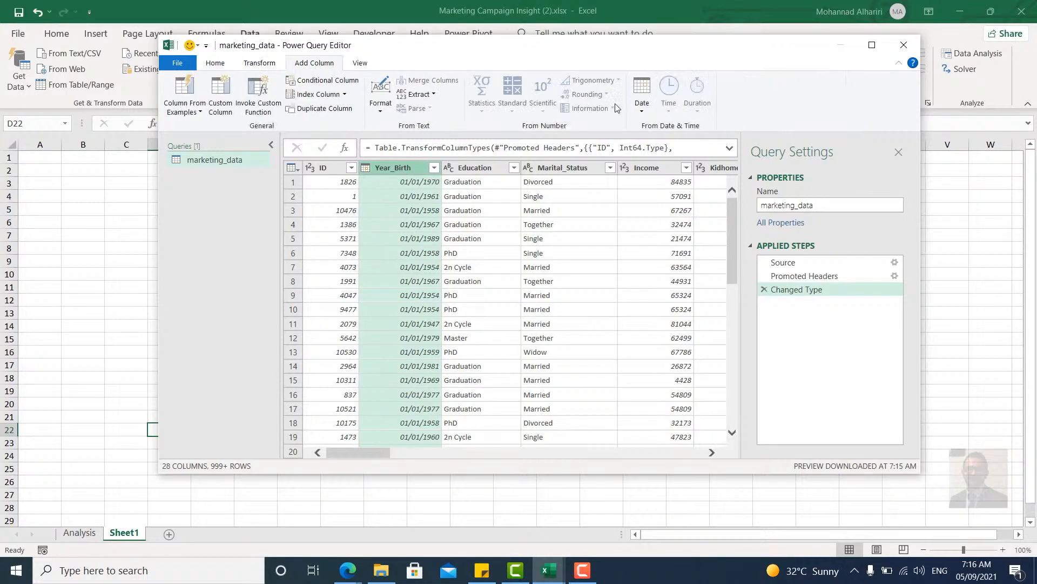
left_click(643, 111)
left_click(667, 128)
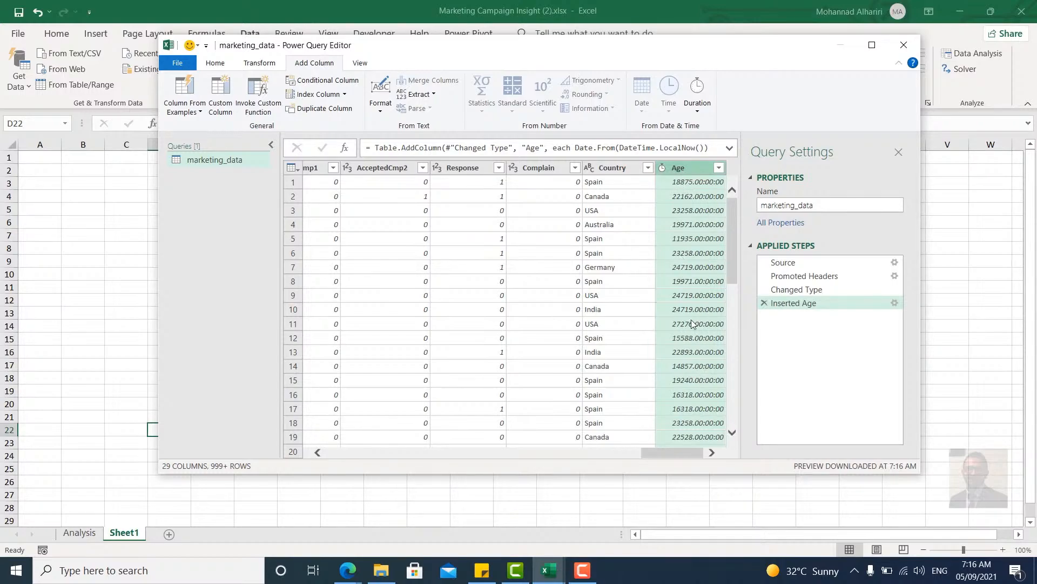
left_click(698, 110)
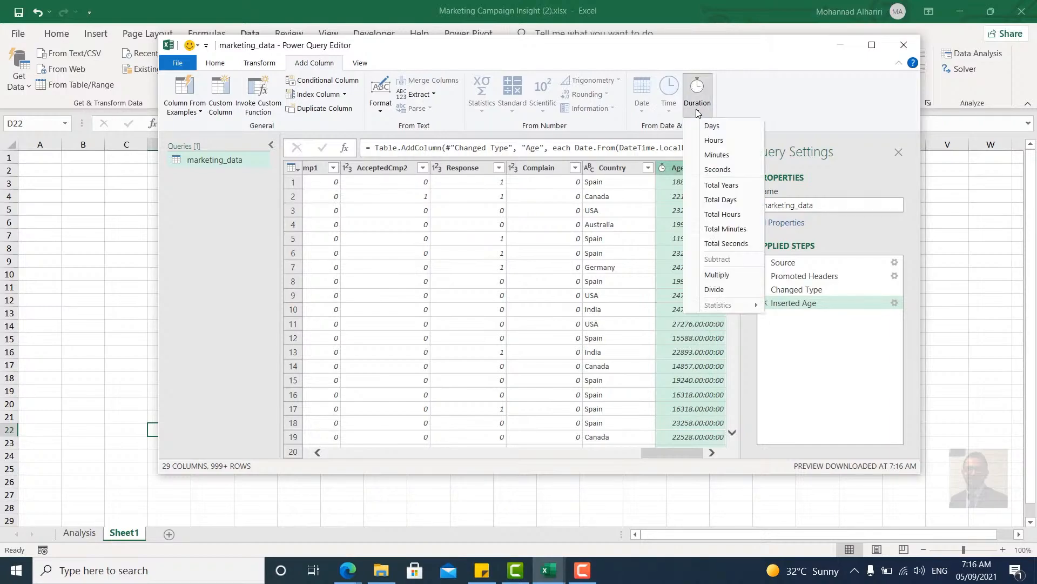
left_click(721, 186)
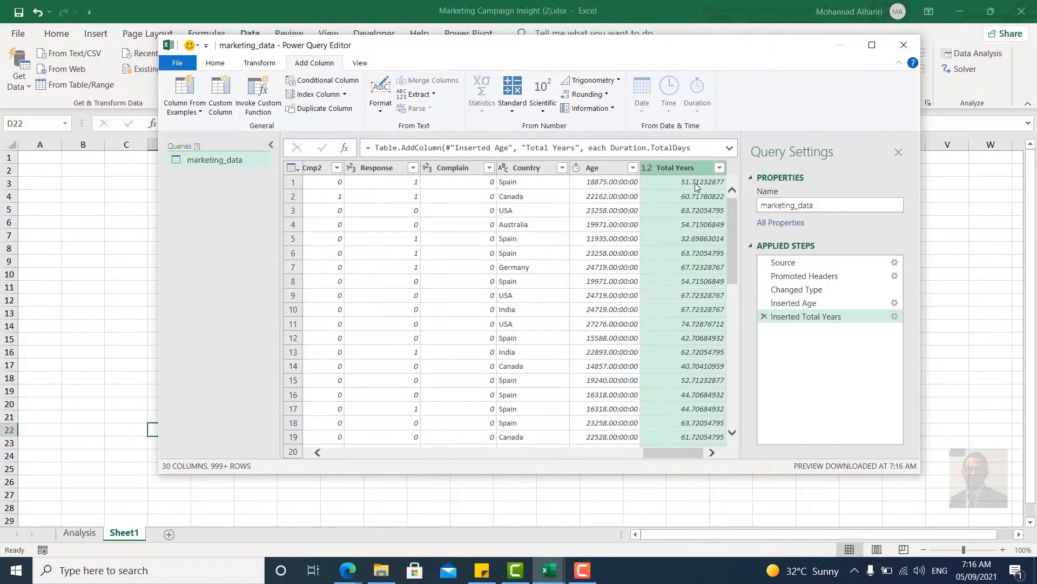
Set the Total Years column's data type to Whole Number.
left_click(648, 167)
left_click(705, 210)
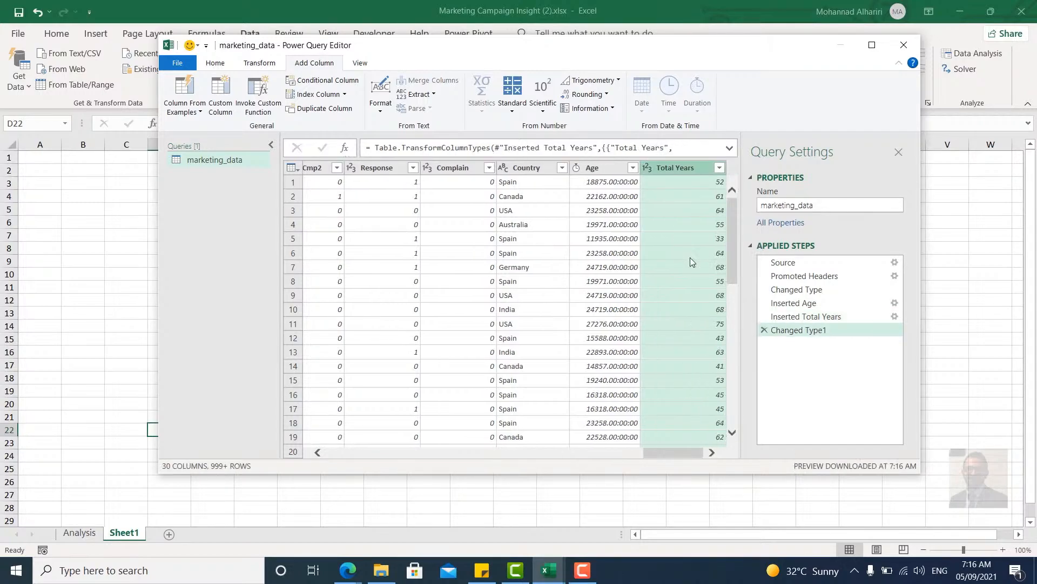
Try to rename the Total Years column to Age.
double_click(681, 170)
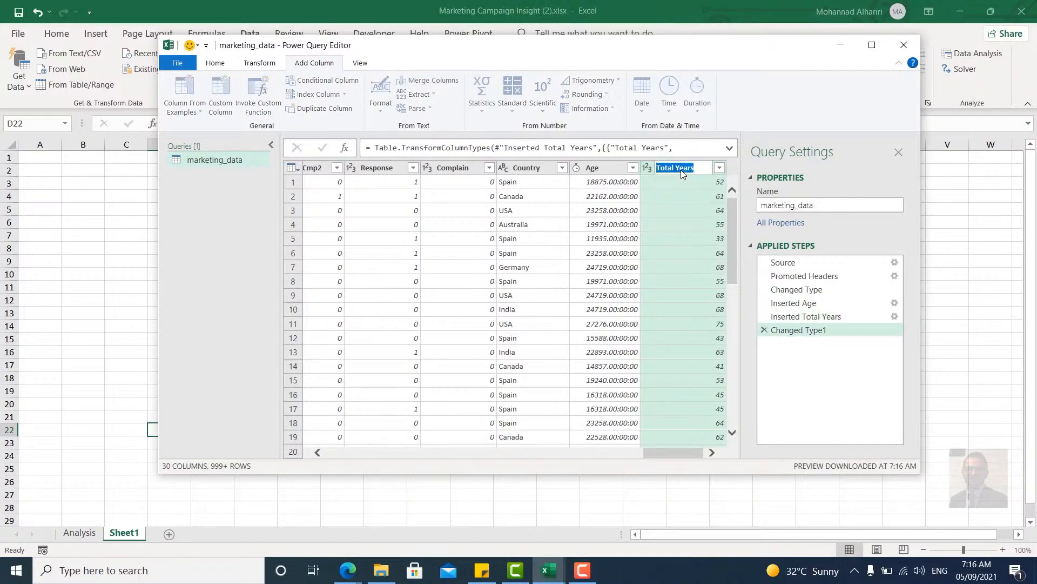
type("Age")
key("Return")
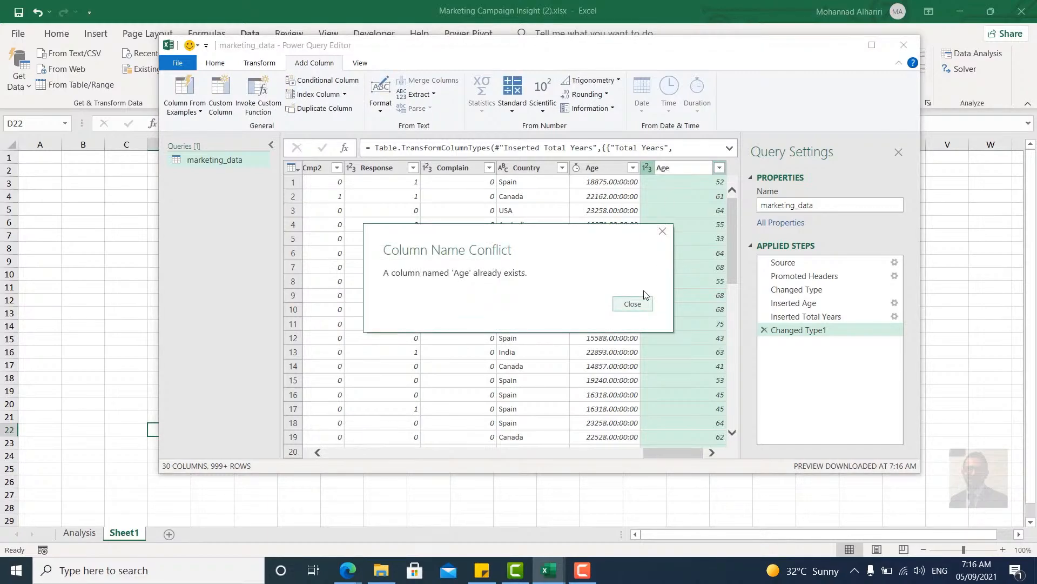
left_click(662, 231)
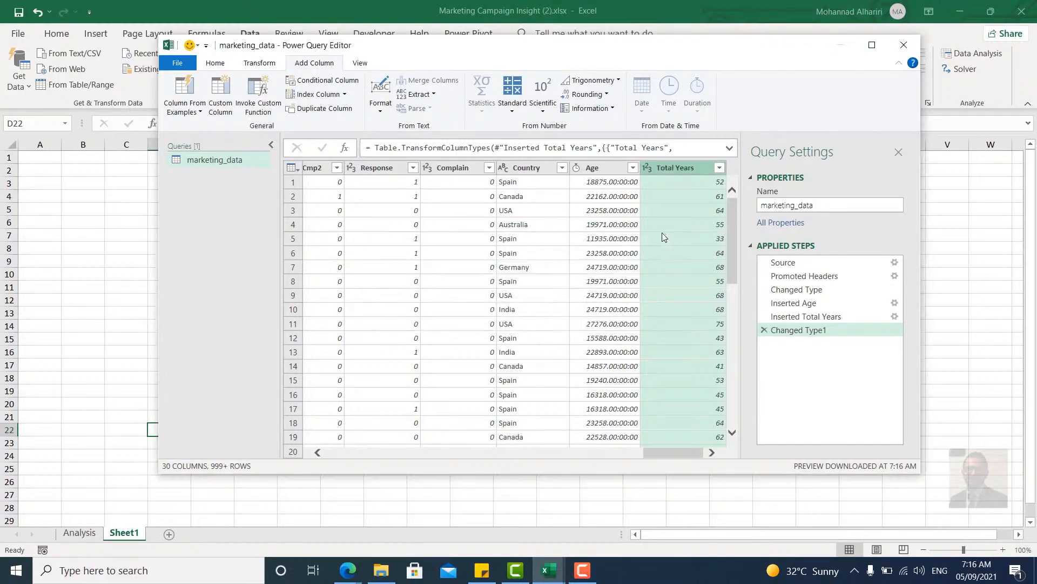
Remove the Age duration column and rename the Total Years column to Age.
left_click(596, 170)
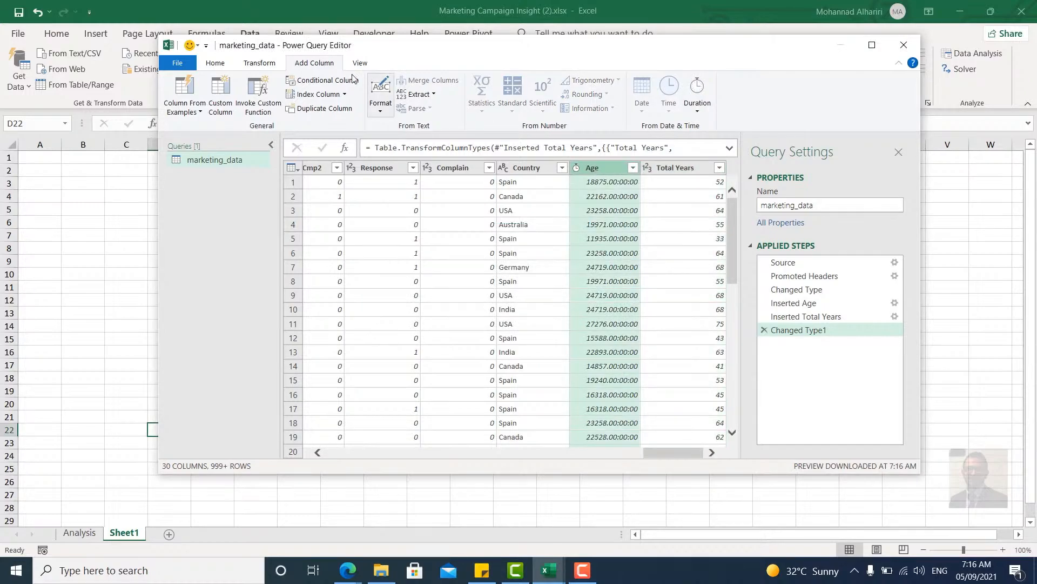
left_click(232, 65)
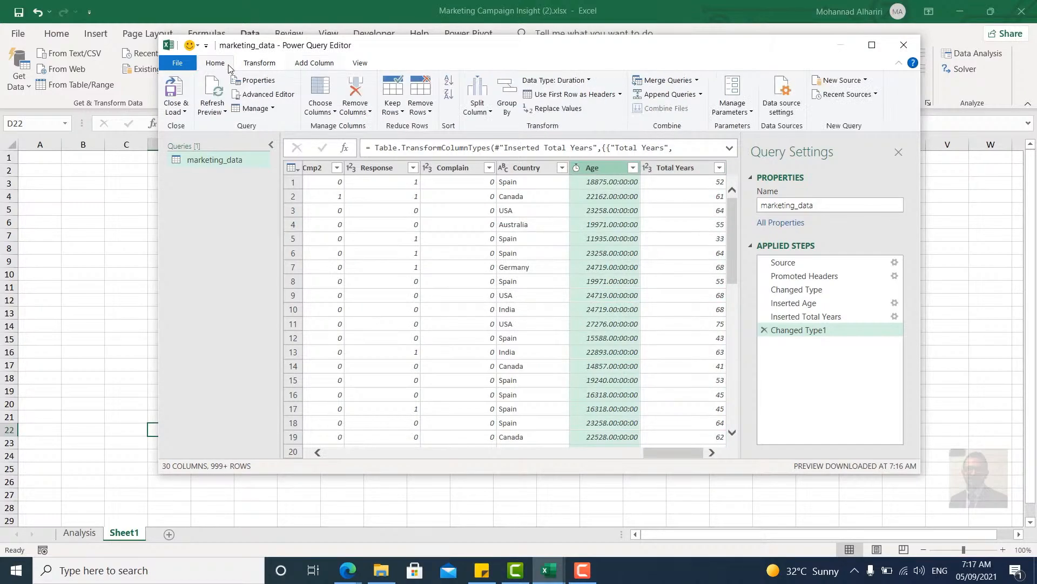
left_click(355, 90)
double_click(679, 167)
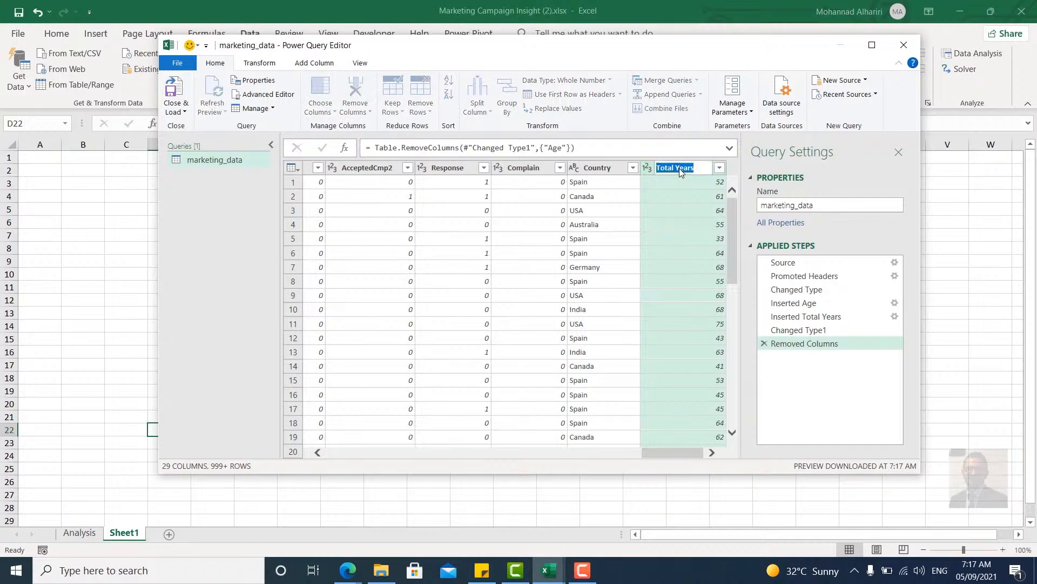
type("Age")
key("Return")
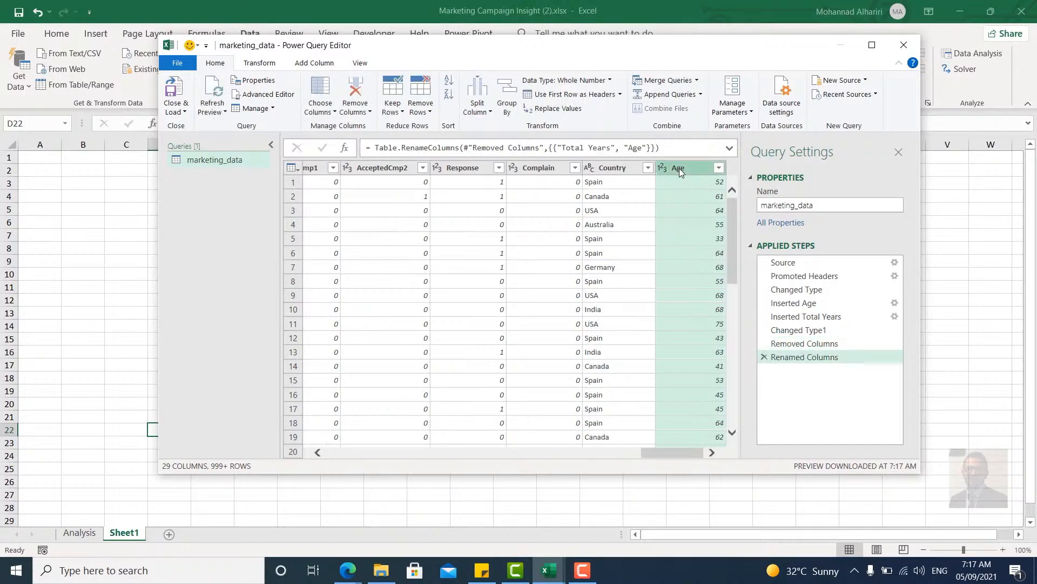
Rename the AcceptedCmp3 column to Campaign 3 and the AcceptedCmp4 column to Campaign 4.
left_click_drag(669, 449, 609, 443)
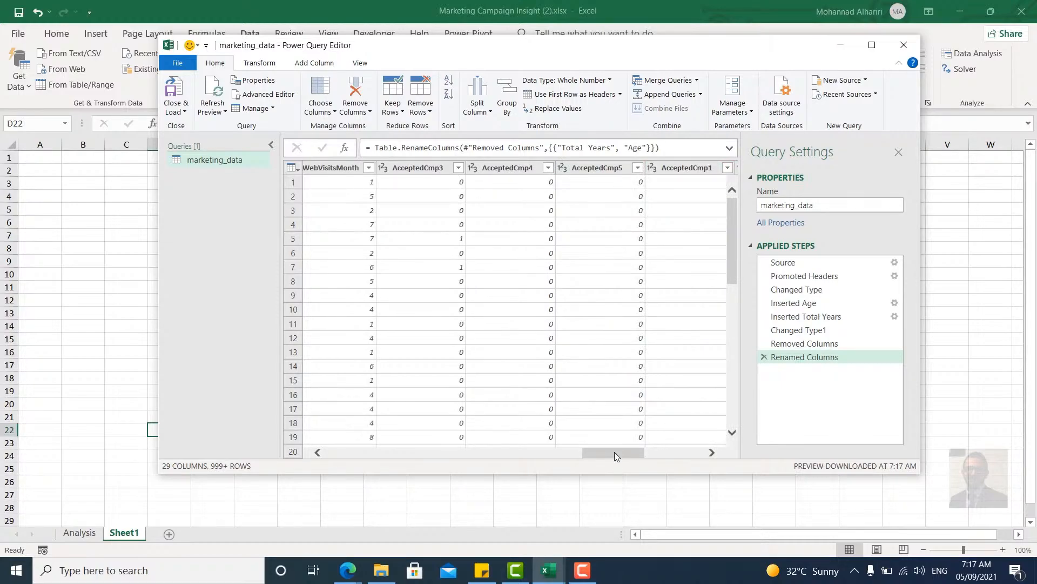
double_click(420, 168)
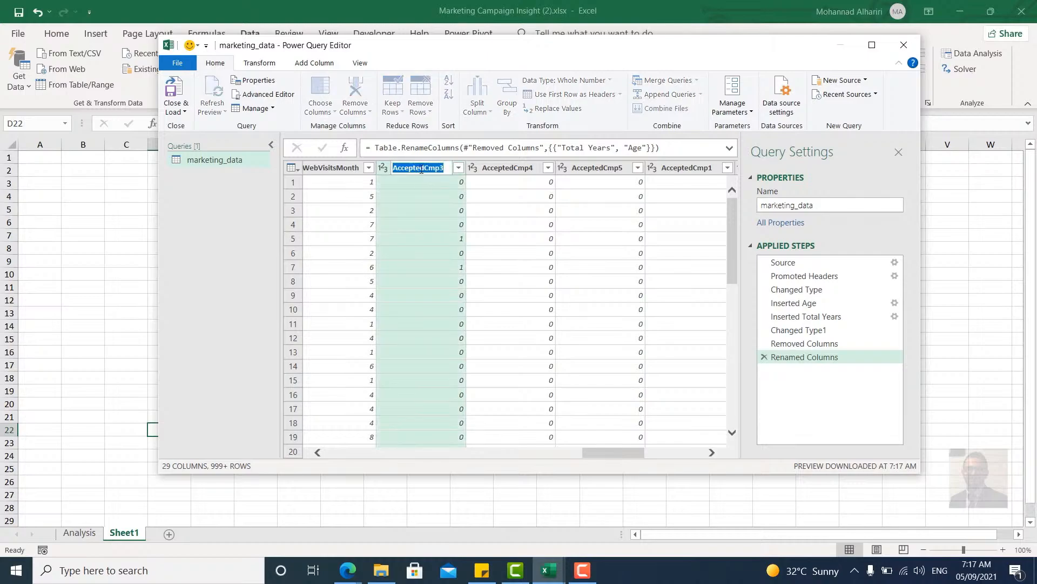
type("Campaign3")
key("Return")
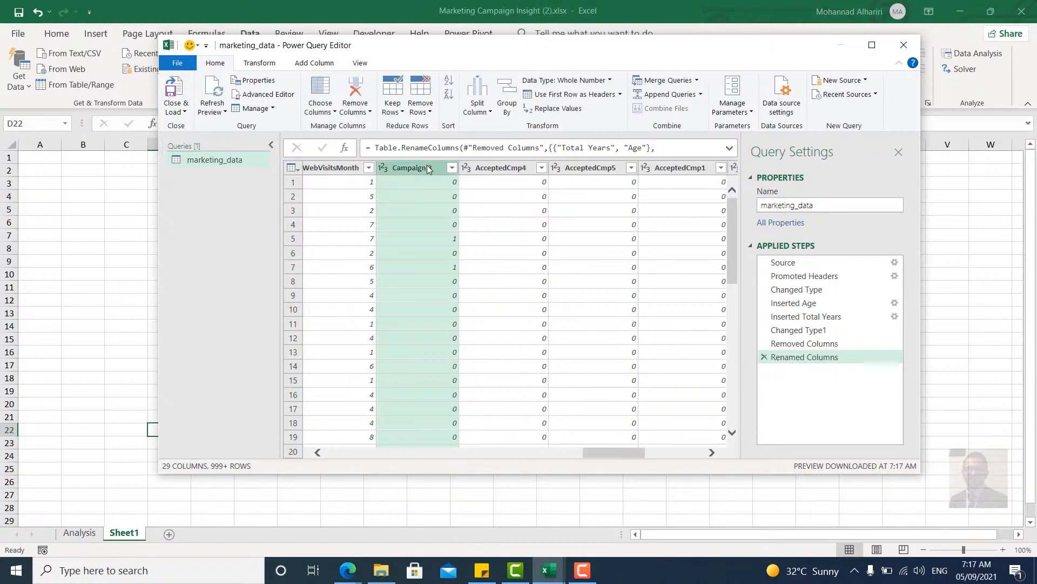
double_click(429, 169)
key("ctrl+c")
double_click(491, 168)
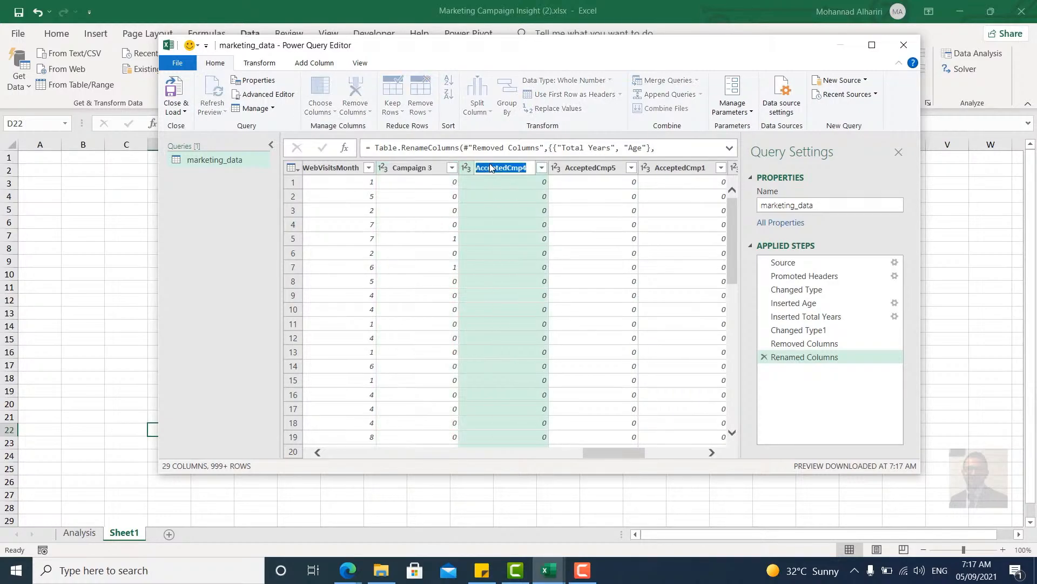
key("ctrl+v")
key("BackSpace")
type("4")
key("Return")
Rename the AcceptedCmp5 column to Campaign 5 and the AcceptedCmp1 column to Campaign 1.
double_click(583, 170)
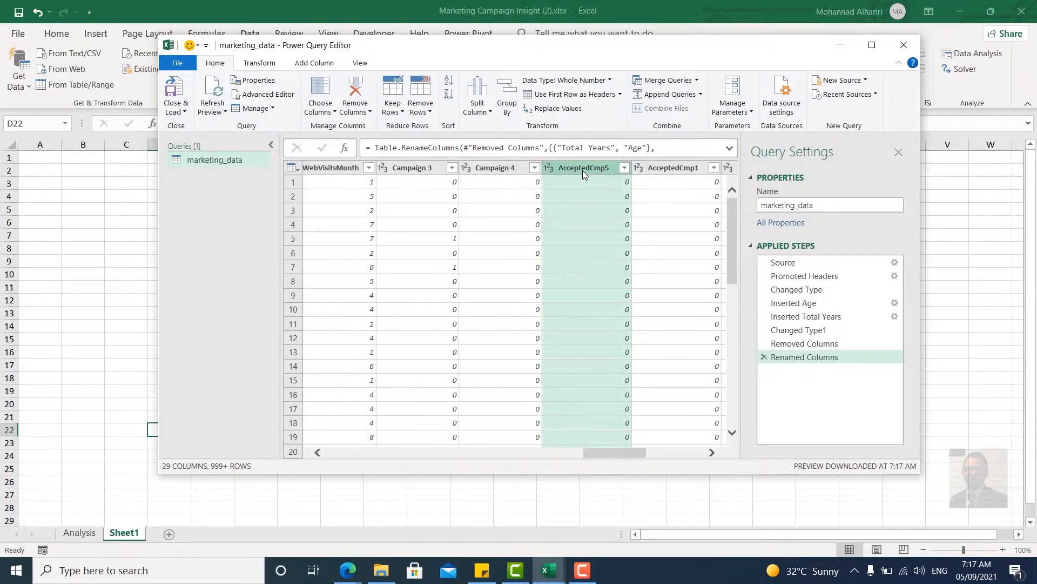
key("ctrl+v")
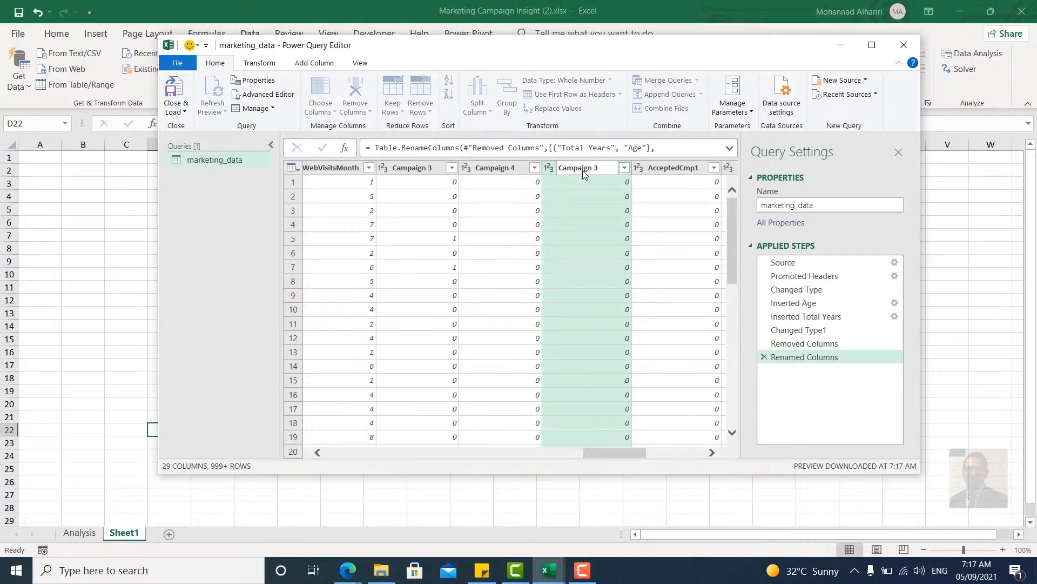
type("5")
key("Return")
double_click(668, 168)
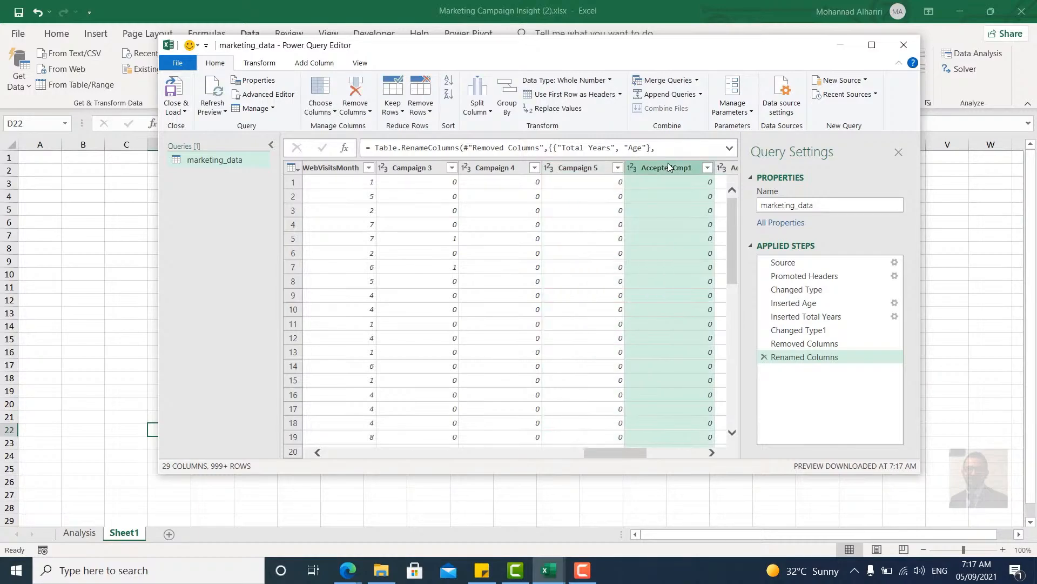
key("ctrl+v")
key("BackSpace")
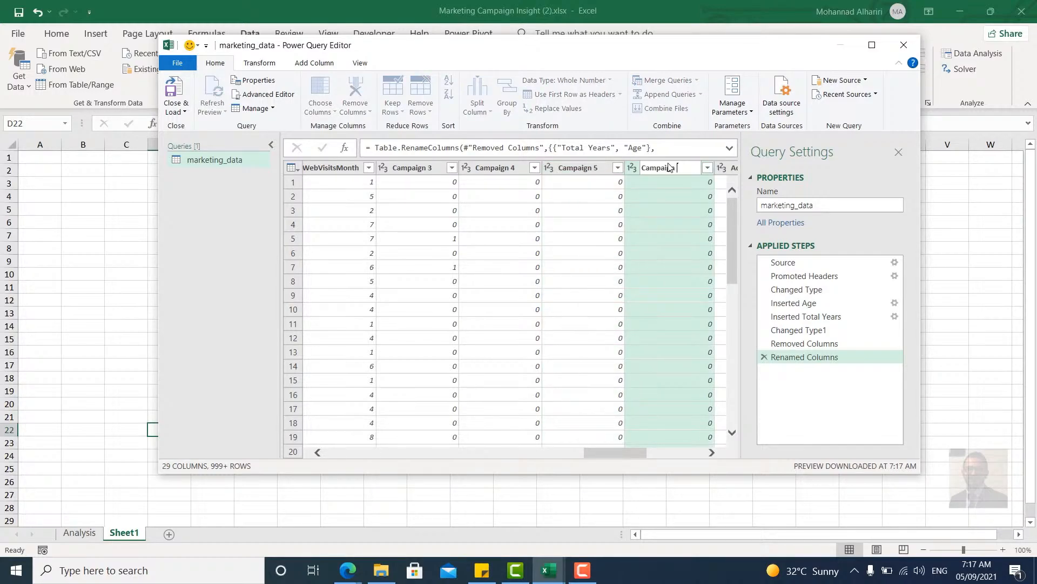
type("1")
key("Return")
Rename the AcceptedCmp2 column to Campaign 2.
left_click_drag(629, 453, 657, 456)
double_click(602, 169)
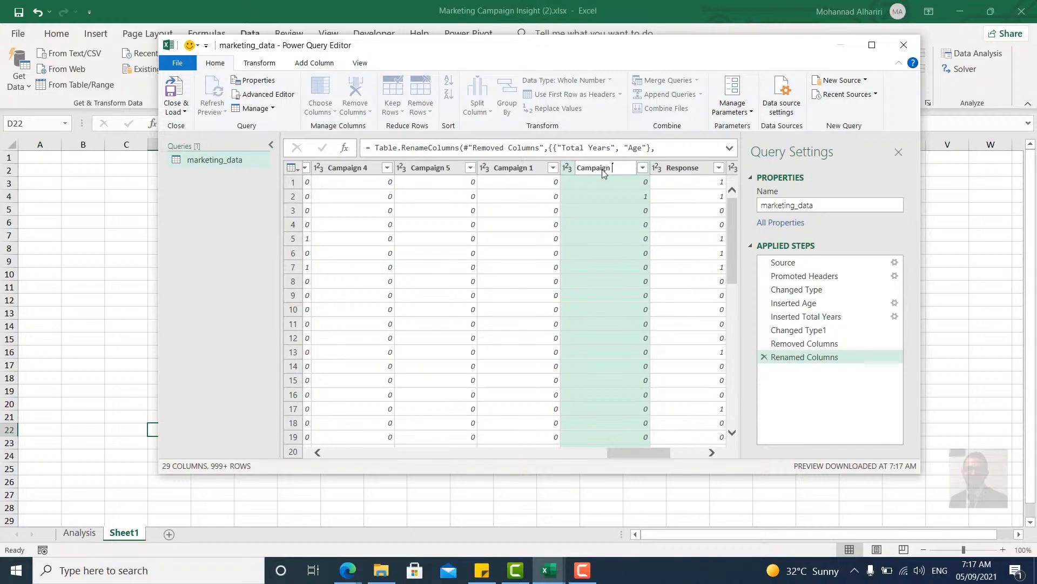
type("Campaign 3")
key("Return")
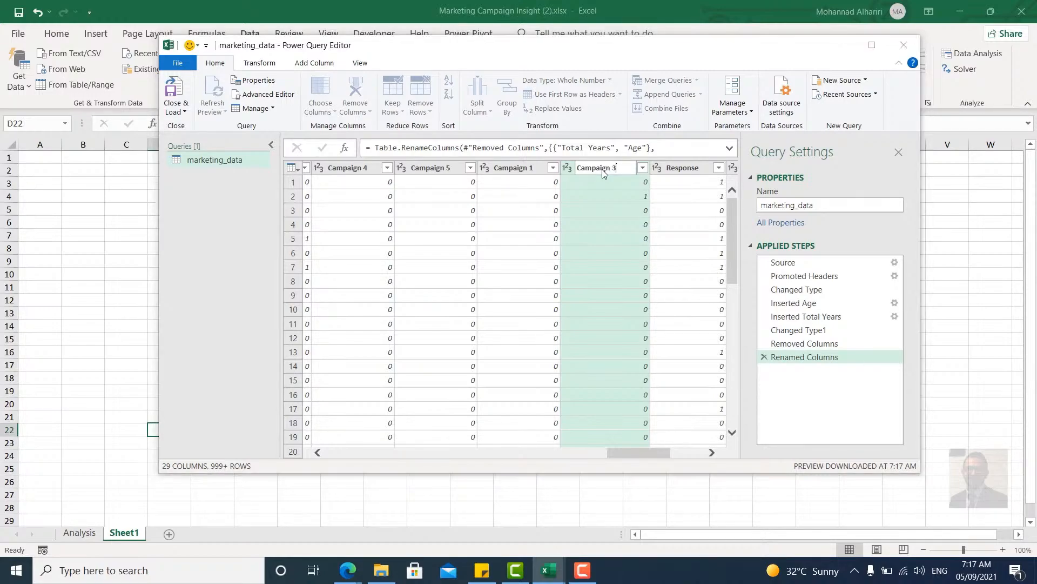
left_click(621, 303)
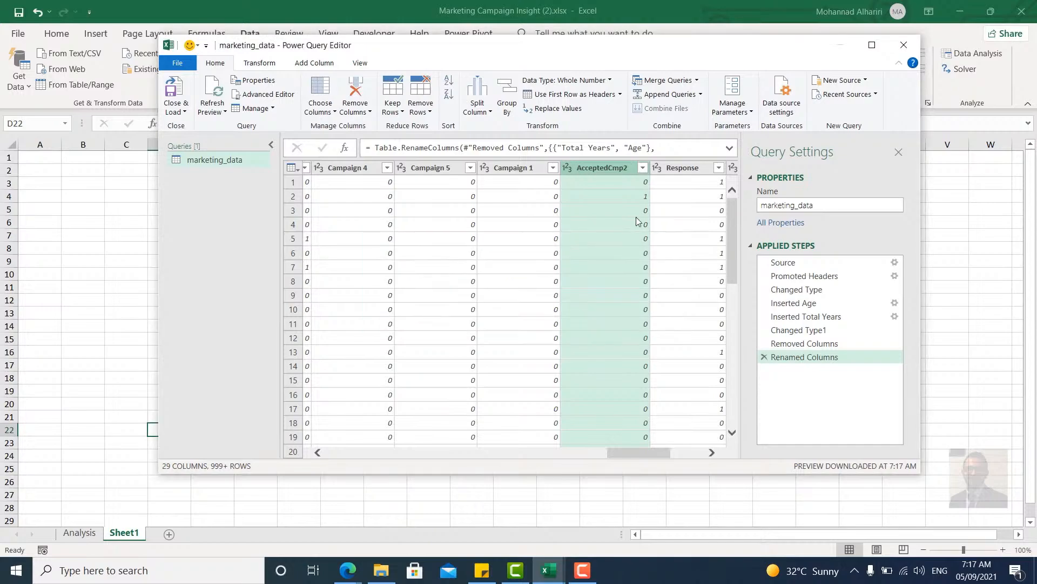
double_click(625, 170)
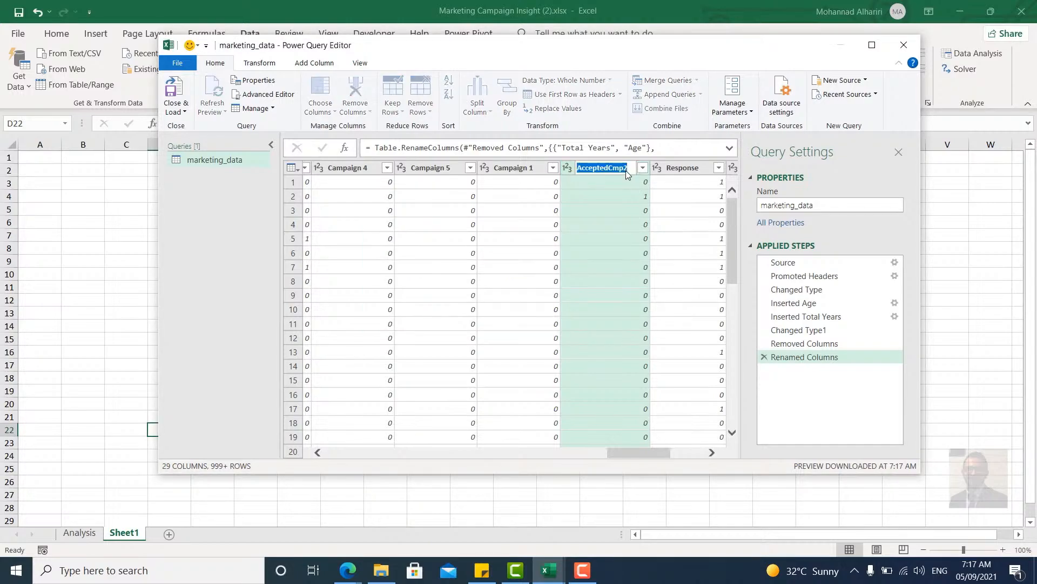
type("Campaign 2")
key("Return")
Review the purchase channel, product spending and household columns across the marketing_data table.
left_click_drag(630, 452, 540, 448)
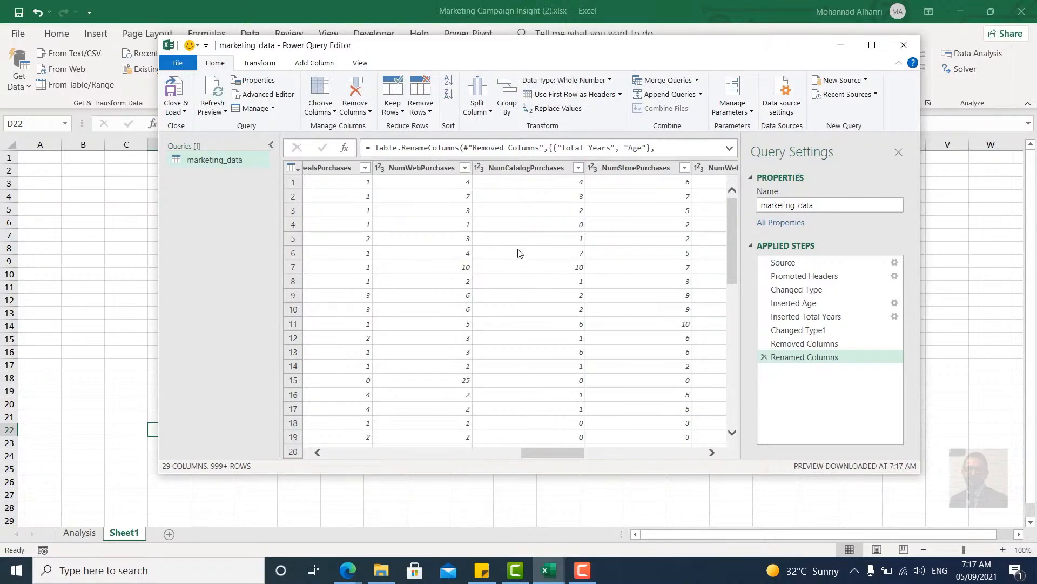
scroll(519, 253, "left", 5)
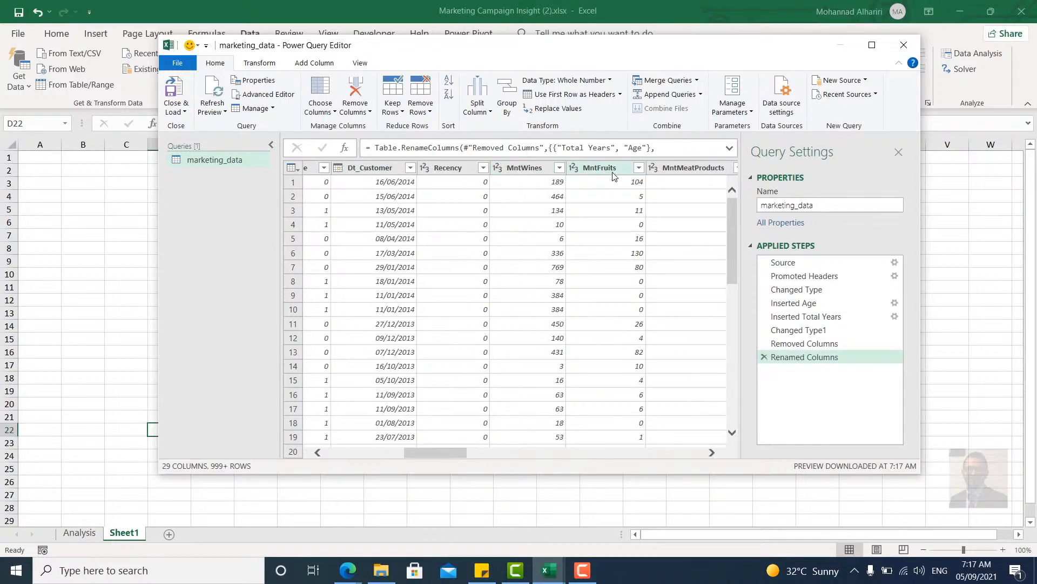
mouse_move(595, 567)
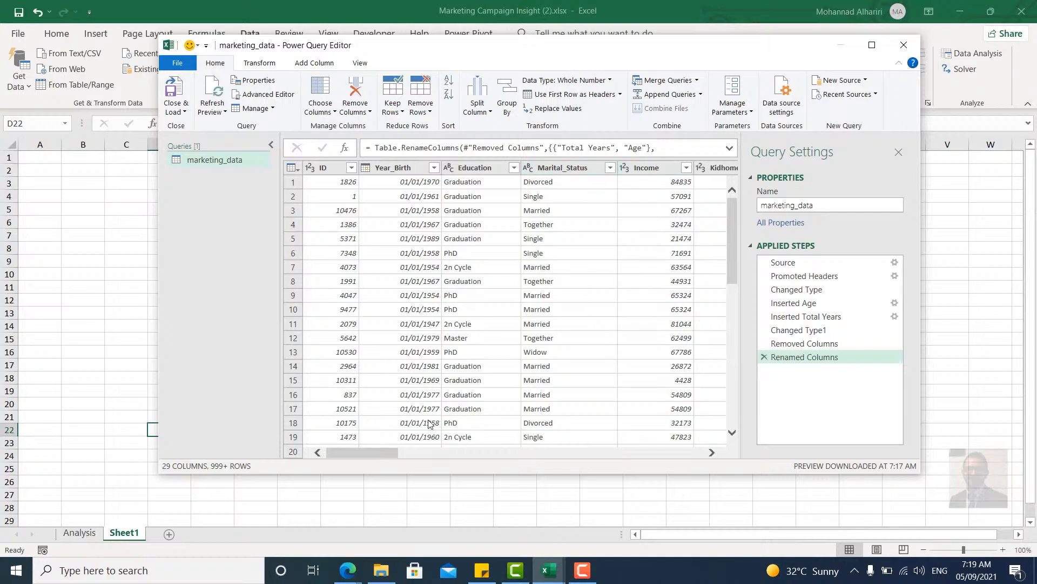
left_click_drag(385, 454, 423, 456)
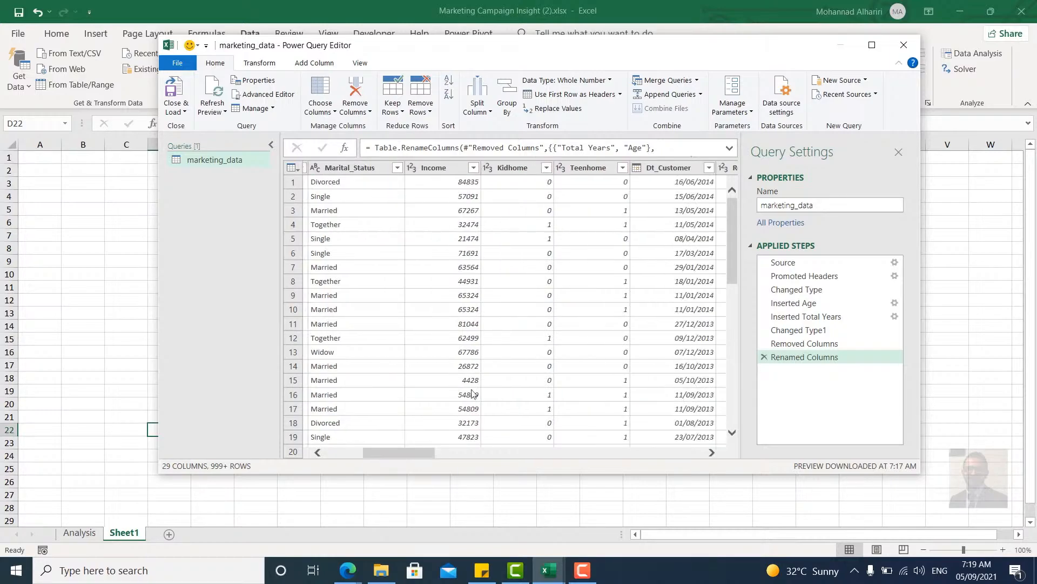
scroll(472, 393, "right", 4)
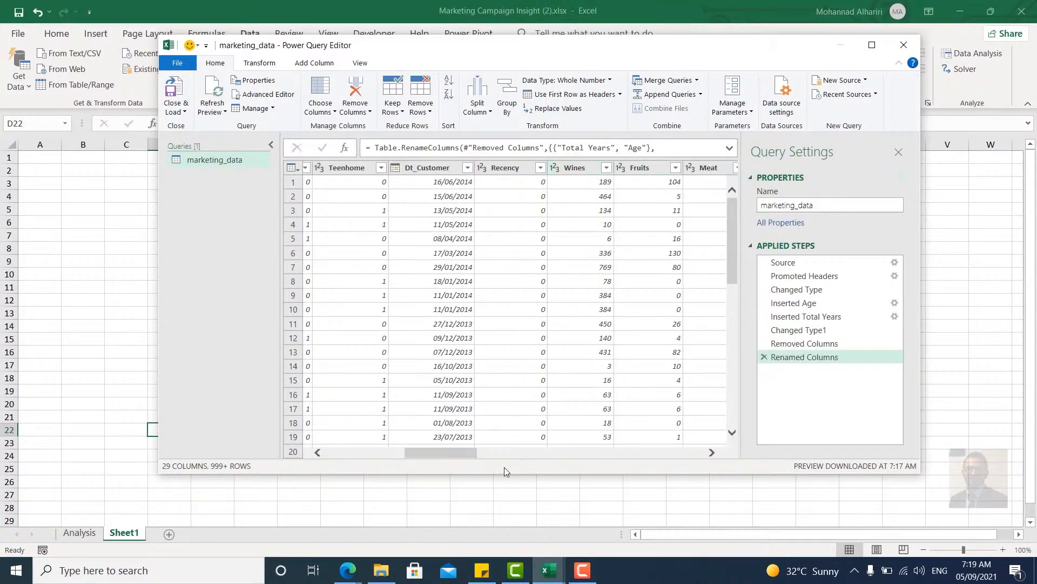
left_click_drag(465, 457, 382, 453)
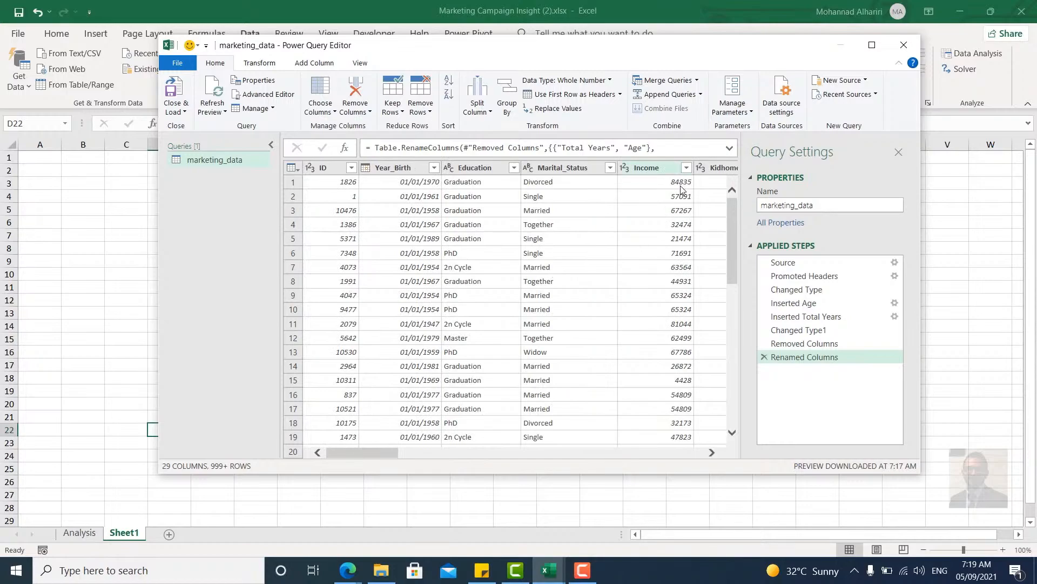
Set the Income column's data type to Currency and check the values down the column.
left_click(626, 170)
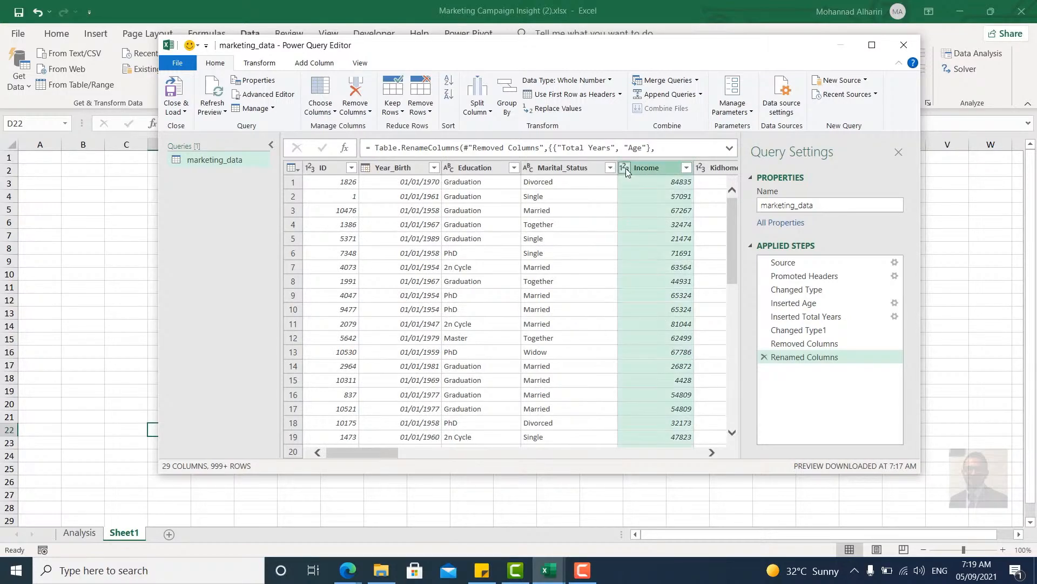
left_click(680, 258)
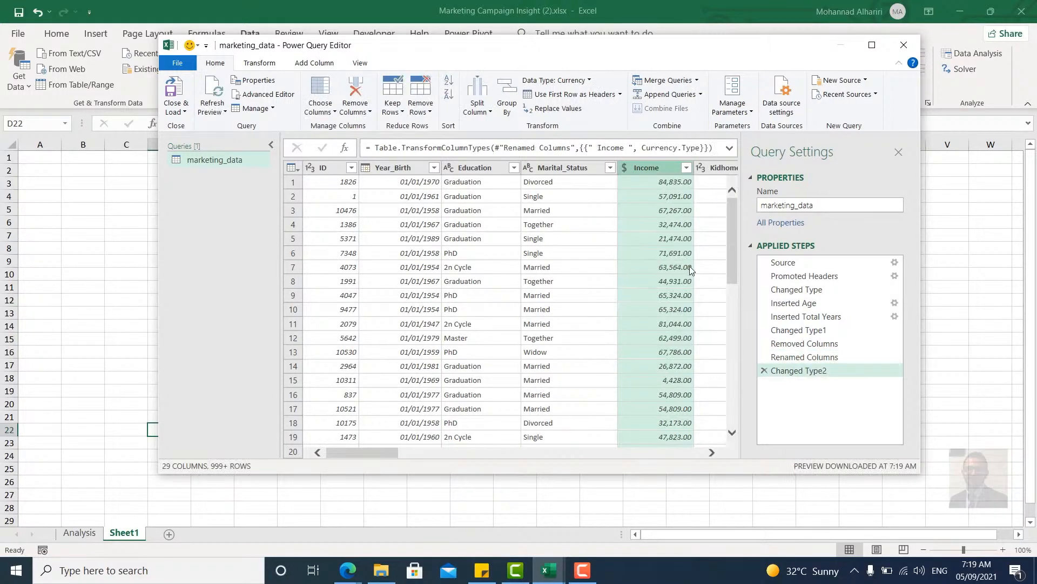
scroll(408, 323, "down", 4)
scroll(407, 323, "down", 4)
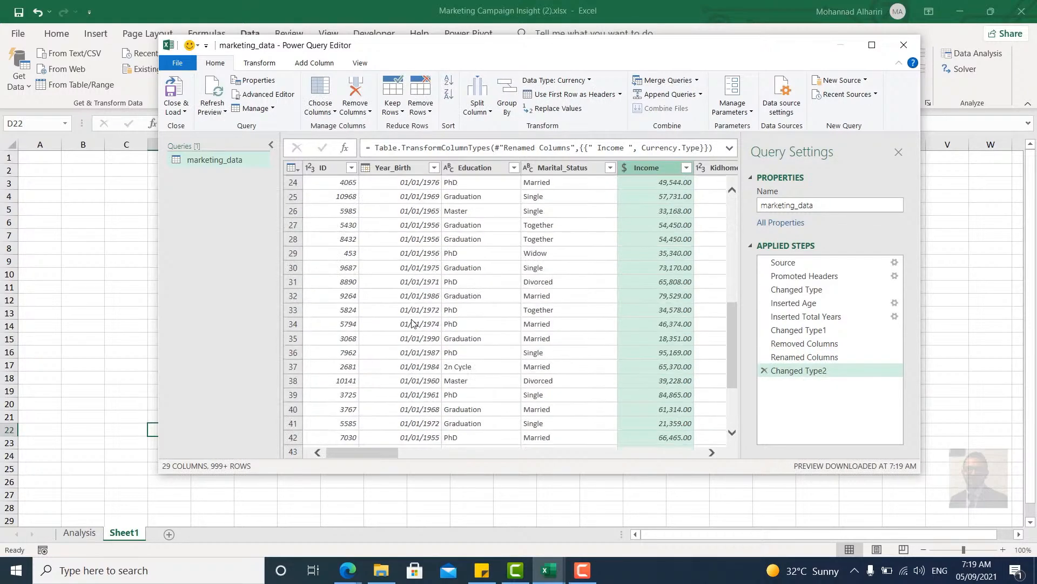
scroll(412, 323, "up", 8)
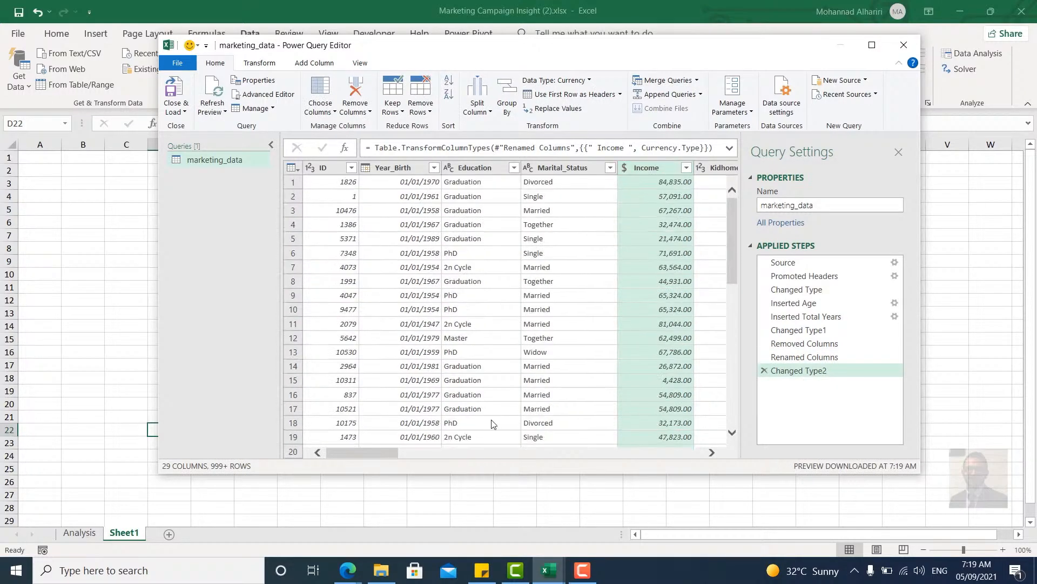
Close and load the marketing_data query, and change its load setting to Only Create Connection, accepting deletion of the worksheet table.
left_click(182, 111)
left_click(186, 125)
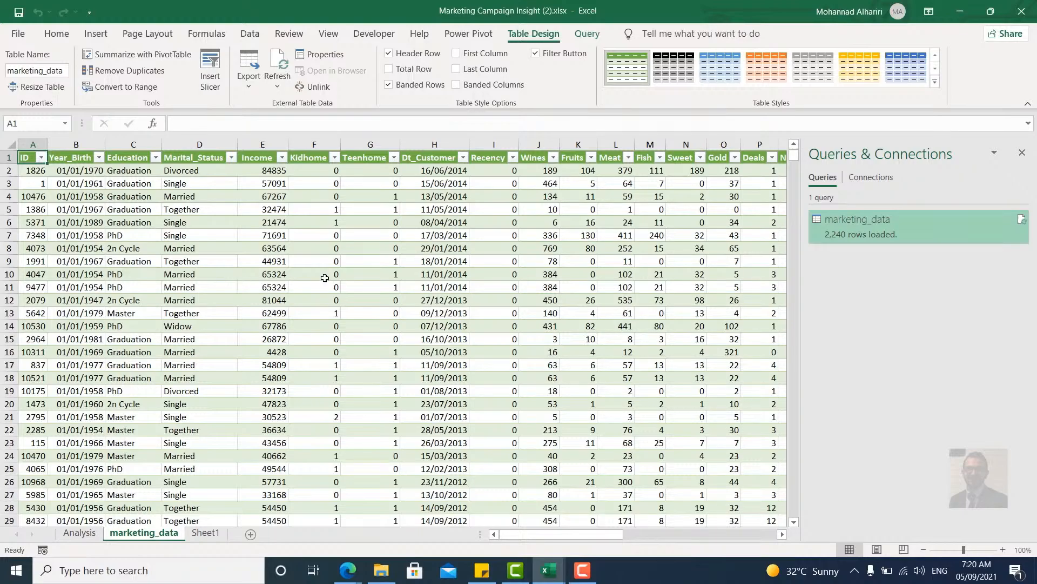
mouse_move(853, 223)
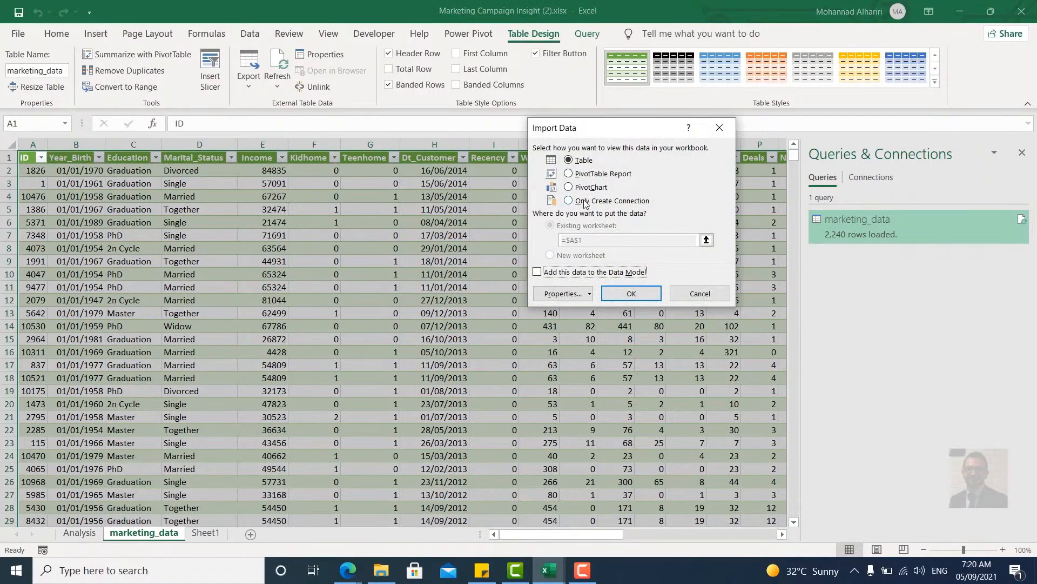
left_click(588, 203)
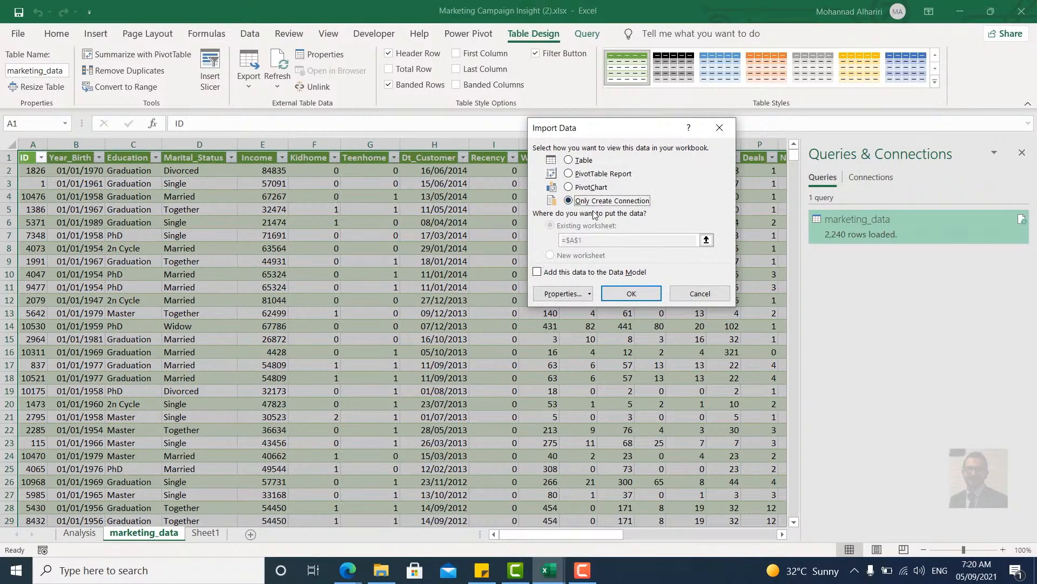
left_click(630, 294)
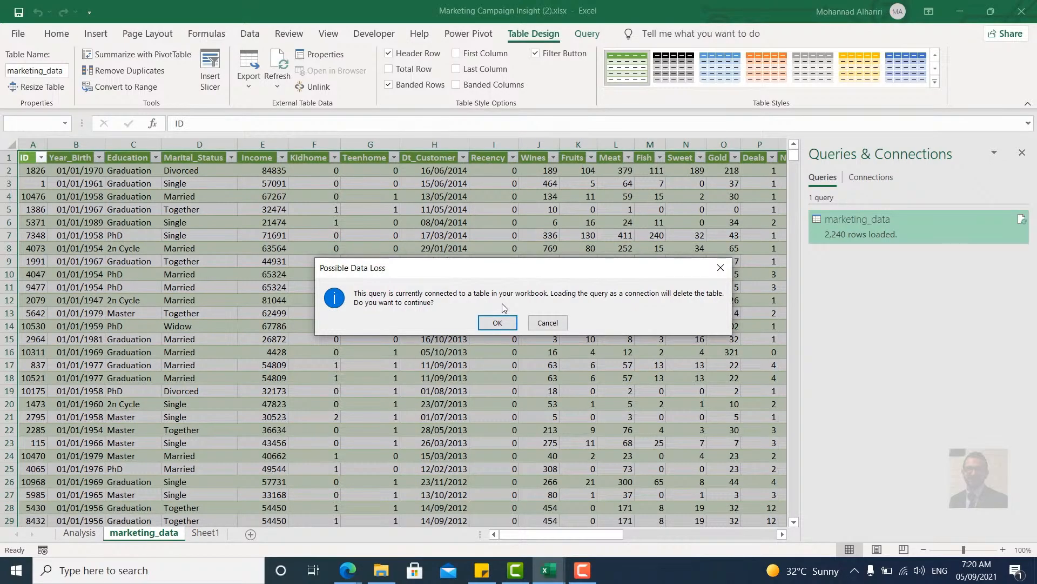
left_click(498, 322)
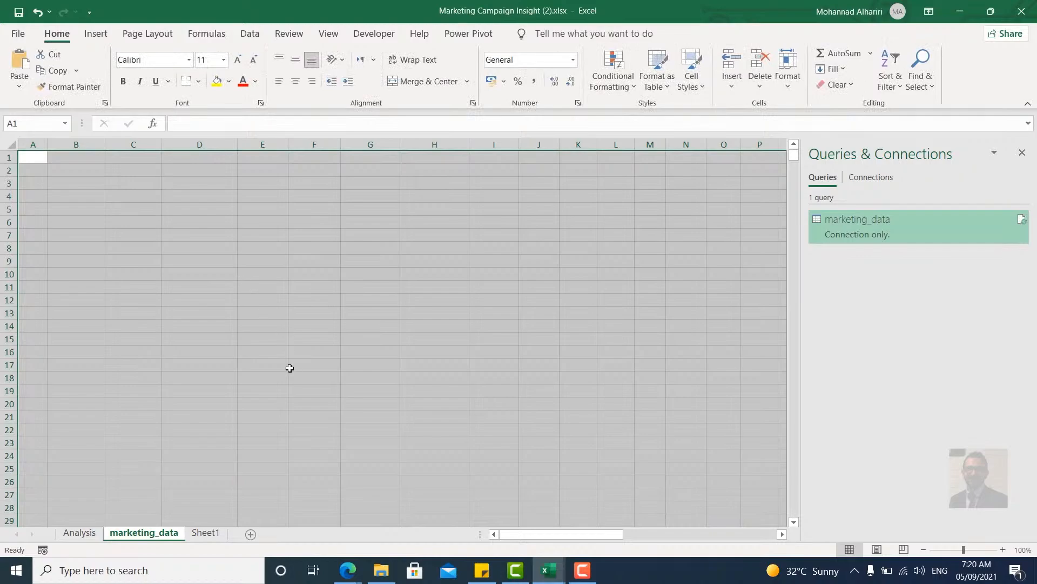
Insert a PivotTable in cell A1 of the marketing_data sheet, using the marketing_data query connection as its external data source.
left_click(1022, 152)
left_click(93, 184)
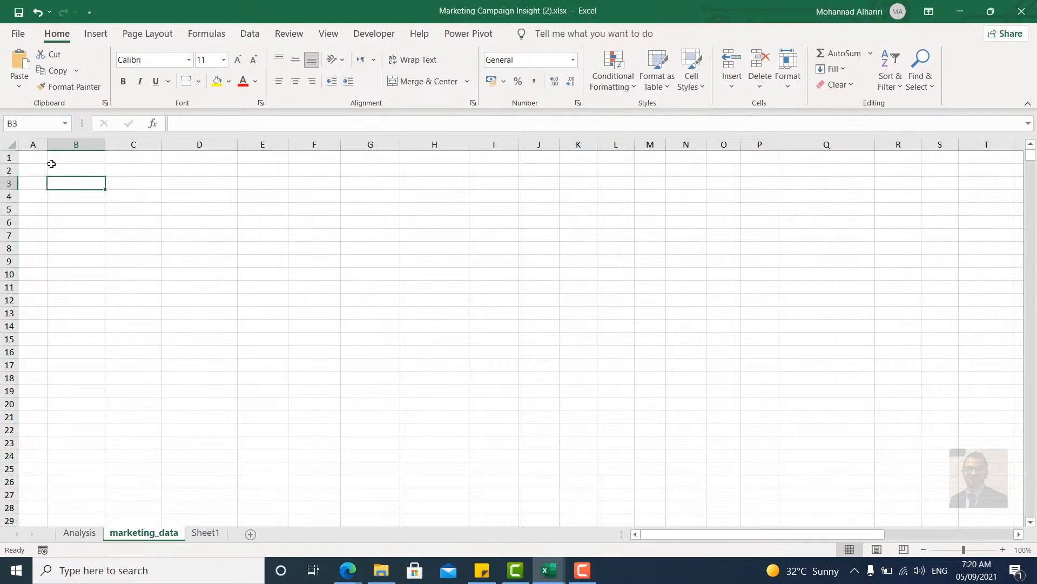
key("alt+n")
key("v")
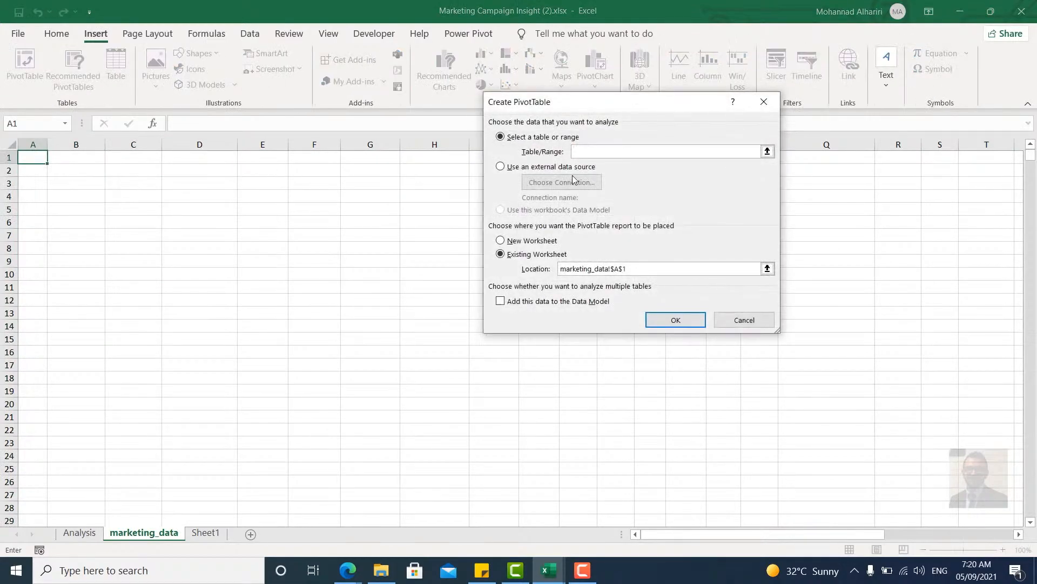
left_click(545, 167)
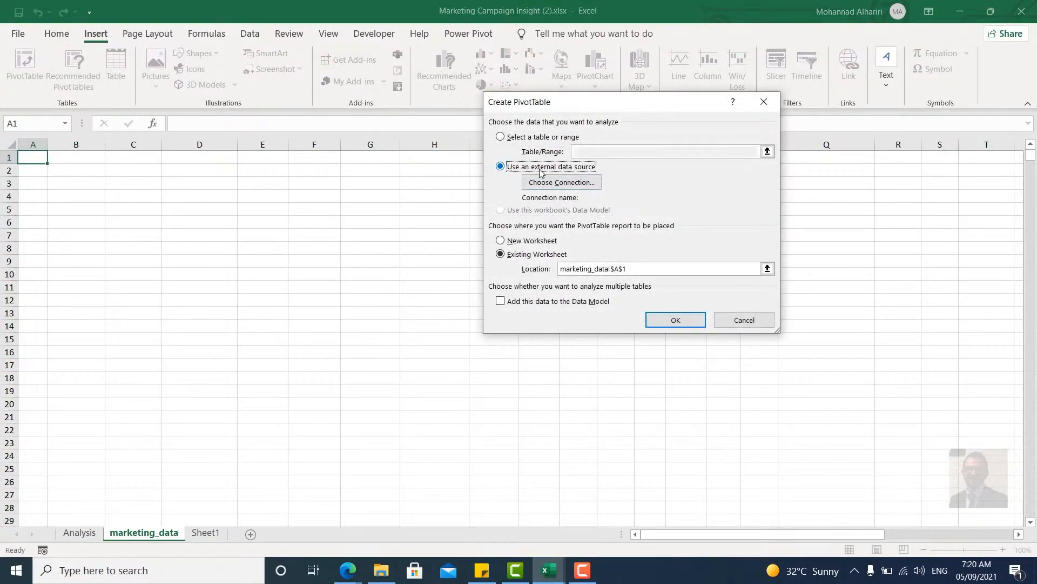
left_click(558, 186)
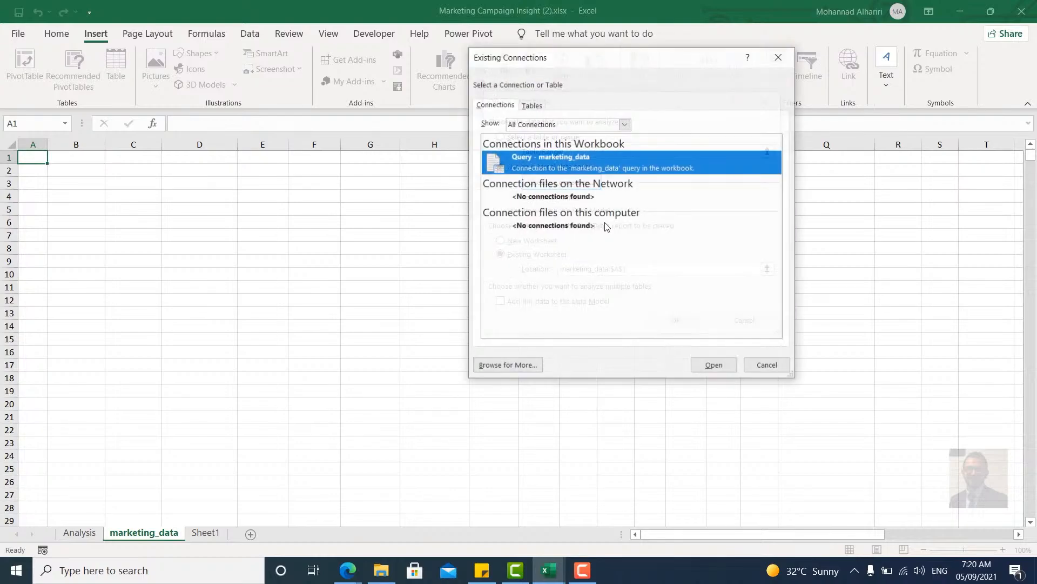
left_click(713, 365)
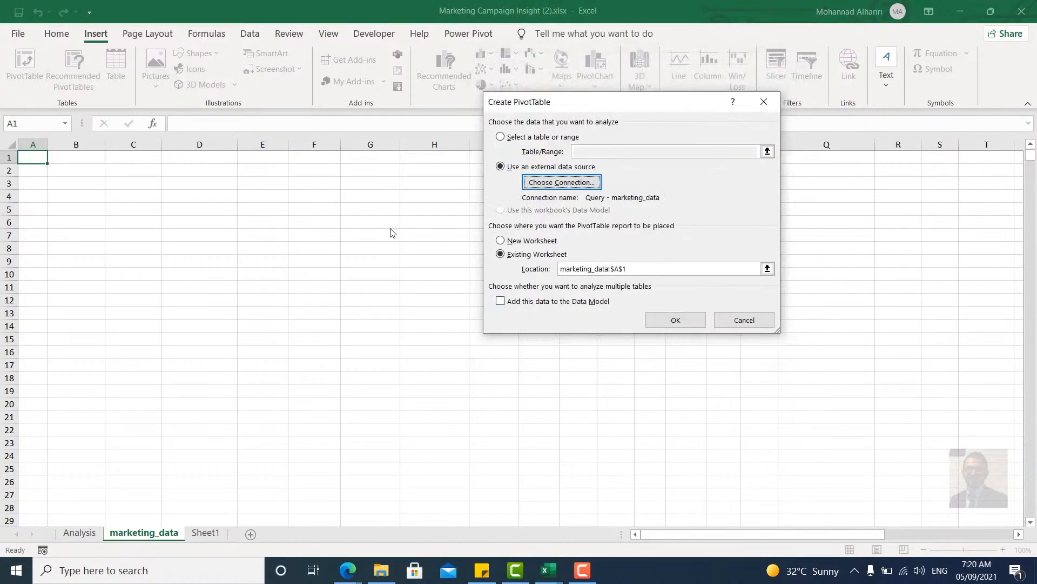
left_click(659, 318)
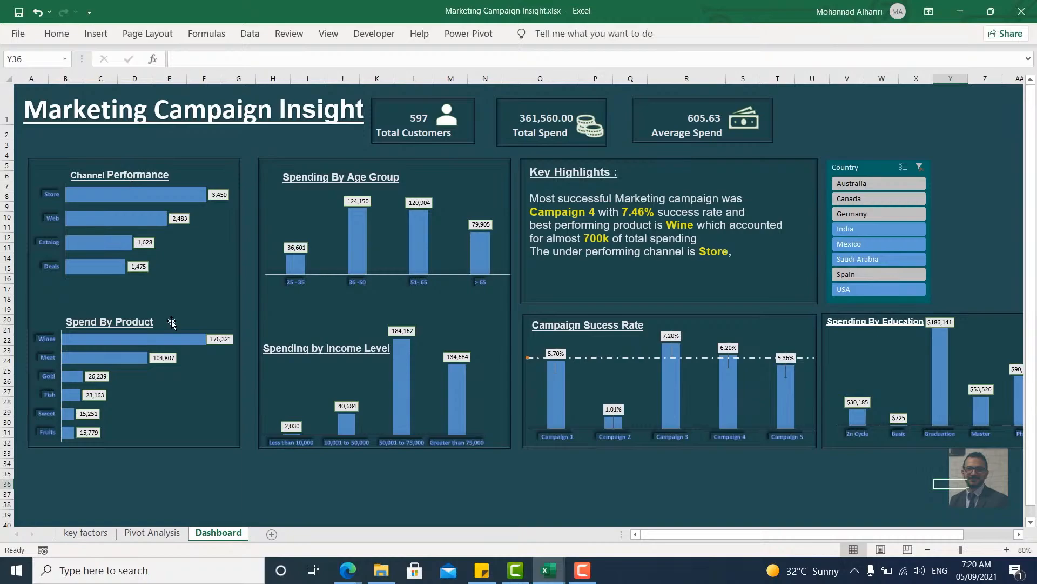
Minimize the finished dashboard workbook and add Store and NumWebPurchases as values in the new PivotTable.
left_click(961, 12)
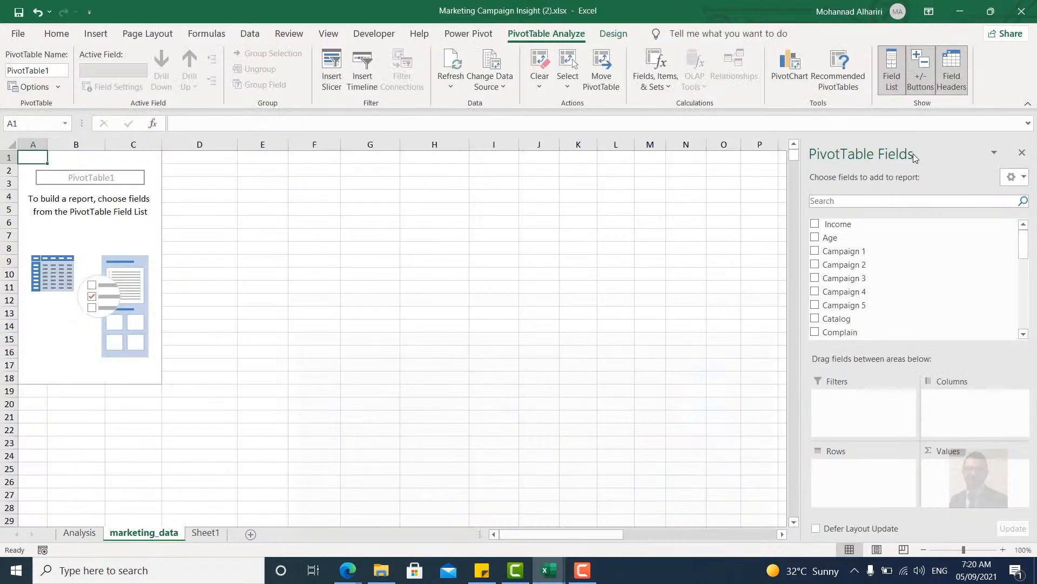
scroll(866, 267, "down", 2)
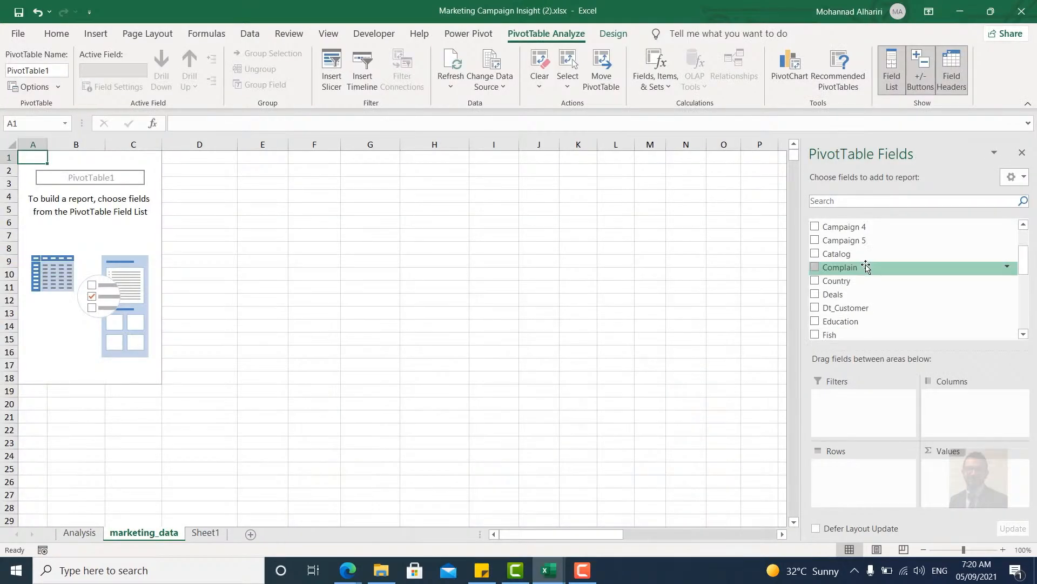
scroll(870, 275, "down", 4)
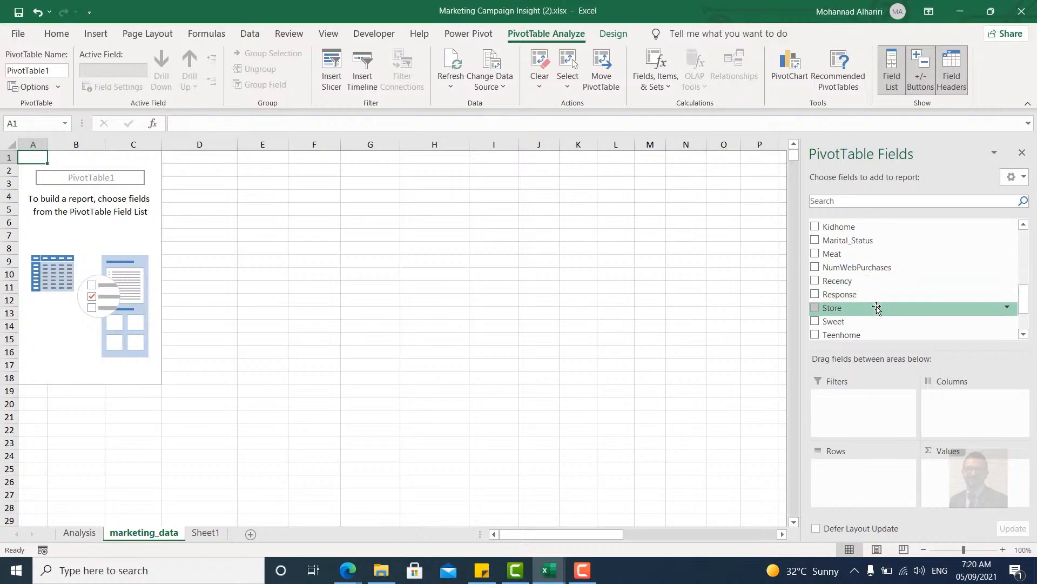
scroll(873, 302, "down", 1)
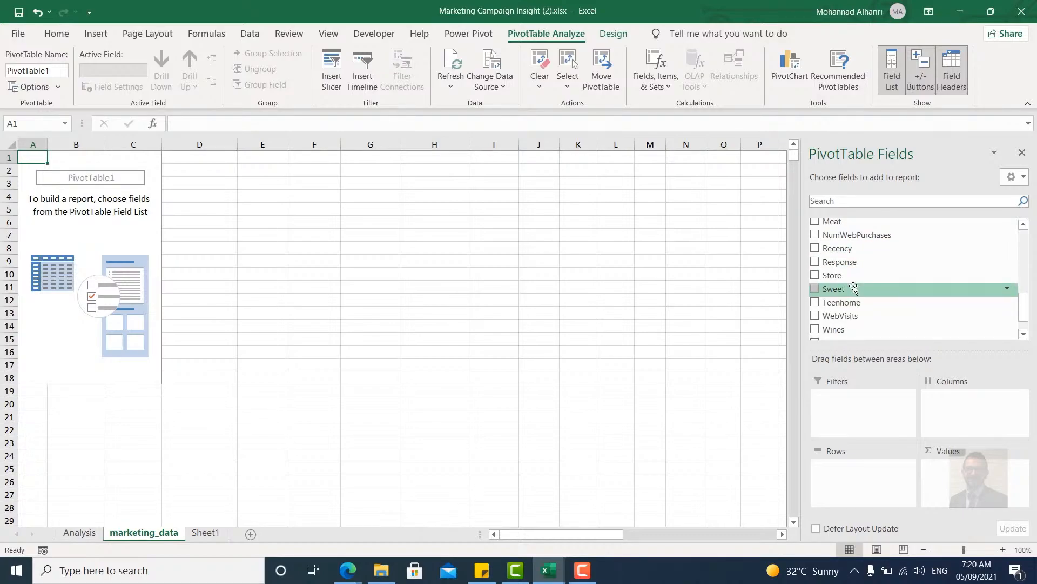
left_click(854, 275)
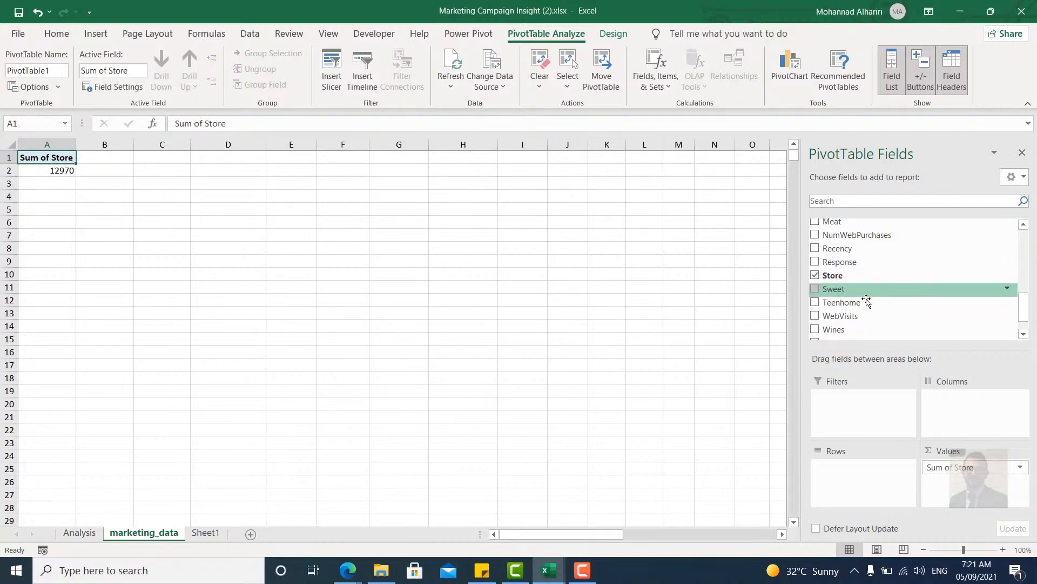
scroll(865, 282, "down", 1)
scroll(865, 271, "up", 1)
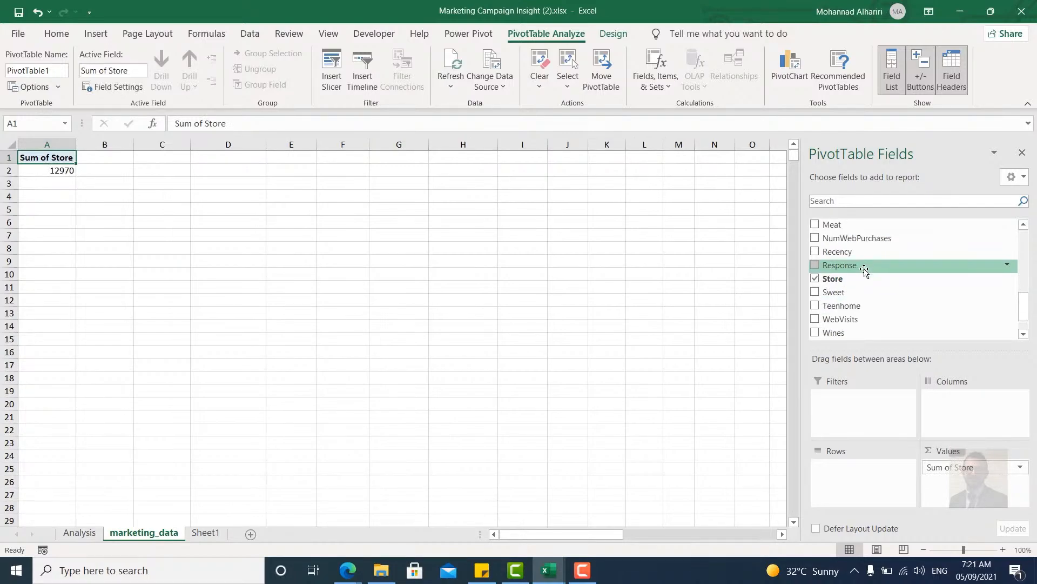
scroll(864, 270, "up", 1)
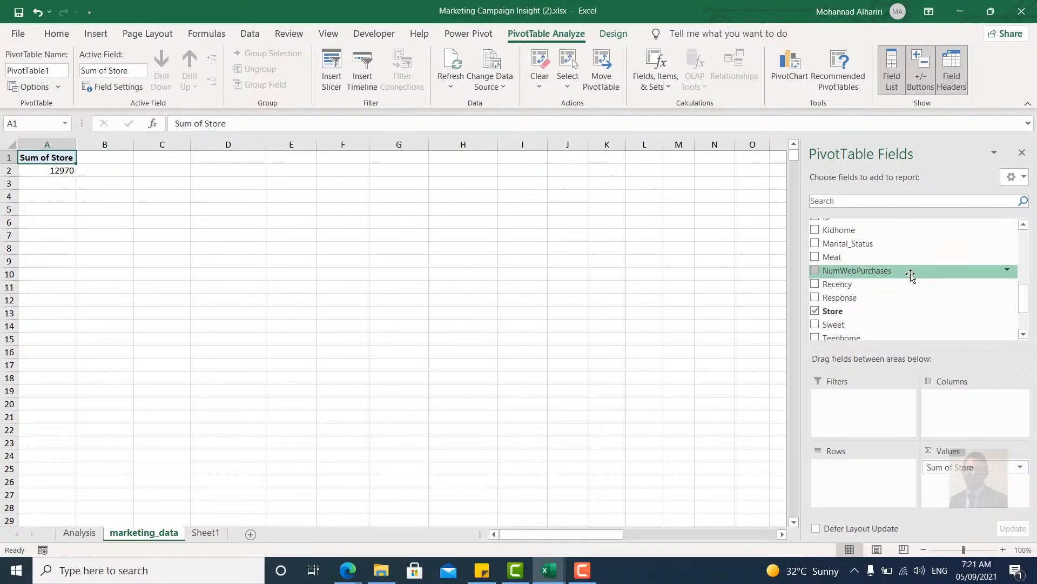
left_click(883, 273)
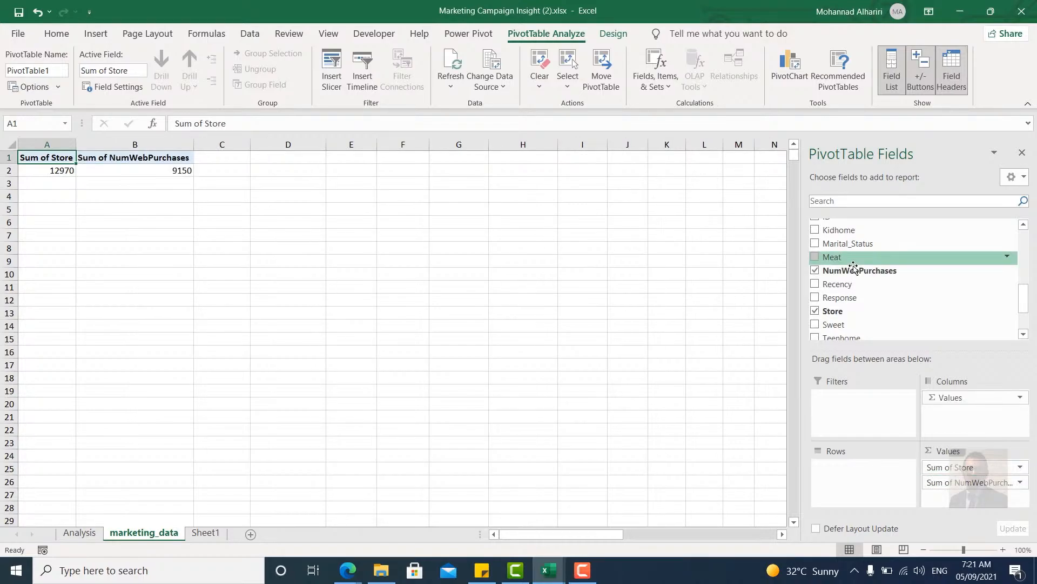
Add Catalog and Deals to the PivotTable values and arrange the four channel totals as rows.
scroll(878, 263, "up", 3)
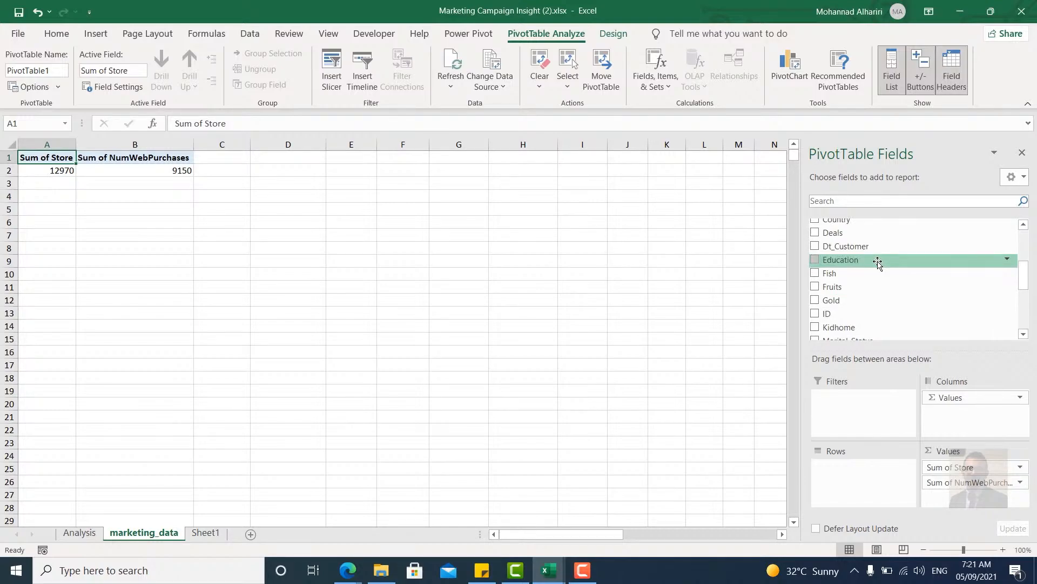
scroll(877, 263, "up", 2)
left_click_drag(877, 258, 999, 513)
scroll(872, 264, "up", 1)
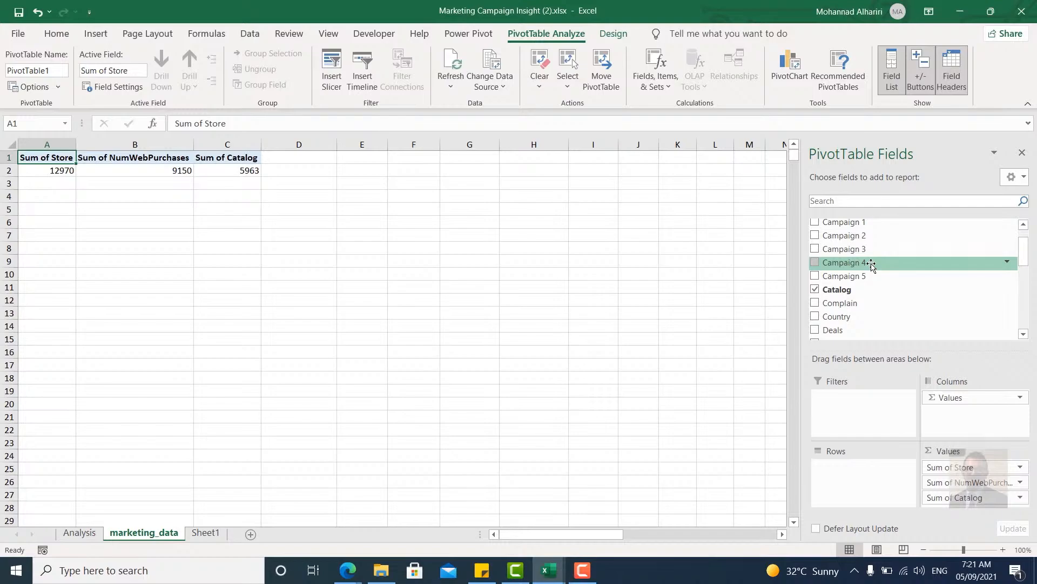
scroll(908, 301, "up", 1)
scroll(909, 301, "down", 1)
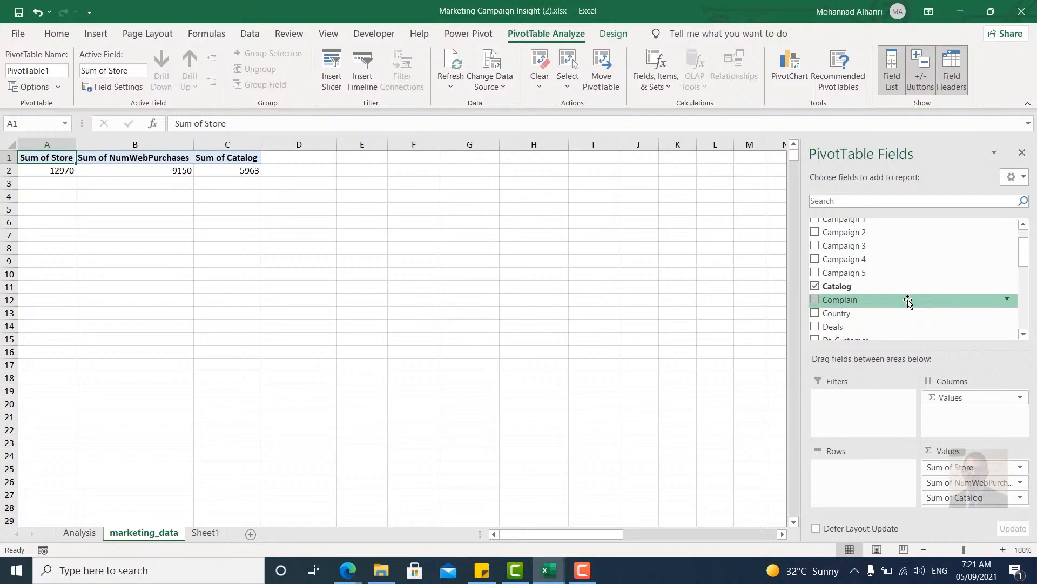
left_click_drag(908, 326, 139, 170)
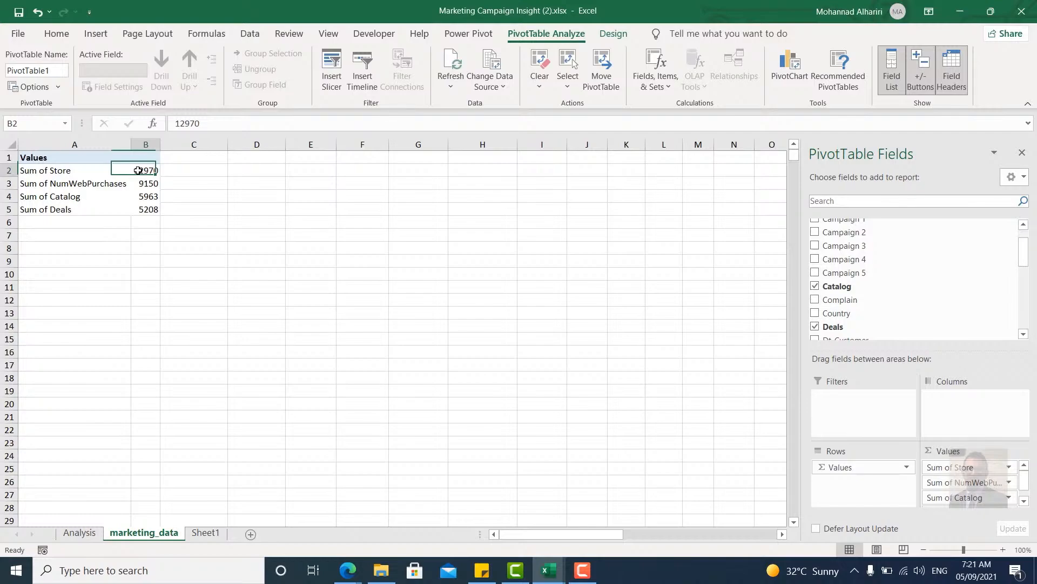
Format the channel totals with a thousands separator and no decimal places.
right_click(142, 159)
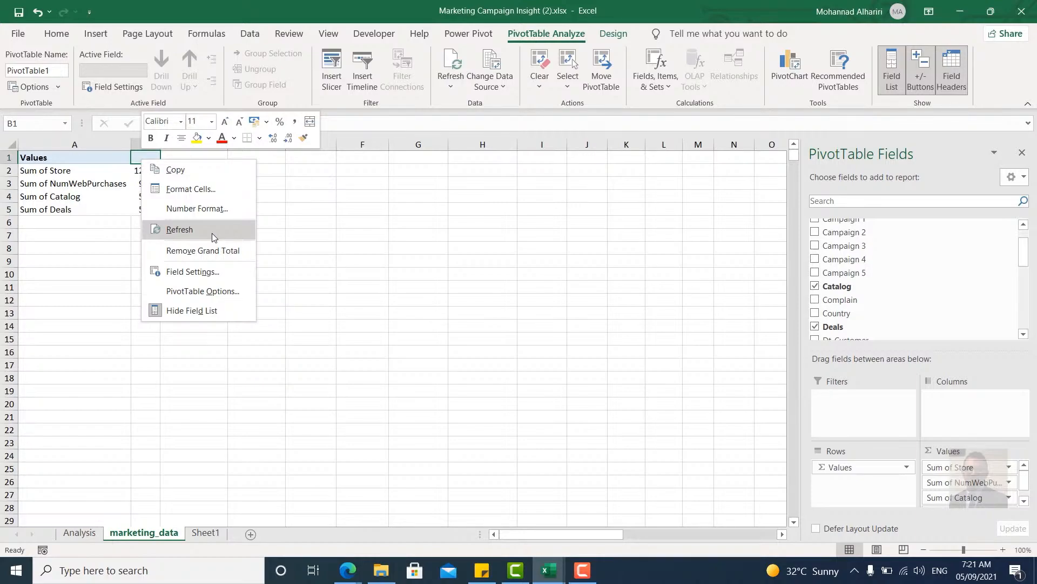
left_click(191, 188)
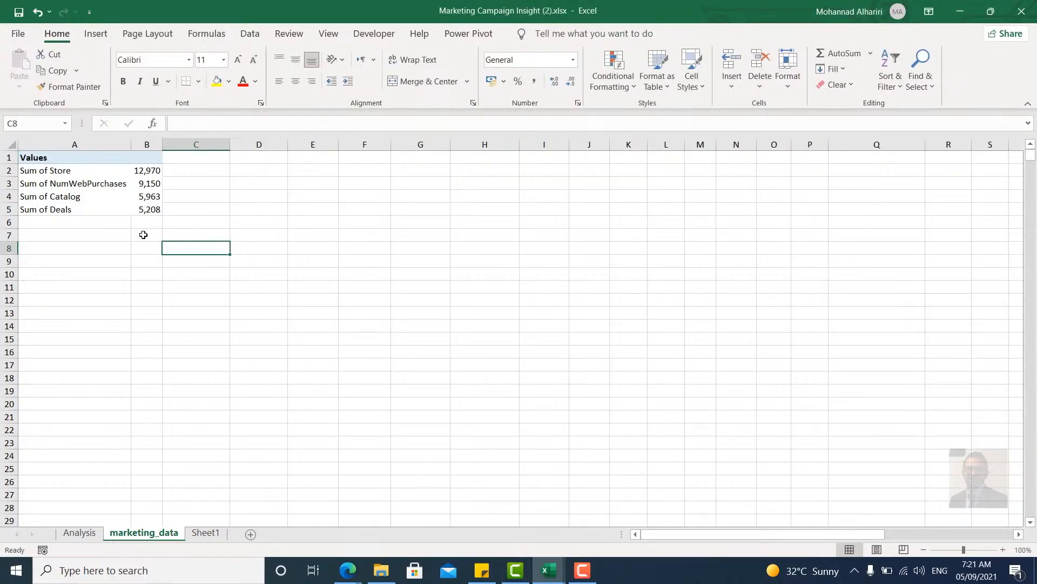
left_click(146, 210)
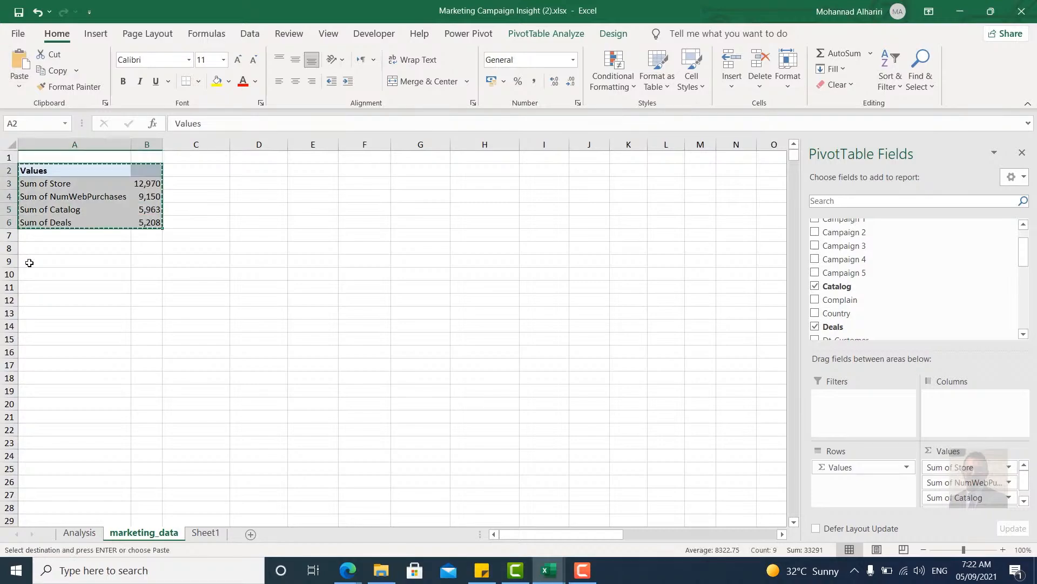
Paste a copy of the channel PivotTable at A9 and replace its values with Fish, Fruits, Gold, Meat and Sweet.
left_click(34, 262)
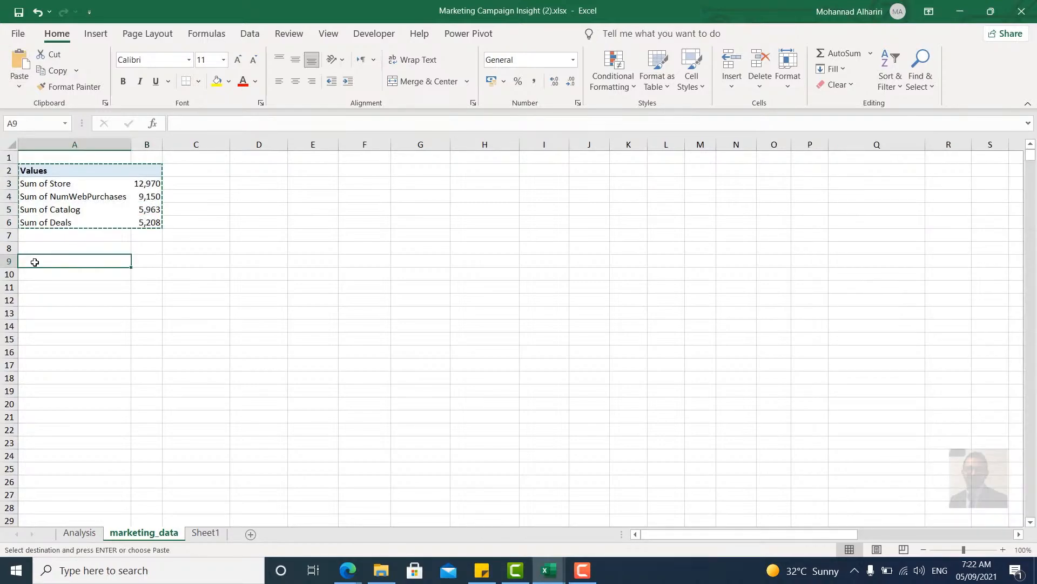
type("Values\t Sum of Store\t12,970 Sum of NumWebPurchases\t9,150 Sum of Catalog\t5,963 Sum of Deals\t5,208")
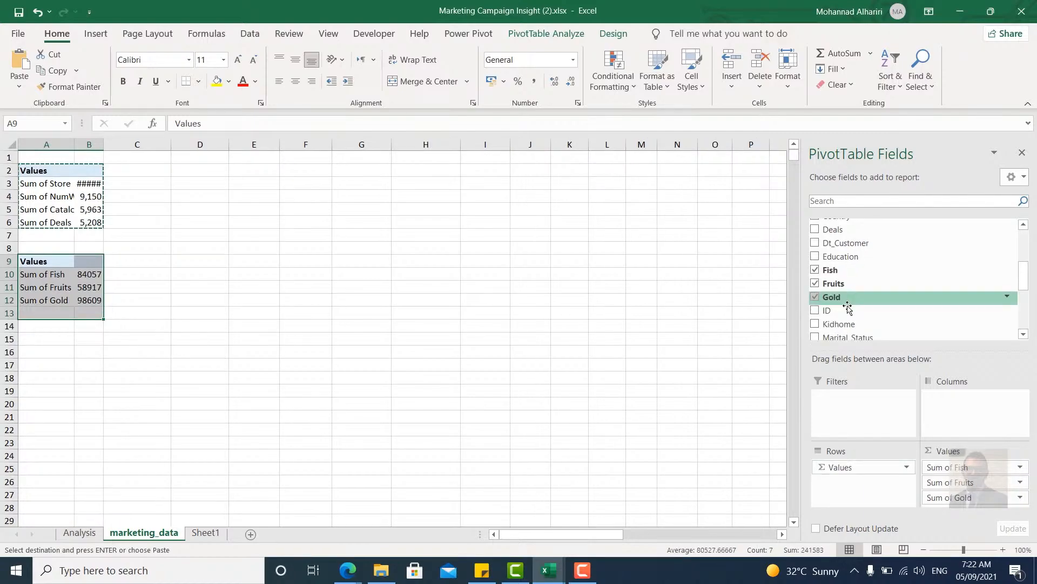
scroll(848, 305, "down", 1)
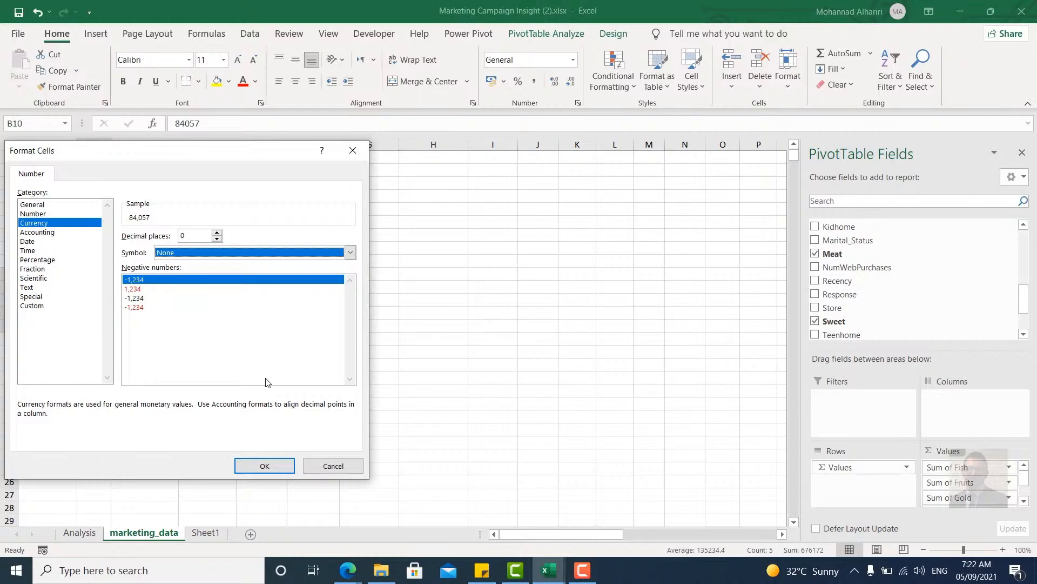
Format the product totals as Currency with 0 decimal places and no symbol, and sort them from smallest to largest.
key("Return")
right_click(95, 292)
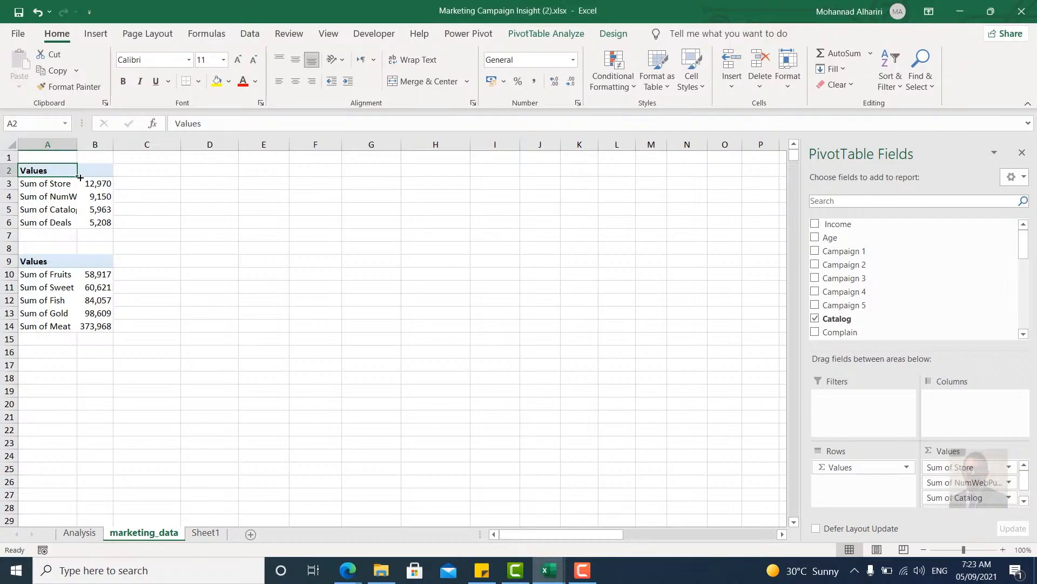
Add Wines to the product PivotTable and copy the Meat total's number format onto the Wines total.
left_click(67, 287)
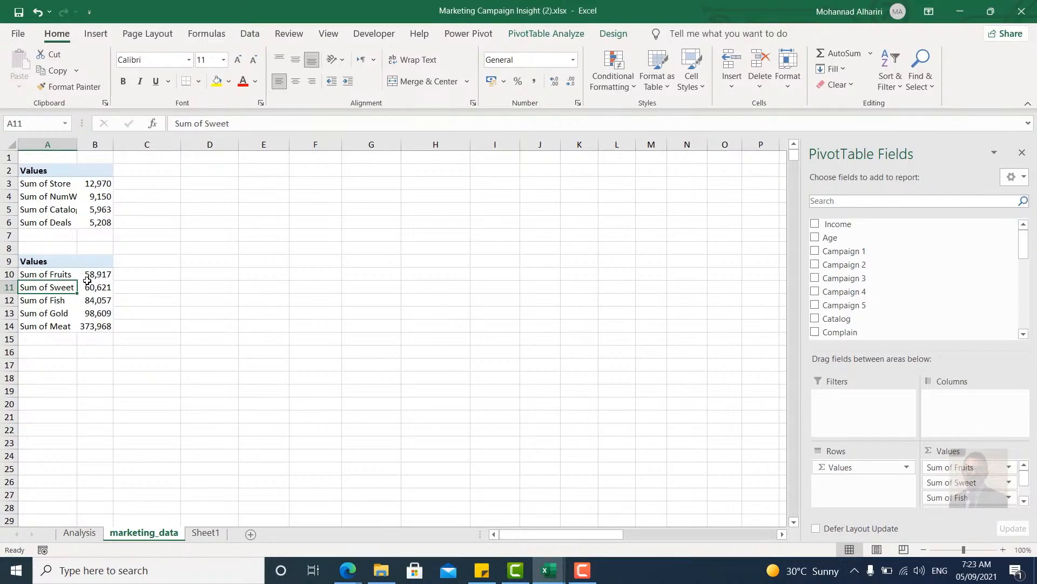
key("Down")
key("Down")
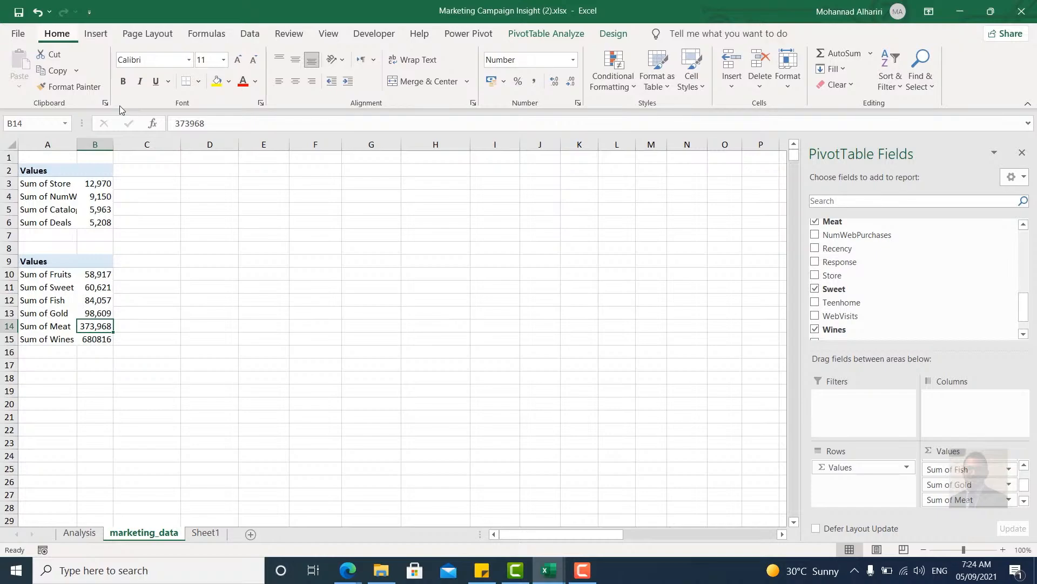
left_click(70, 86)
left_click(100, 338)
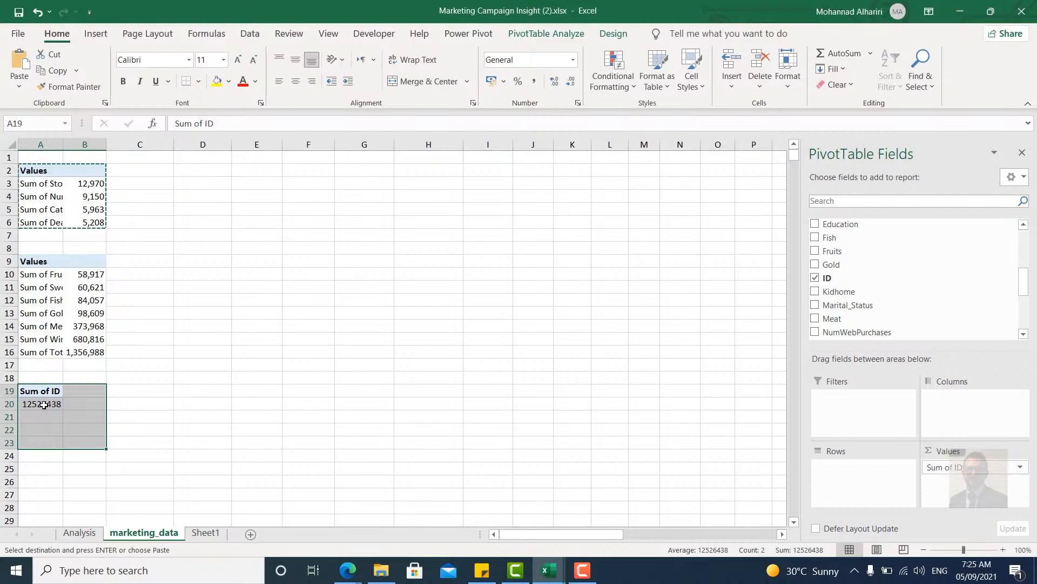
Summarize the ID field in the PivotTable at A19 by count instead of sum.
left_click(39, 404)
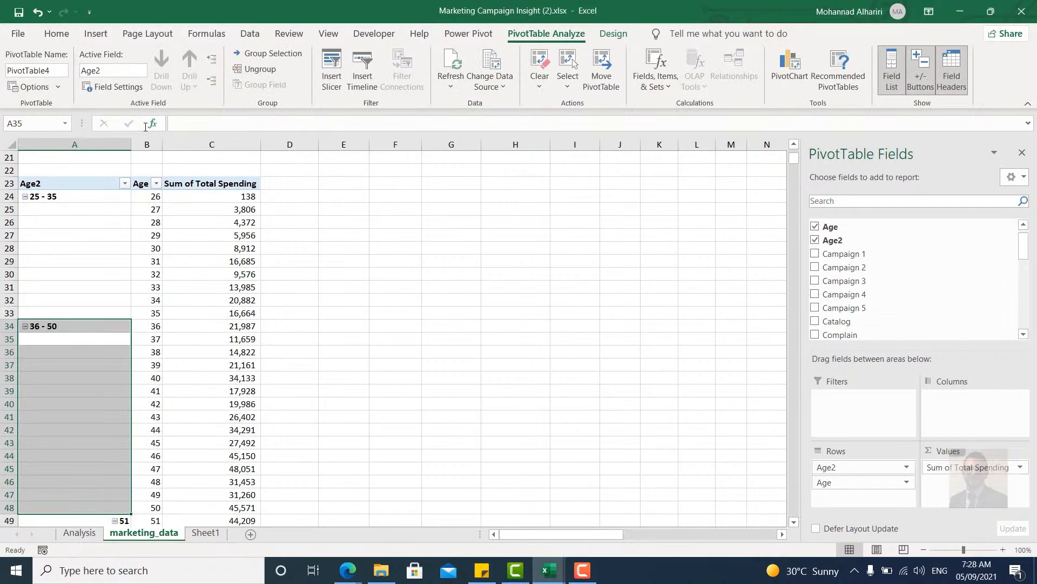
Collapse the 36 - 50 age group, and group the higher ages into 31- 65 and > 65 bands.
left_click(69, 320)
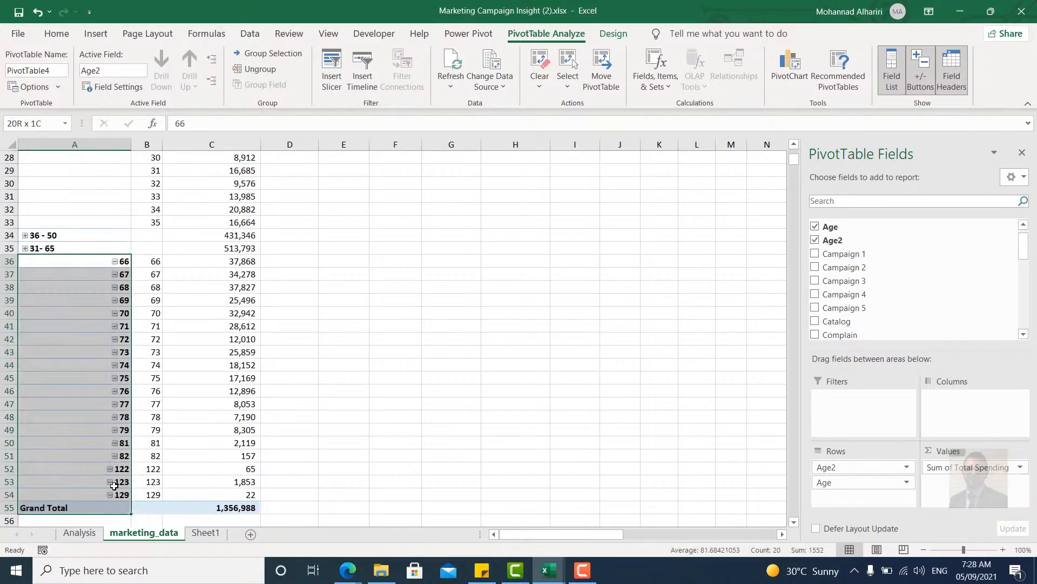
left_click_drag(114, 485, 114, 484)
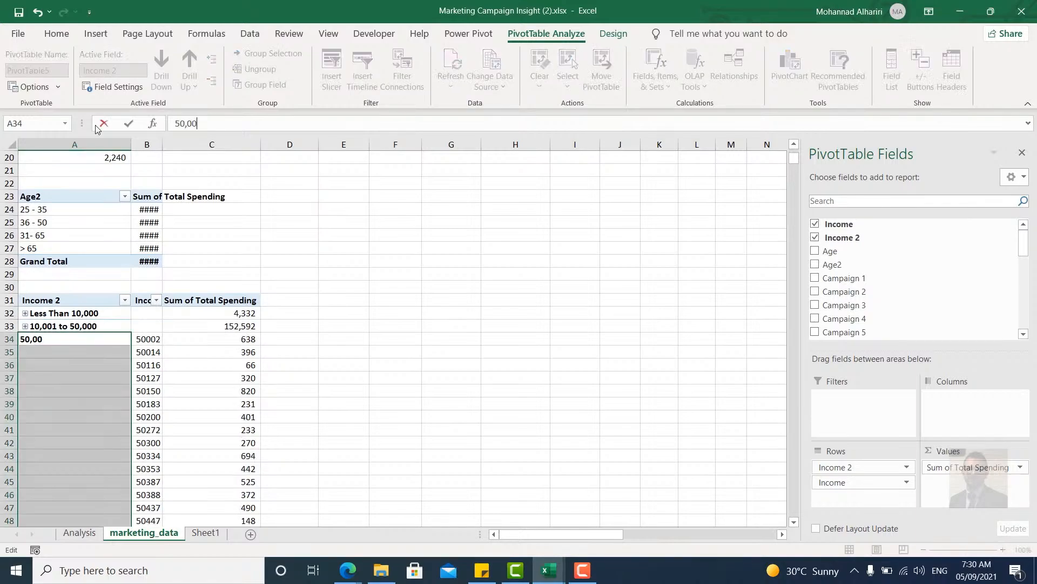
Name the income groups 50,001 to 75,000 and Greater than 75,000, and remove the ungrouped Income field from the rows.
type("1")
left_click_drag(97, 128, 101, 495)
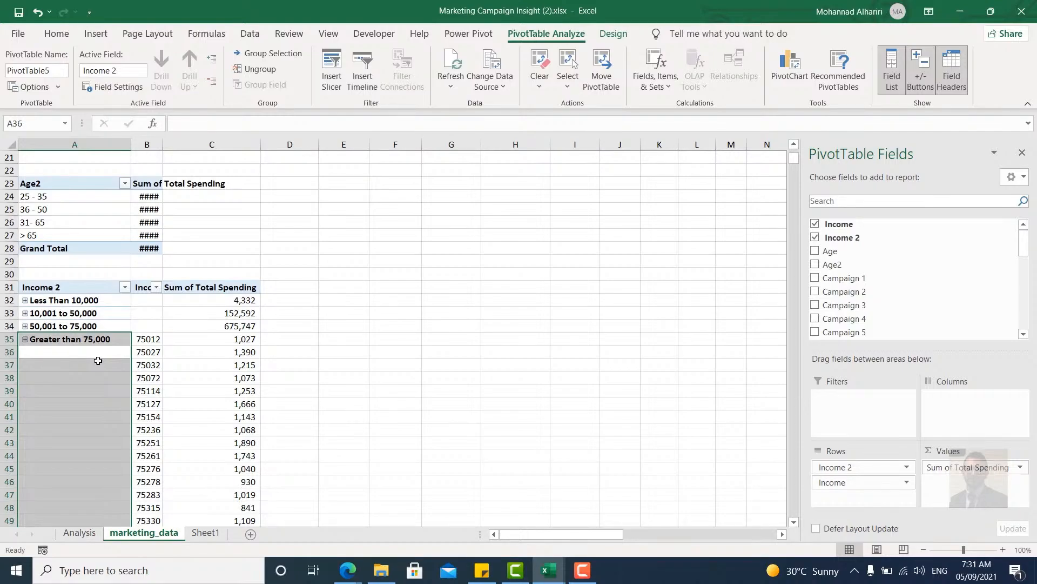
key("ctrl+z")
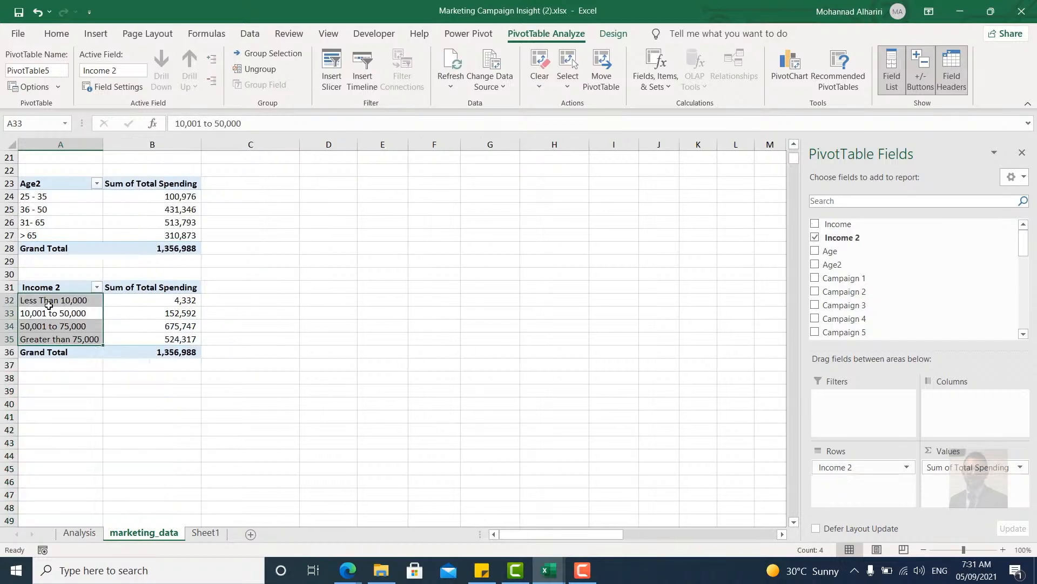
left_click(47, 262)
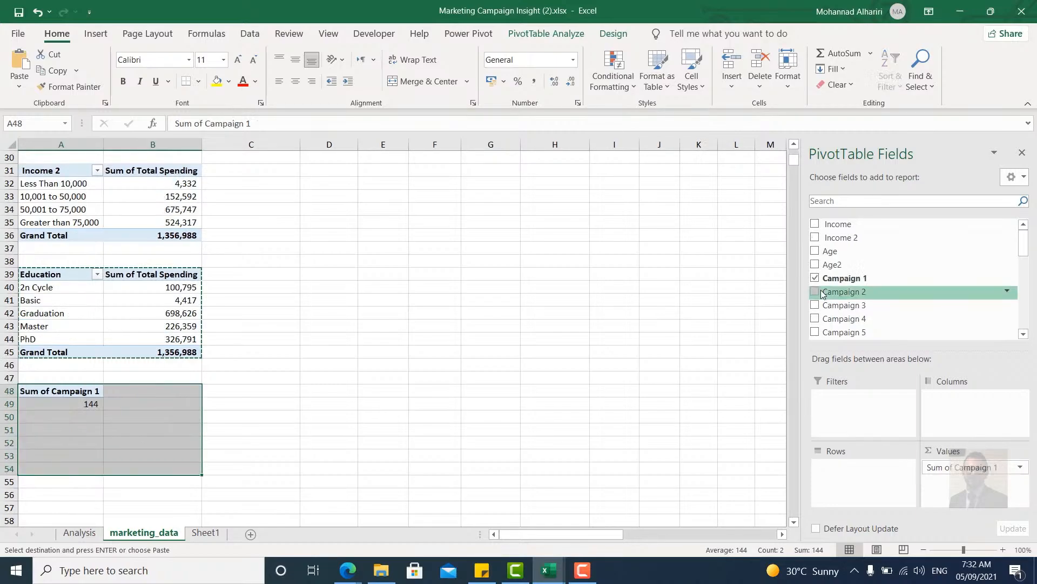
Add Campaign 2, Campaign 3, Campaign 4 and Campaign 5 as values in the Campaign 1 PivotTable at A48.
left_click(817, 292)
left_click(814, 305)
left_click(814, 318)
left_click(815, 332)
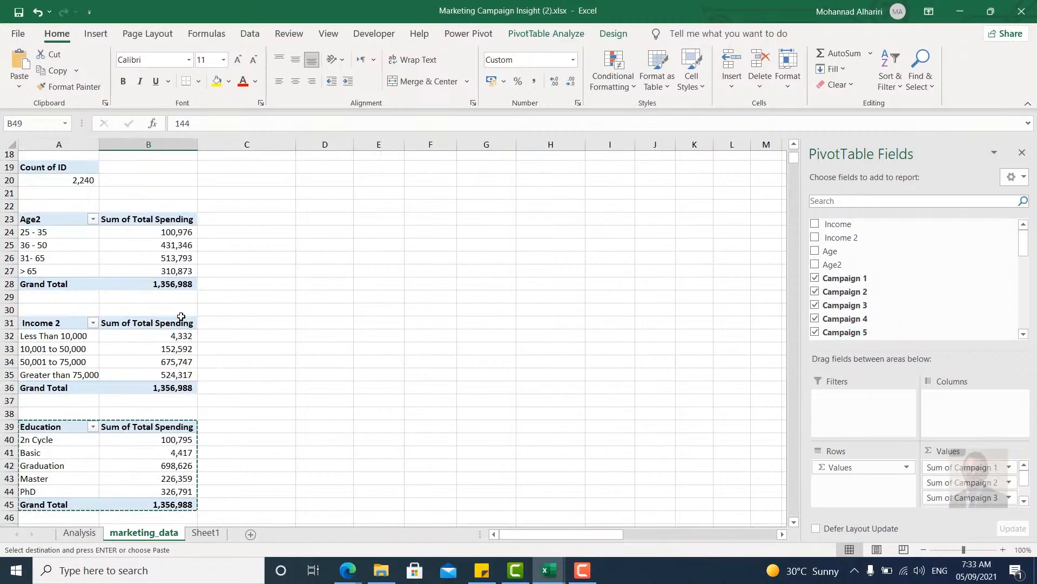
scroll(207, 433, "down", 2)
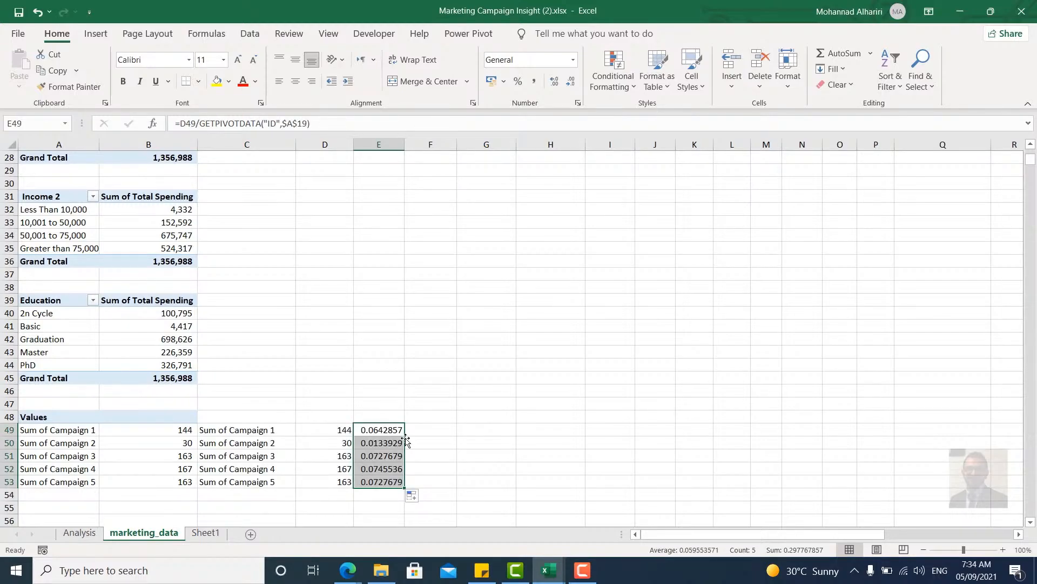
scroll(406, 440, "down", 1)
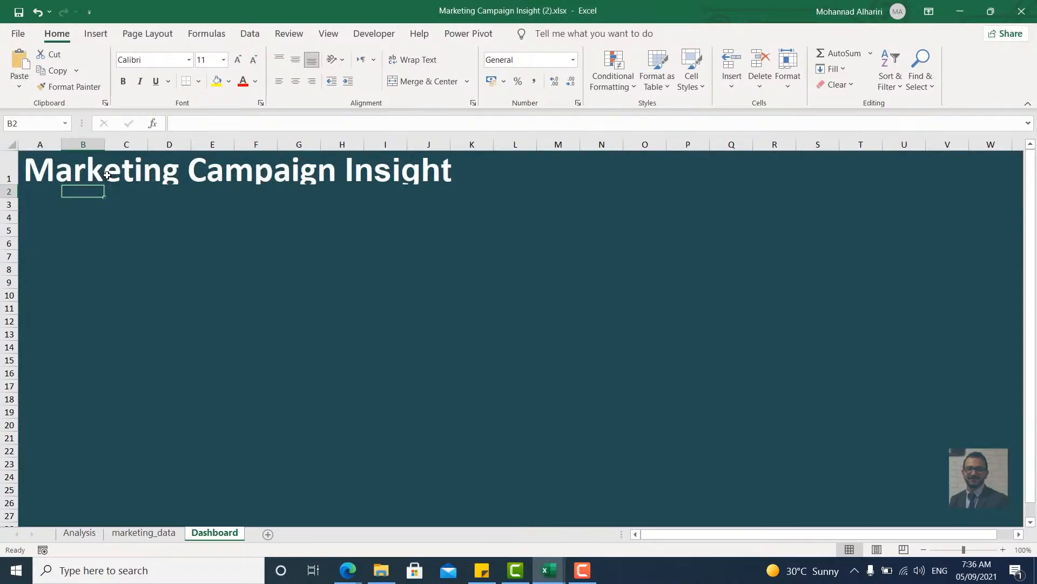
Complete the label Average Spending in cell O2 of the Dashboard sheet.
left_click(68, 183)
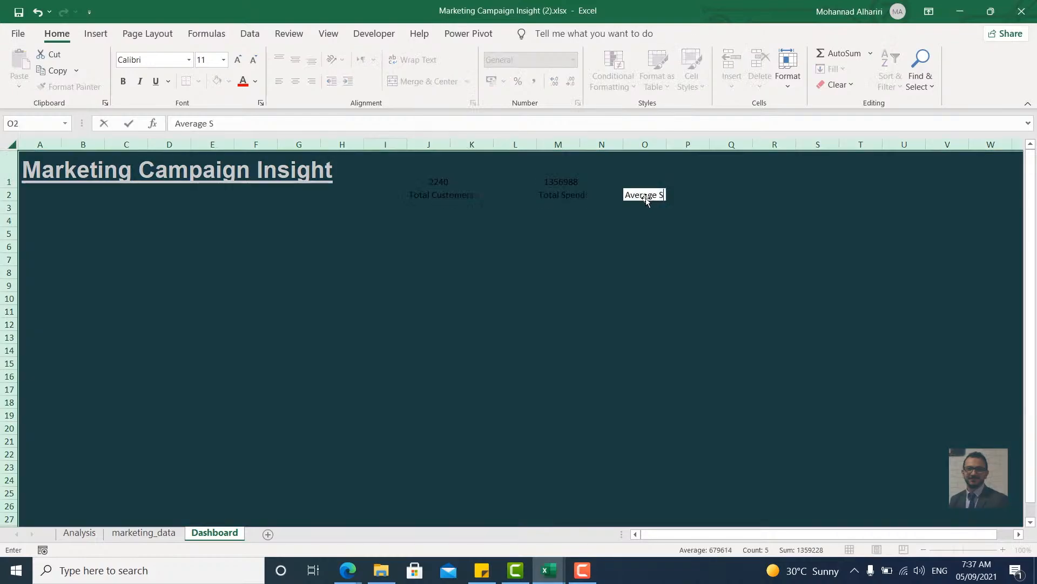
type("pending")
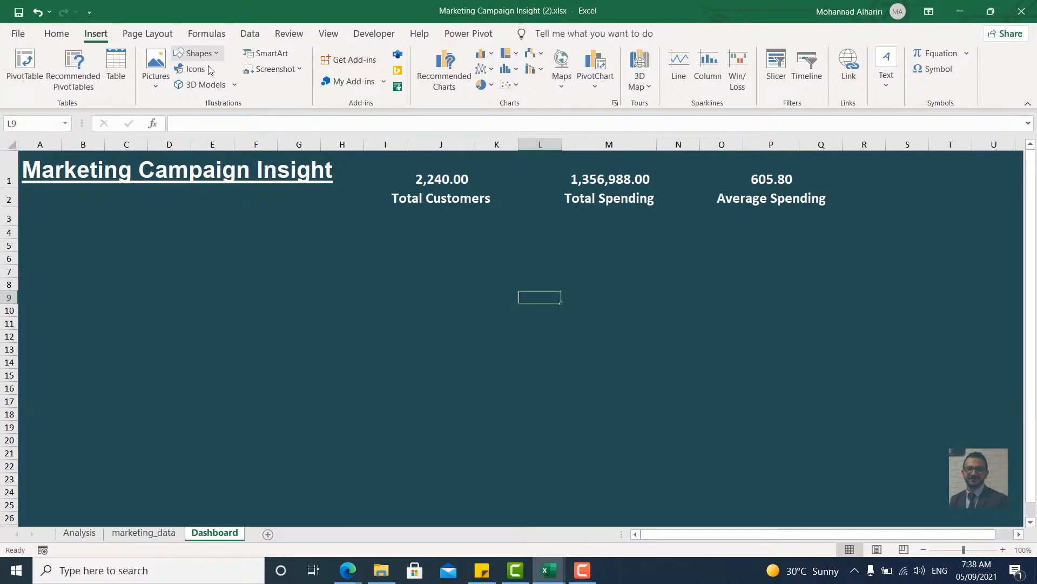
Open the icon library from the Dashboard sheet.
left_click(210, 70)
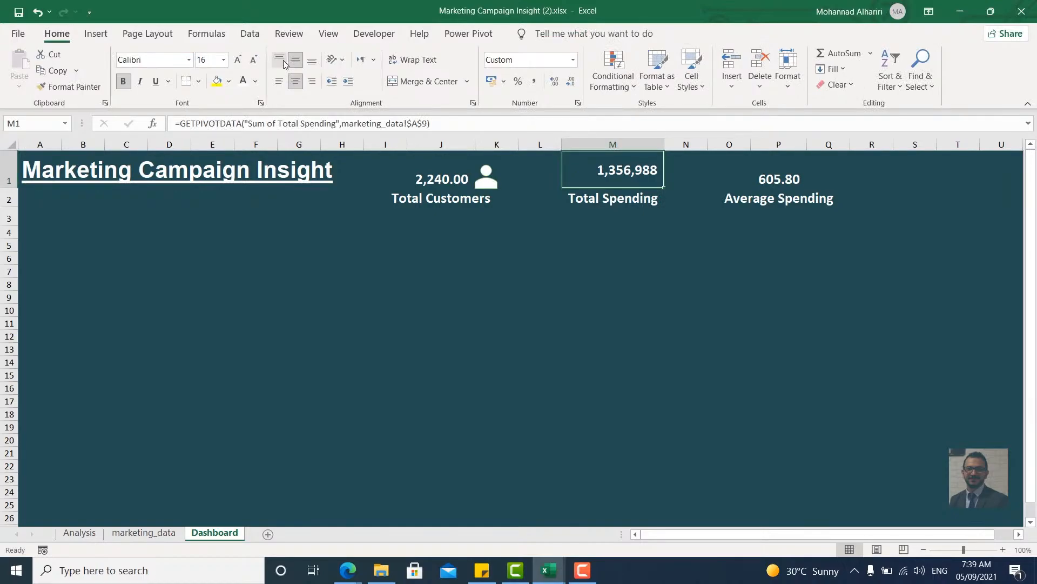
Remove the middle alignment from the Total Spending value in M1.
left_click(291, 63)
key("Down")
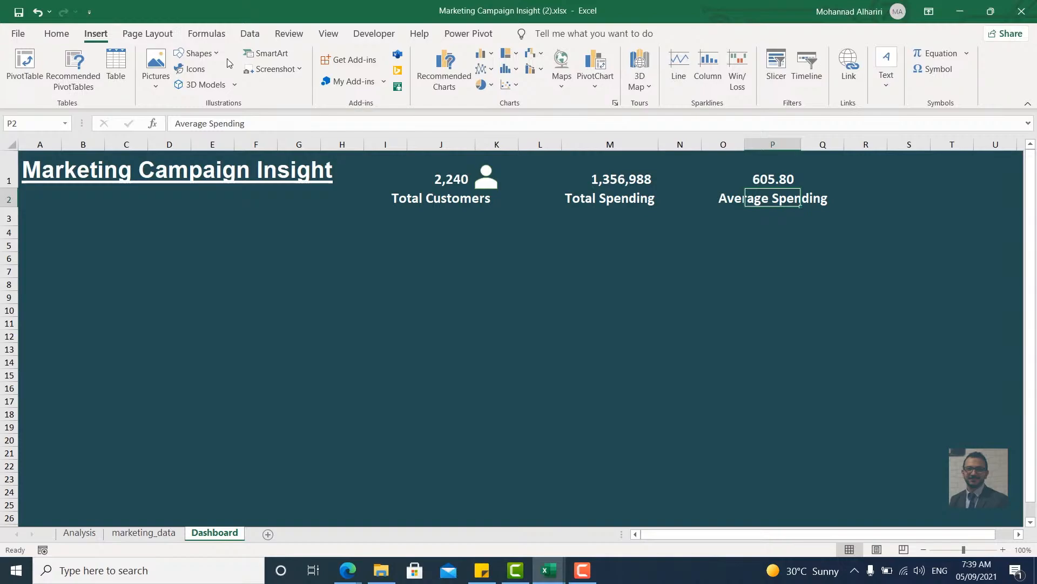
Search the icon library for "mone" and insert the stacked coins icon.
left_click(192, 69)
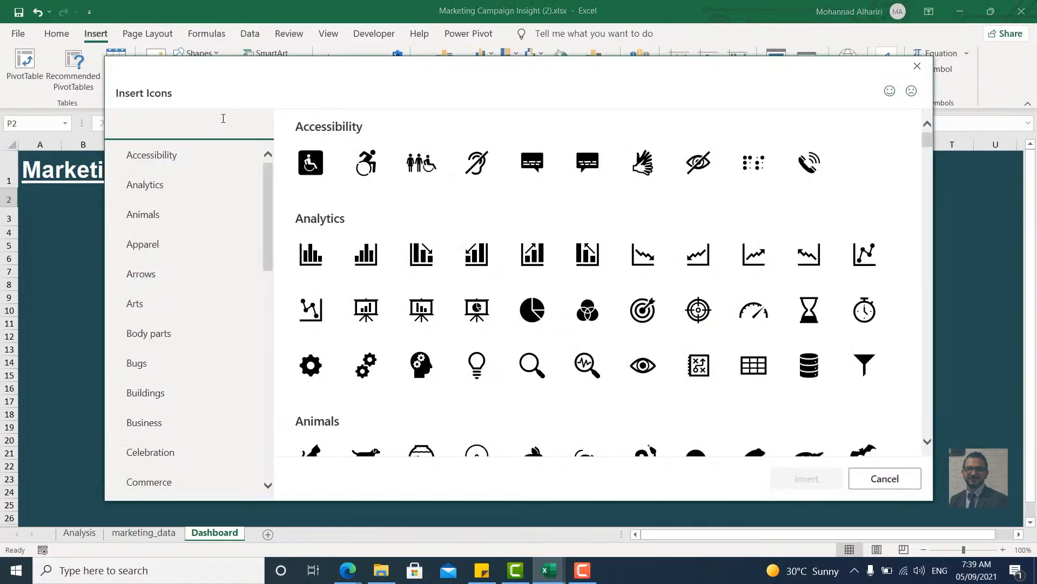
type("mone")
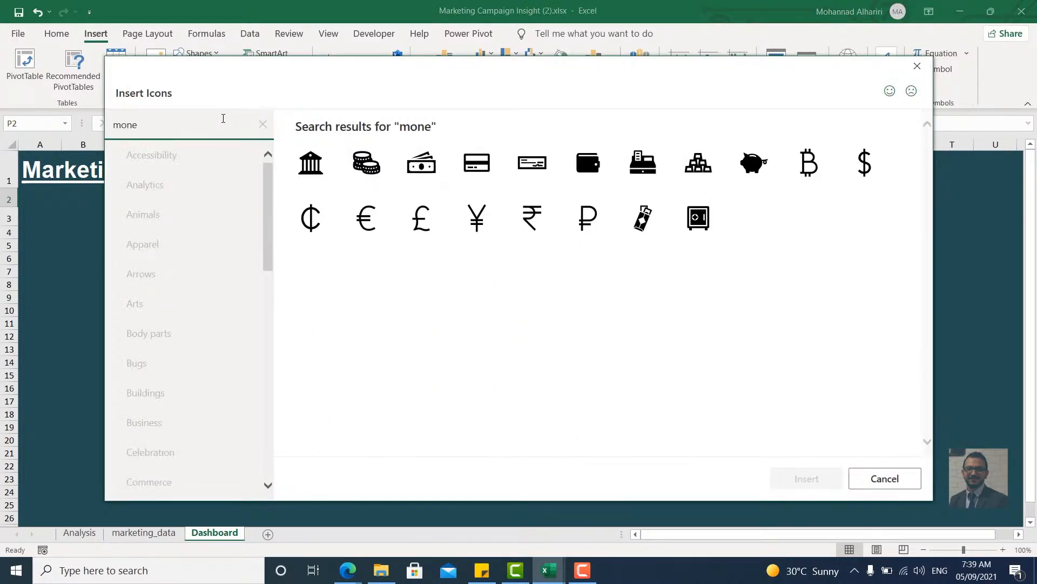
left_click(366, 162)
left_click(807, 478)
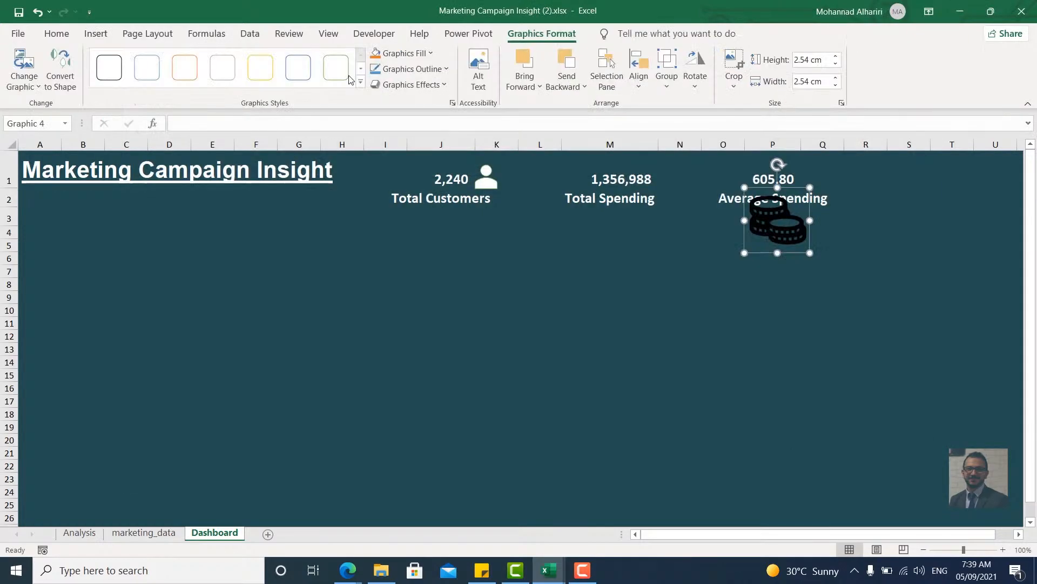
Apply the white, green-outlined graphic style to the coins icon and fit it beside the Total Spending value at about 1.25 cm.
left_click(344, 75)
left_click_drag(789, 194, 577, 179)
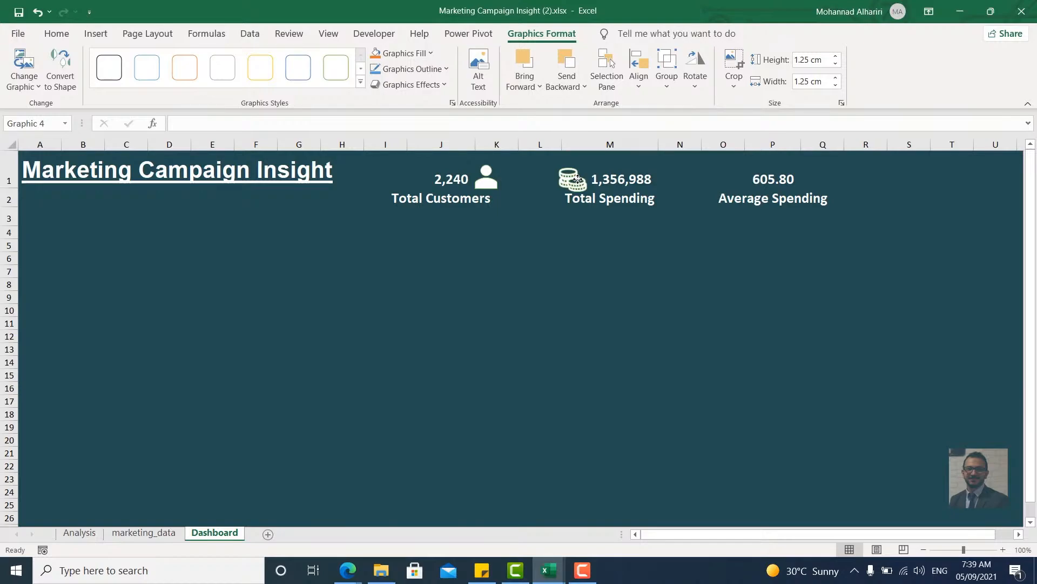
Insert the banknotes icon at cell N8 from an icon search for "mone", in the same style as the coins icon.
left_click(688, 282)
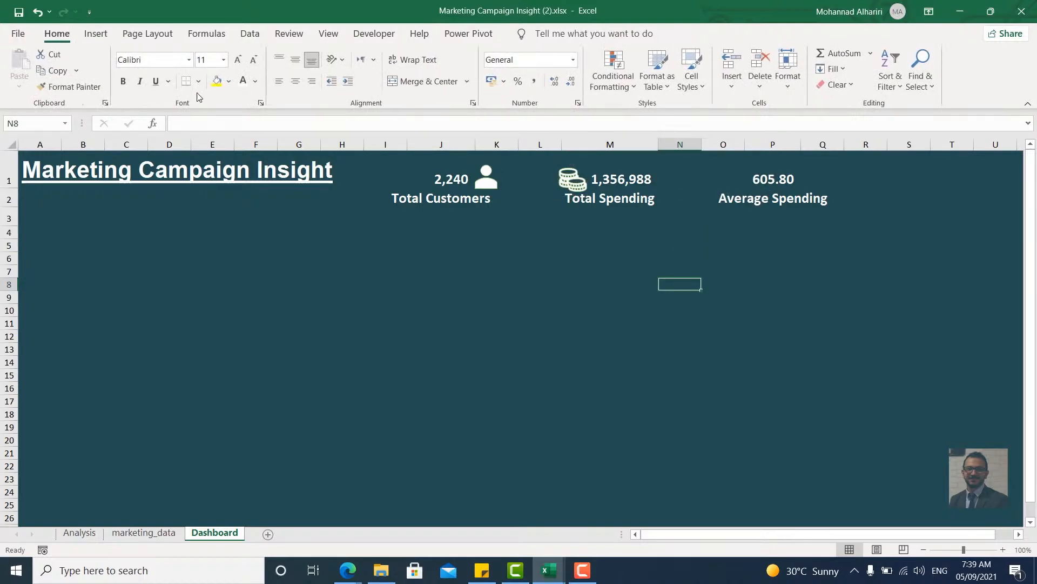
left_click(96, 34)
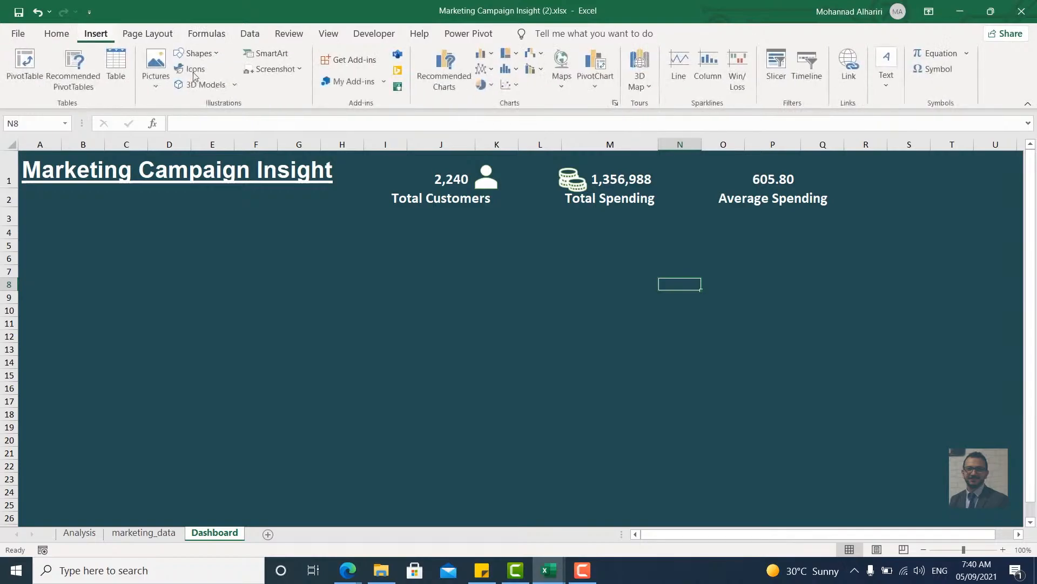
left_click(194, 70)
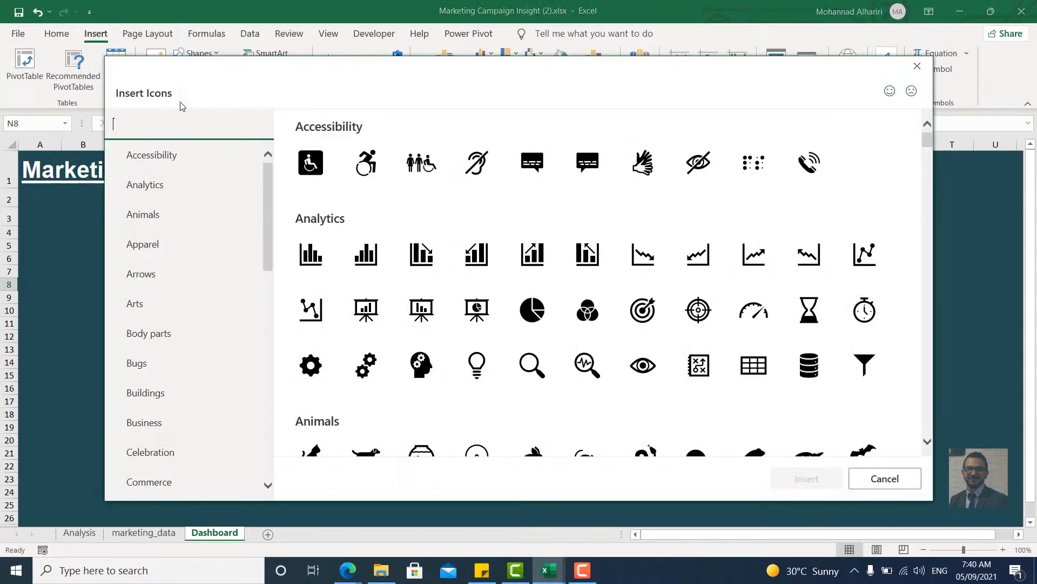
type("mone")
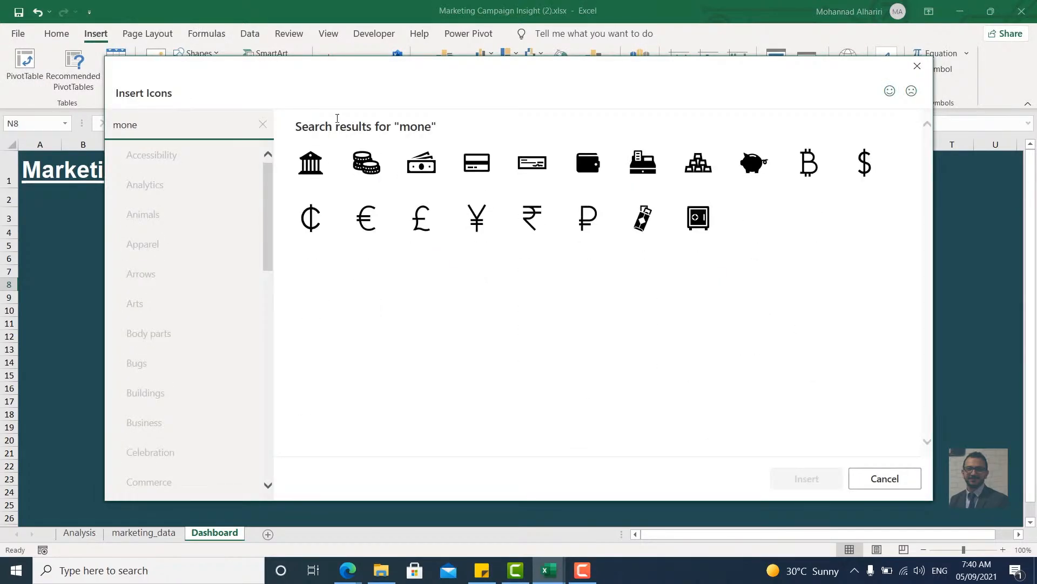
left_click(414, 174)
left_click(825, 479)
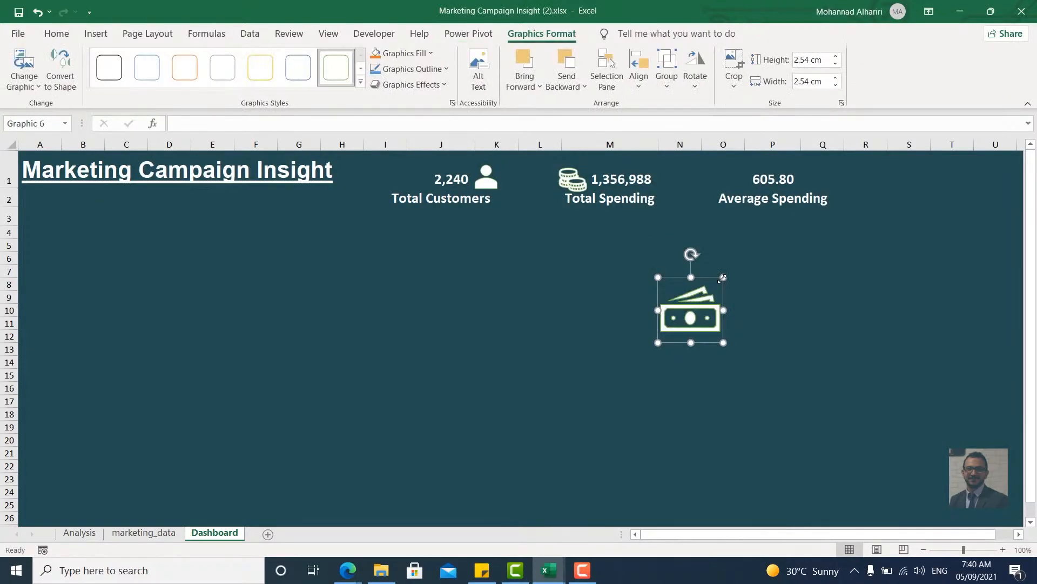
Shrink the banknotes icon to about 1.19 cm and place it beside the Average Spending value.
left_click_drag(724, 277, 740, 179)
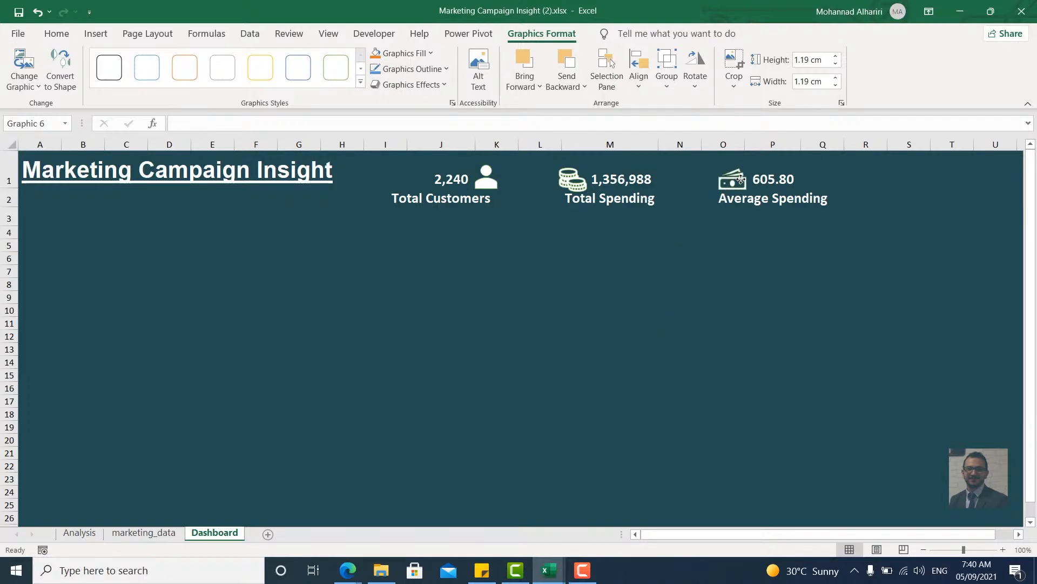
left_click(445, 284)
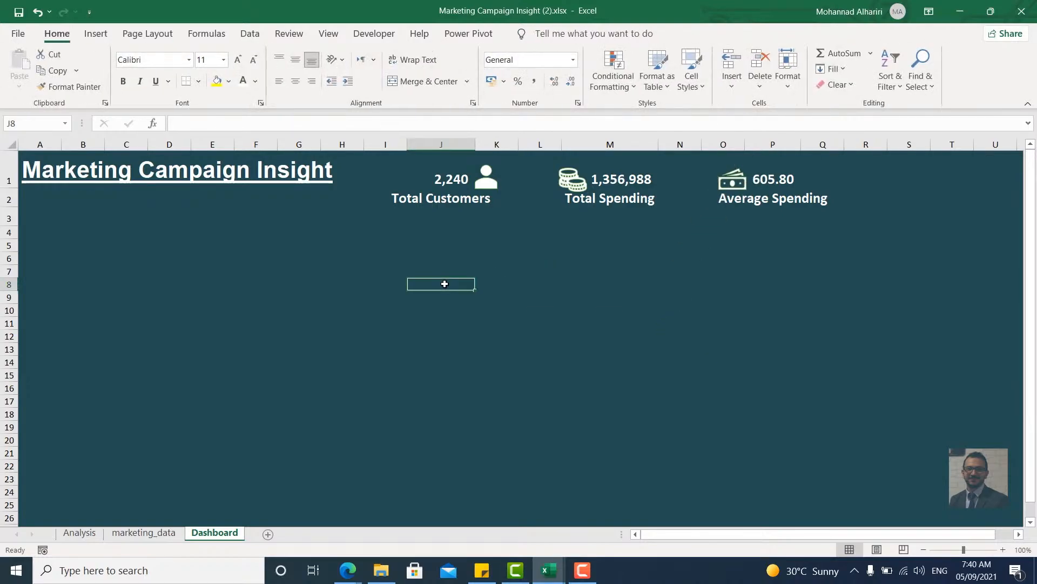
Go back to the channel PivotTable at the start of the marketing_data sheet.
left_click(145, 531)
scroll(267, 450, "up", 1)
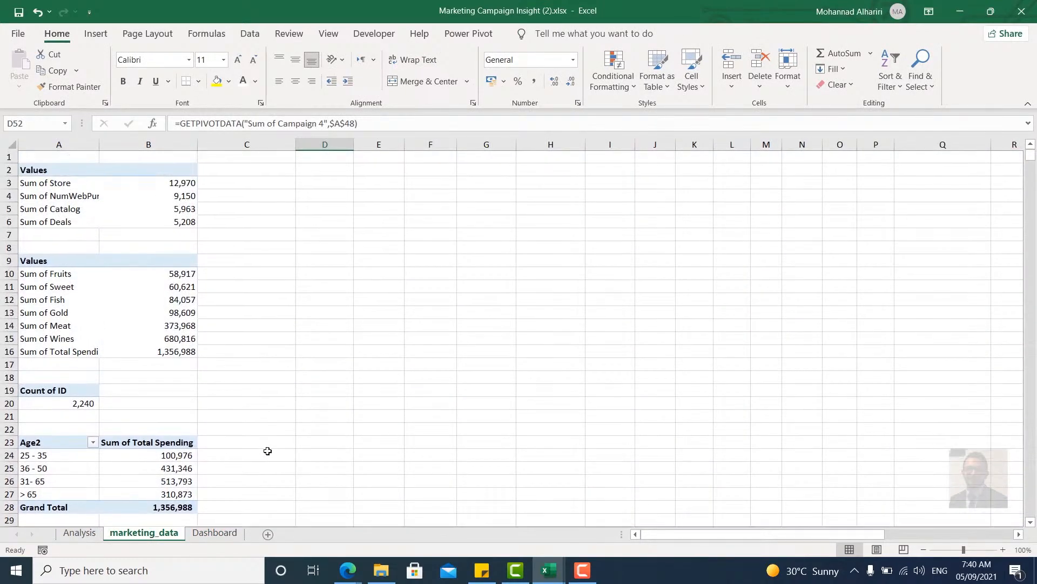
left_click(80, 186)
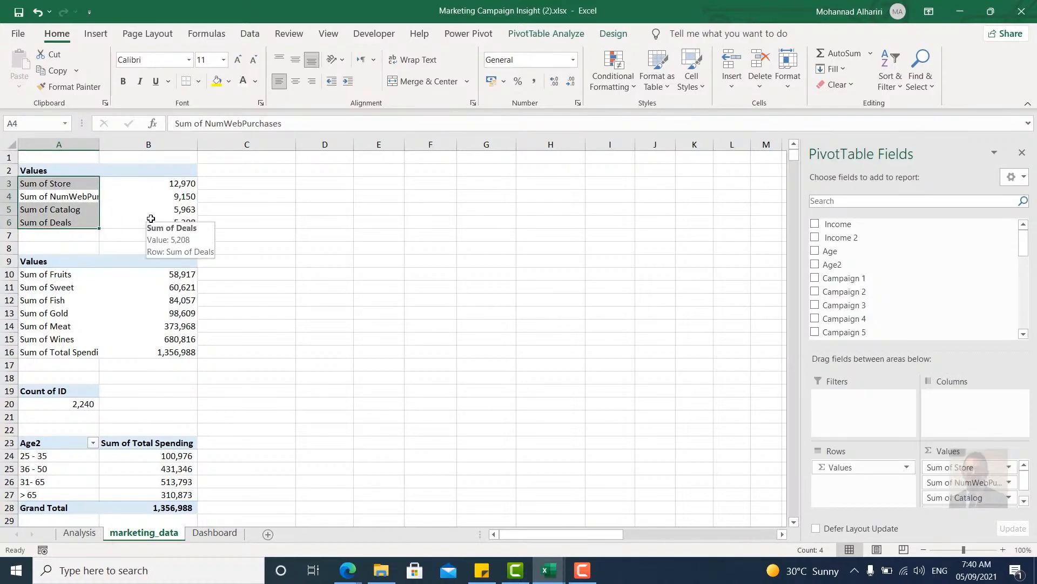
left_click(136, 197)
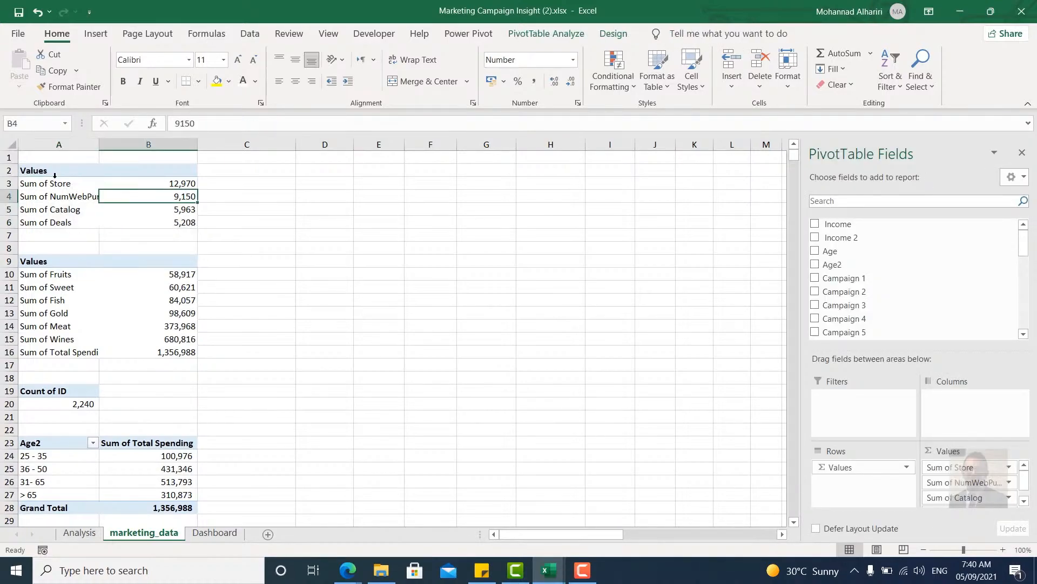
left_click(79, 185)
left_click(554, 36)
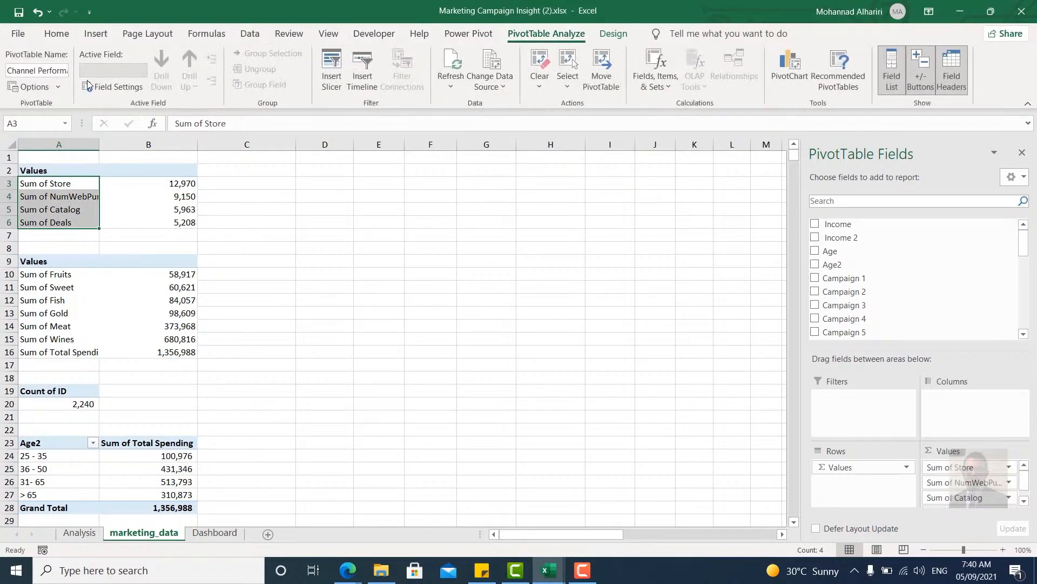
left_click(95, 201)
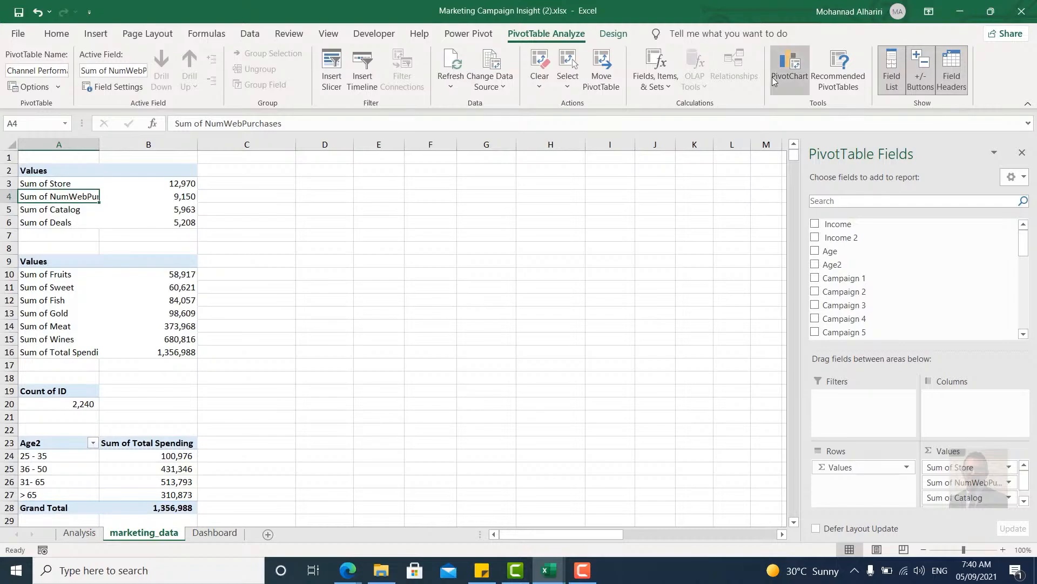
left_click(790, 68)
left_click(717, 84)
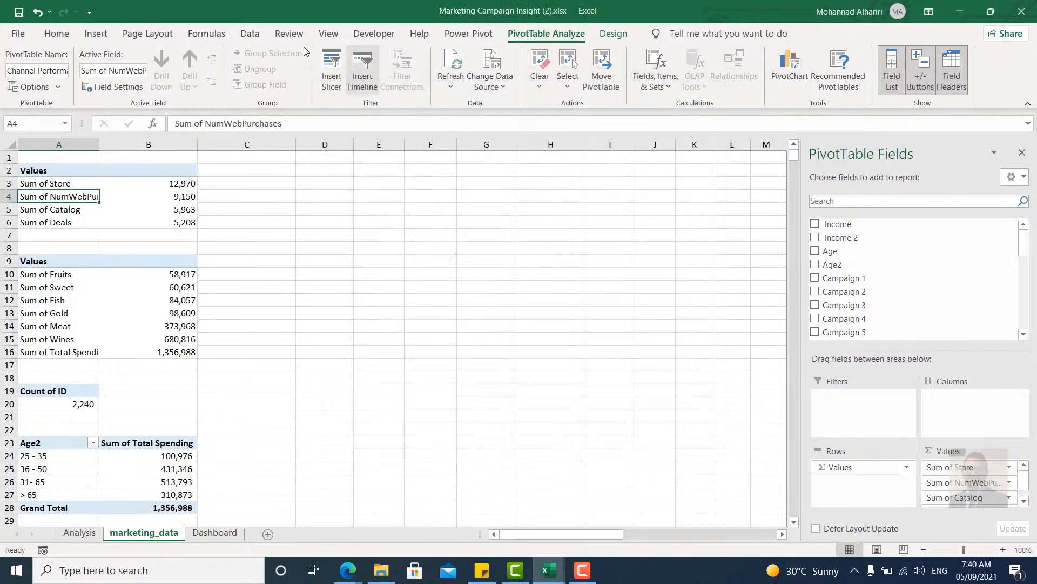
Insert a 2-D clustered bar PivotChart from the channel PivotTable and place it over columns D to I beside the table.
left_click(96, 34)
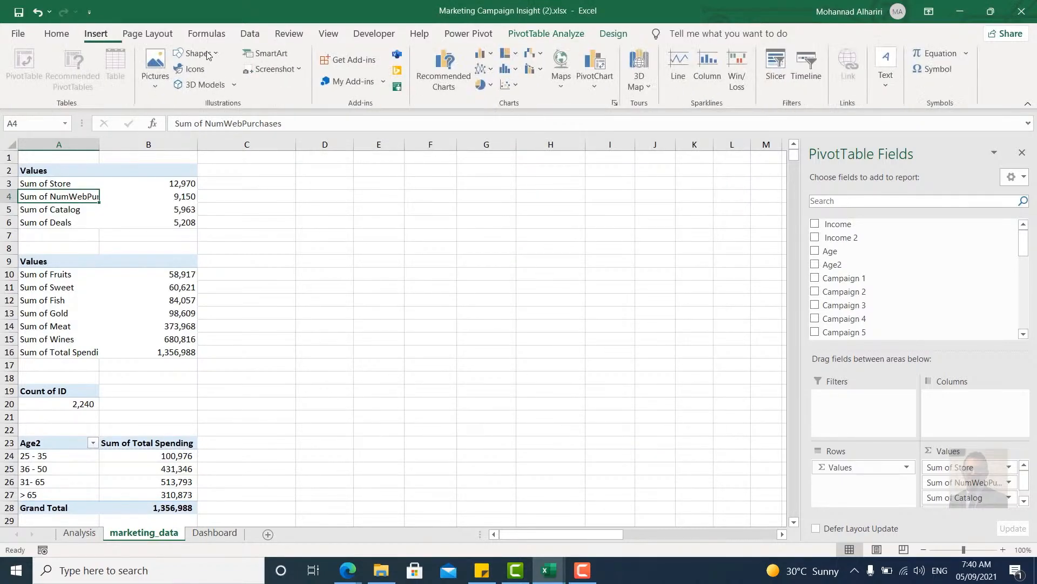
left_click(493, 58)
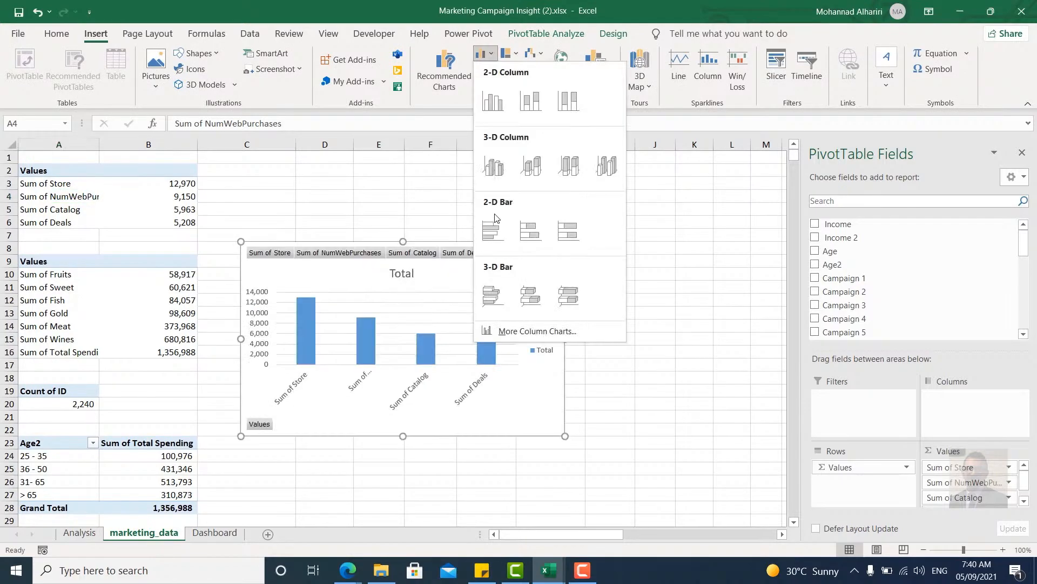
left_click(493, 227)
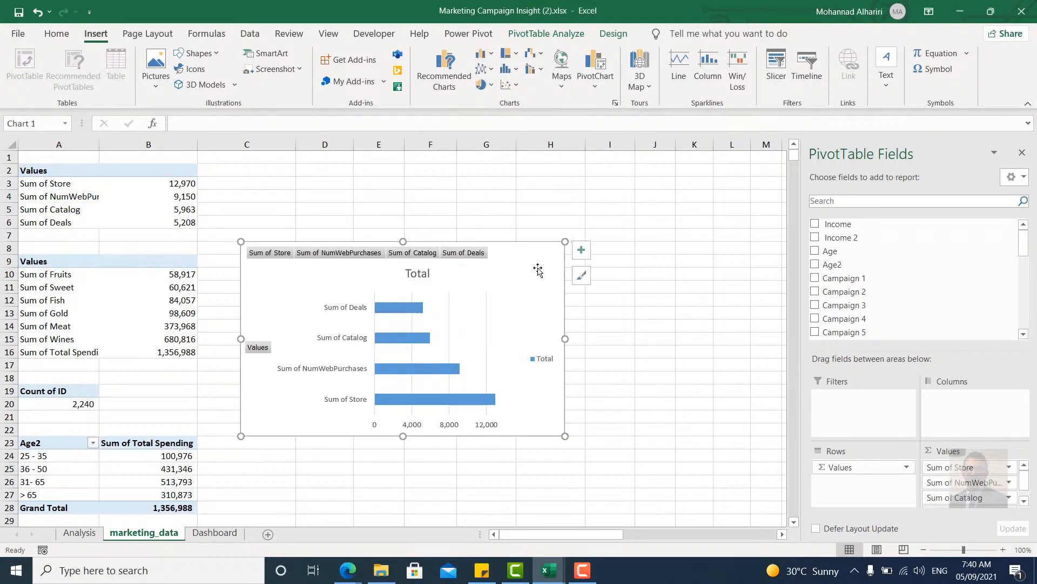
left_click_drag(534, 274, 605, 194)
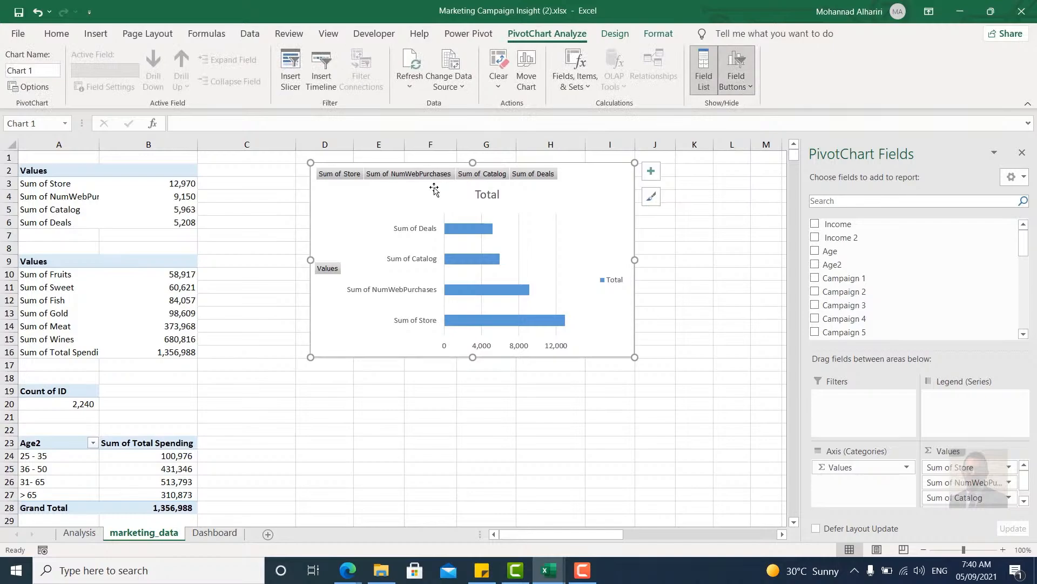
Hide all field buttons on the channel bar chart.
left_click(741, 89)
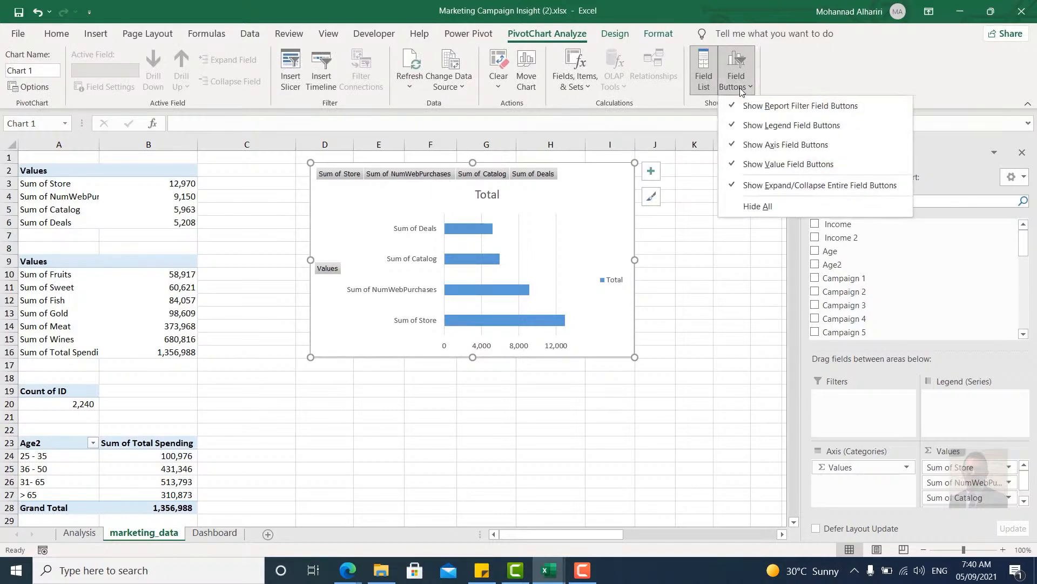
left_click(758, 206)
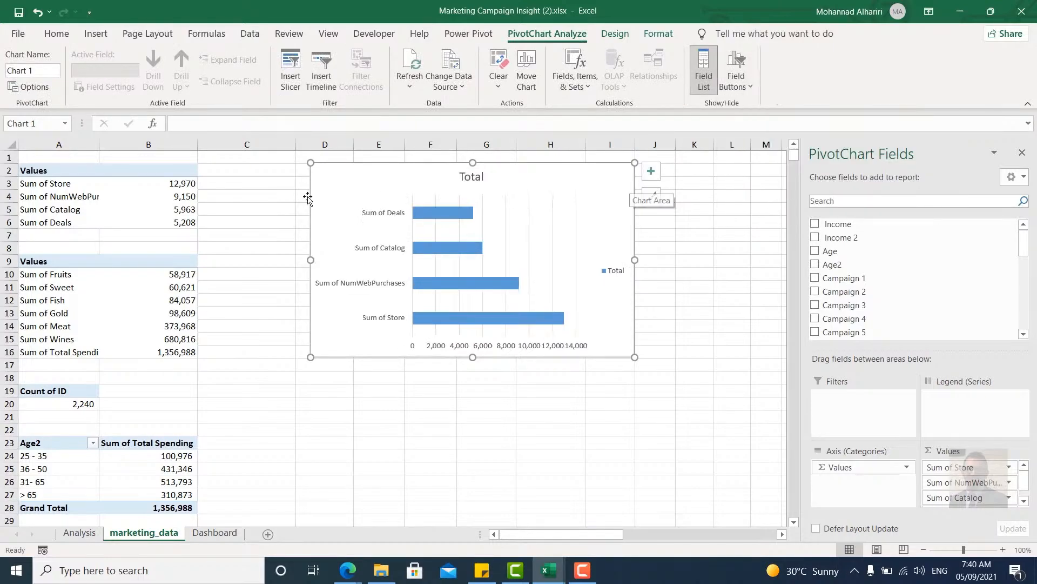
Sort the values in the channel PivotTable from largest to smallest.
right_click(185, 197)
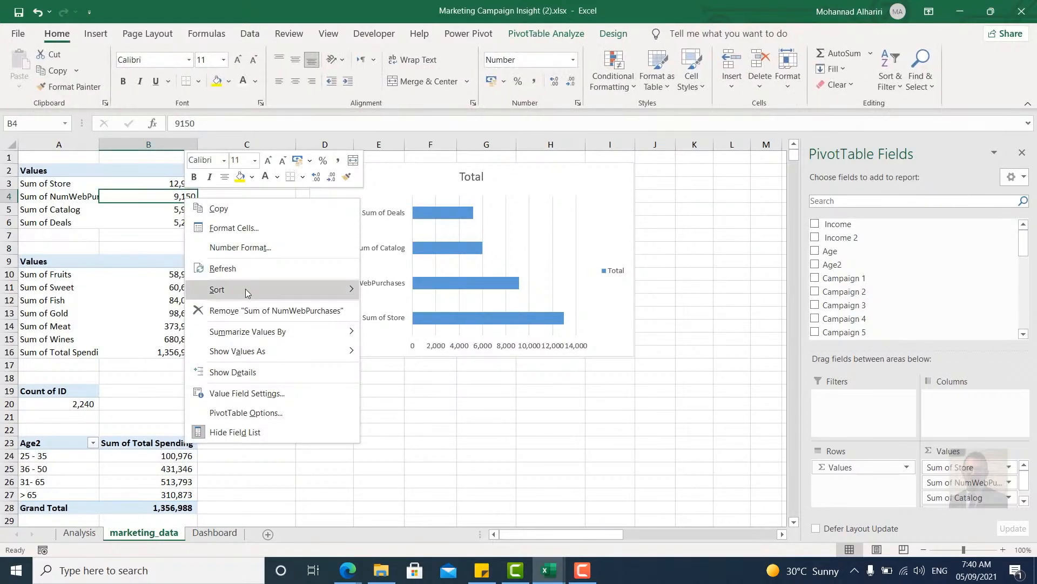
mouse_move(248, 291)
left_click(378, 309)
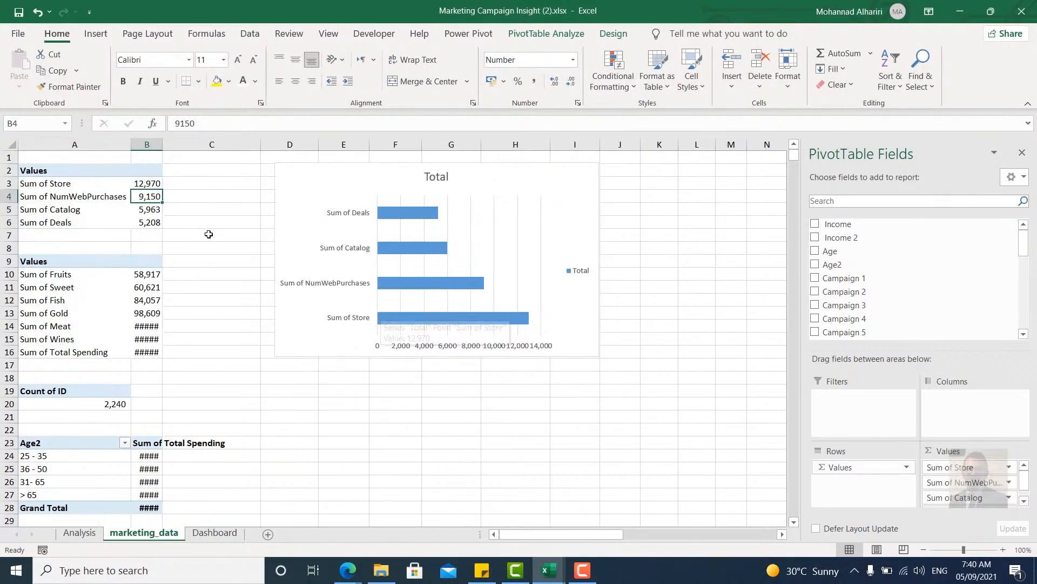
Sort the values in the channel PivotTable from smallest to largest.
right_click(169, 214)
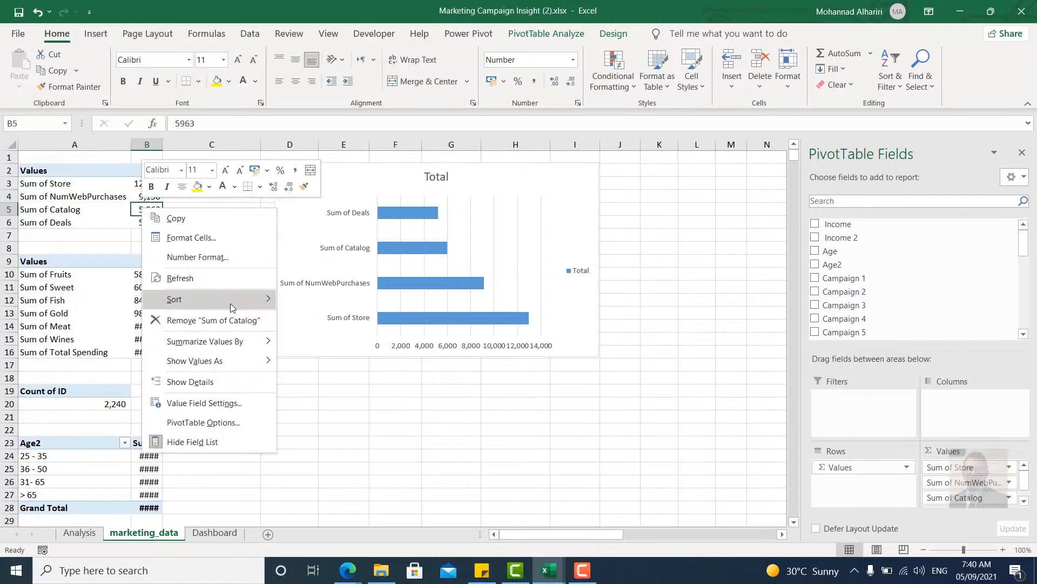
mouse_move(243, 308)
left_click(318, 309)
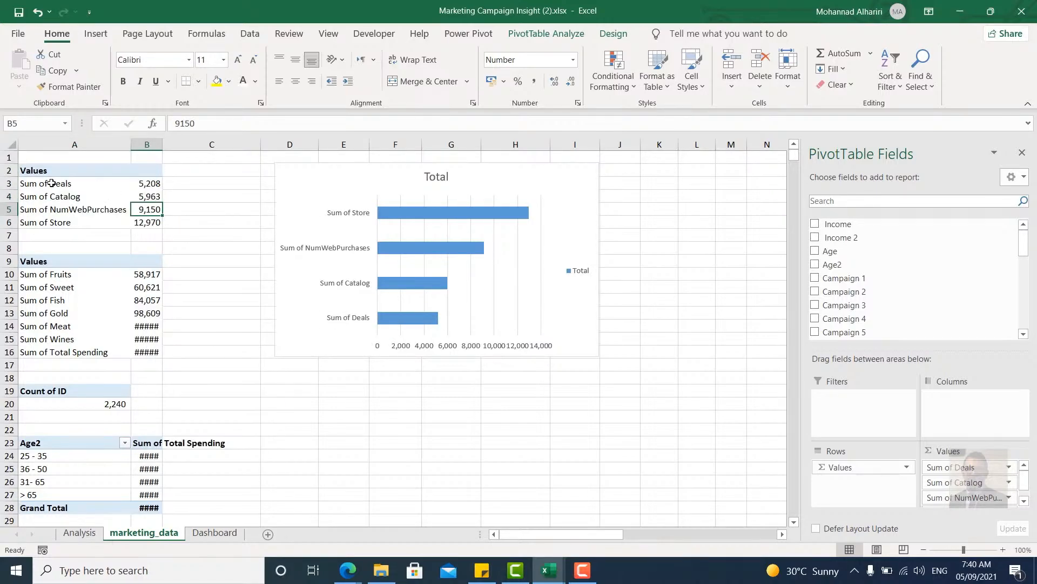
Remove the text "sum of" from all PivotTable labels on the marketing_data sheet by replacing every occurrence with nothing.
left_click(239, 226)
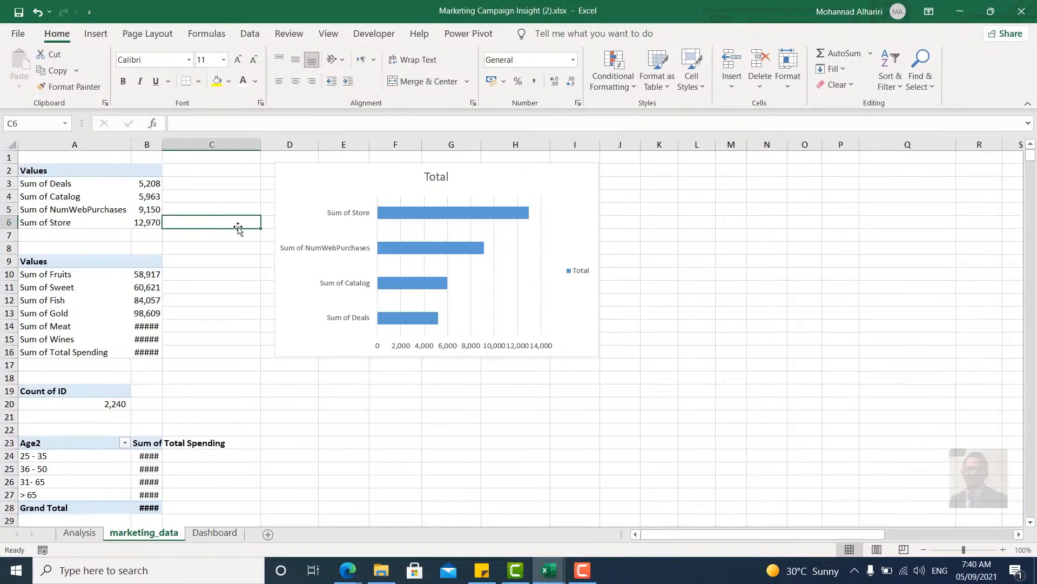
key("ctrl+f")
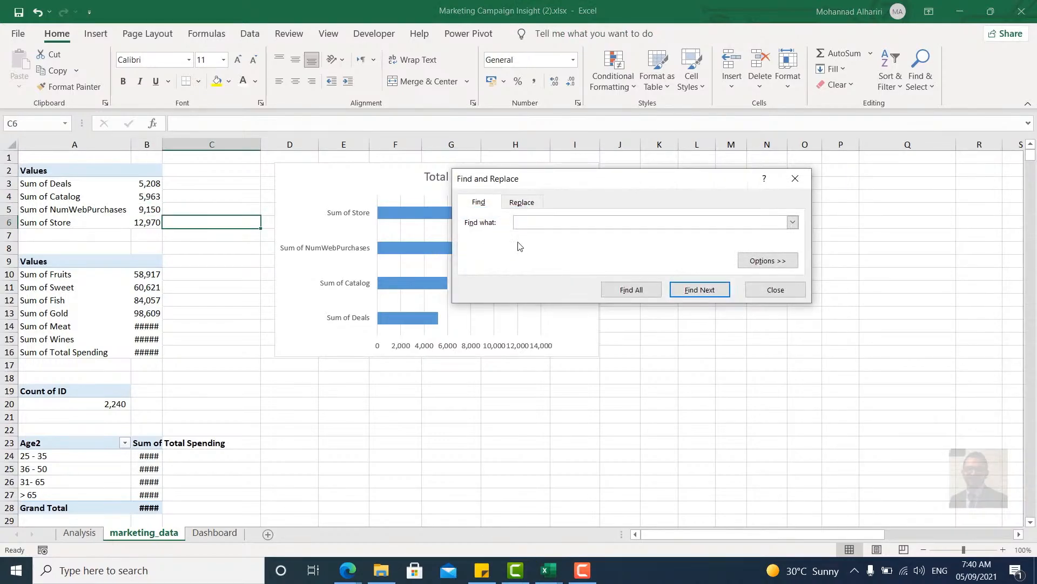
key("ctrl+h")
type("sum of")
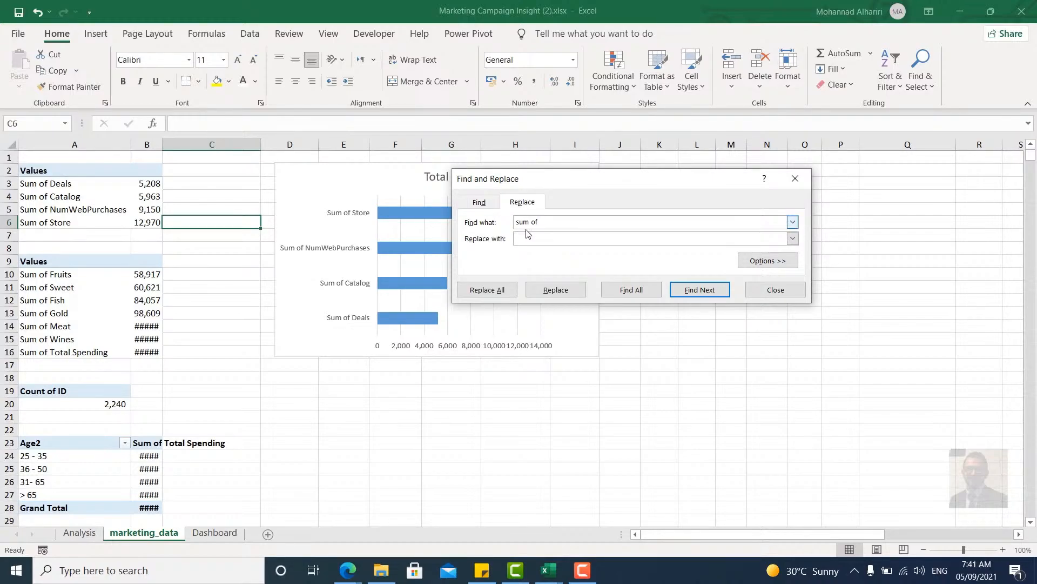
left_click(486, 290)
left_click(516, 322)
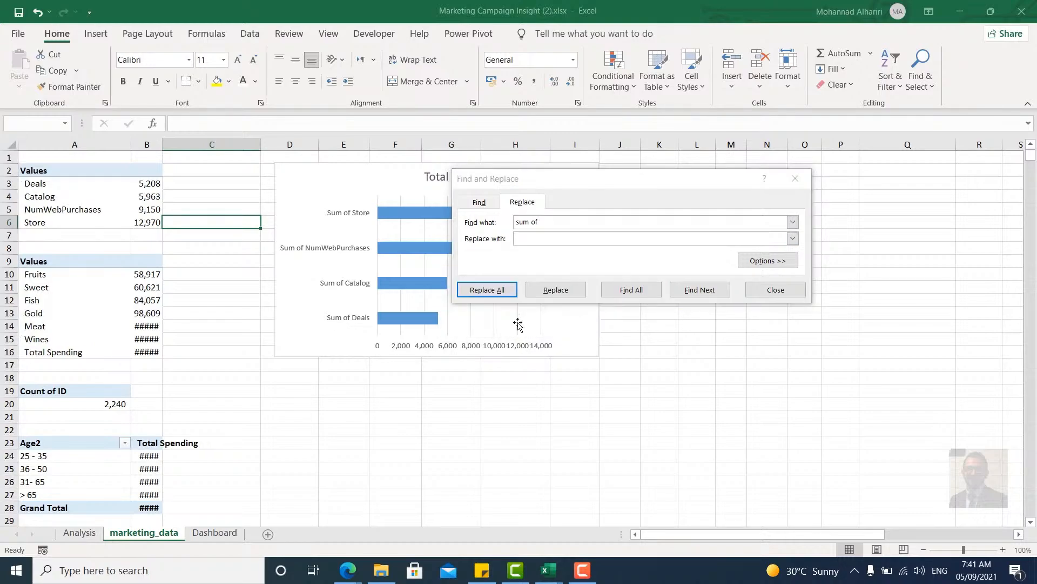
key("Escape")
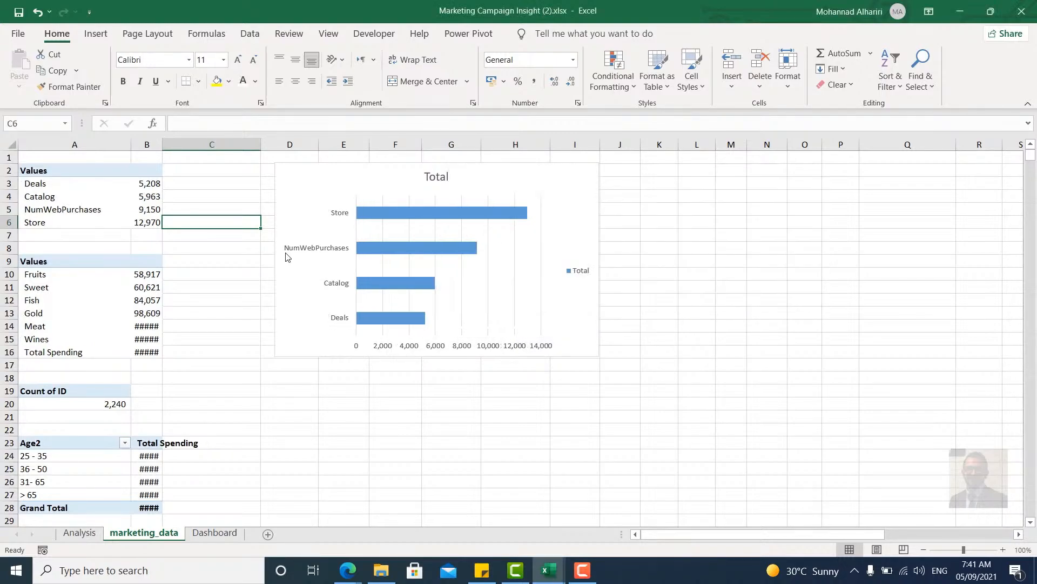
Open the marketing_data (2) query in the Power Query Editor.
left_click(69, 212)
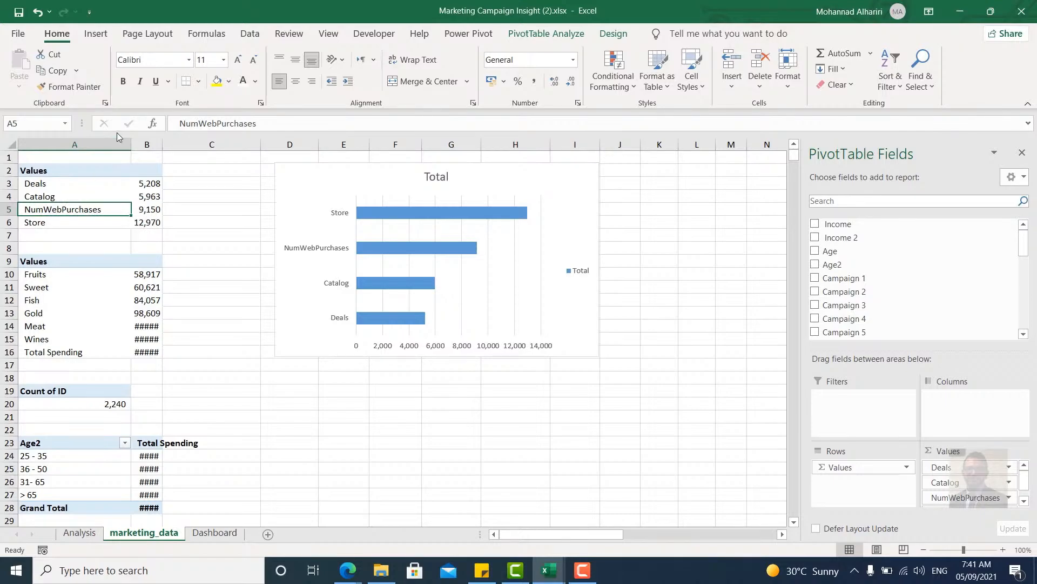
left_click(249, 34)
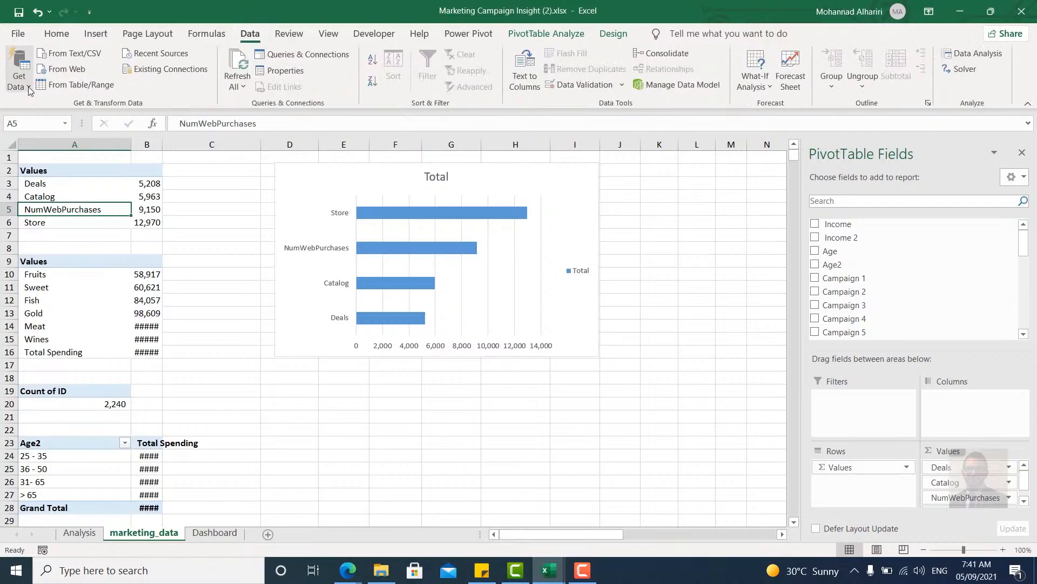
left_click(28, 86)
left_click(65, 297)
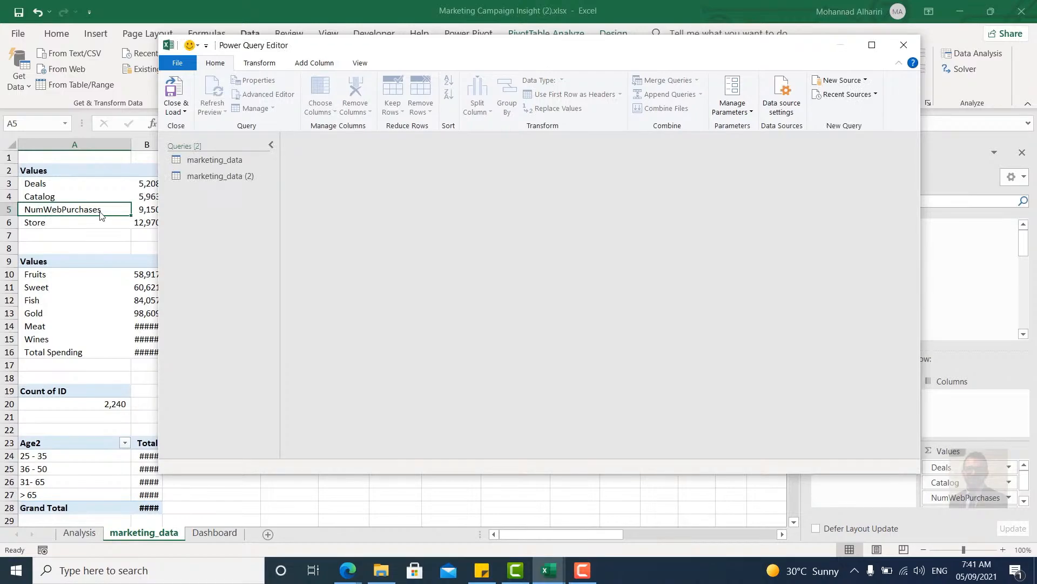
left_click(212, 176)
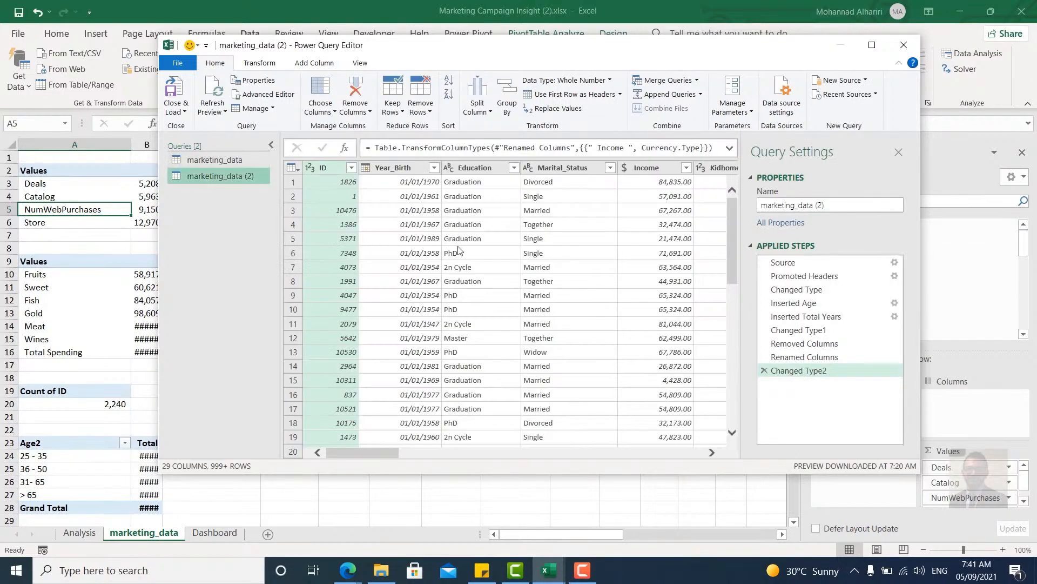
Rename the NumWebPurchases column as Web in the marketing_data (2) query, and close and load the query.
left_click(495, 453)
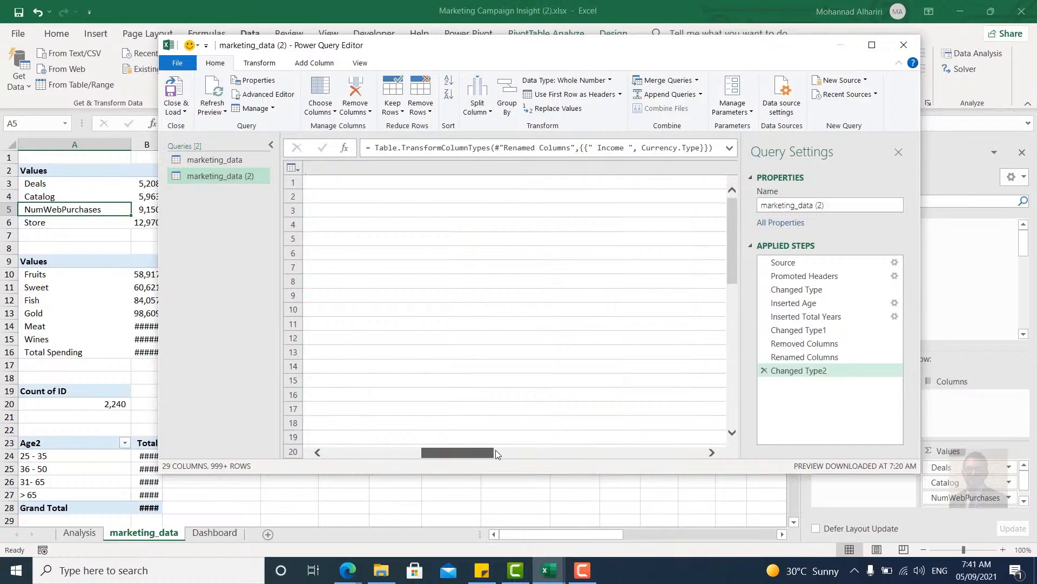
left_click(594, 168)
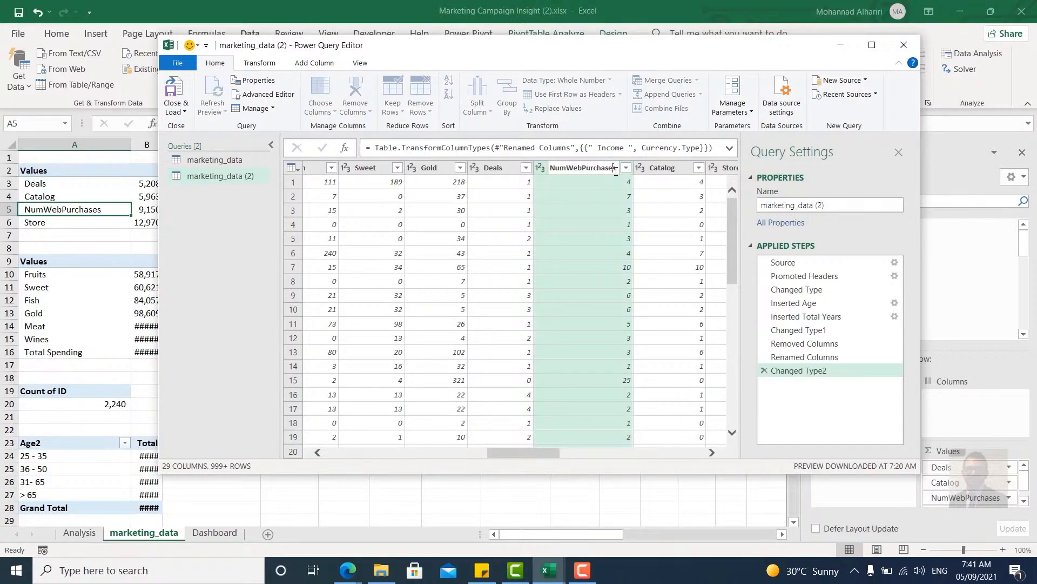
key("BackSpace")
key("BackSpace")
key("BackSpace")
key("BackSpace")
key("BackSpace")
key("BackSpace")
key("BackSpace")
key("BackSpace")
key("BackSpace")
left_click(569, 168)
key("BackSpace")
key("BackSpace")
key("BackSpace")
key("Return")
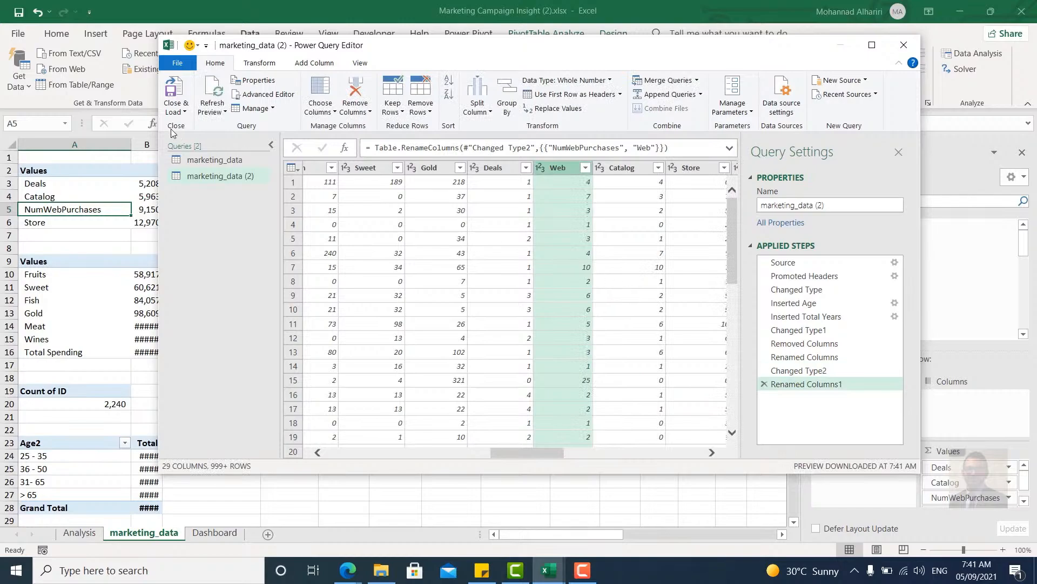
left_click(173, 105)
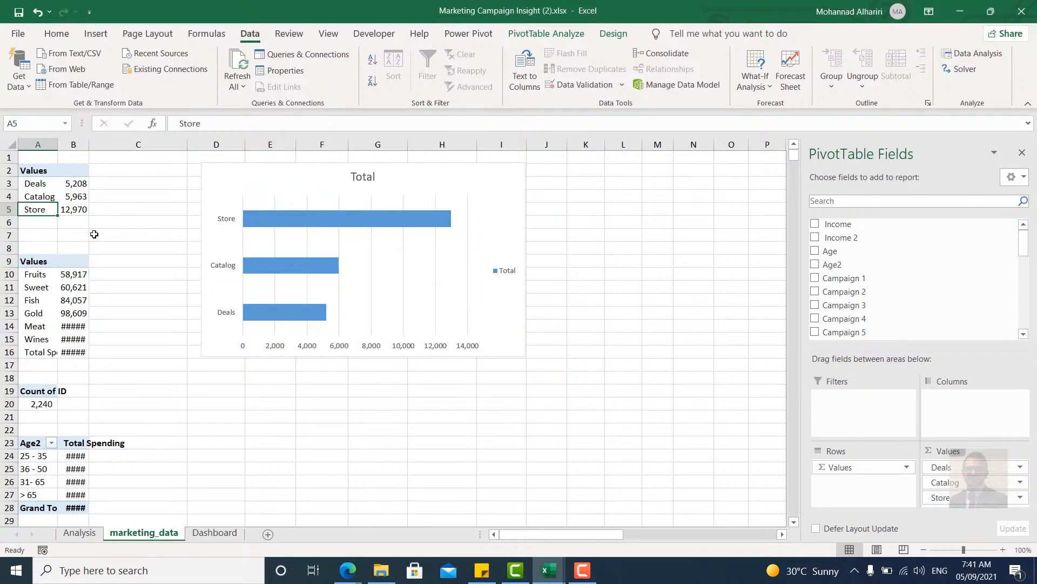
Refresh the channel PivotTable and check the value field settings of NumWebPurchases.
right_click(70, 208)
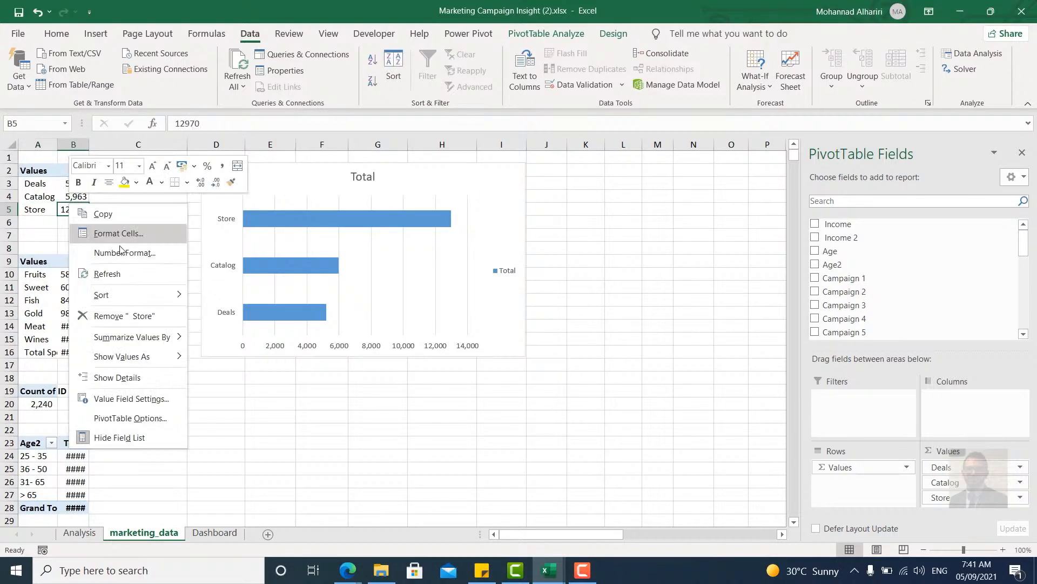
left_click(117, 271)
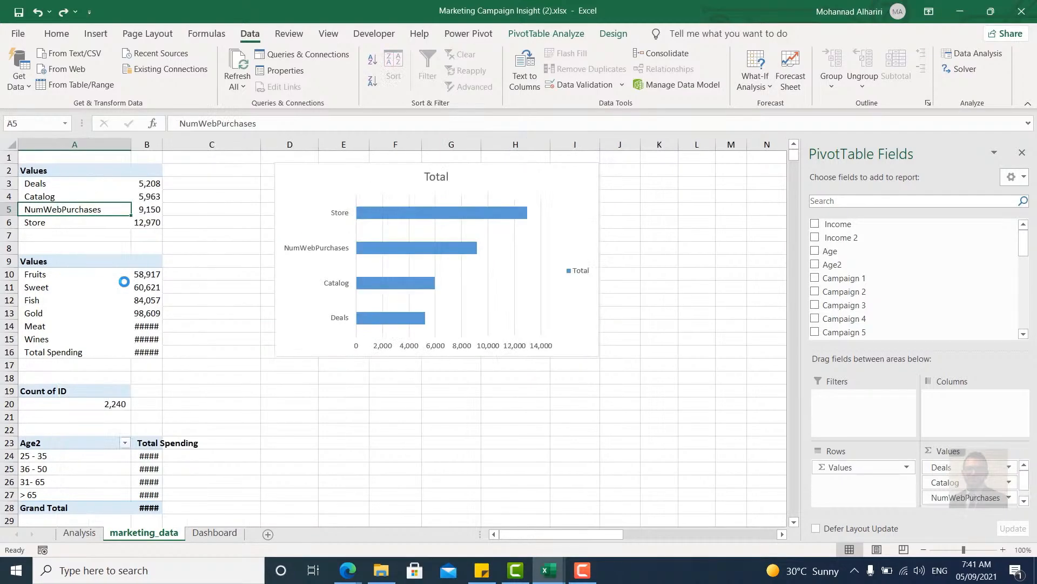
double_click(101, 208)
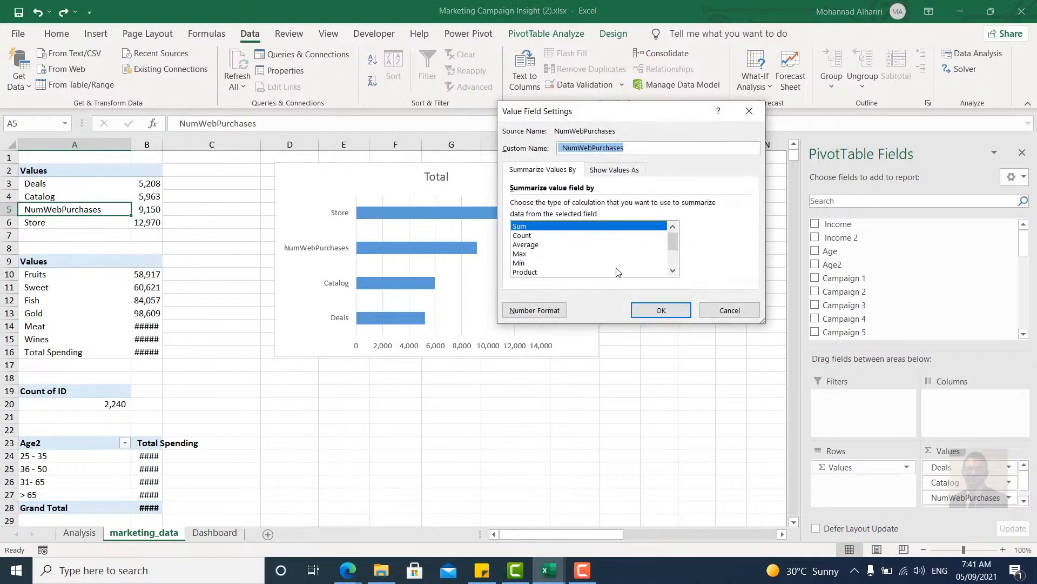
left_click(705, 310)
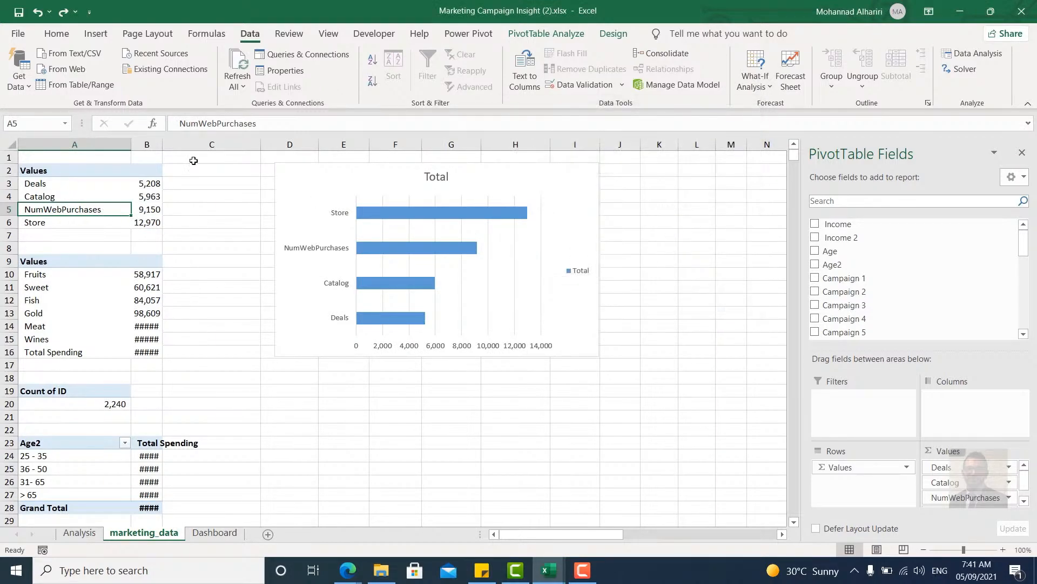
Reopen the Power Query Editor, check the columns of marketing_data (2), and open the marketing_data query.
left_click(24, 84)
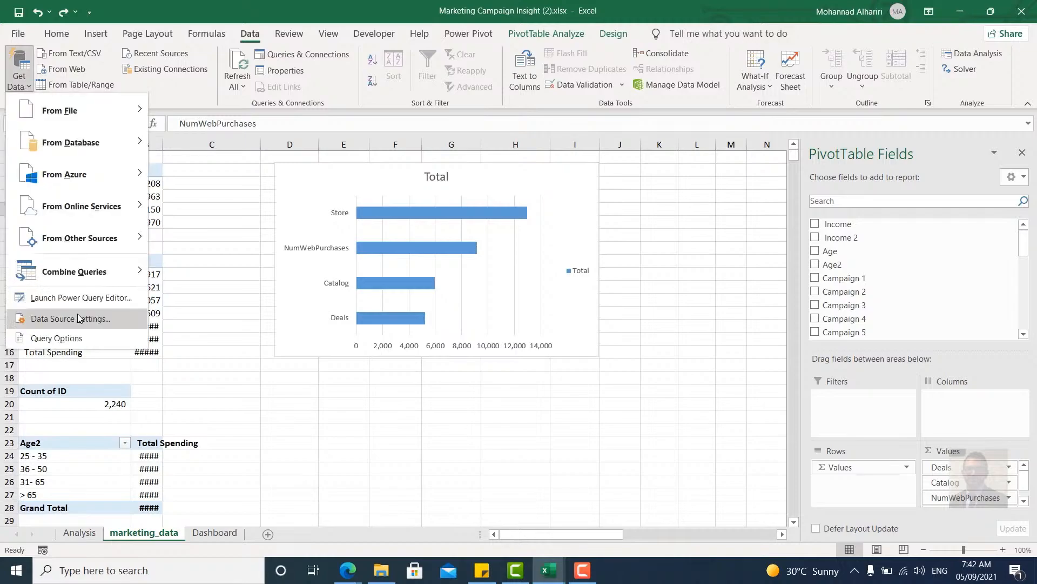
left_click(81, 298)
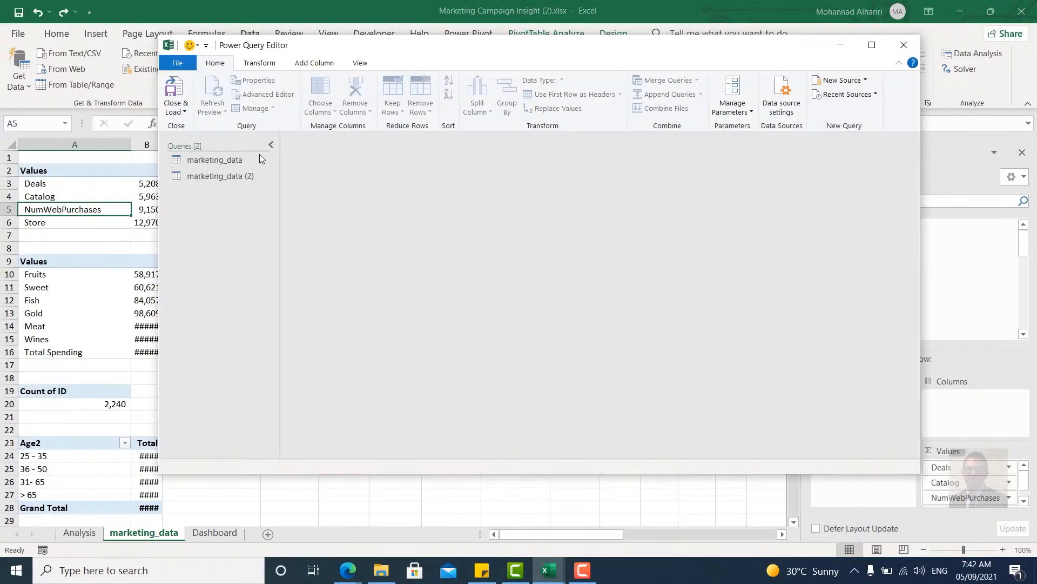
left_click(222, 176)
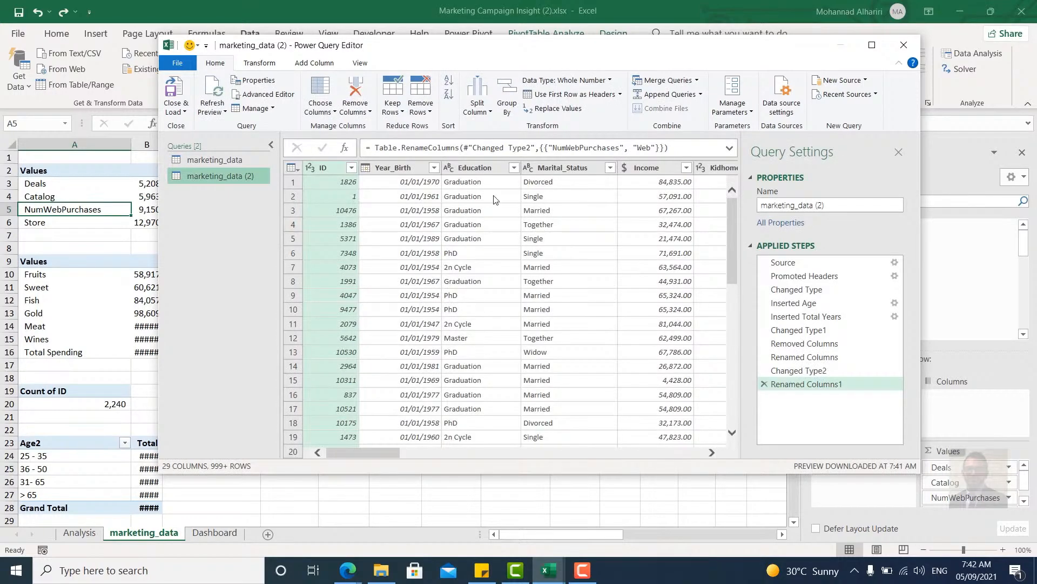
left_click_drag(388, 454, 578, 452)
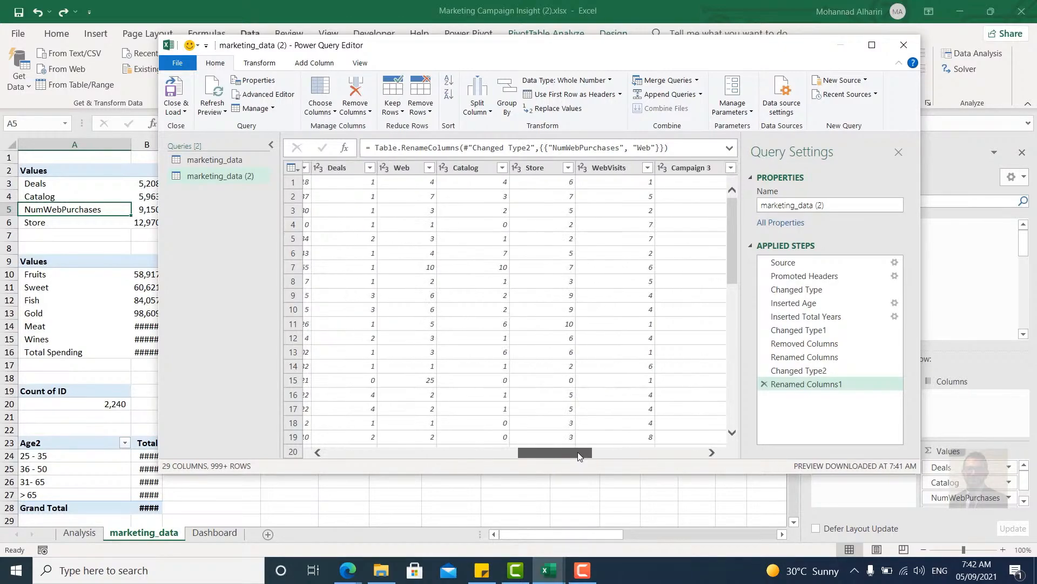
left_click(255, 160)
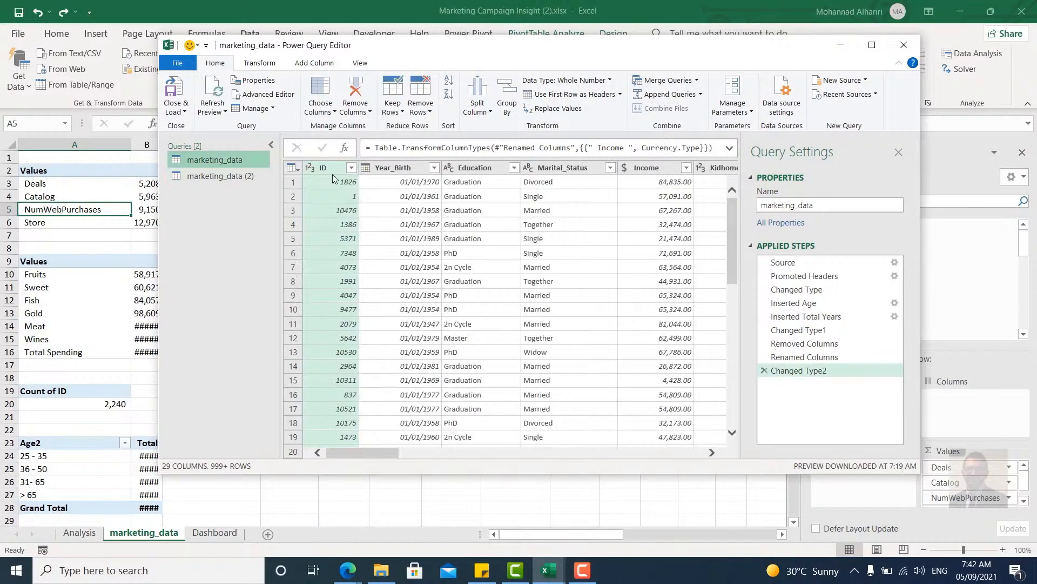
Rename the NumWebPurchases column as Web in the marketing_data query, and close and load the query.
left_click(453, 452)
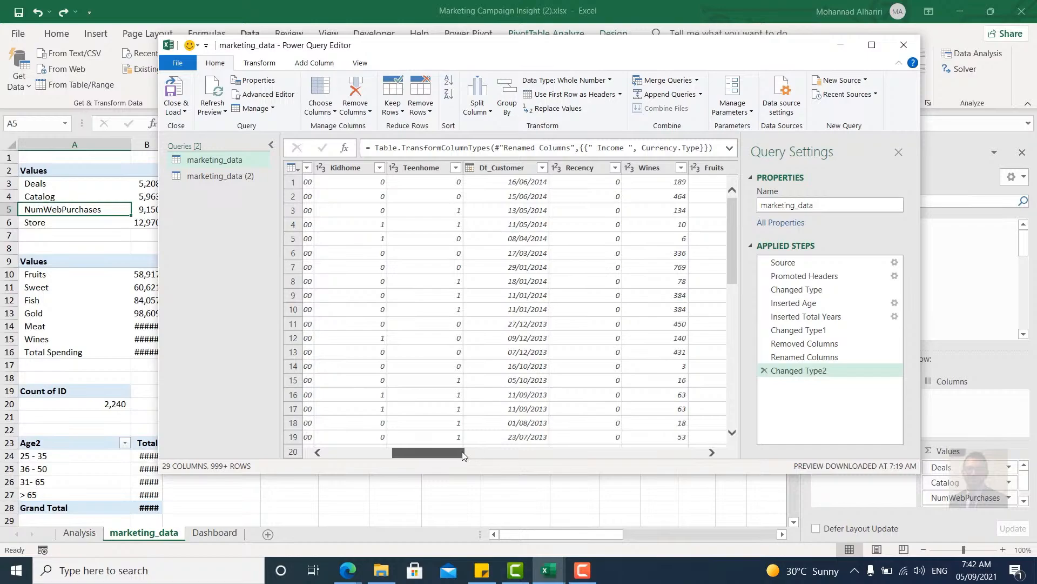
left_click_drag(463, 455, 550, 451)
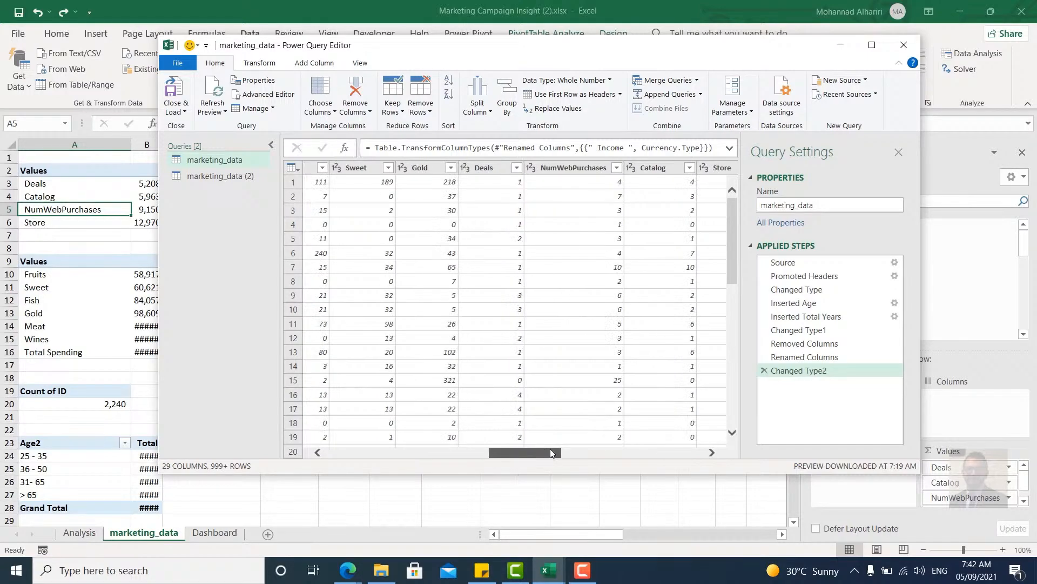
left_click(486, 172)
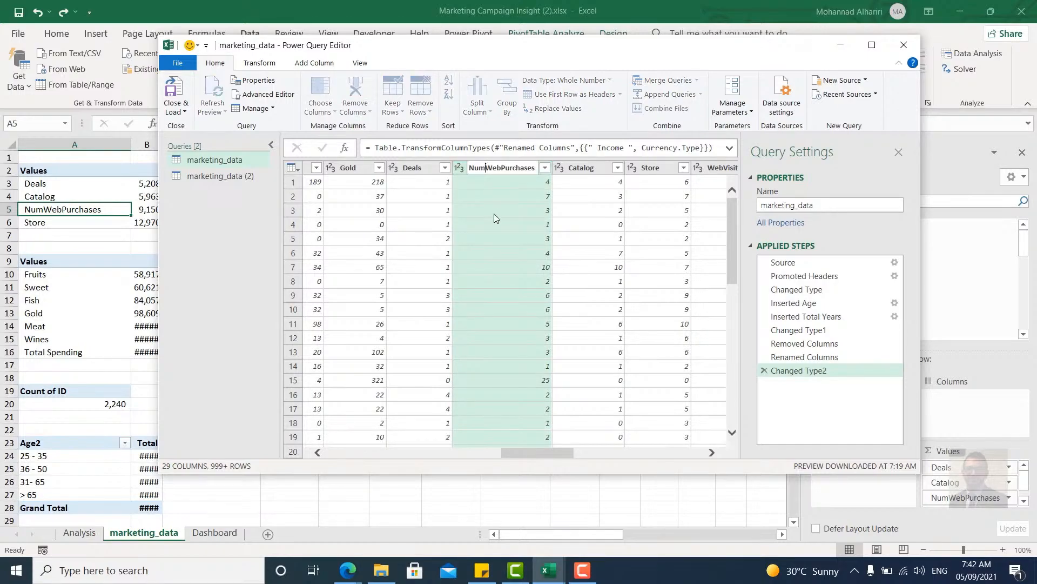
key("BackSpace")
key("BackSpace")
key("BackSpace")
left_click(525, 169)
key("BackSpace")
key("BackSpace")
key("BackSpace")
key("BackSpace")
key("BackSpace")
key("BackSpace")
key("BackSpace")
key("BackSpace")
key("BackSpace")
key("Return")
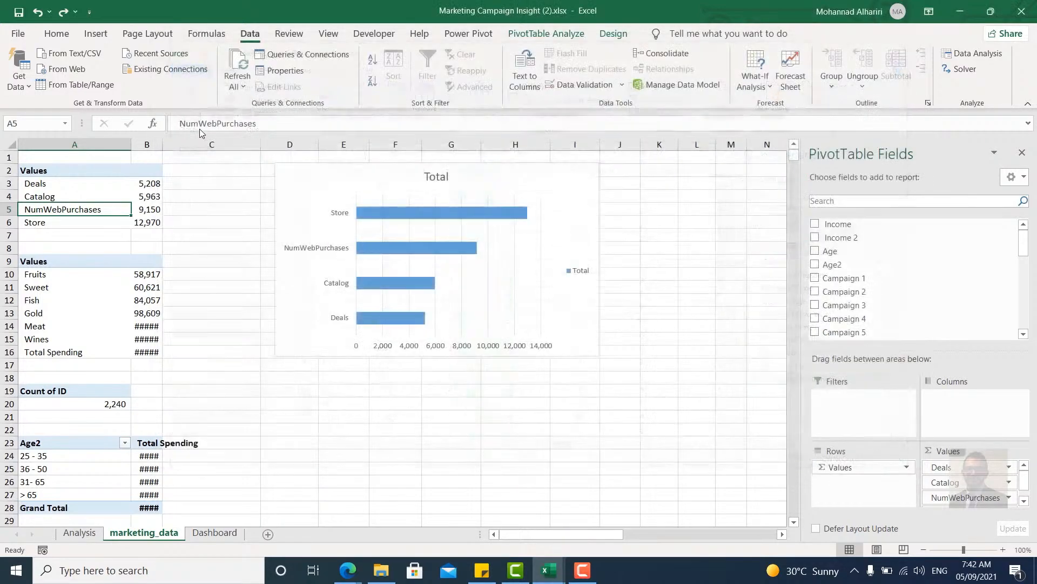
Refresh the channel PivotTable and add the Web field to its values.
left_click(50, 184)
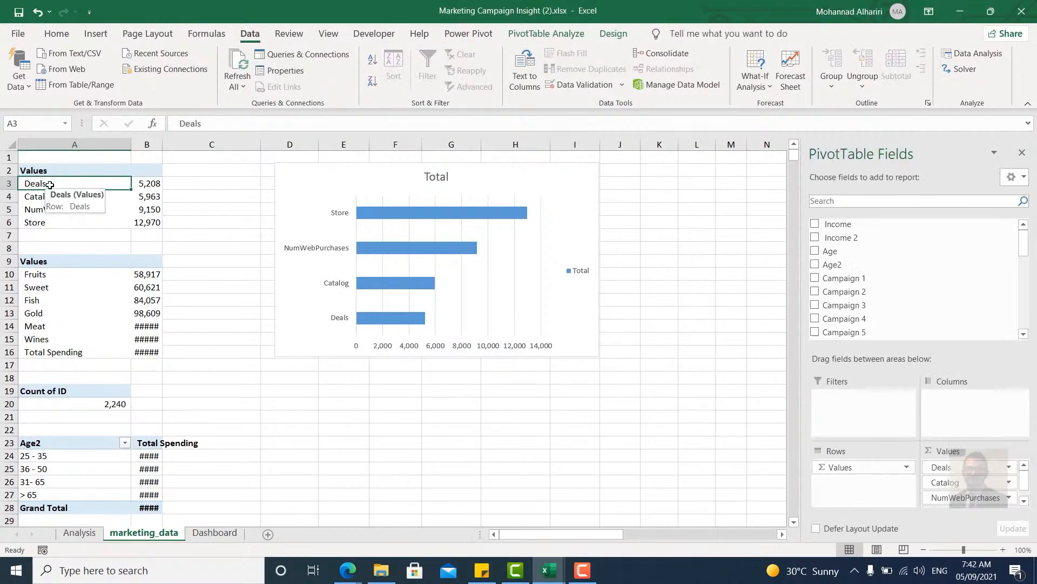
right_click(66, 197)
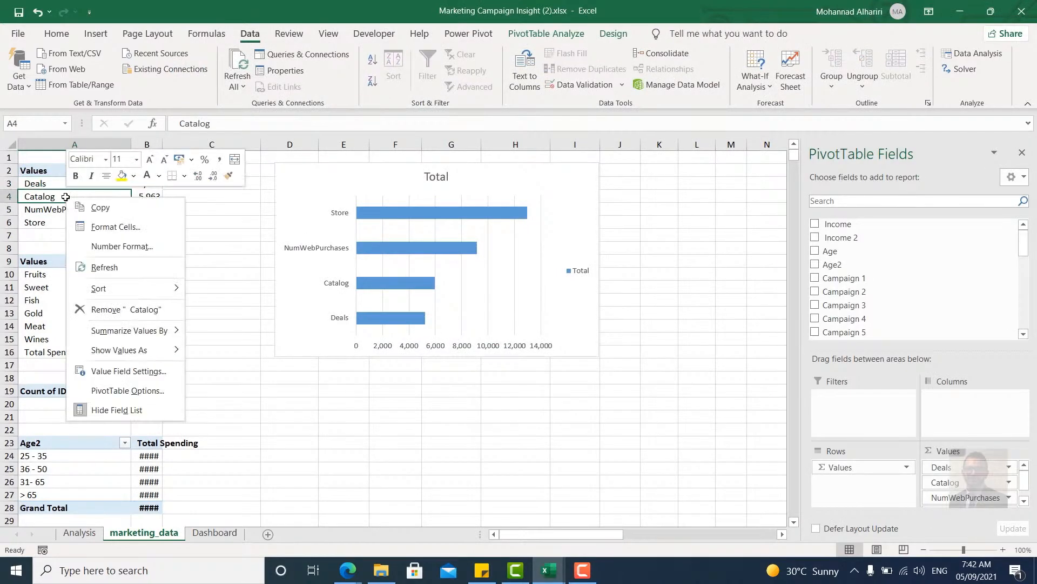
left_click(126, 309)
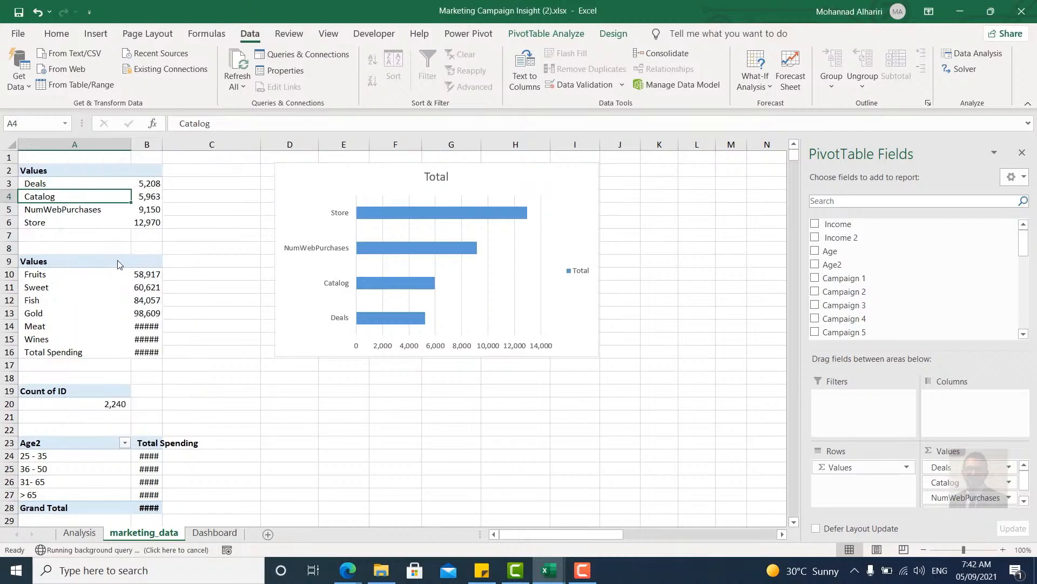
scroll(886, 269, "down", 3)
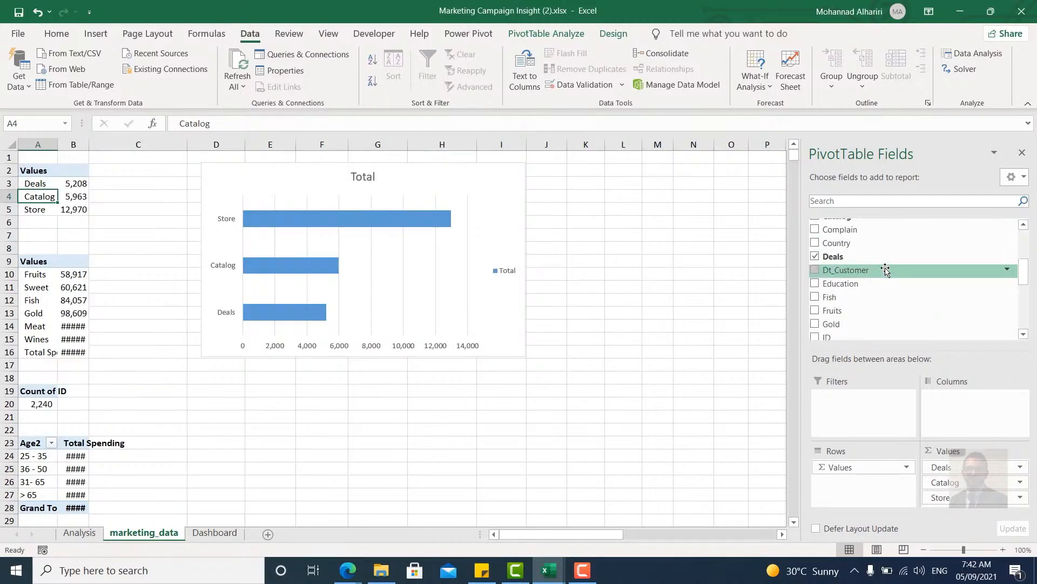
scroll(878, 291, "down", 3)
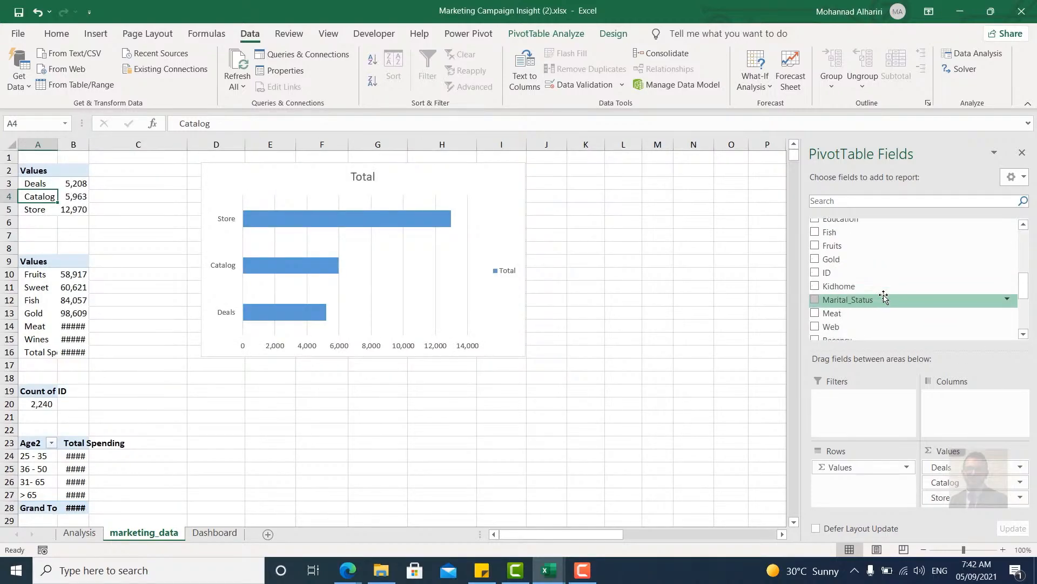
left_click_drag(865, 323, 964, 517)
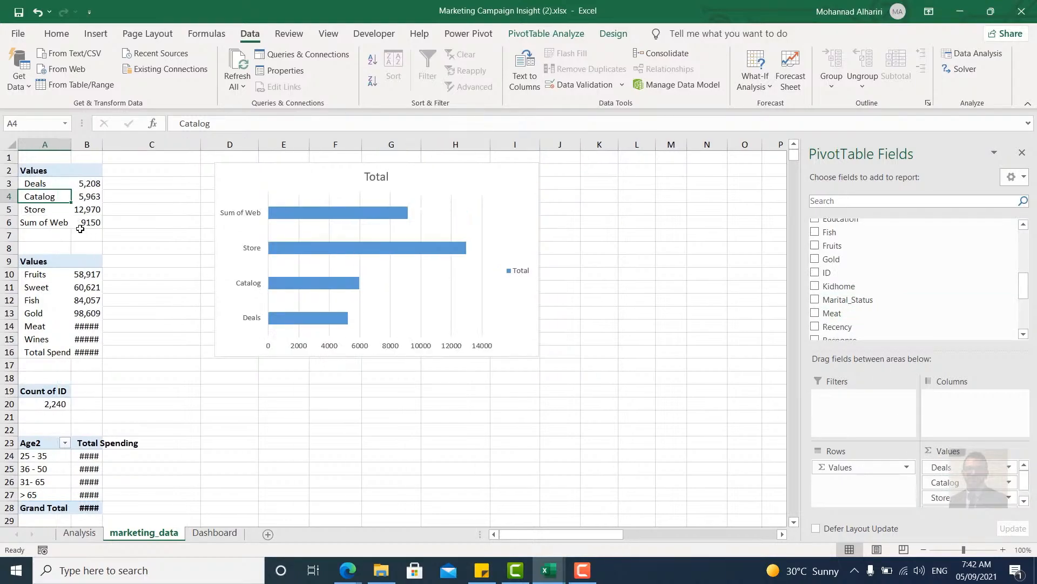
Rename the Sum of Web label in the channel PivotTable as Web with a leading space.
left_click(66, 223)
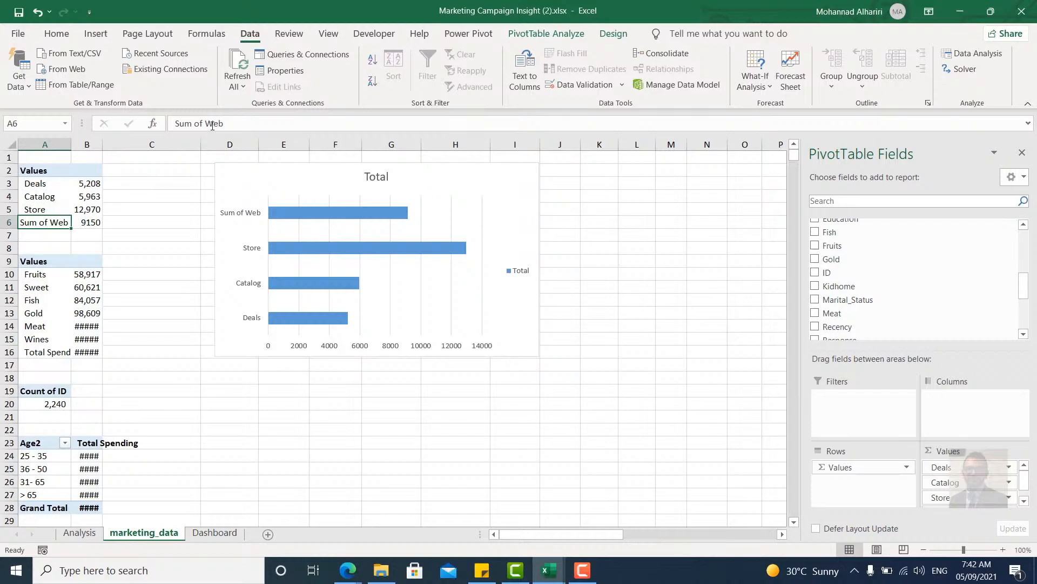
left_click_drag(204, 123, 82, 123)
key("BackSpace")
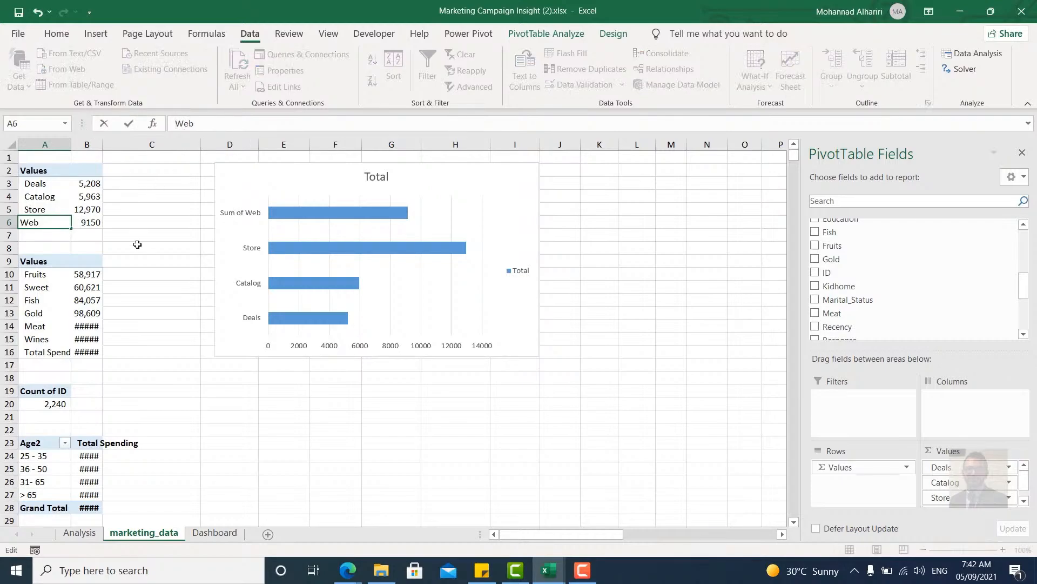
key("Return")
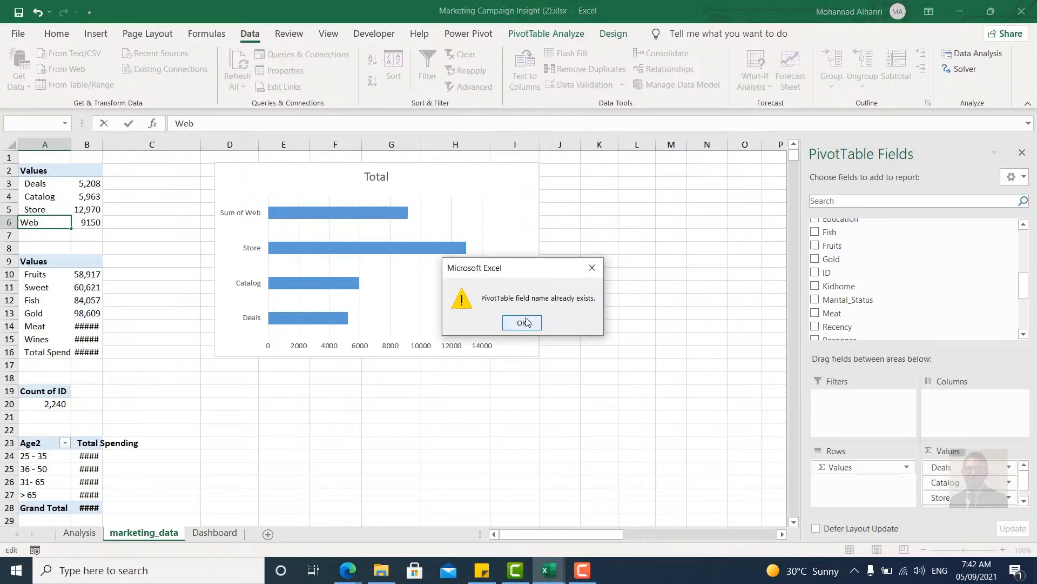
left_click(524, 323)
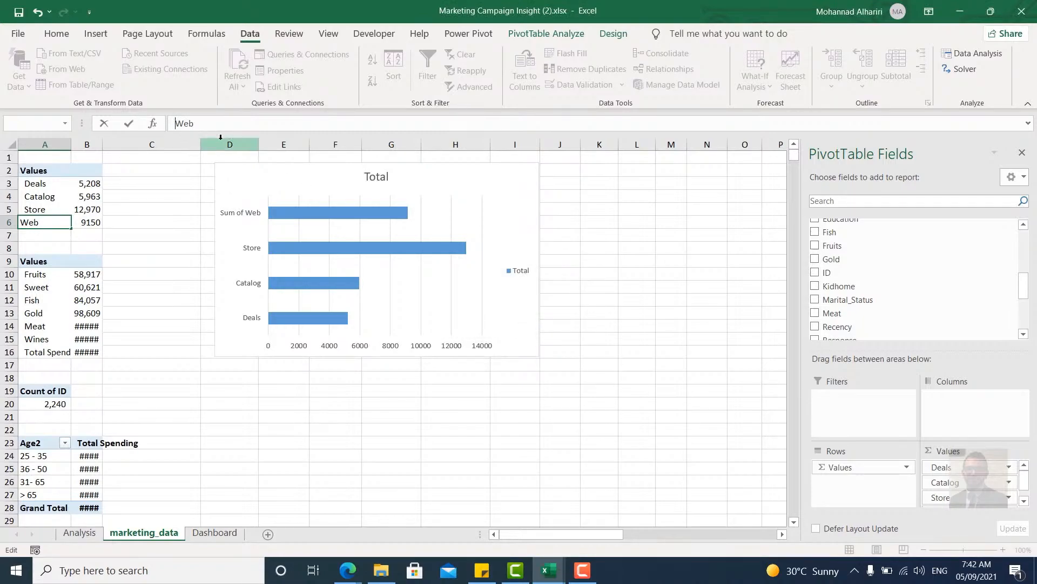
key("Return")
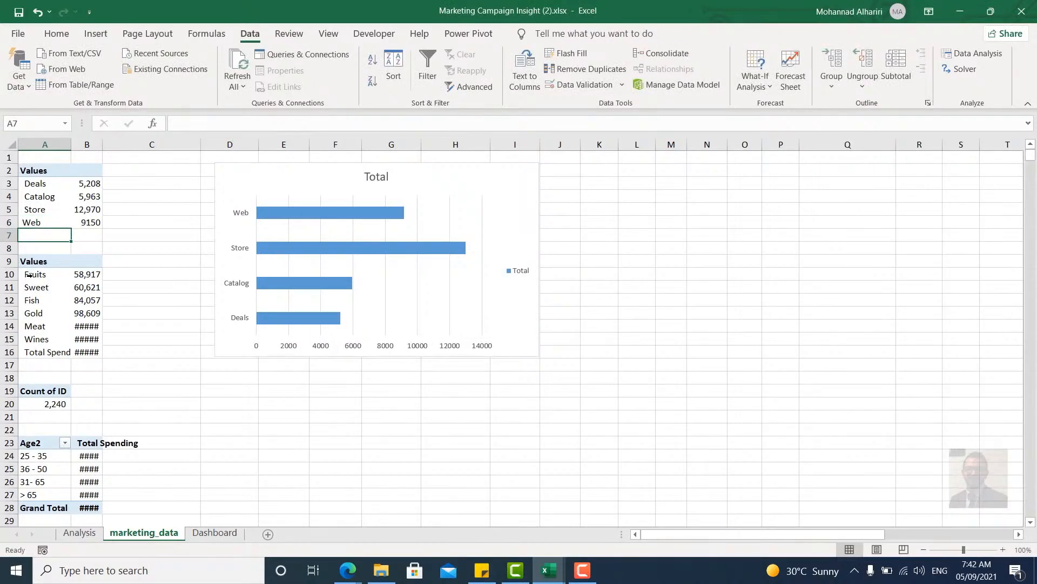
Sort the channel PivotTable values from smallest to largest.
right_click(81, 210)
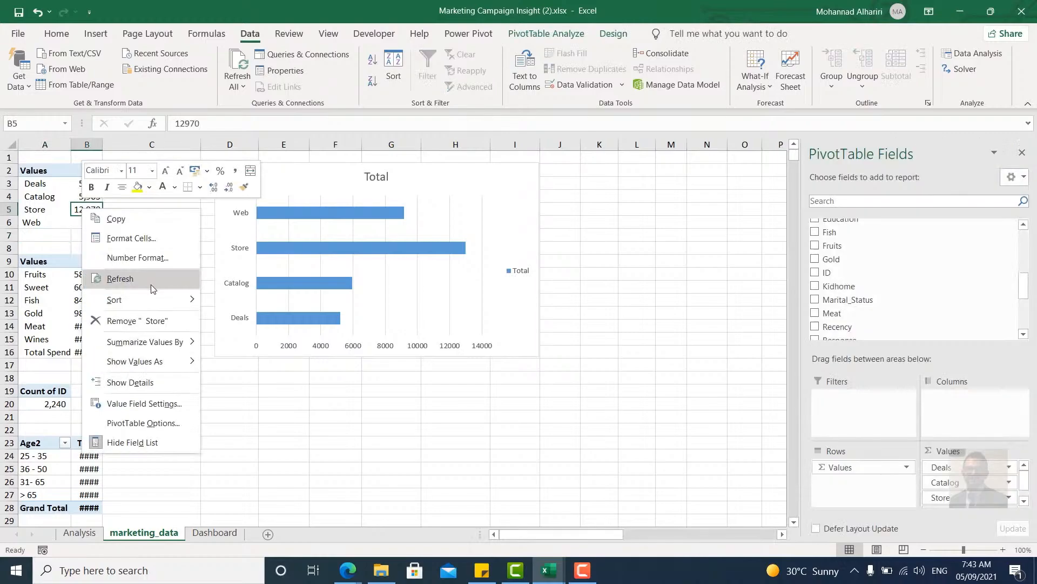
mouse_move(111, 299)
left_click(259, 300)
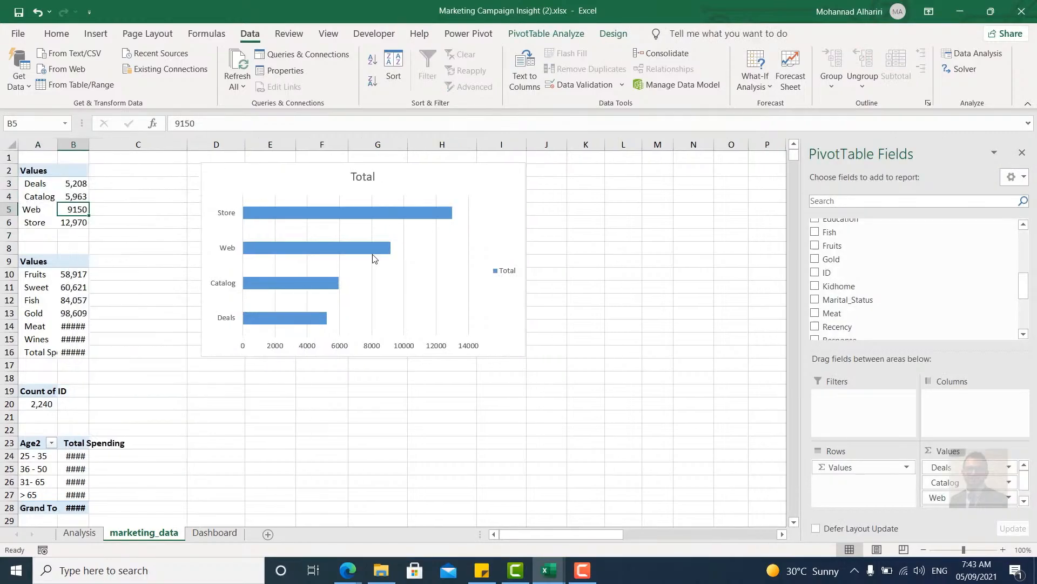
Reposition the channel chart slightly and remove its gridlines, legend and horizontal value axis.
left_click_drag(505, 197, 523, 208)
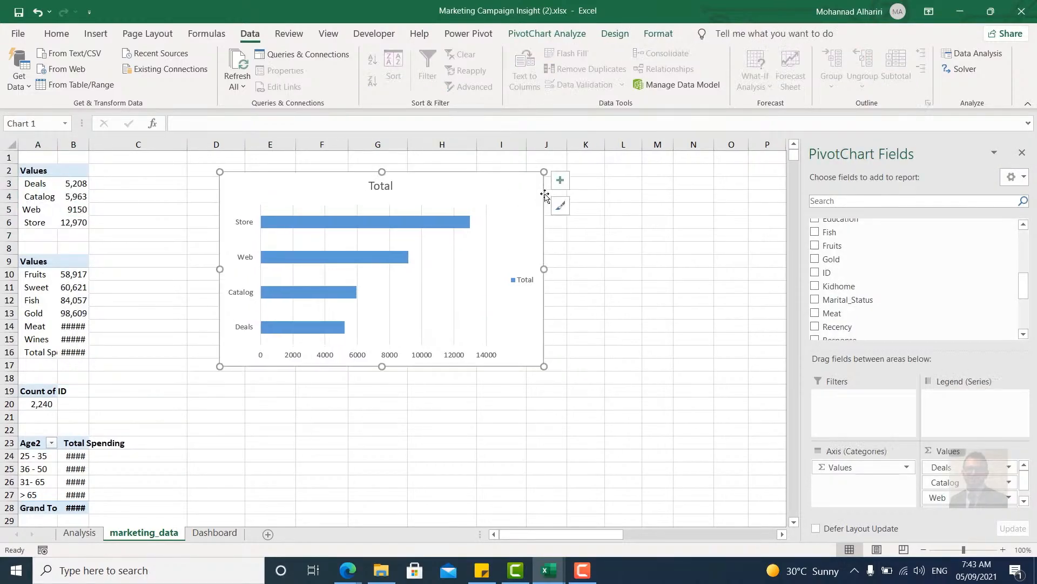
left_click(560, 180)
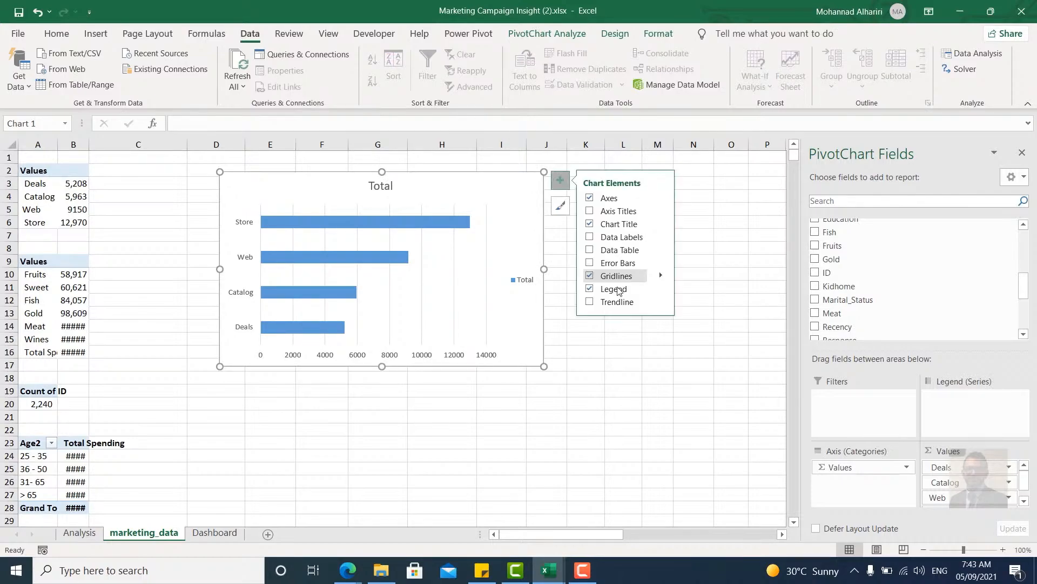
left_click(593, 279)
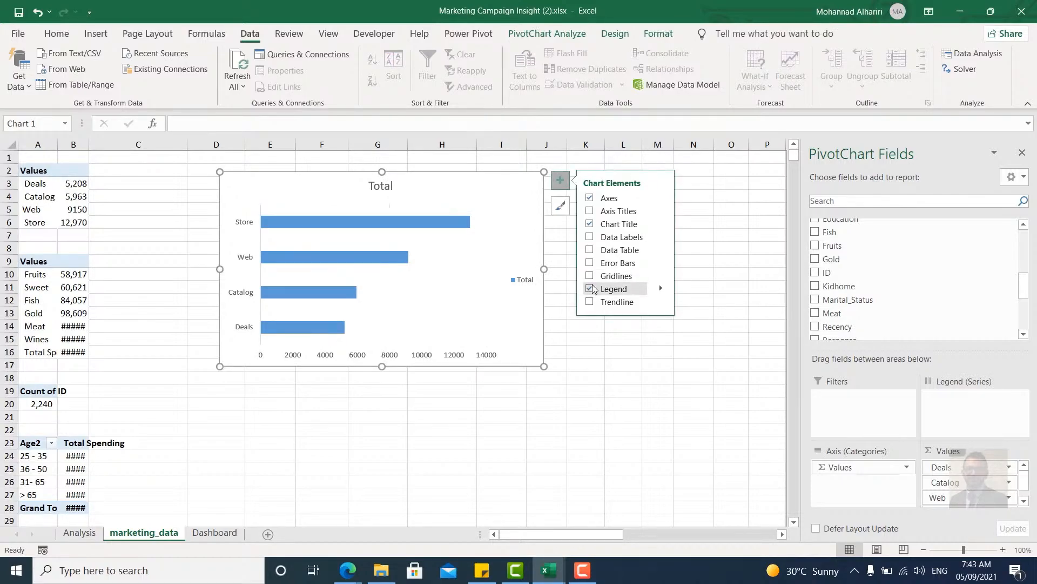
left_click(589, 288)
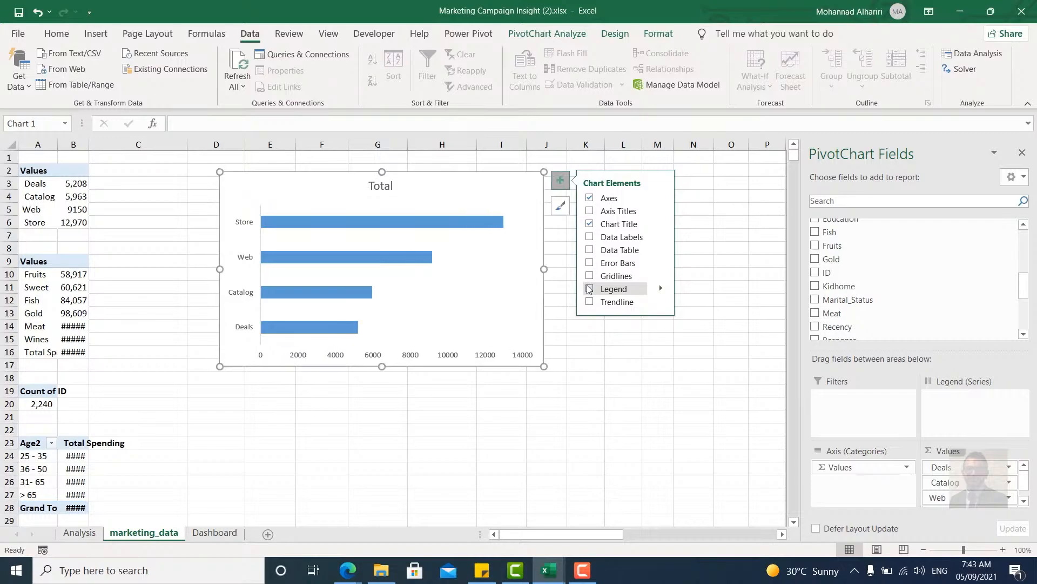
left_click(480, 360)
key("Delete")
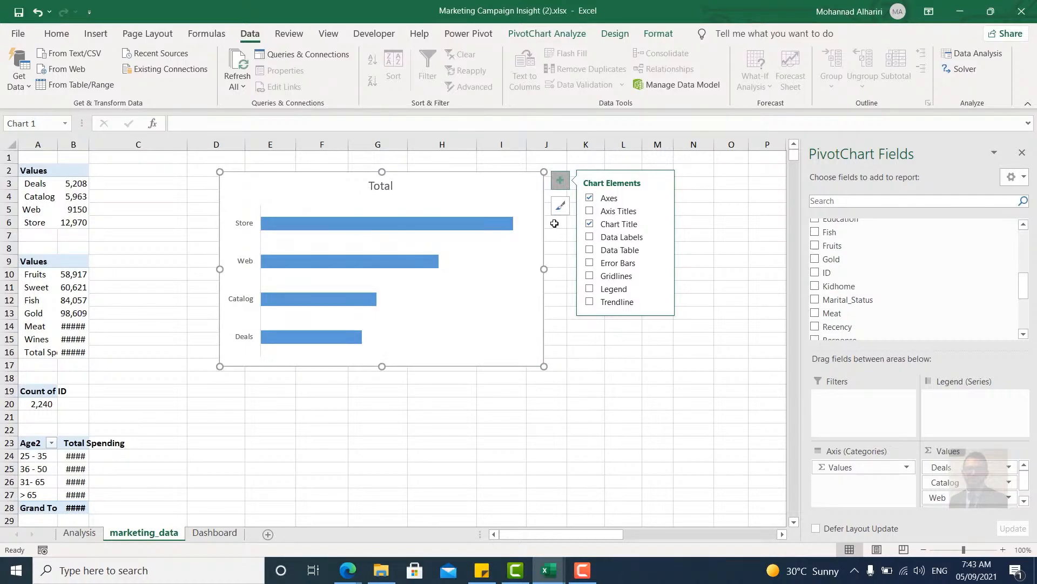
Add data labels to the channel chart's bars and delete the Total chart title.
left_click(603, 239)
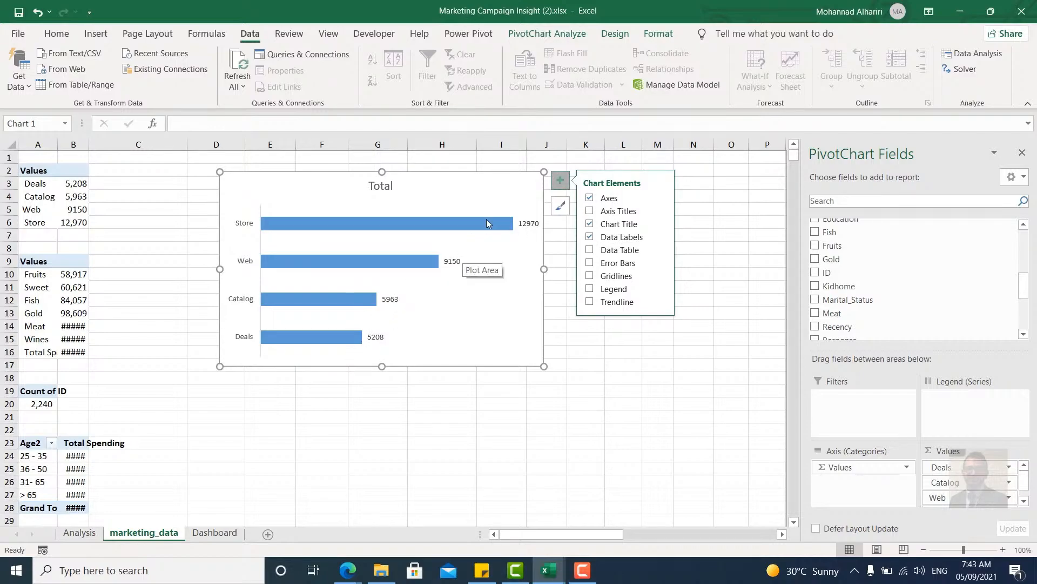
left_click(387, 190)
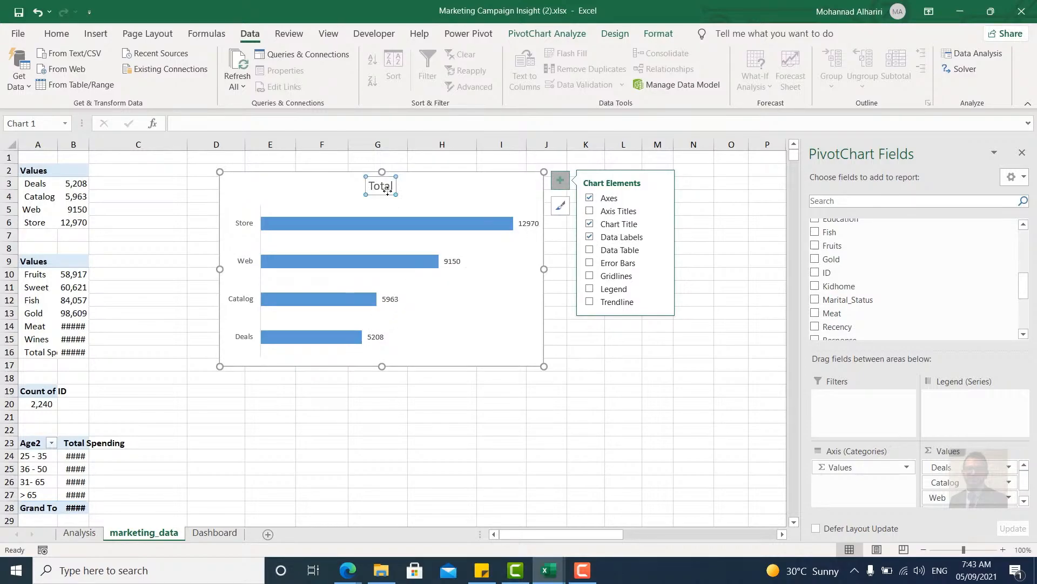
key("Delete")
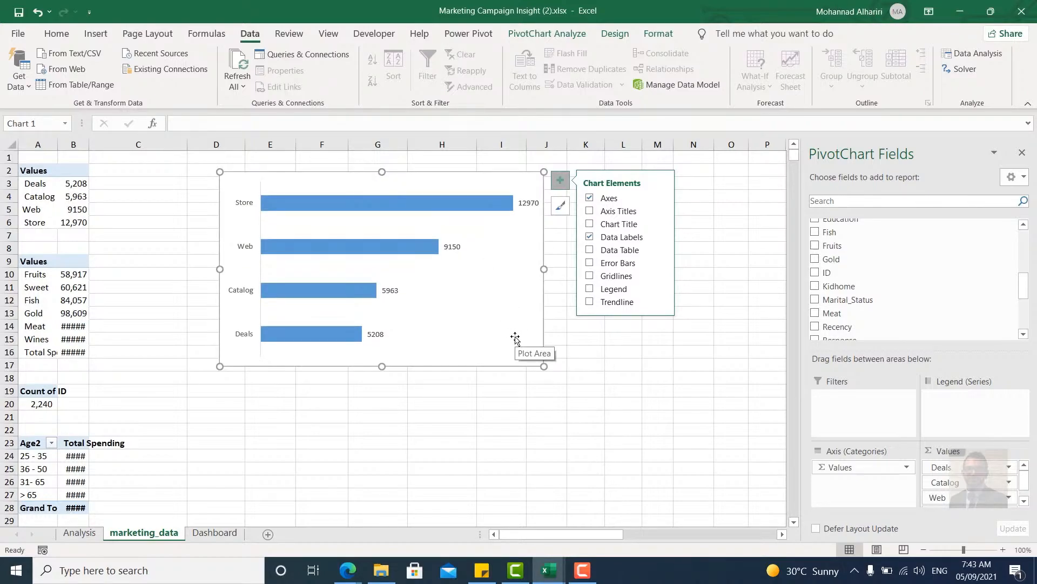
Move the channel chart from marketing_data to the Dashboard sheet and place it below the Marketing Campaign Insight title.
key("Escape")
key("Escape")
left_click(215, 532)
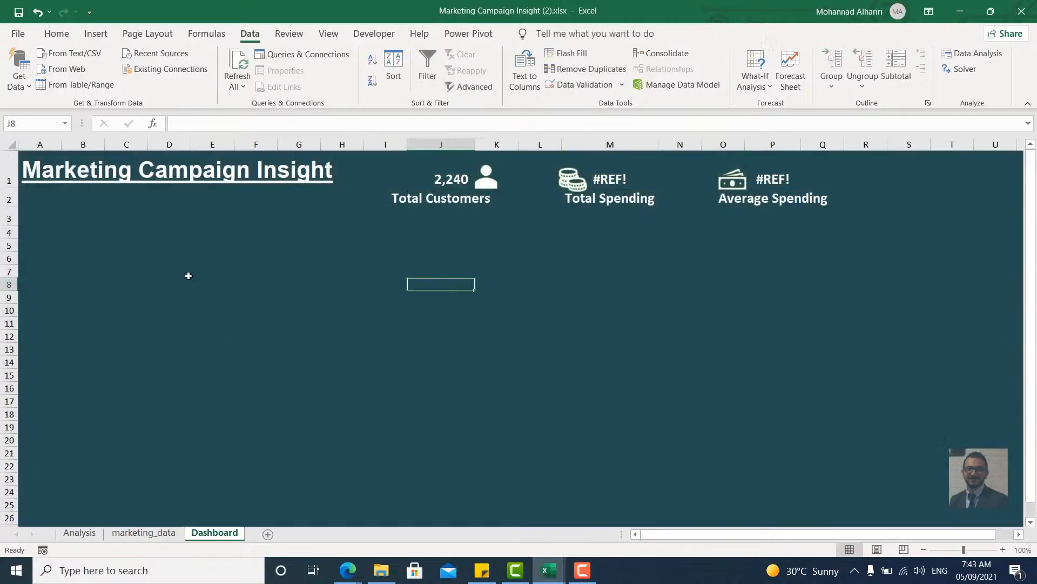
key("ctrl+v")
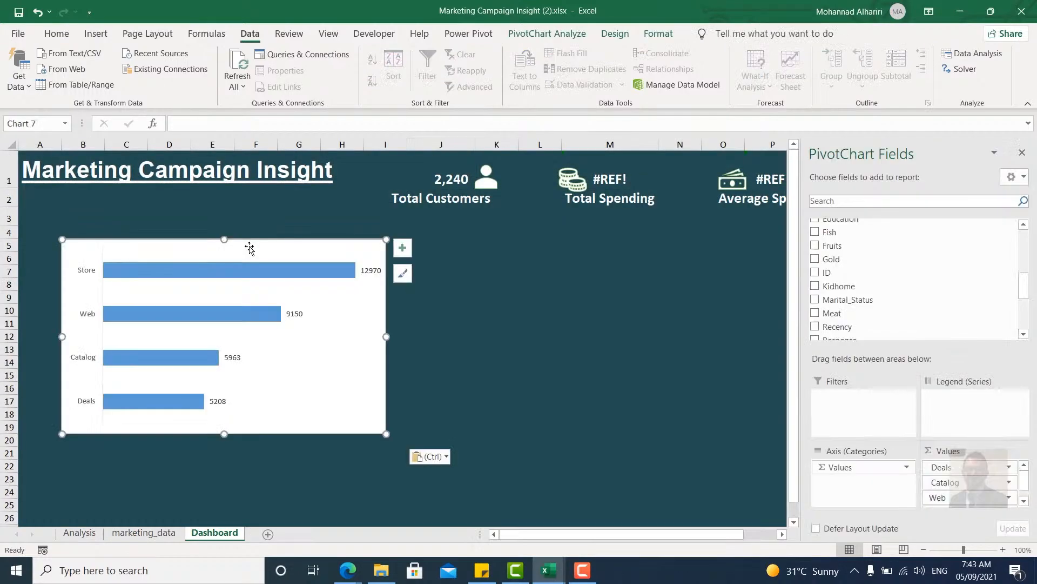
mouse_move(248, 241)
left_mouse_down()
mouse_move(233, 223)
mouse_move(231, 240)
left_mouse_up()
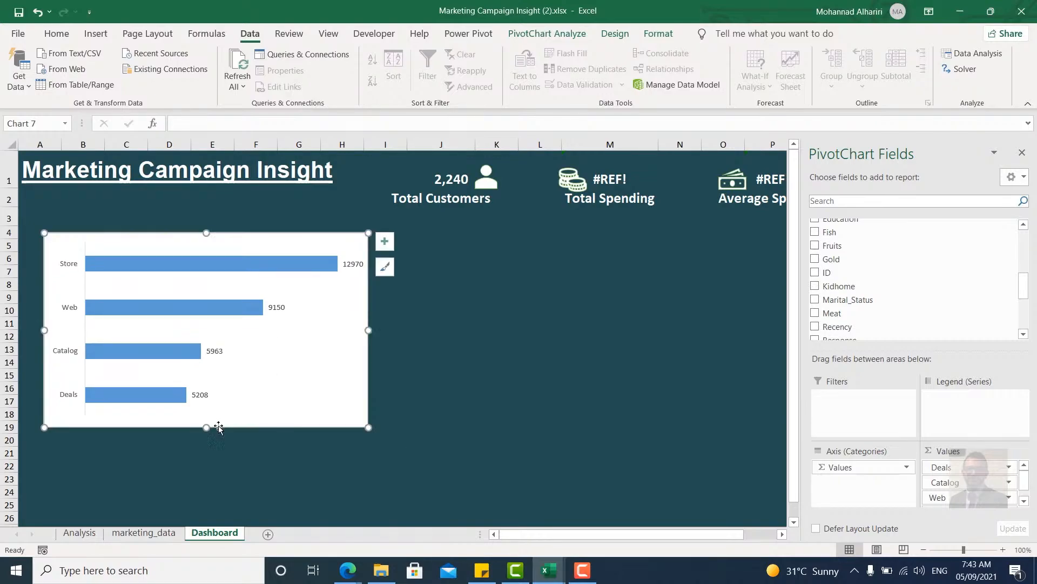
Shrink the channel chart on the dashboard to span about columns A to G and rows 4 to 14.
left_click_drag(207, 427, 208, 364)
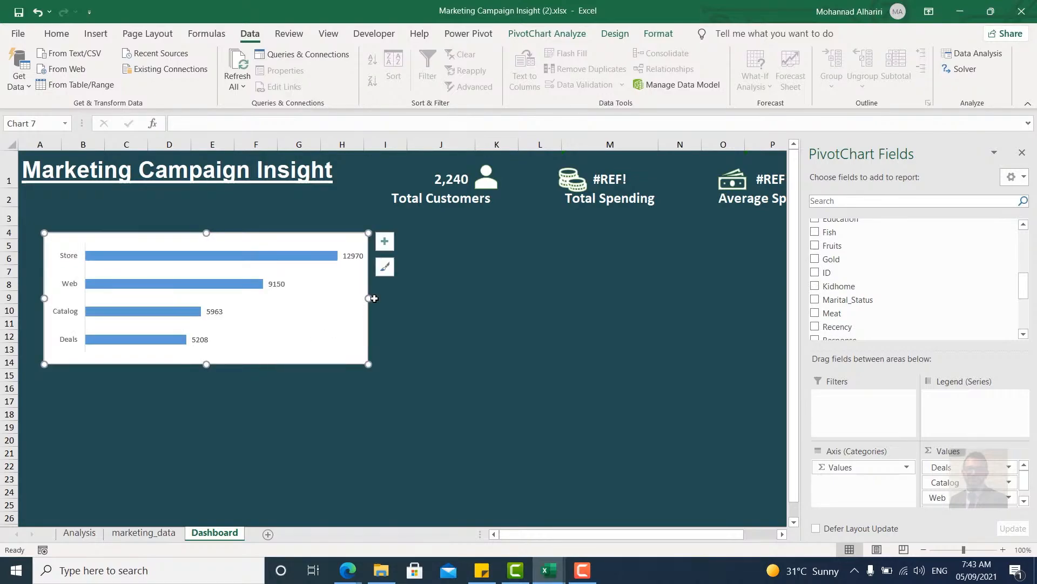
left_click_drag(369, 298, 287, 291)
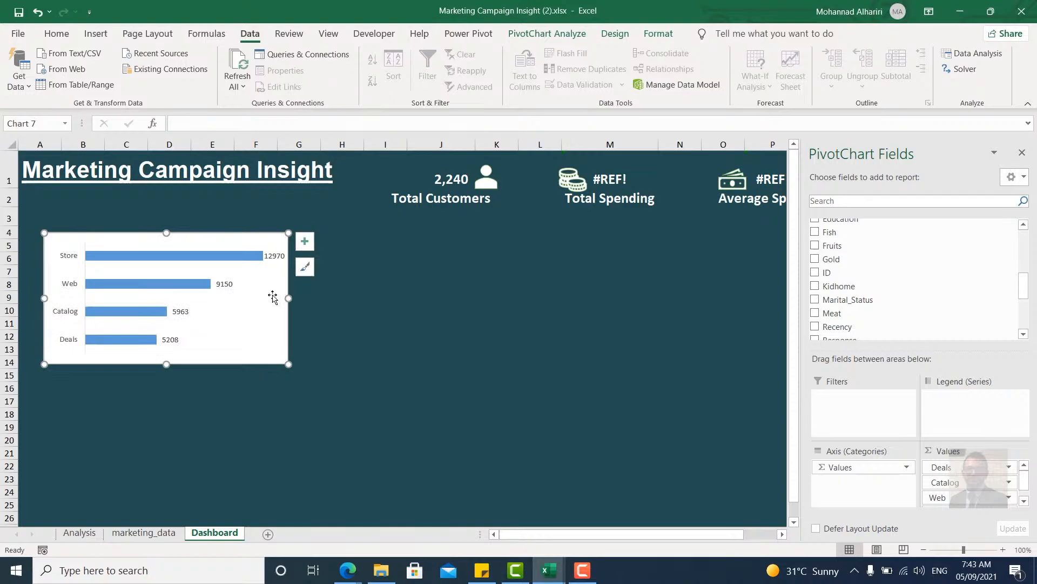
left_click(273, 297)
left_click(250, 425)
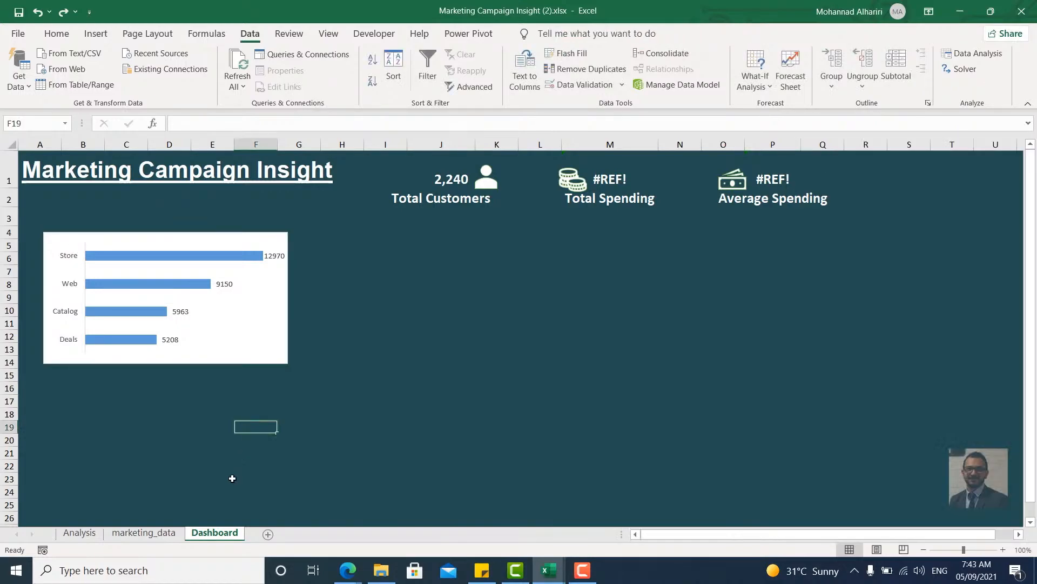
Autofit columns A and B on the marketing_data sheet.
left_click(144, 533)
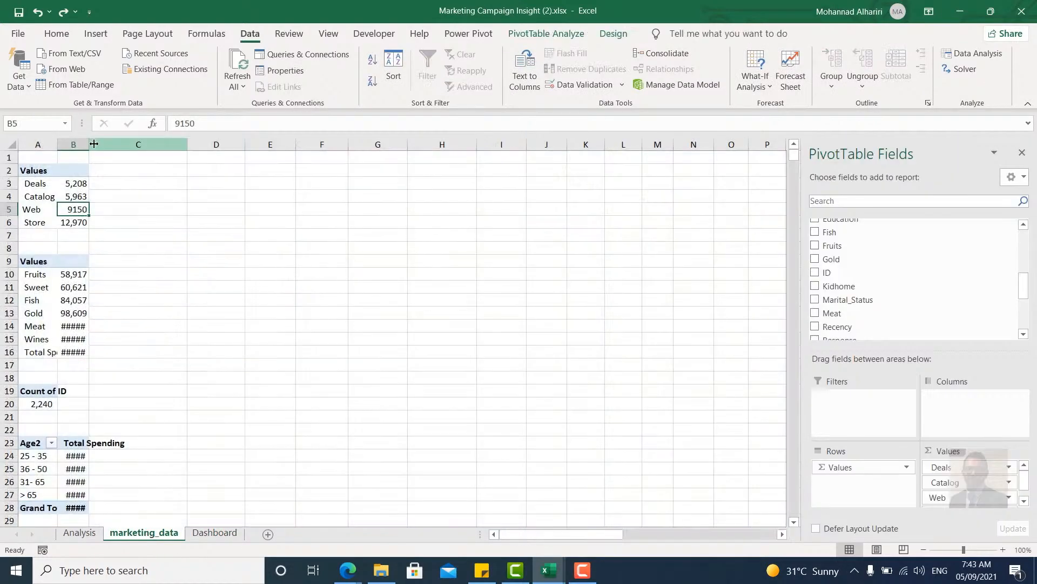
double_click(89, 144)
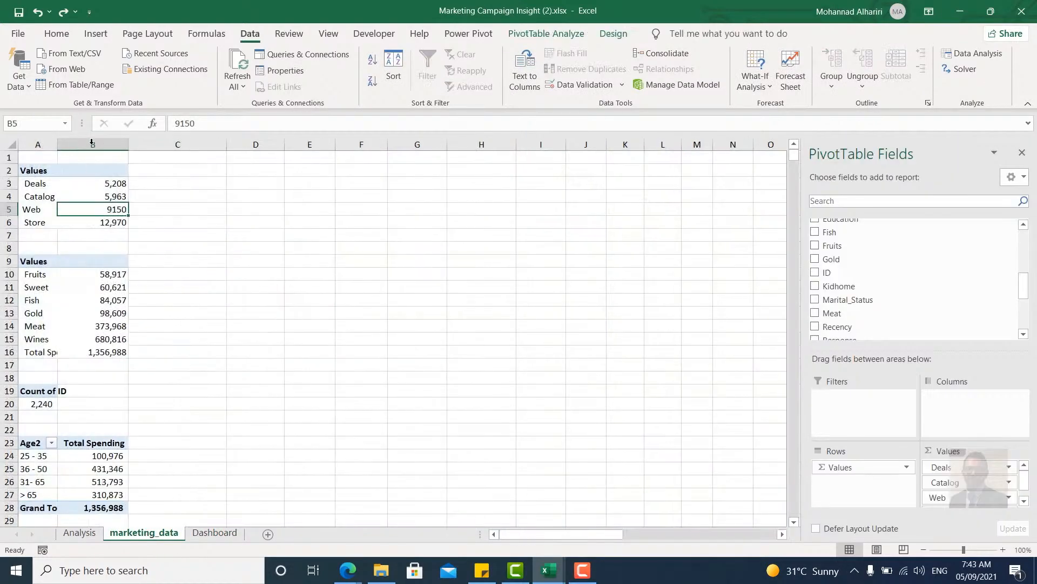
double_click(57, 144)
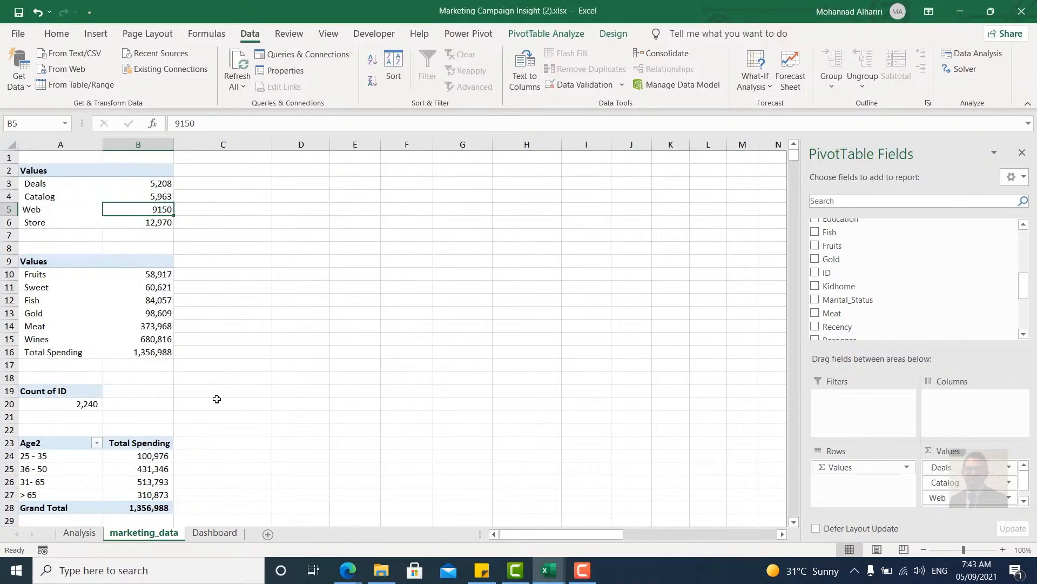
Remove Total Spending from the values of the product spending PivotTable.
left_click(80, 313)
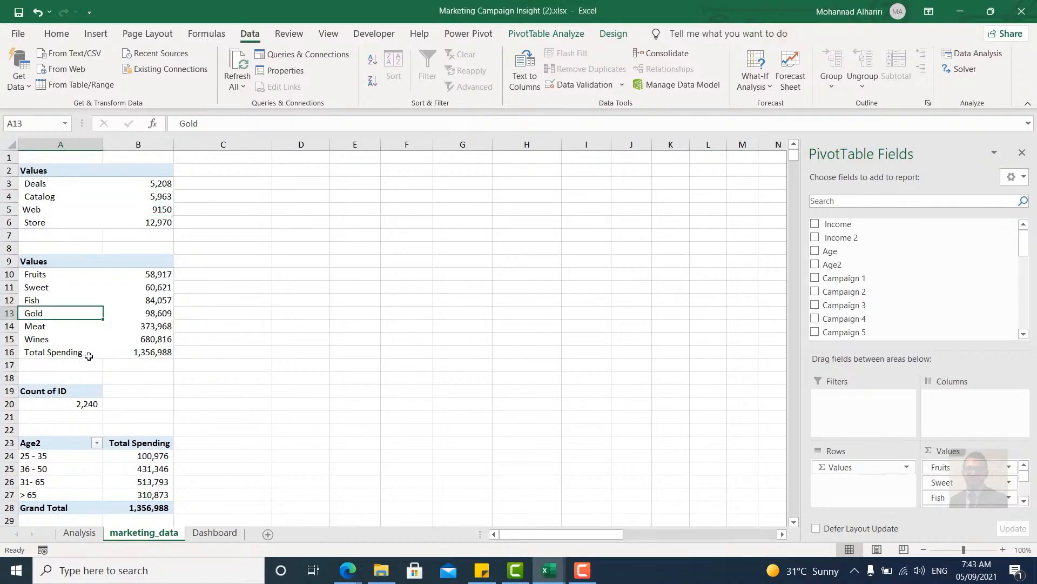
scroll(963, 471, "down", 2)
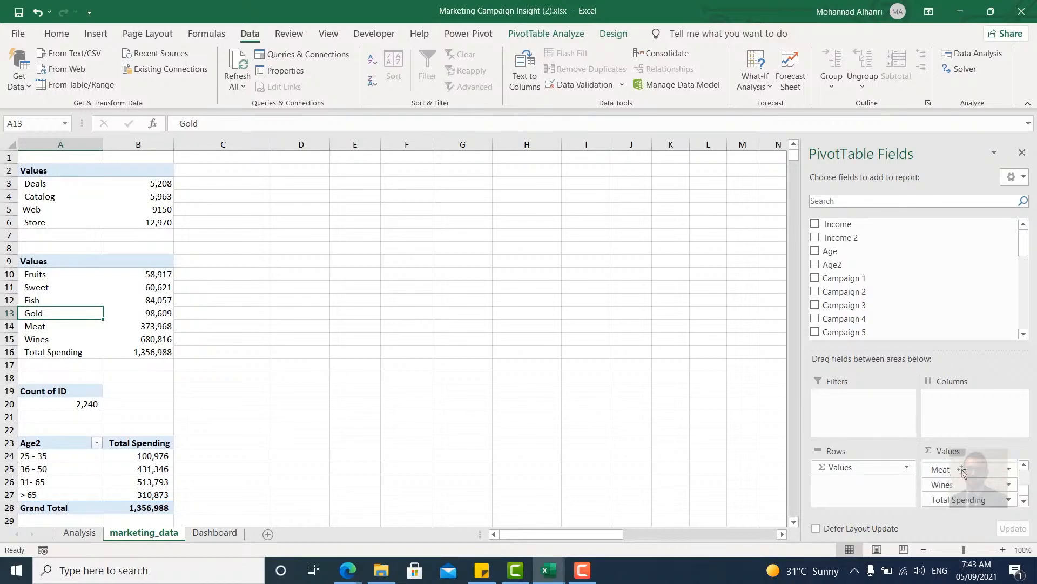
left_click_drag(959, 499, 70, 287)
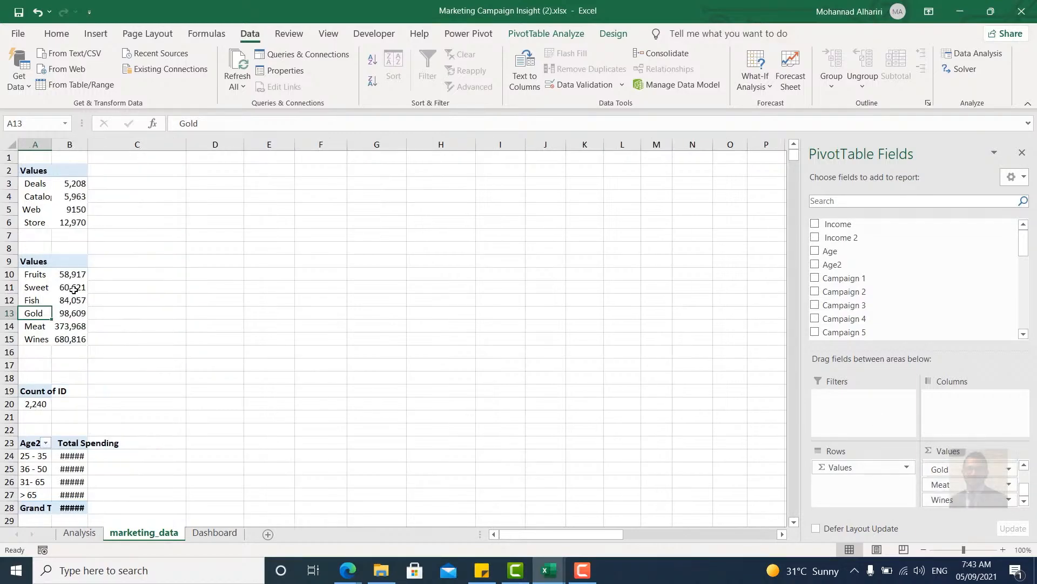
Insert a 2-D clustered bar PivotChart from the product spending PivotTable and hide all its field buttons.
left_click(69, 296)
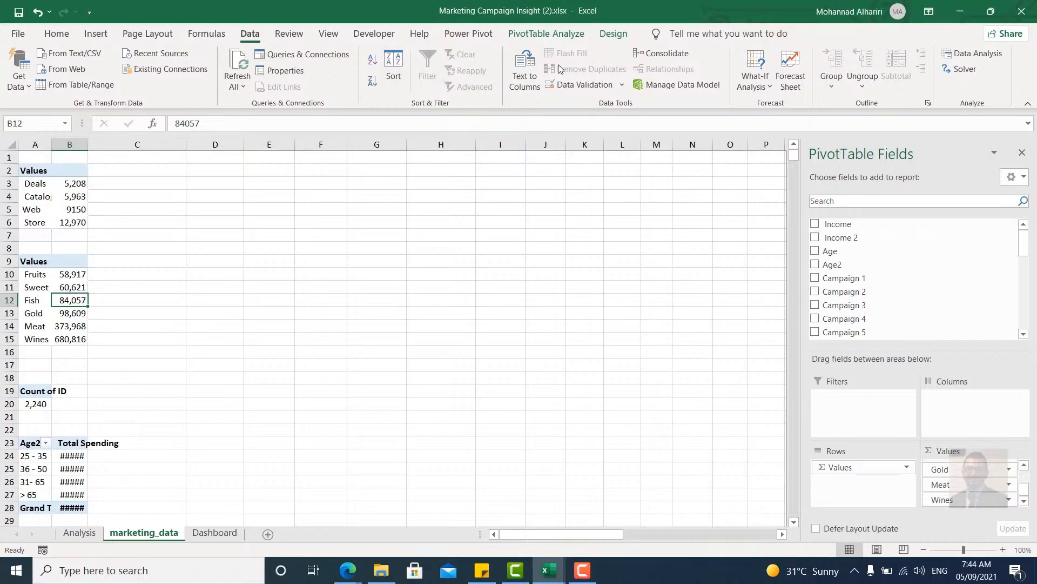
left_click(96, 34)
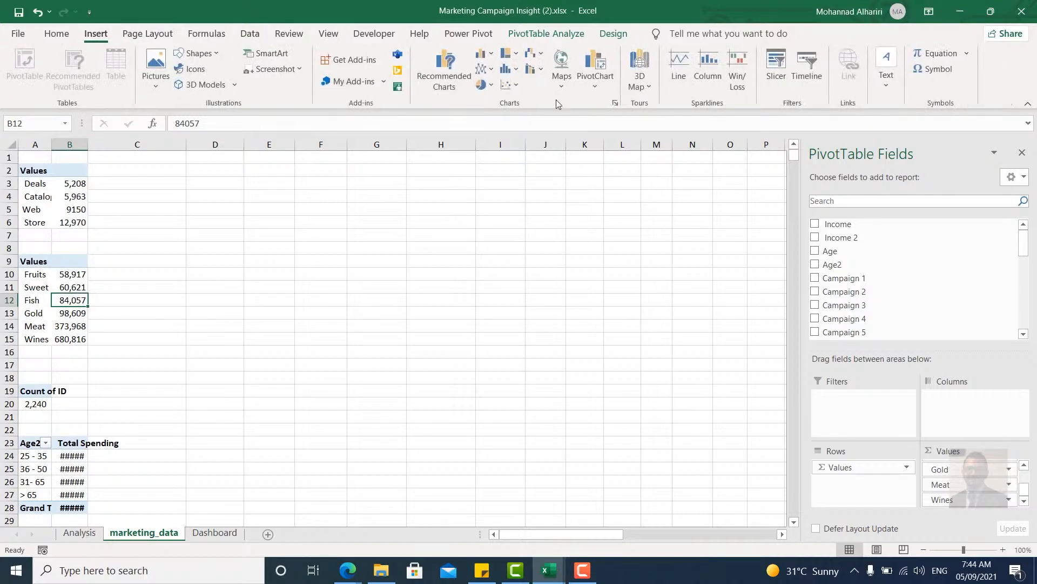
left_click(484, 53)
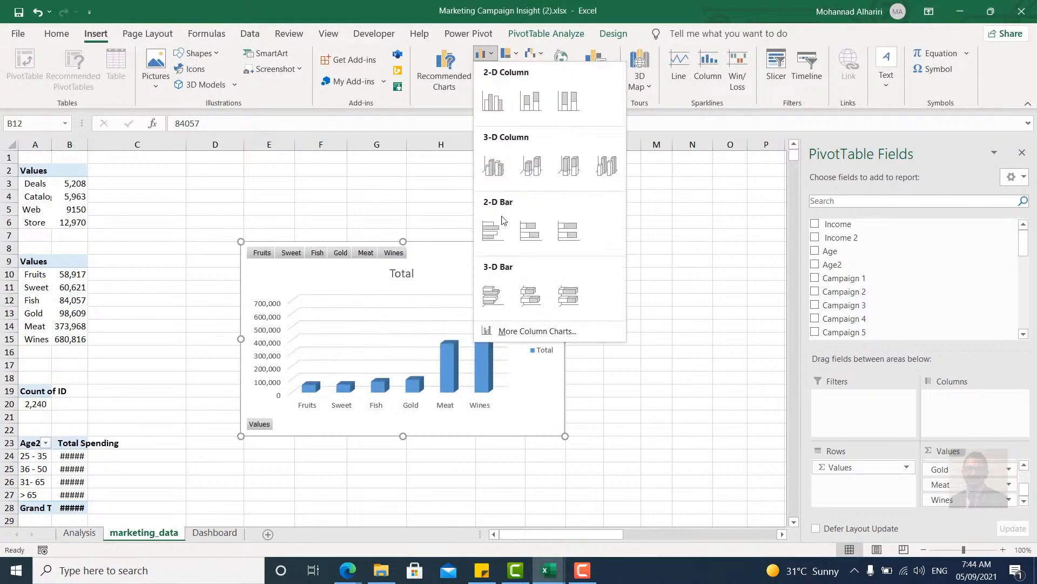
left_click(496, 229)
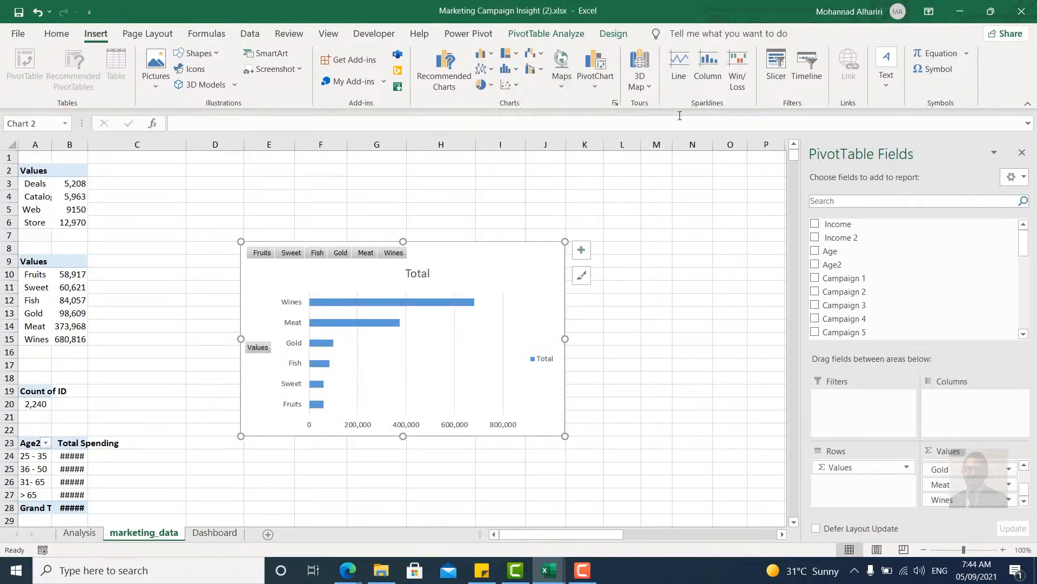
right_click(392, 256)
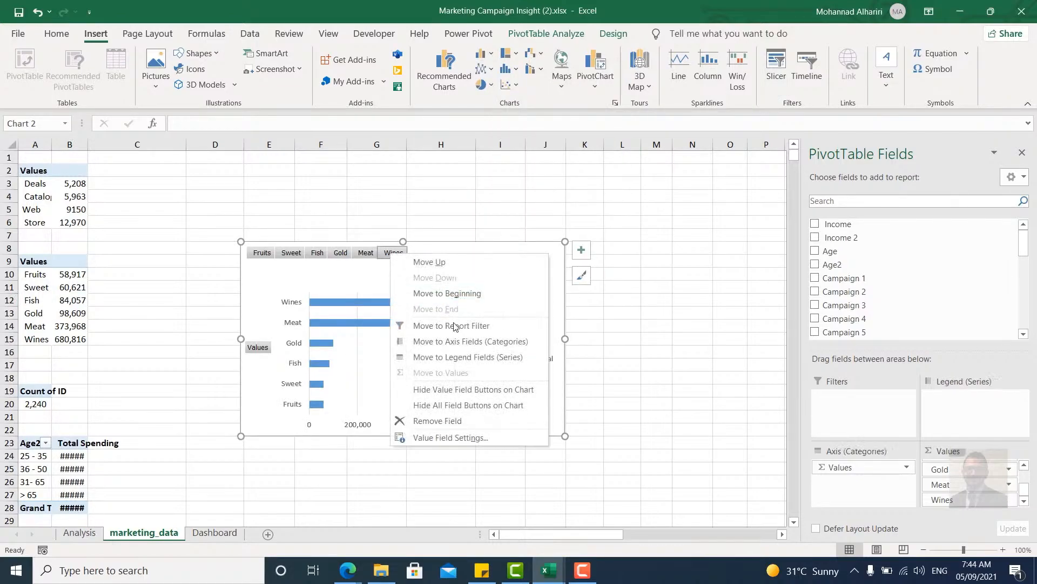
left_click(454, 385)
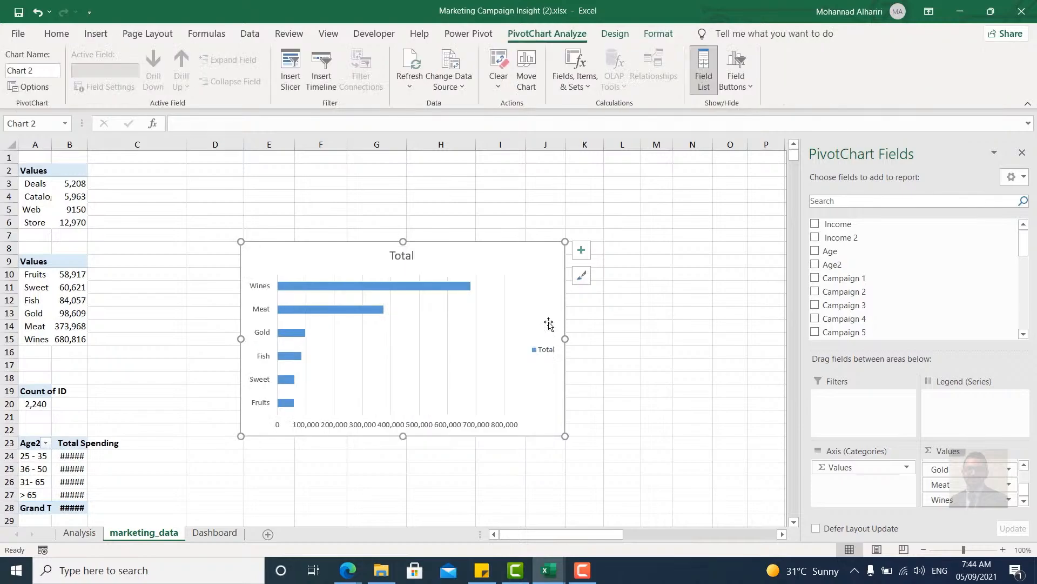
Remove the gridlines, legend, title and horizontal value axis from the product spending chart, and show data labels.
left_click(574, 251)
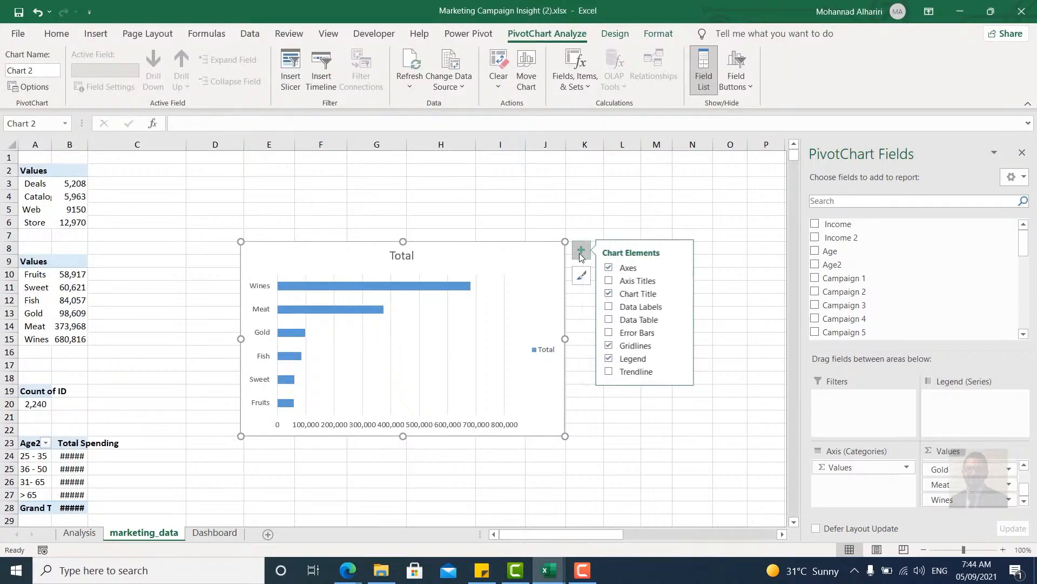
left_click(611, 346)
left_click(612, 359)
left_click(616, 319)
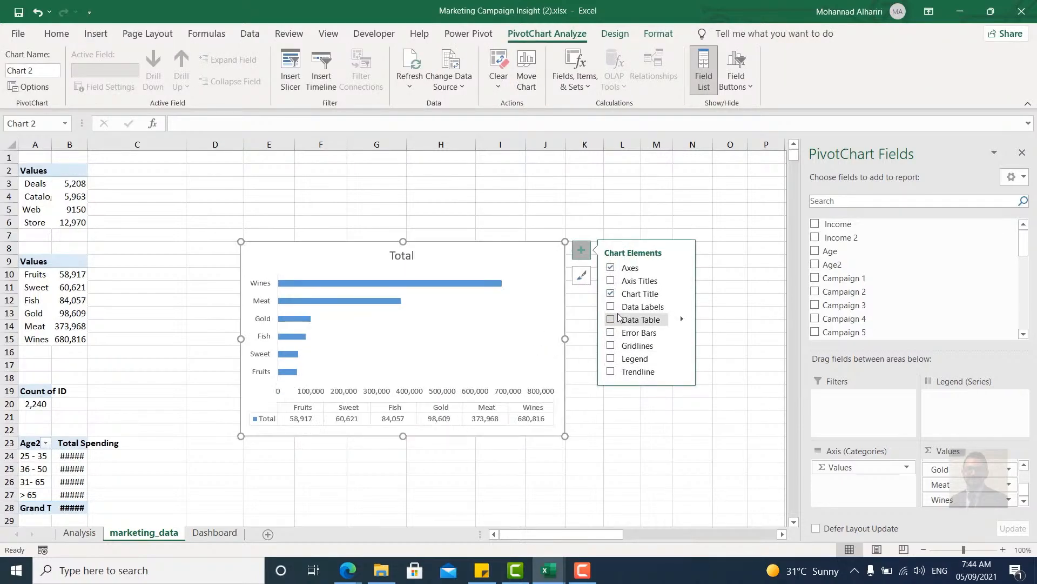
left_click(611, 319)
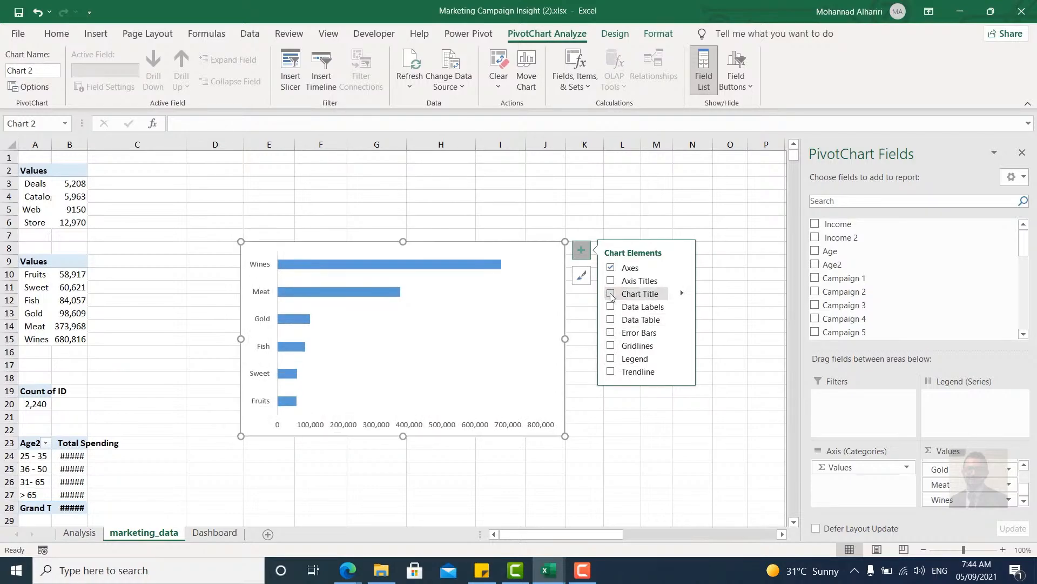
left_click(610, 293)
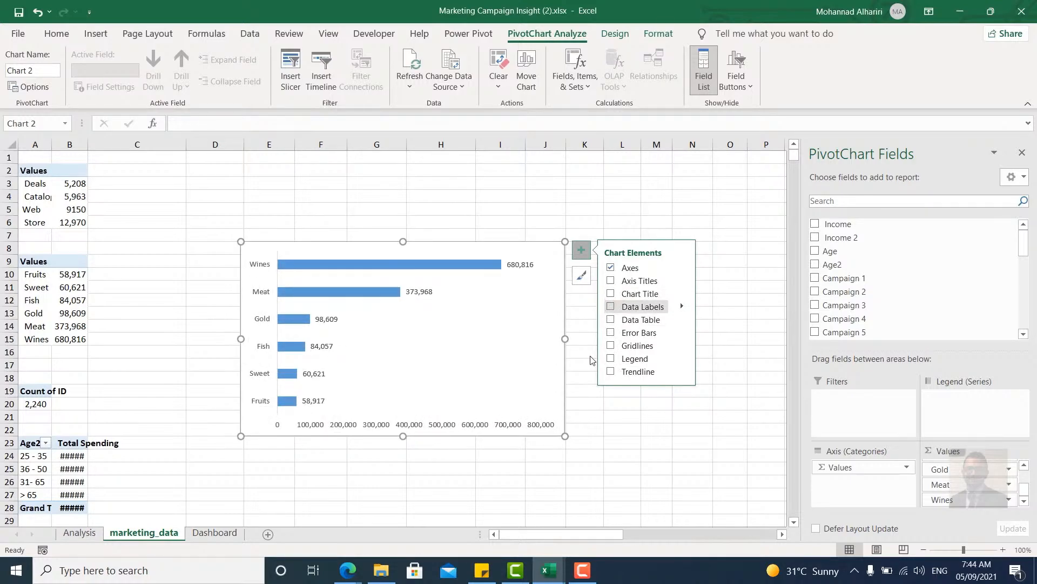
left_click(532, 430)
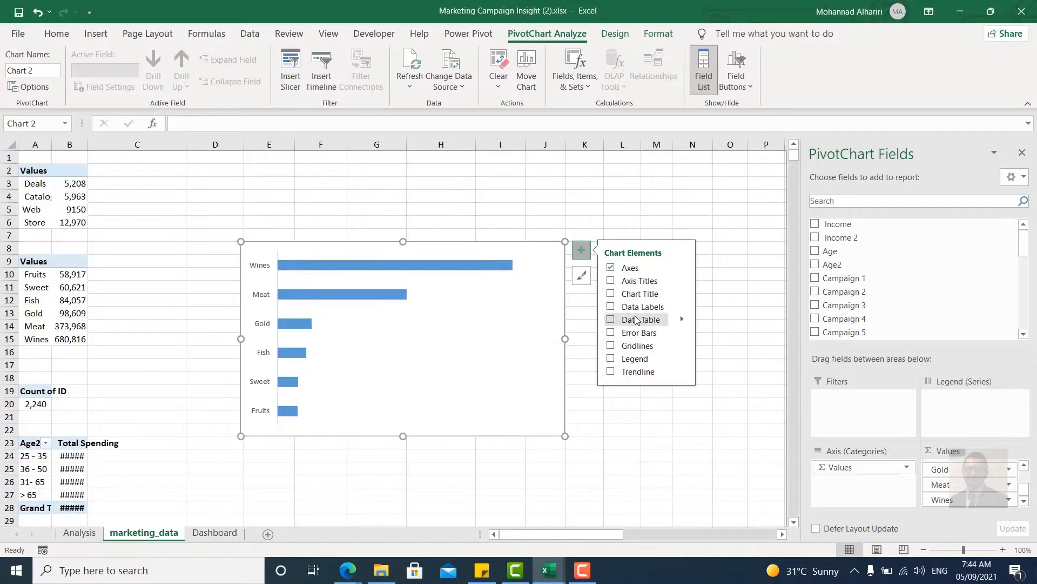
left_click(635, 306)
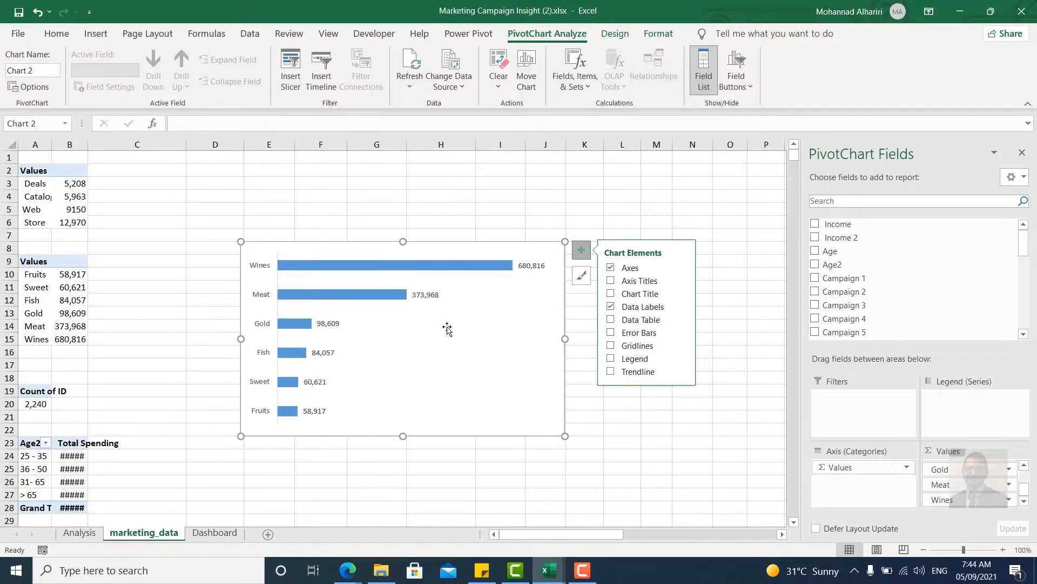
Cut the product spending chart from the marketing_data sheet and paste it on the Dashboard sheet at cell C17.
left_click(549, 351)
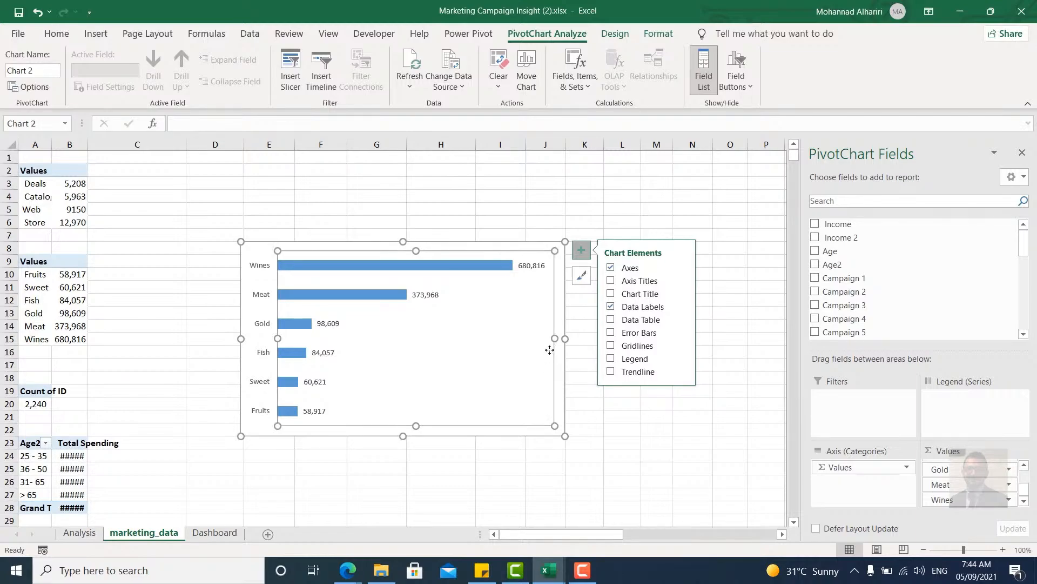
key("Escape")
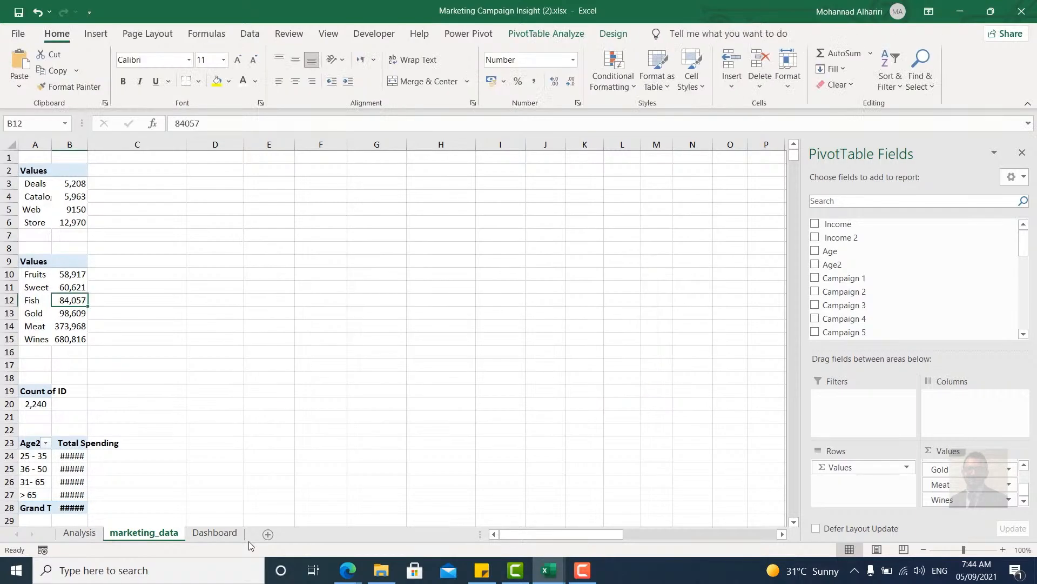
left_click(214, 532)
left_click(117, 406)
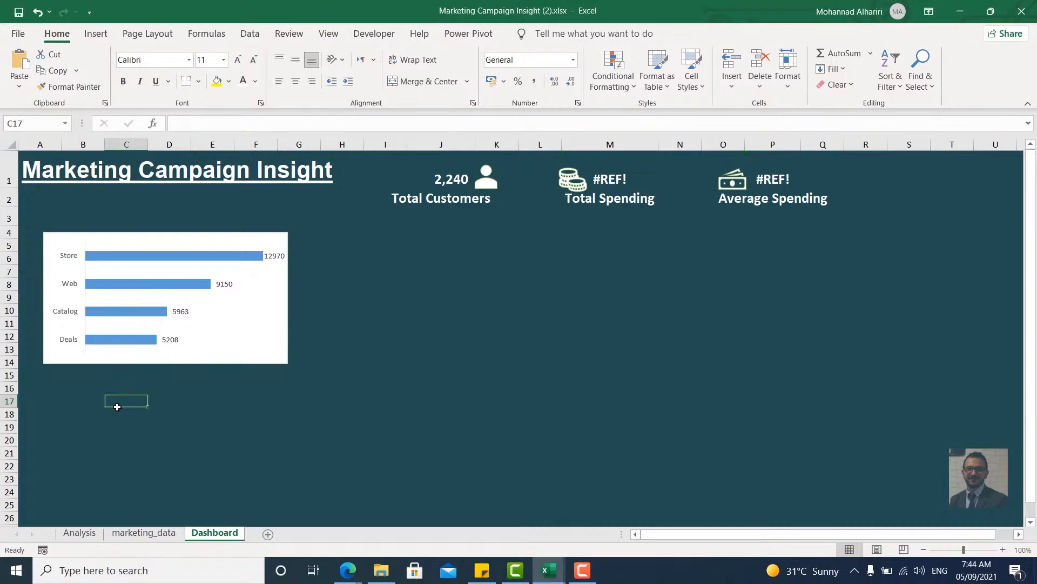
key("ctrl+v")
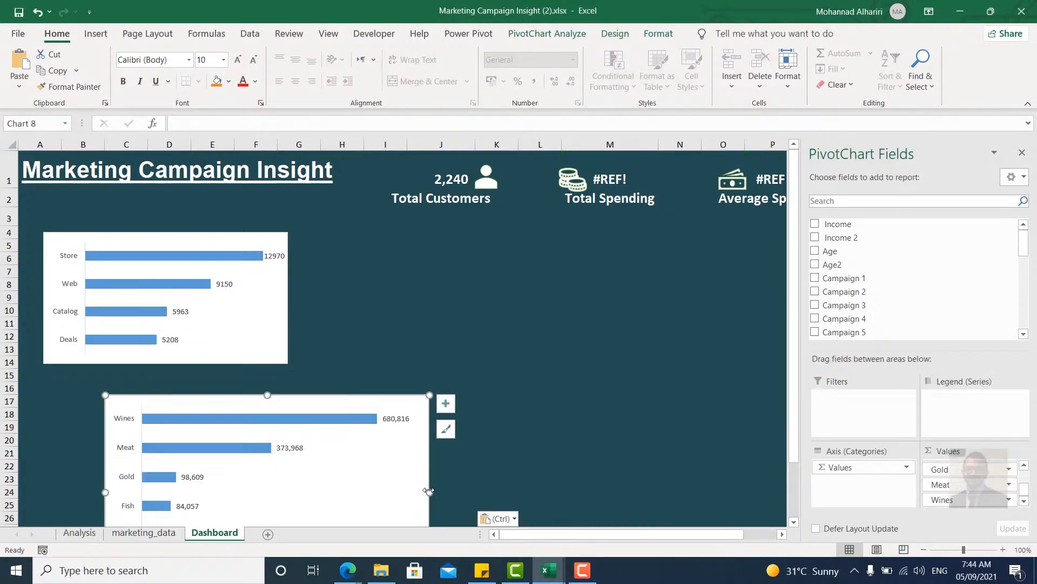
Shrink the product spending chart and place it directly below the channel chart, spanning about columns A to G and rows 16 to 26.
left_click_drag(429, 490, 382, 492)
left_click(370, 444)
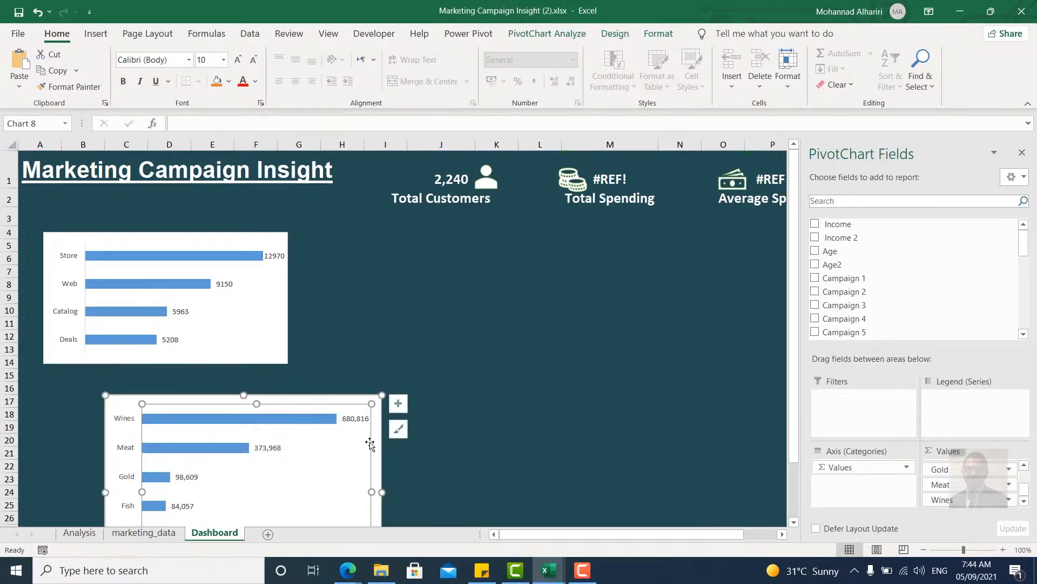
left_click_drag(370, 444, 292, 432)
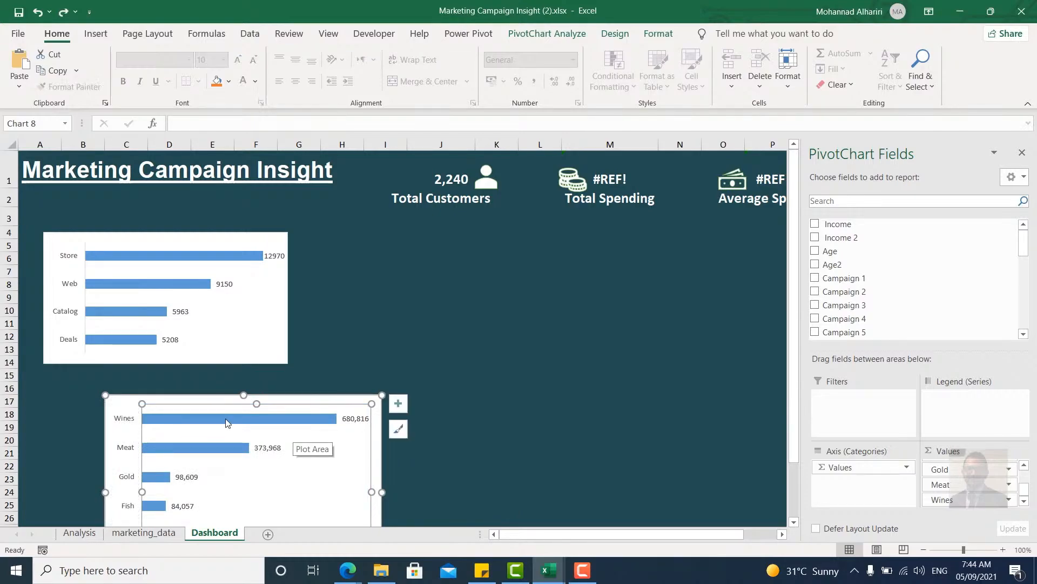
left_click_drag(115, 401, 58, 387)
left_click_drag(322, 480, 289, 479)
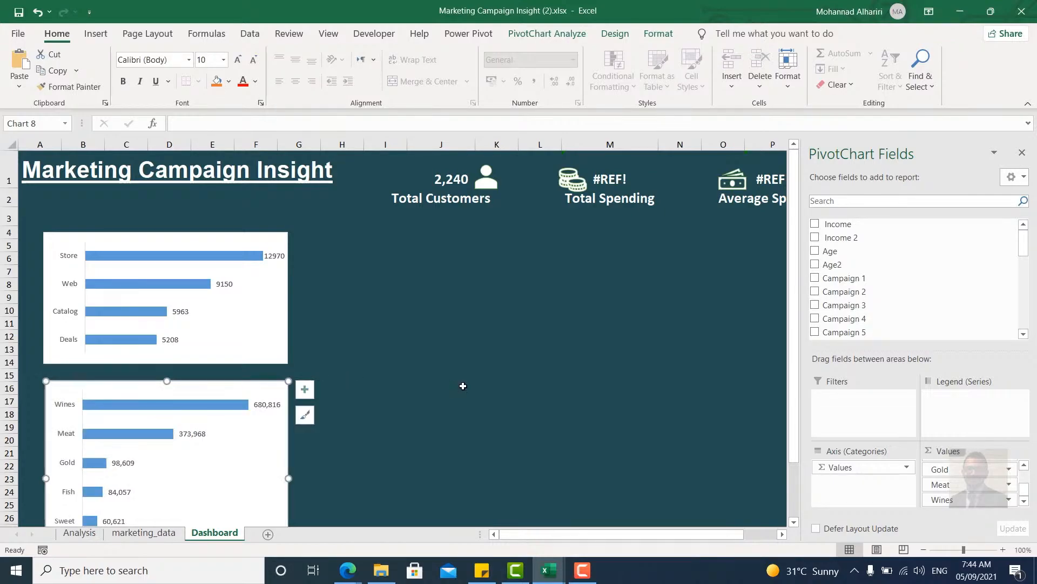
scroll(463, 387, "down", 2)
left_click_drag(166, 453, 167, 397)
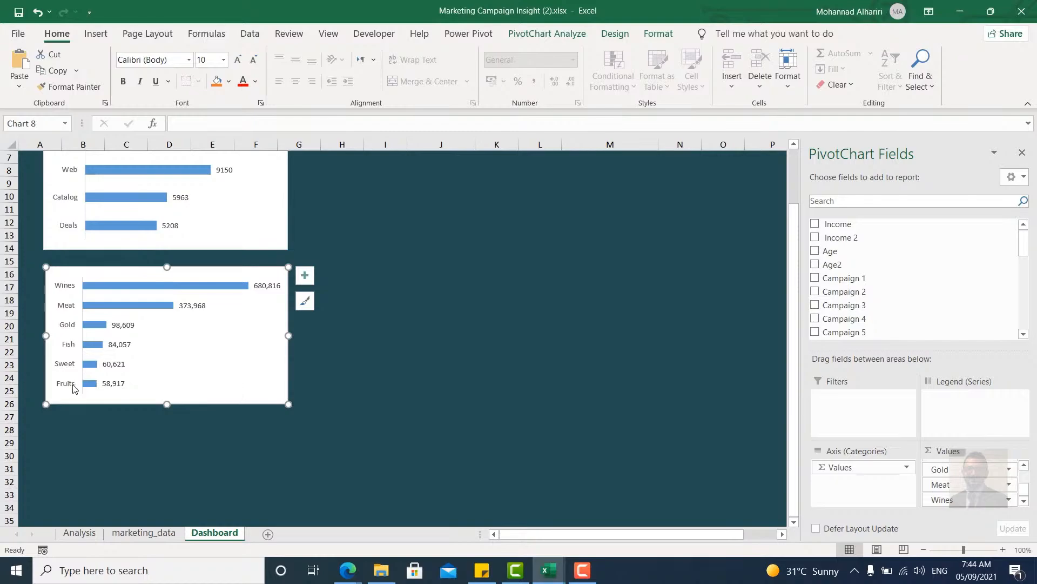
scroll(348, 272, "up", 1)
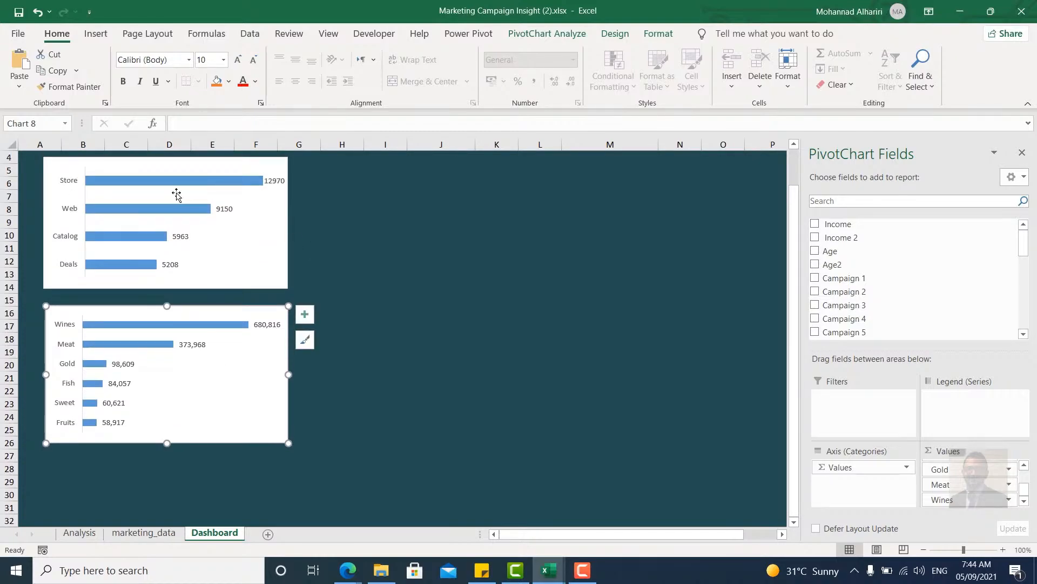
mouse_move(142, 267)
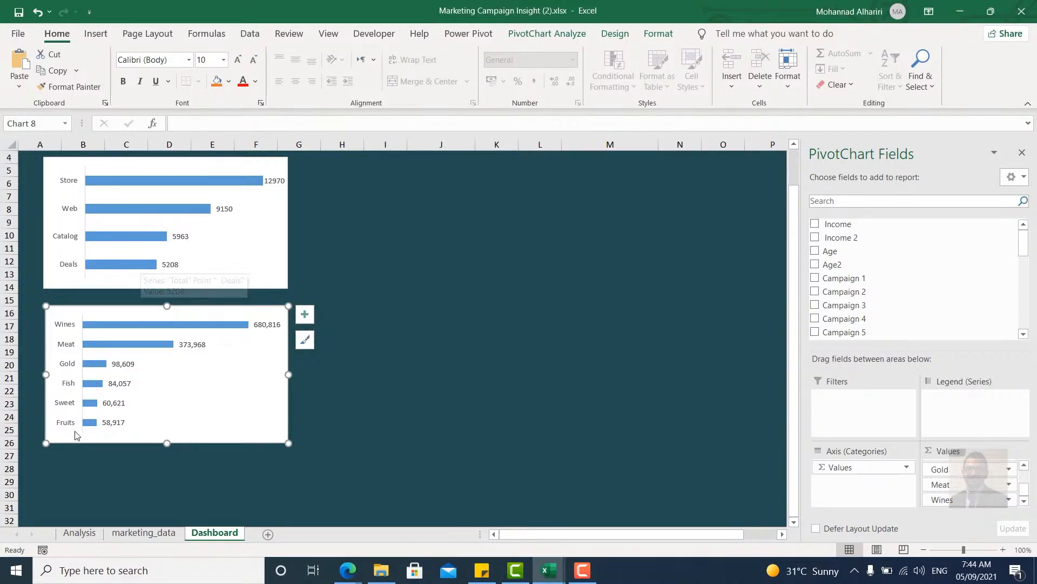
Name the Count of ID PivotTable on the marketing_data sheet "Count ID".
left_click(138, 533)
scroll(263, 324, "down", 1)
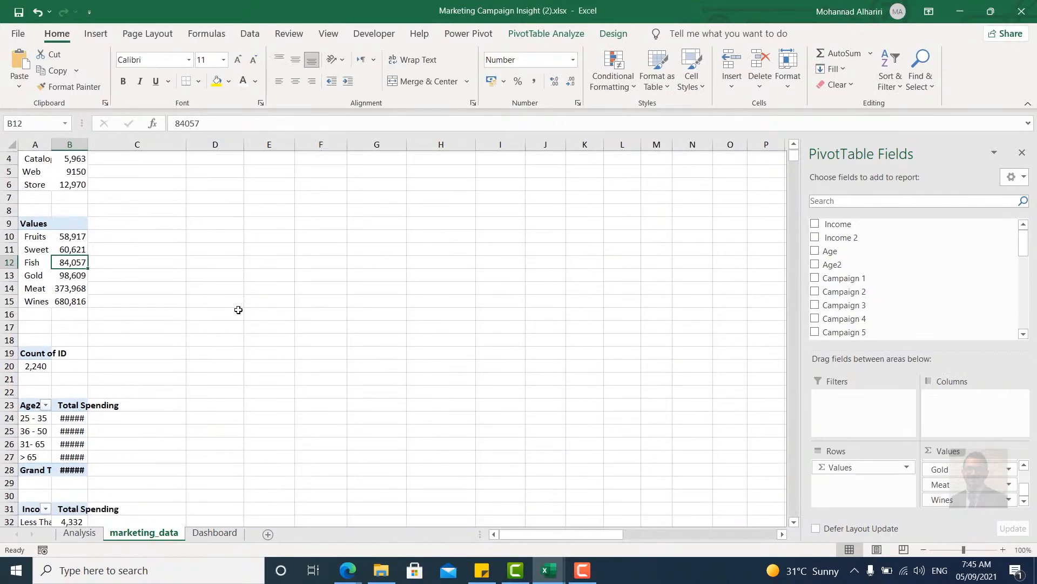
left_click(24, 356)
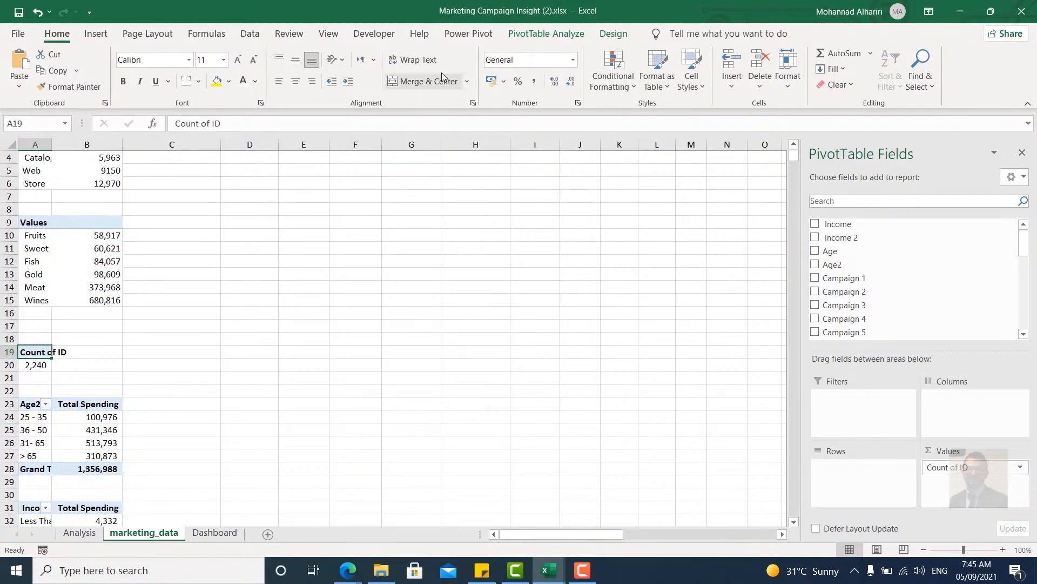
left_click(512, 35)
left_click(62, 75)
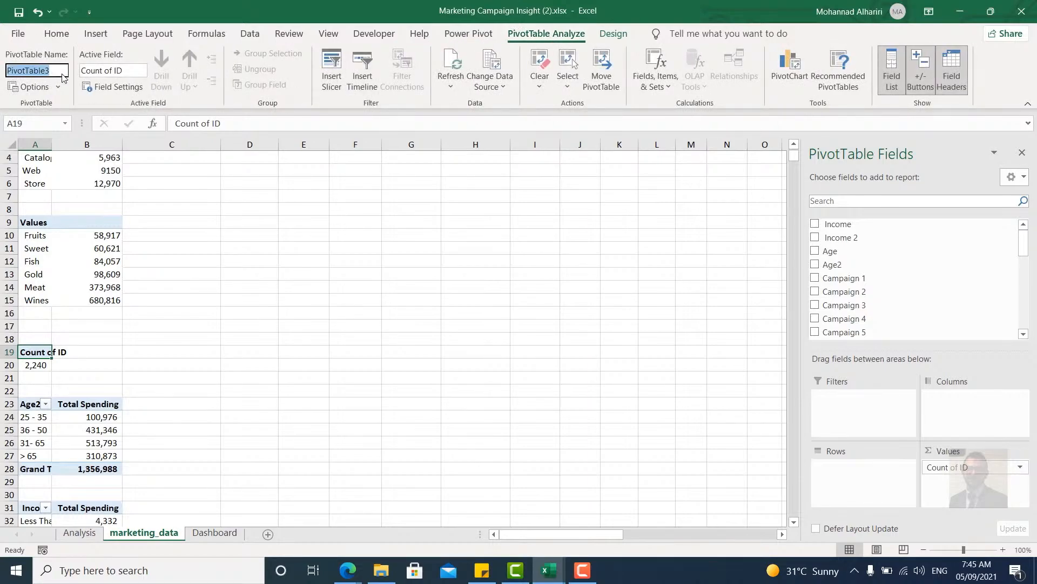
type("Count ID")
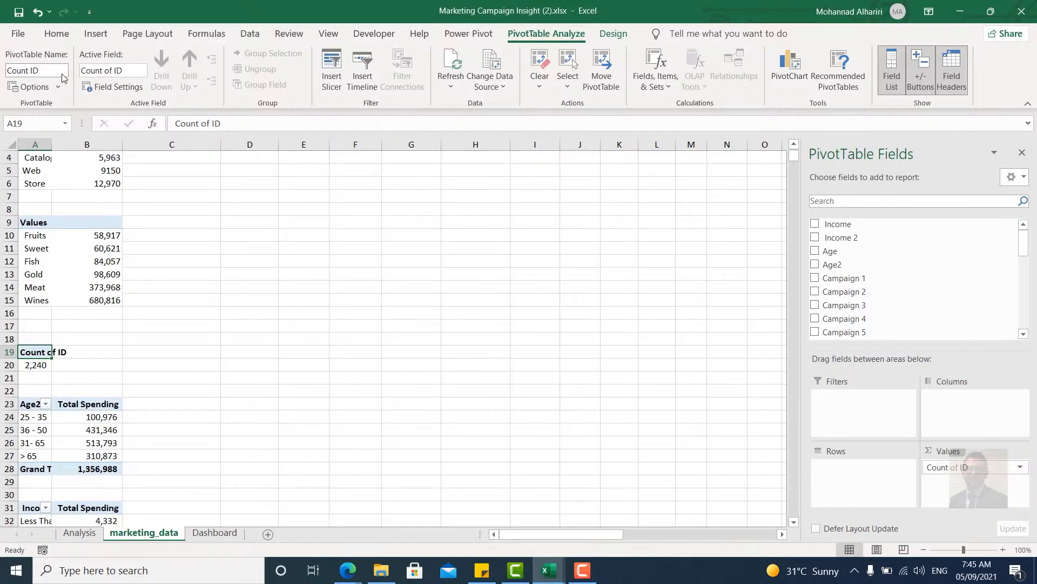
Name the PivotTable with total spending per Age2 group "Spending by Age".
left_click(71, 407)
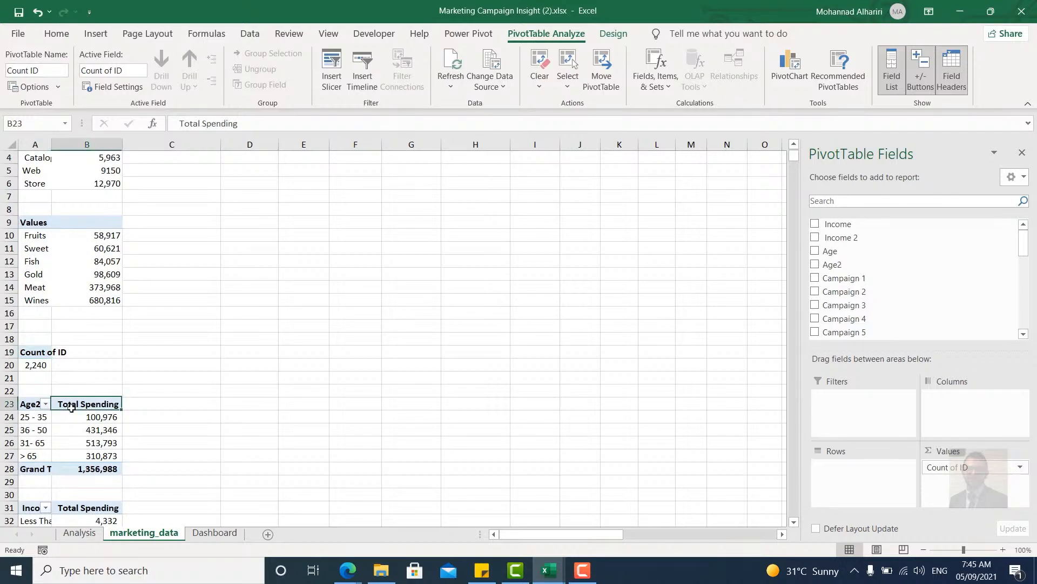
left_click(56, 74)
type("S")
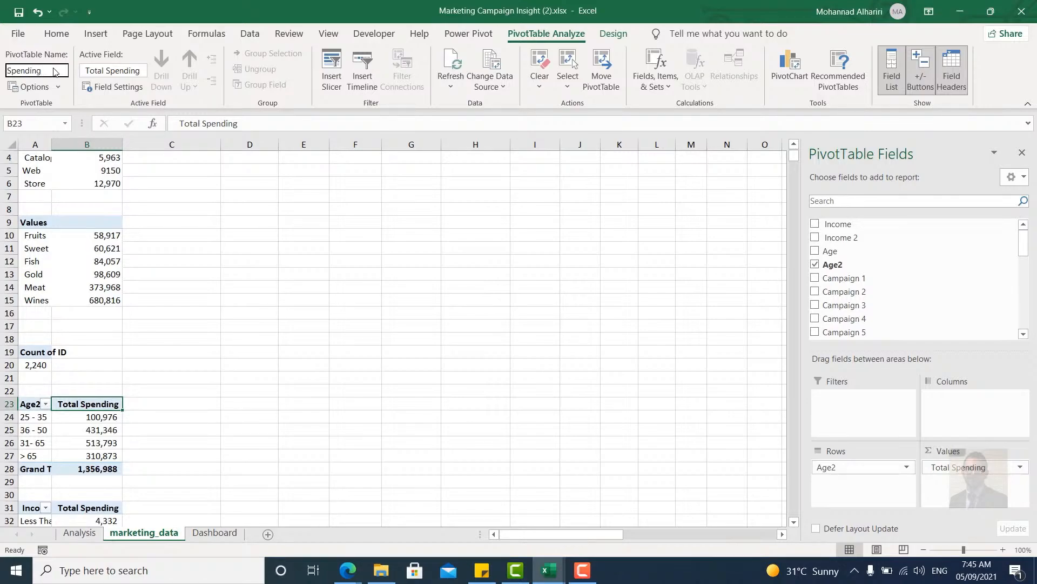
type("pending by Age")
key("Return")
Insert a clustered column PivotChart from the Spending by Age PivotTable, without field buttons or a vertical value axis.
left_click(791, 70)
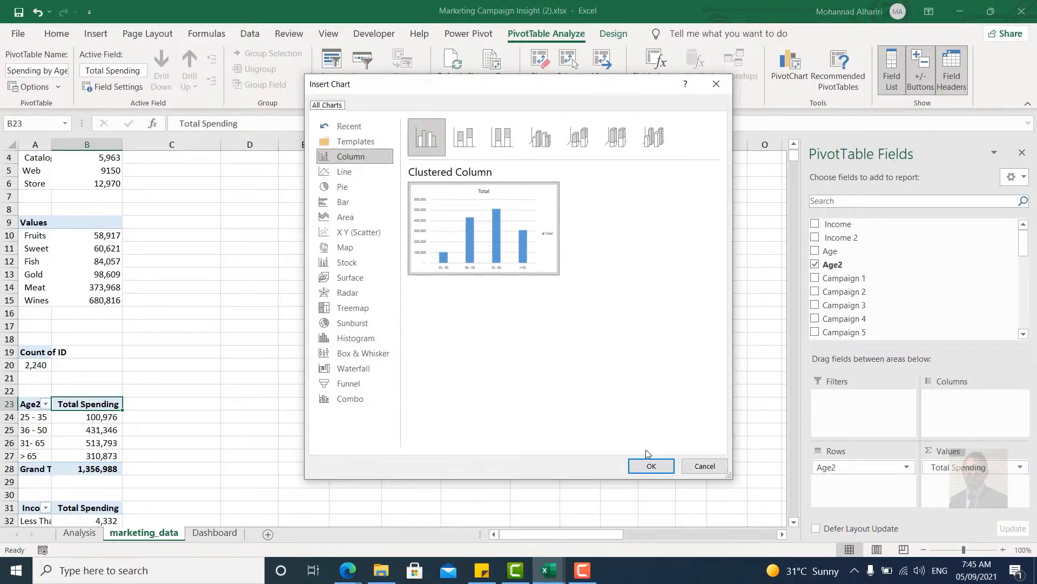
left_click(651, 466)
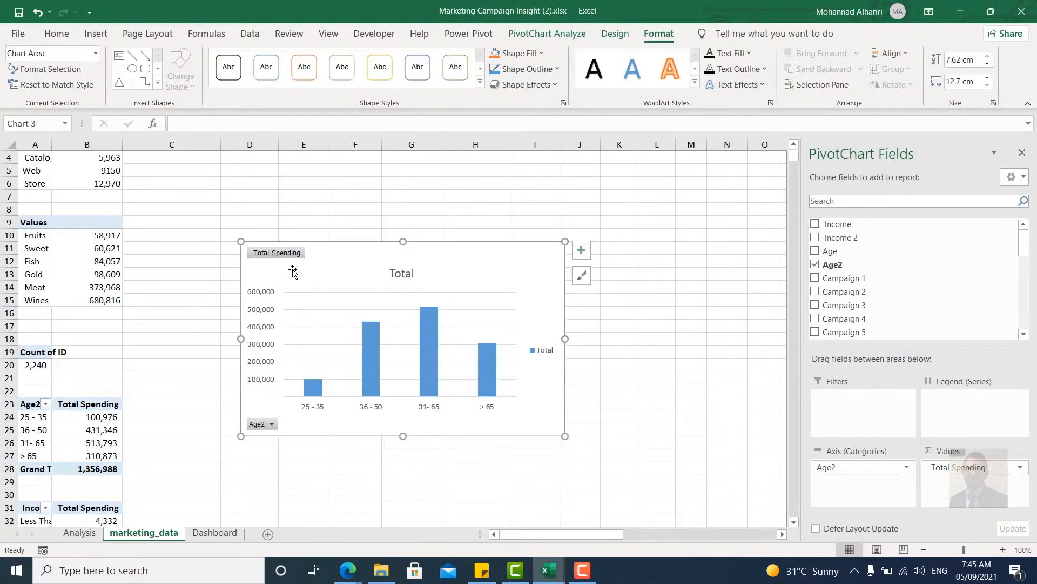
right_click(289, 270)
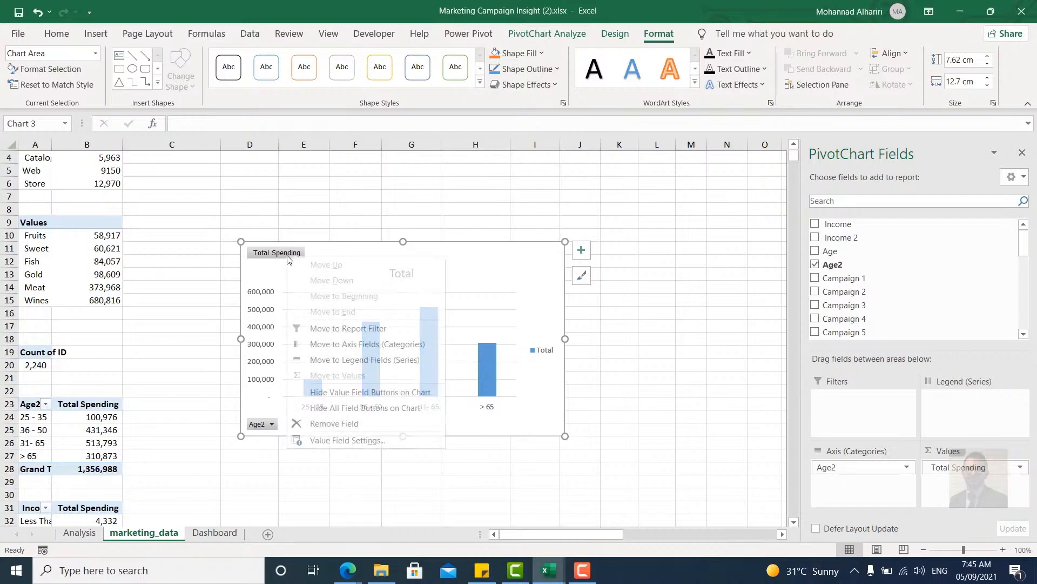
left_click(348, 409)
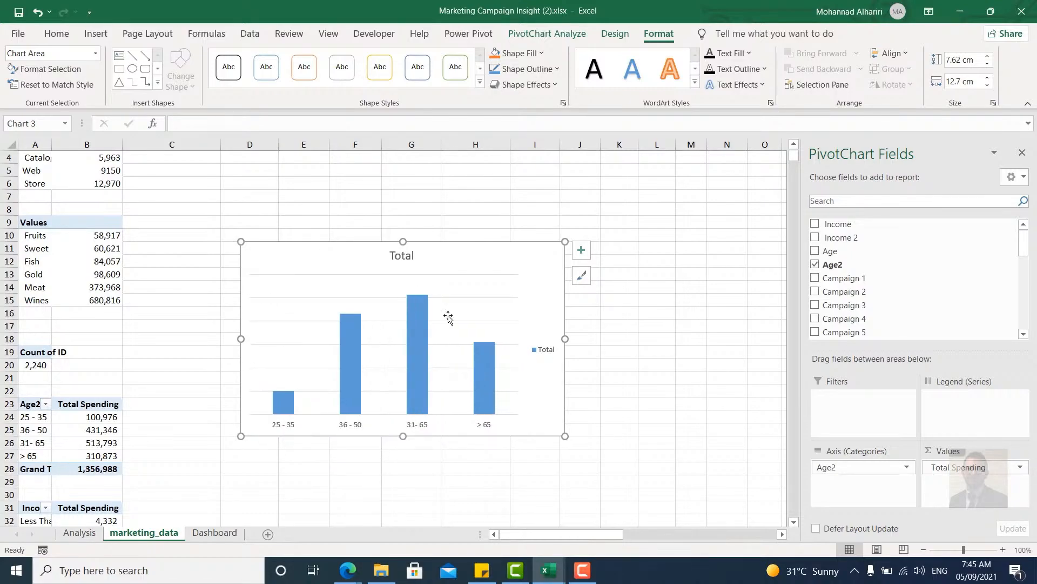
Remove the title, gridlines and legend from the age spending chart and show data labels.
left_click(583, 252)
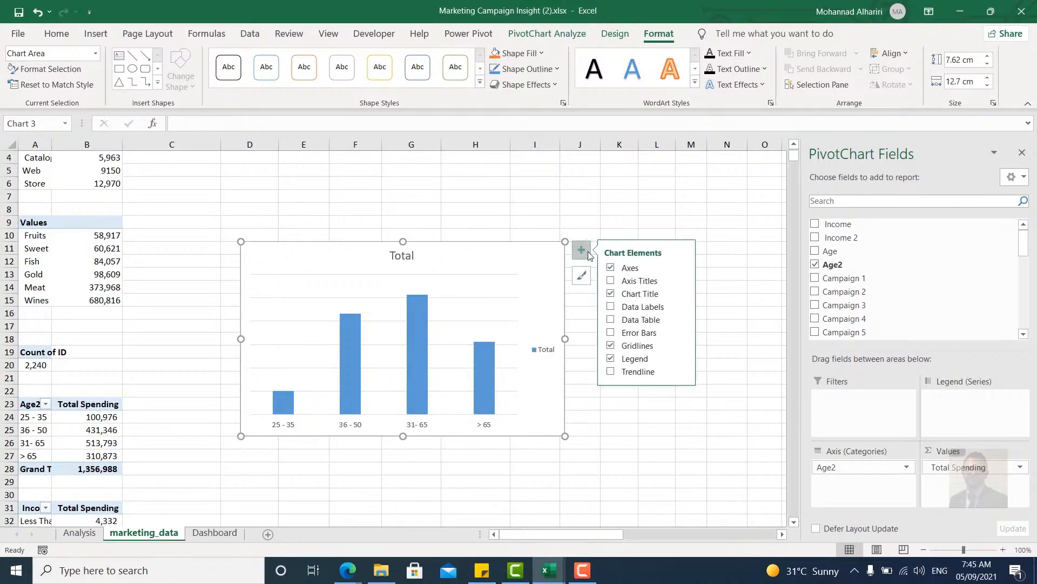
left_click(611, 294)
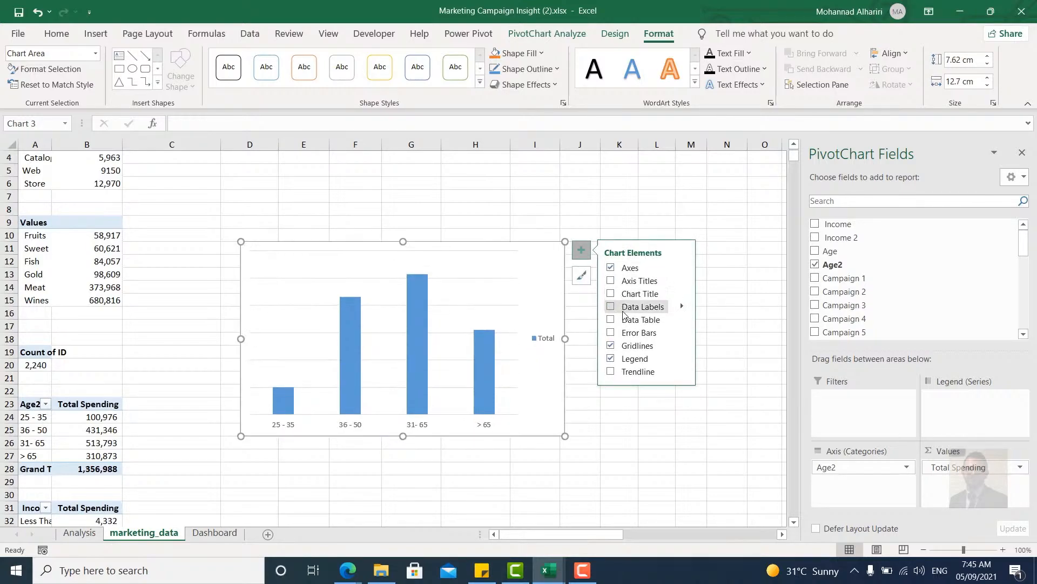
left_click(611, 346)
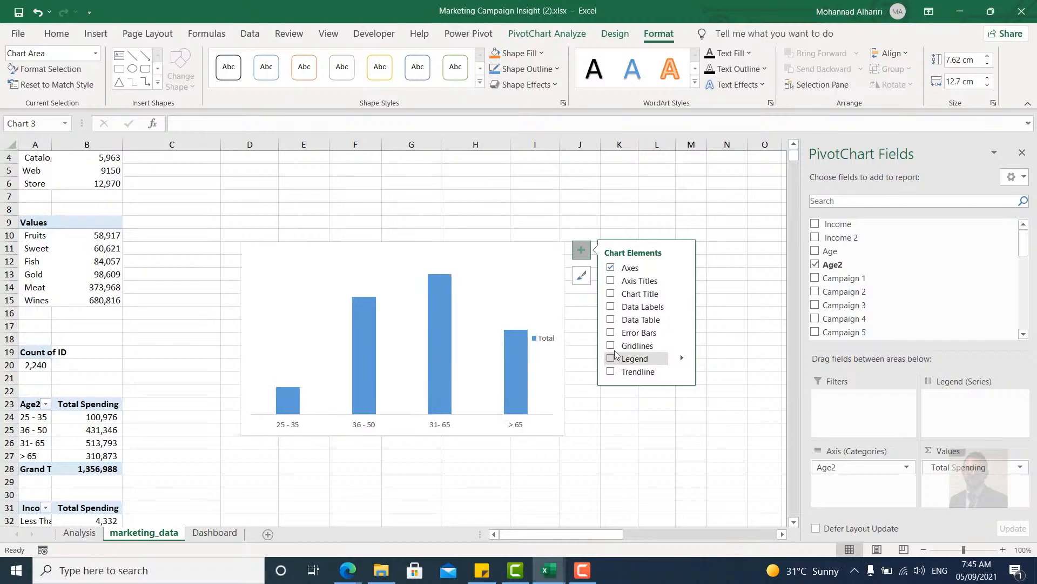
left_click(611, 359)
left_click(619, 312)
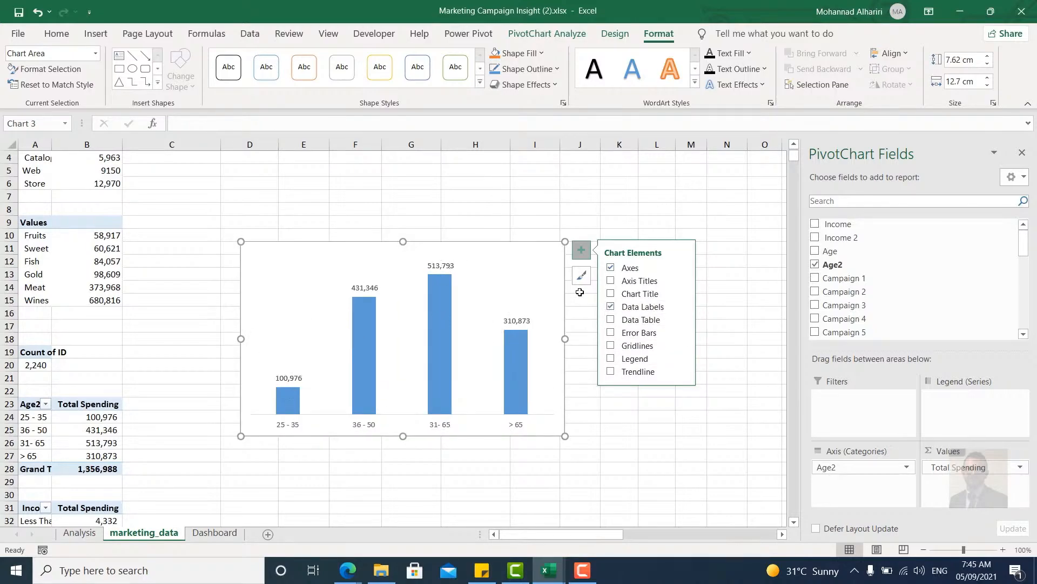
Cut the age spending chart and paste it on the Dashboard sheet at cell J6.
left_click(542, 254)
left_click(560, 296)
key("ctrl+x")
left_click(214, 532)
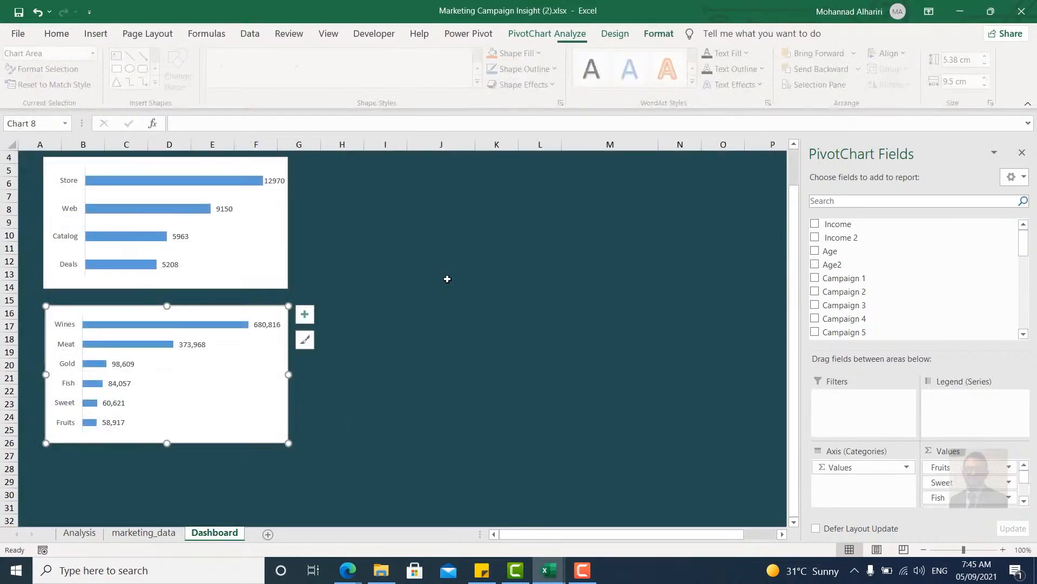
scroll(448, 278, "up", 1)
left_click(443, 257)
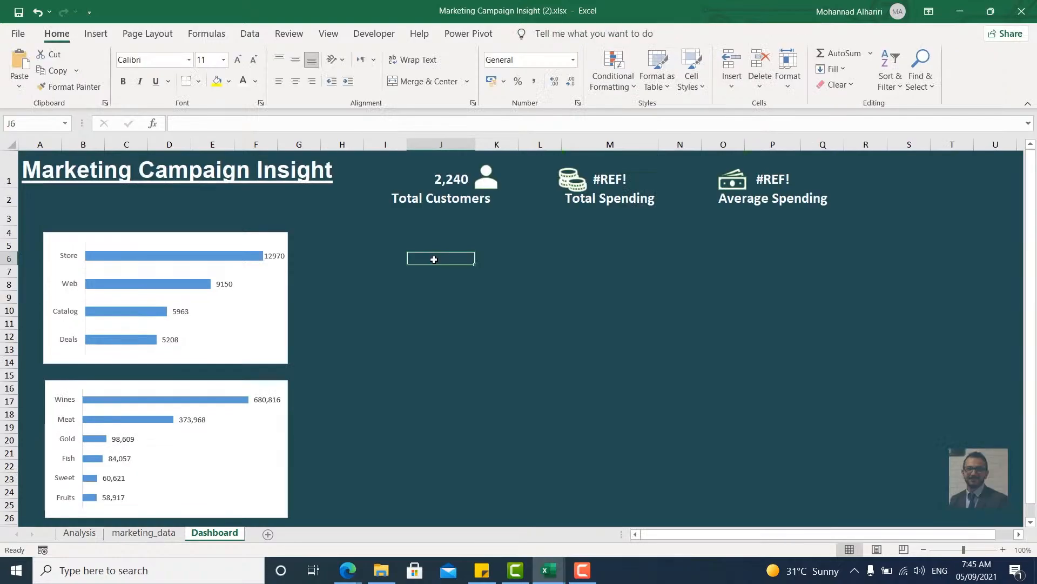
key("ctrl+v")
Fit the age spending chart beside the channel chart, about columns H to M and rows 4 to 14, and return to the marketing_data sheet.
left_click_drag(506, 260, 447, 238)
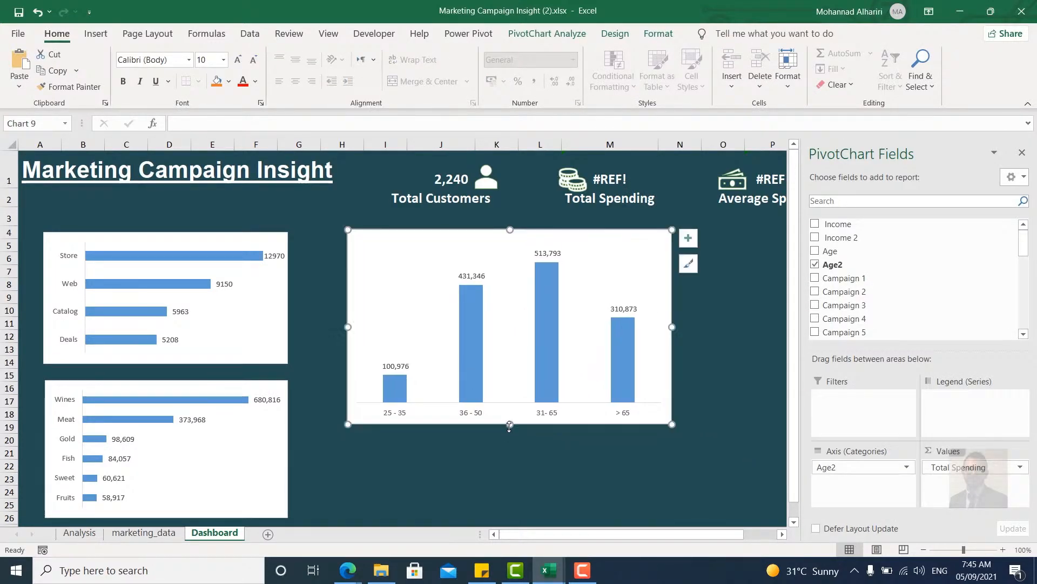
left_click_drag(510, 425, 509, 370)
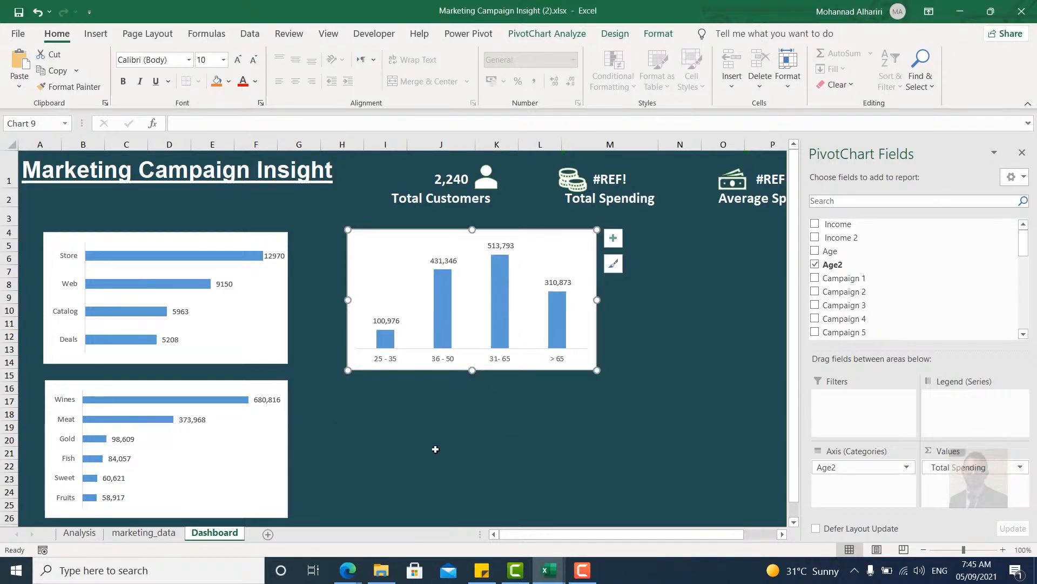
left_click(427, 417)
left_click(144, 533)
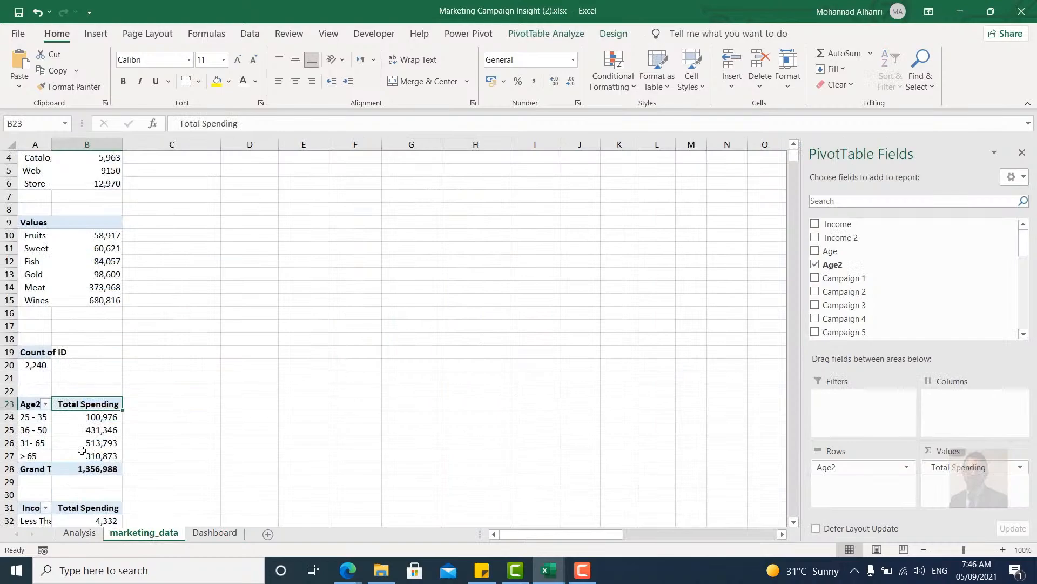
Insert a clustered column PivotChart from the Spending by Income PivotTable, without field buttons or a vertical value axis.
scroll(82, 450, "down", 4)
left_click(73, 388)
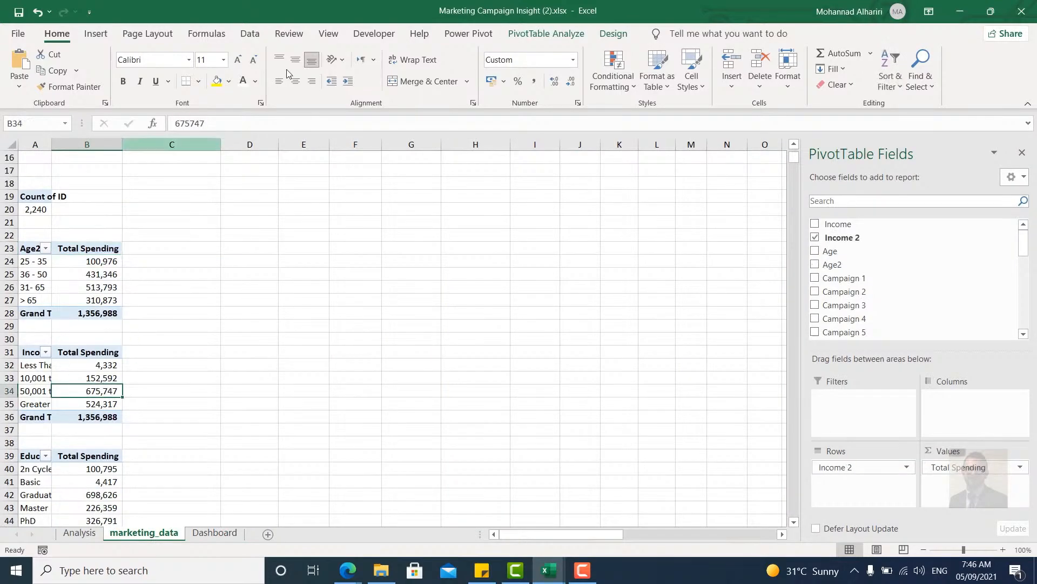
left_click(545, 33)
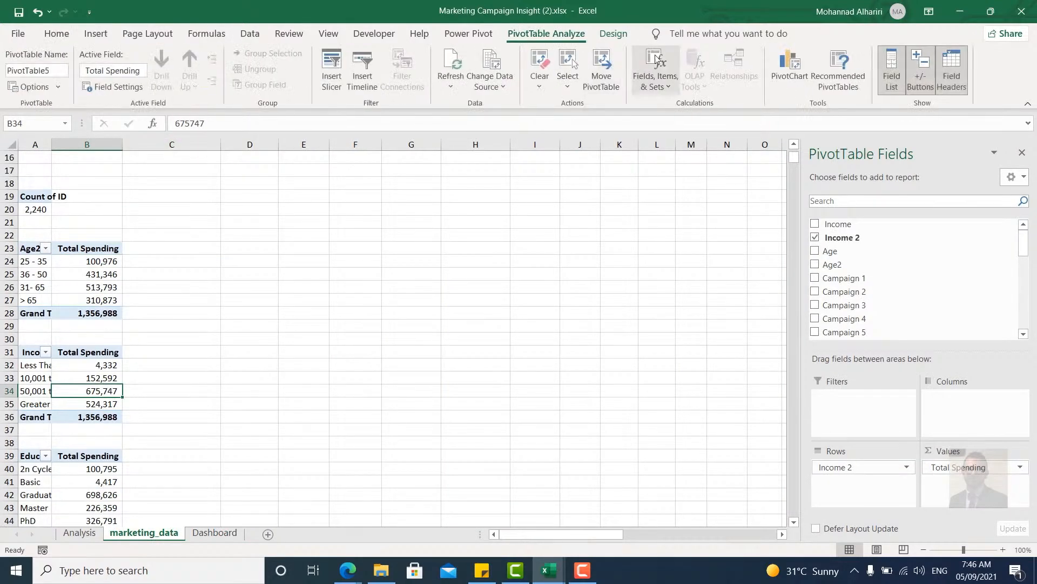
left_click(790, 65)
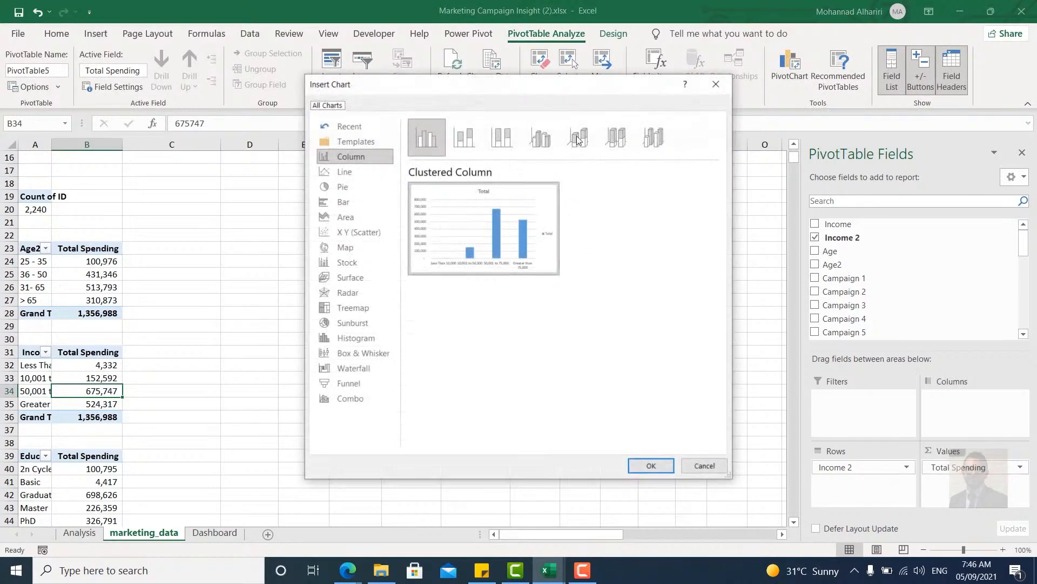
left_click(651, 466)
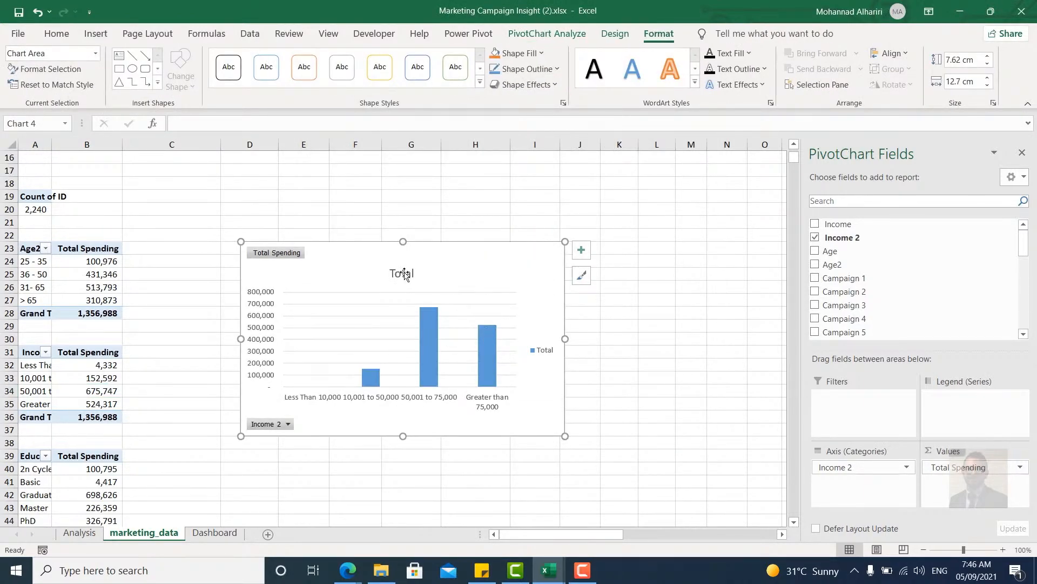
right_click(300, 252)
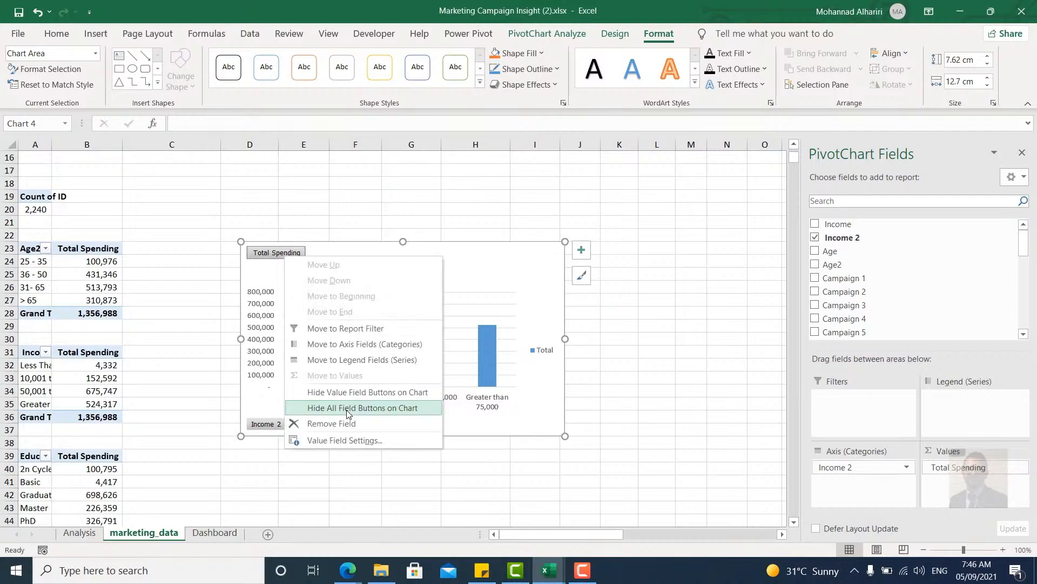
left_click(343, 406)
left_click(260, 311)
key("Delete")
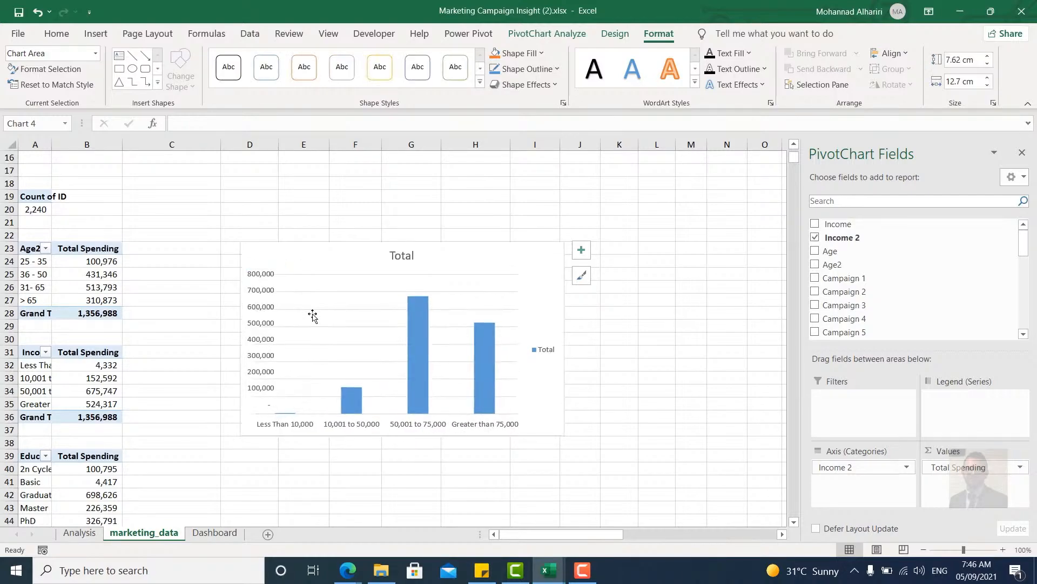
Remove the gridlines, legend and title from the income spending chart and show data labels.
left_click(586, 252)
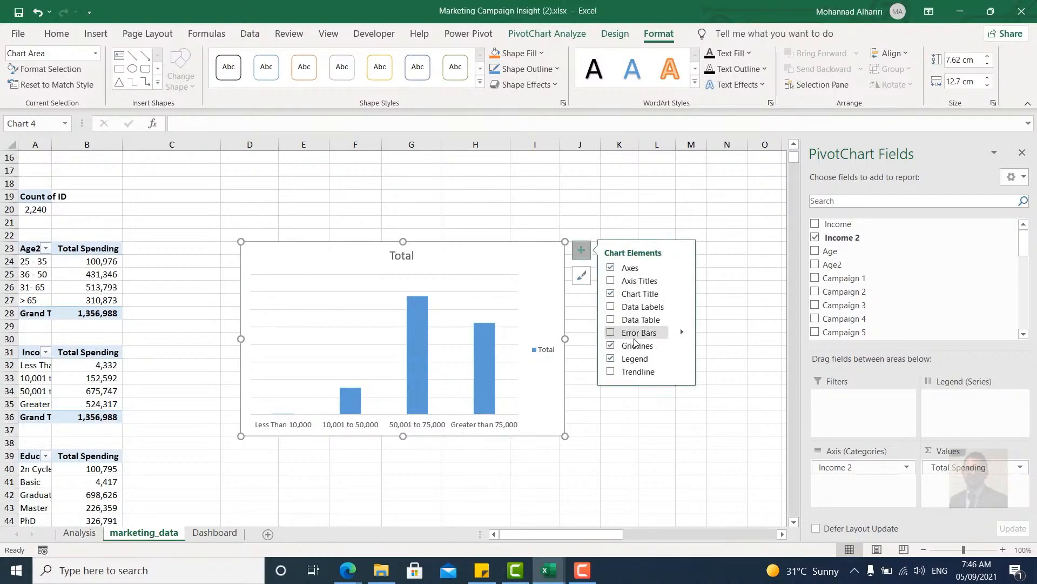
left_click(622, 346)
left_click(622, 359)
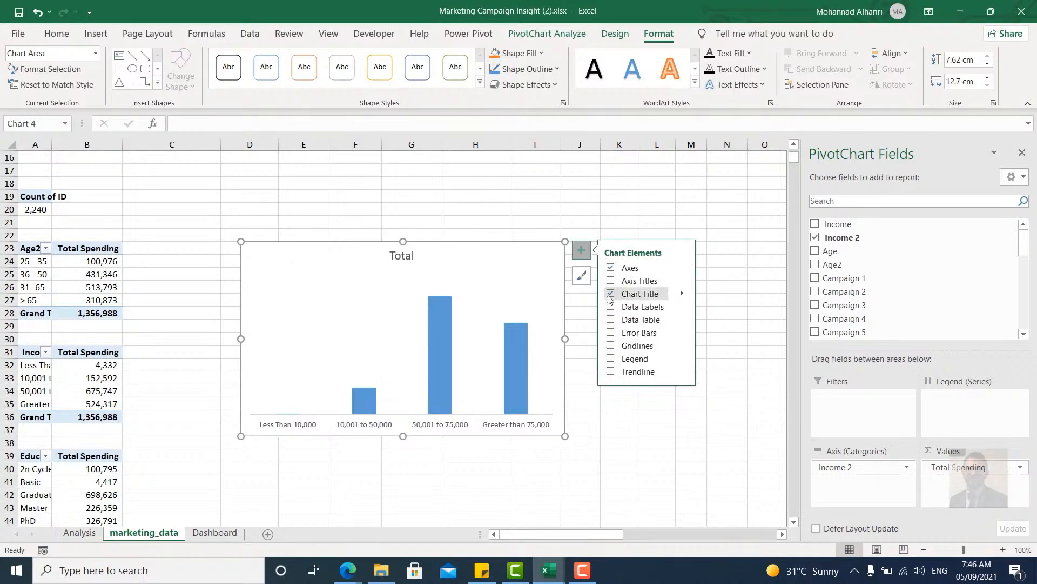
left_click(621, 293)
left_click(619, 306)
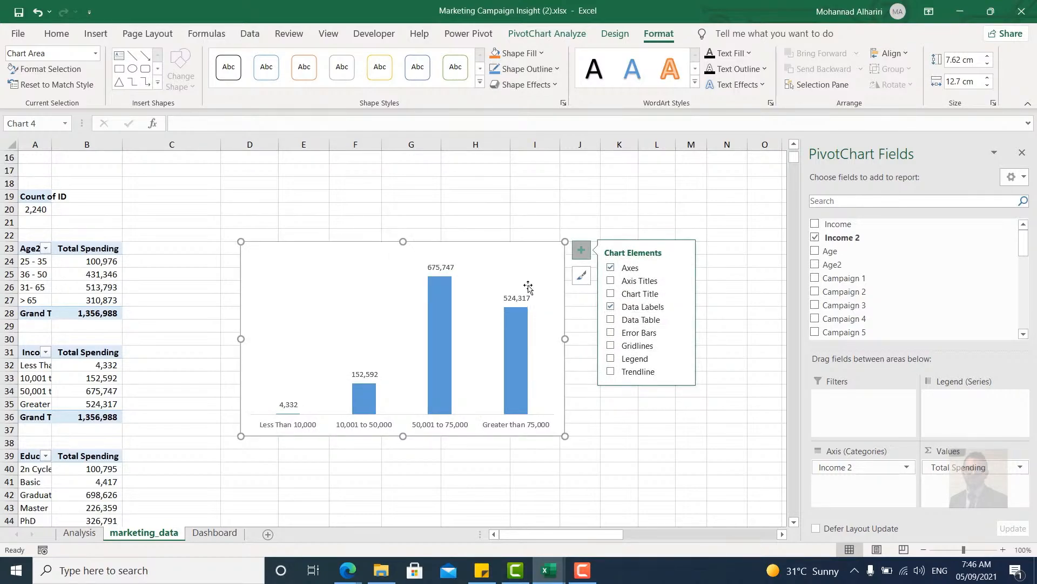
Cut the income spending chart and paste it on the Dashboard sheet.
left_click(552, 260)
left_click(558, 272)
key("ctrl+x")
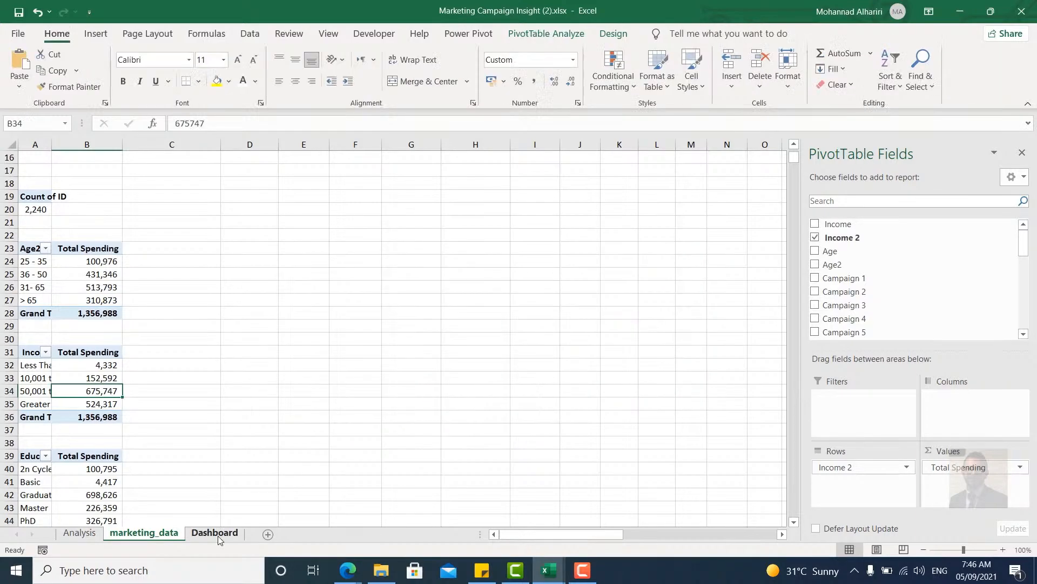
key("ctrl+Page_Down")
key("ctrl+v")
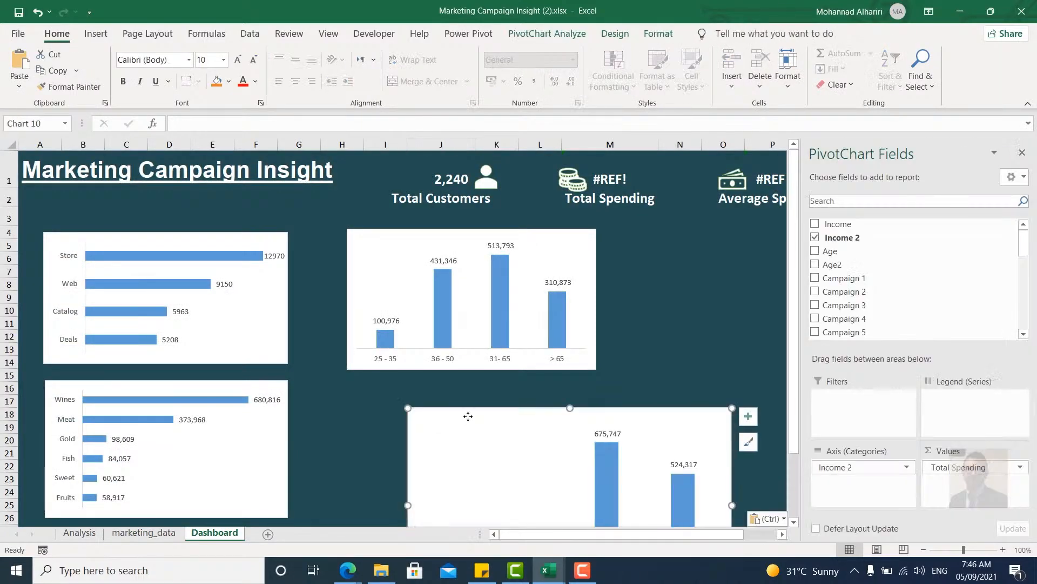
Fit the income spending chart below the age chart, about columns H to M and rows 15 to 26, wide enough to separate the category labels.
left_click_drag(428, 423, 352, 373)
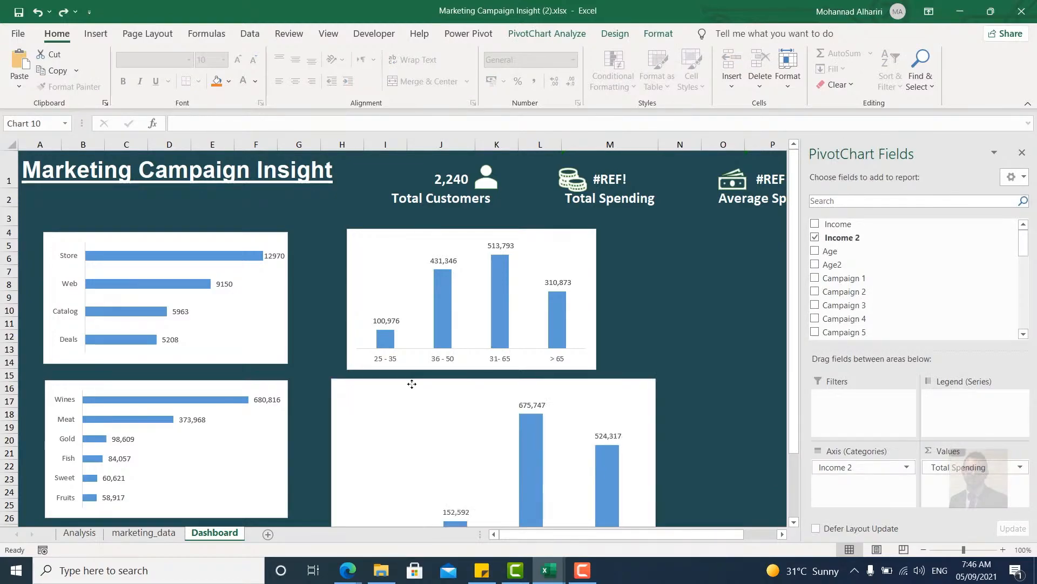
left_click(661, 475)
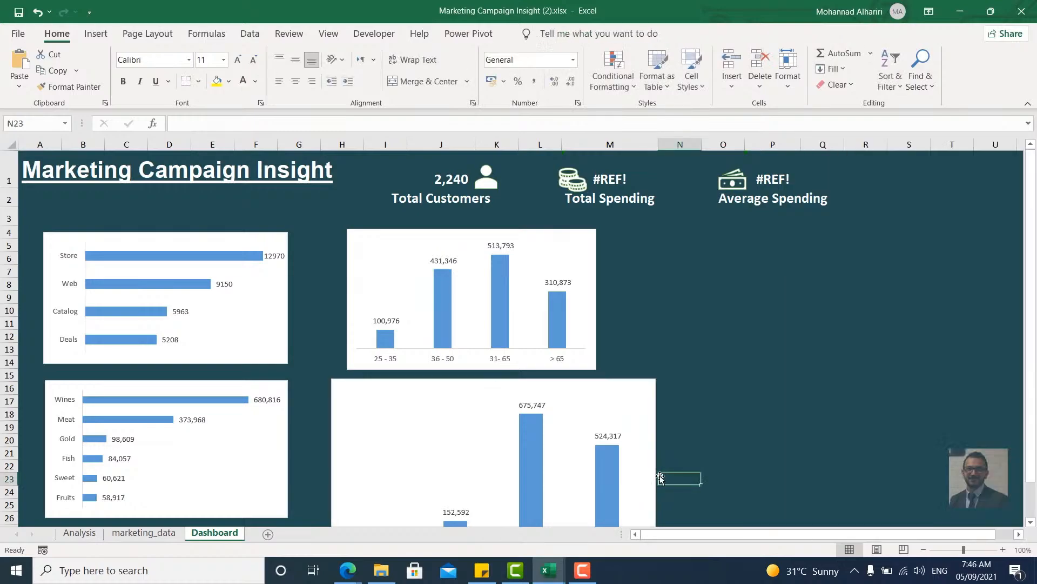
left_click(657, 475)
left_click_drag(657, 475, 597, 476)
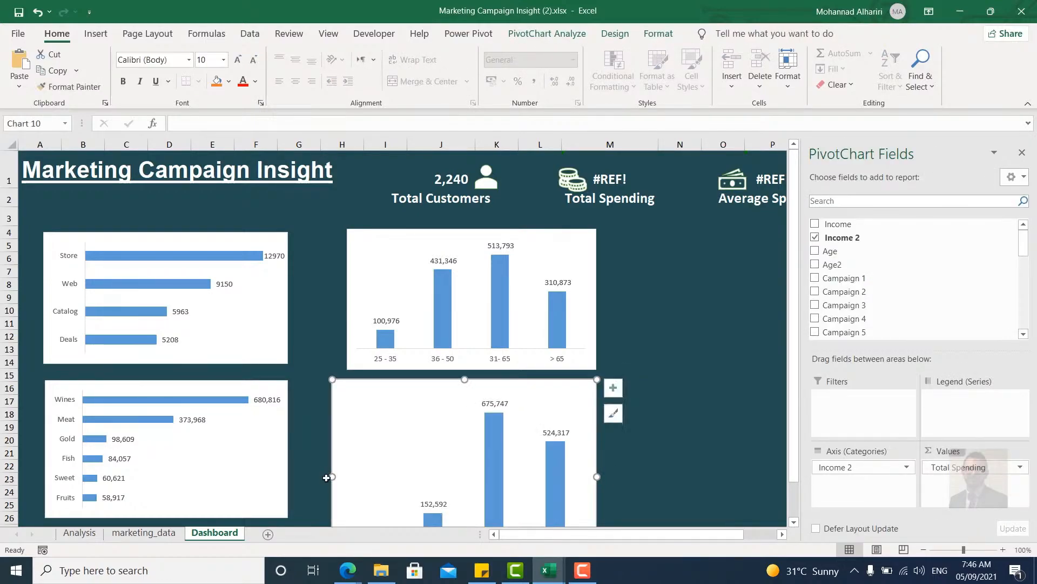
left_click_drag(332, 477, 347, 478)
scroll(487, 411, "down", 3)
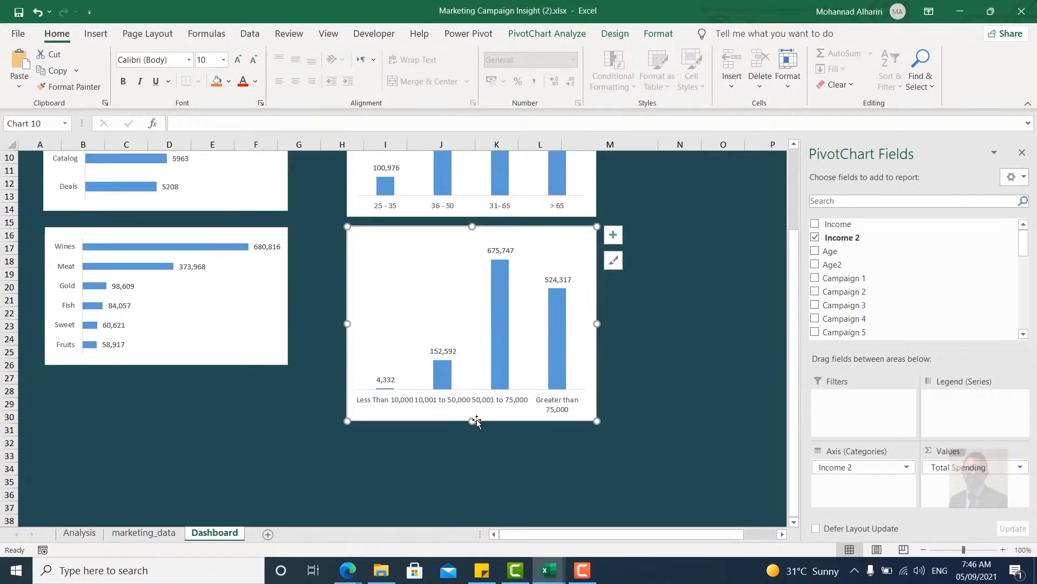
left_click_drag(475, 421, 470, 373)
left_click(469, 354)
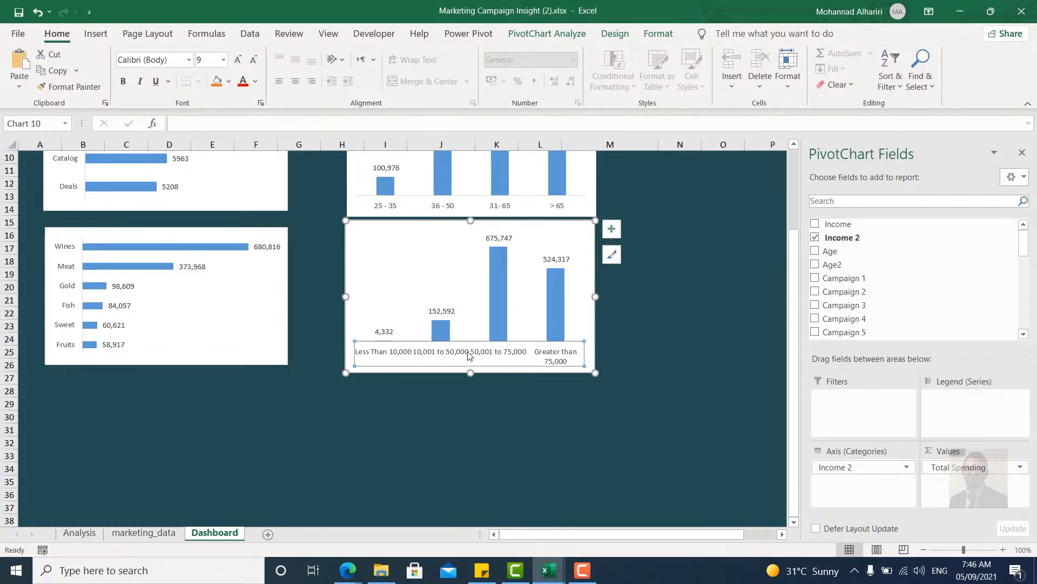
left_click_drag(346, 296, 331, 296)
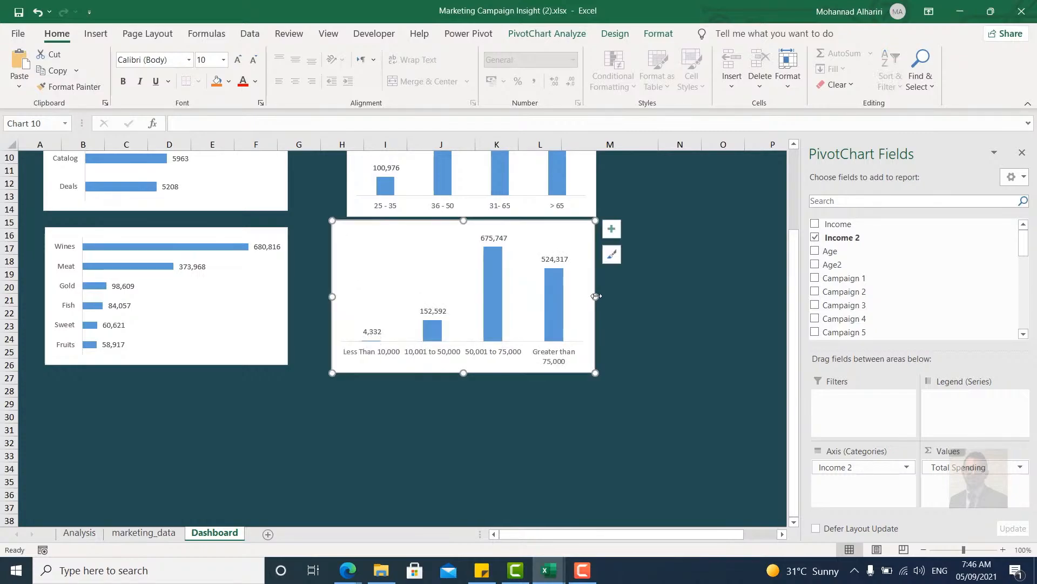
left_click_drag(596, 296, 616, 296)
scroll(626, 338, "up", 2)
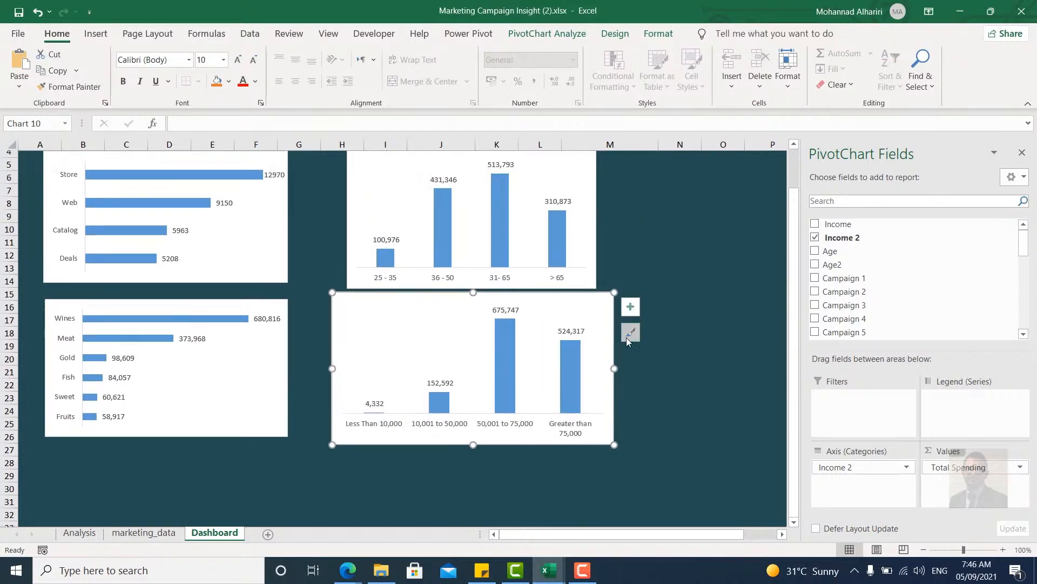
Insert a clustered column PivotChart from the Education PivotTable on the marketing_data sheet, without field buttons or a vertical value axis.
left_click(146, 536)
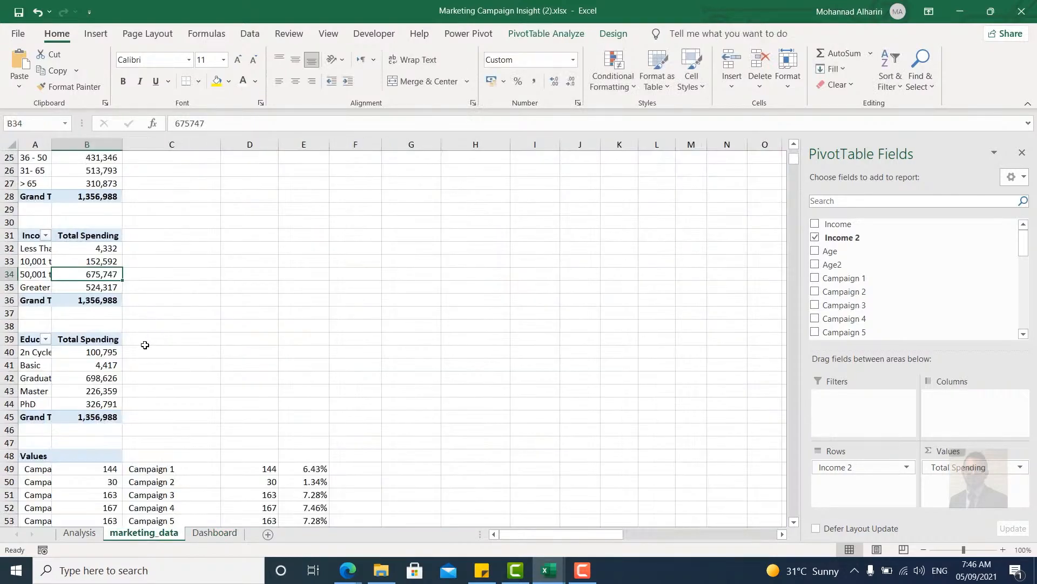
left_click(87, 366)
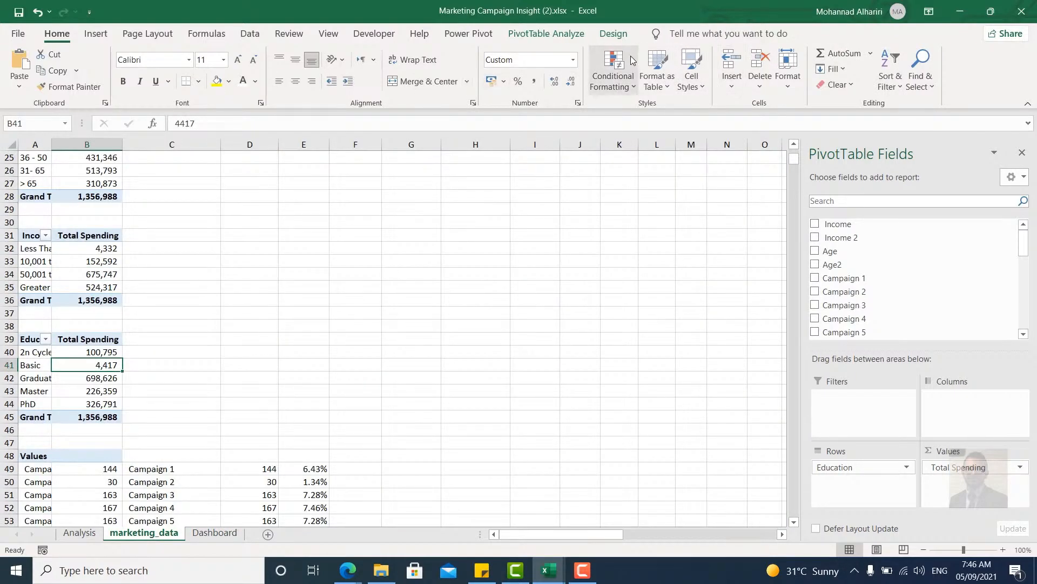
left_click(529, 34)
left_click(781, 89)
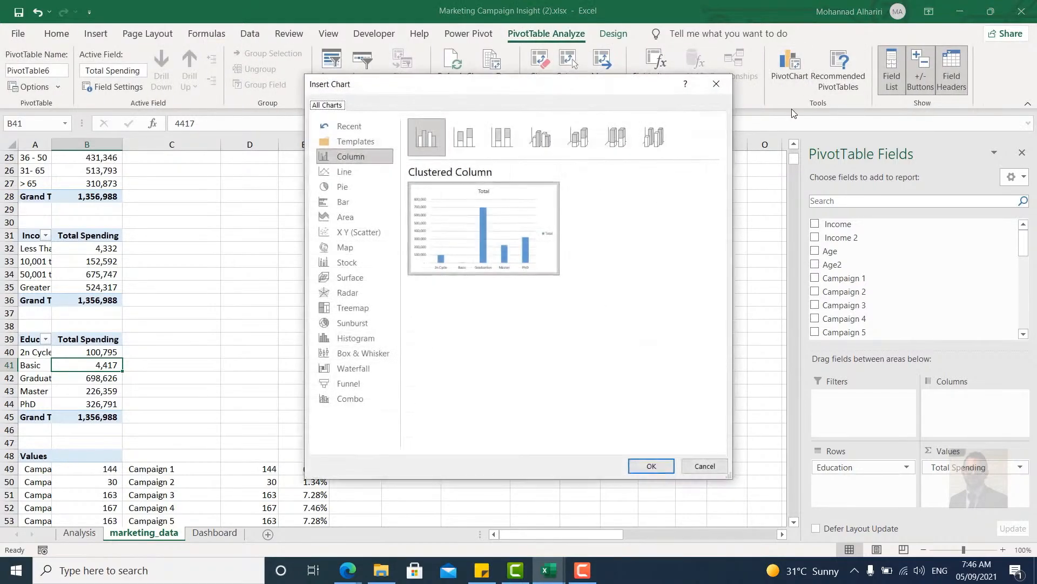
key("Return")
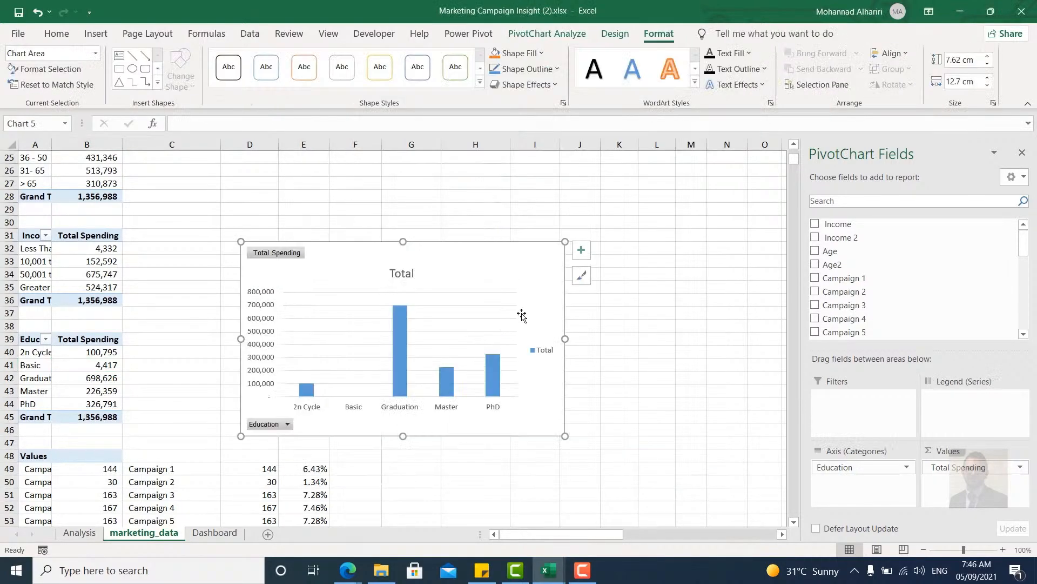
right_click(283, 255)
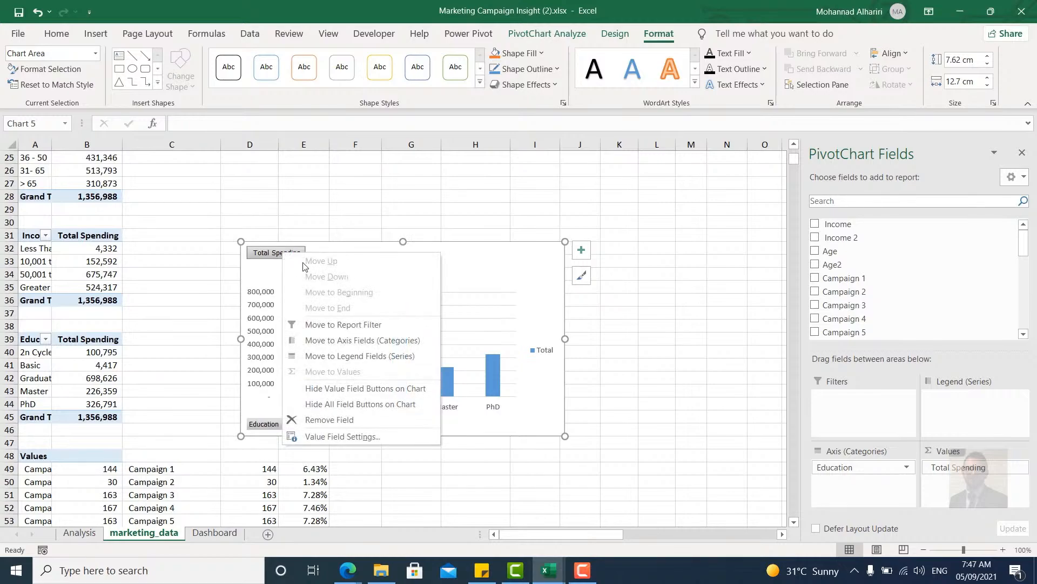
left_click(335, 403)
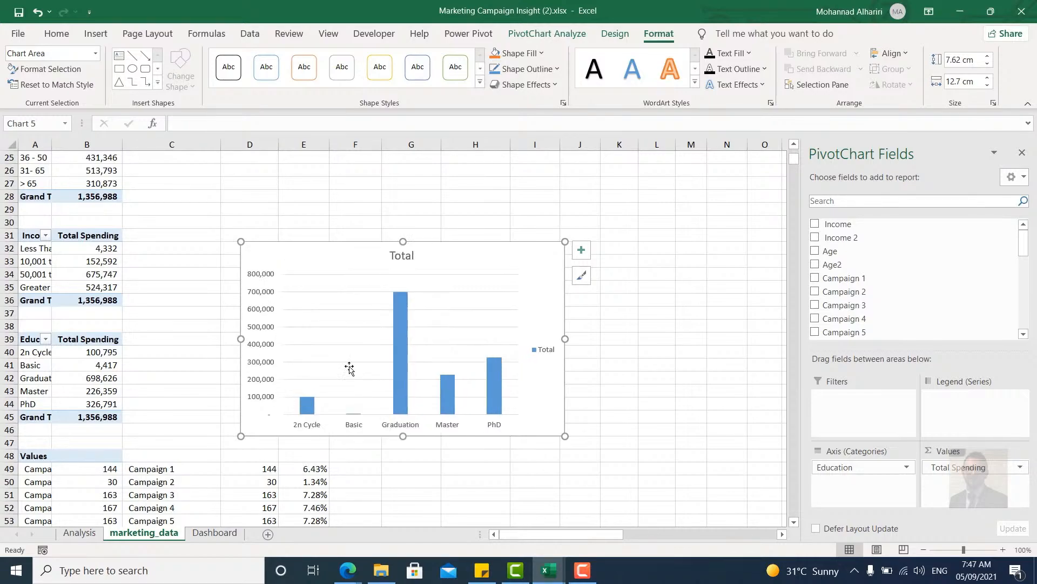
left_click(264, 330)
key("Delete")
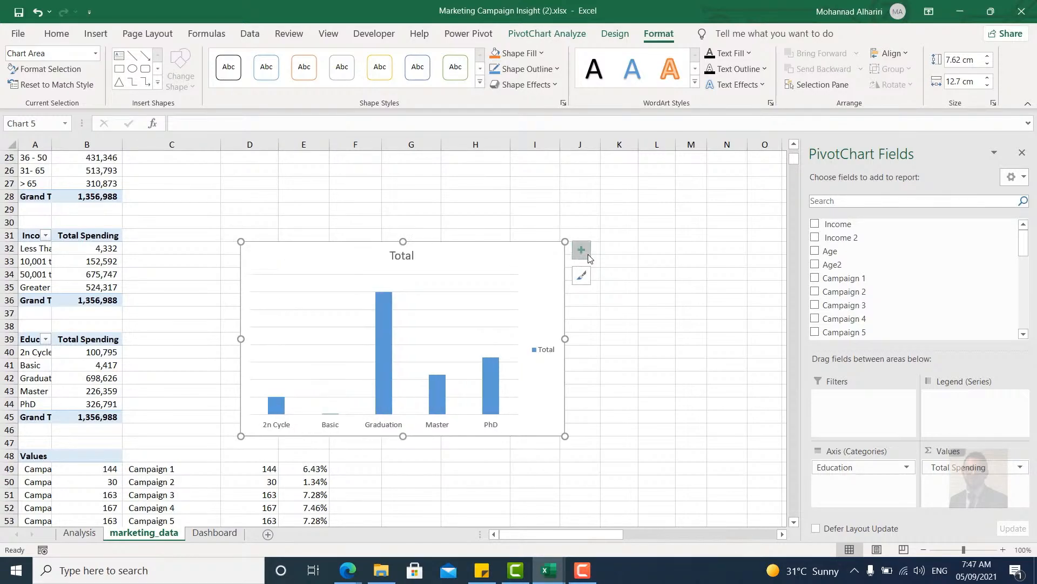
Remove the gridlines, legend and title from the education spending chart and show data labels.
left_click(582, 250)
left_click(611, 345)
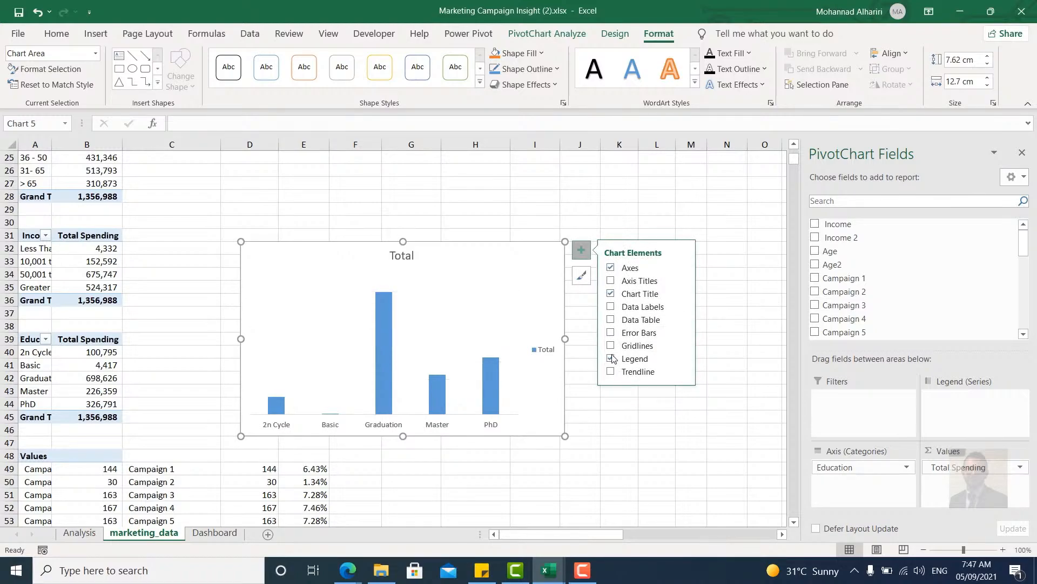
left_click(610, 358)
left_click(610, 294)
left_click(610, 306)
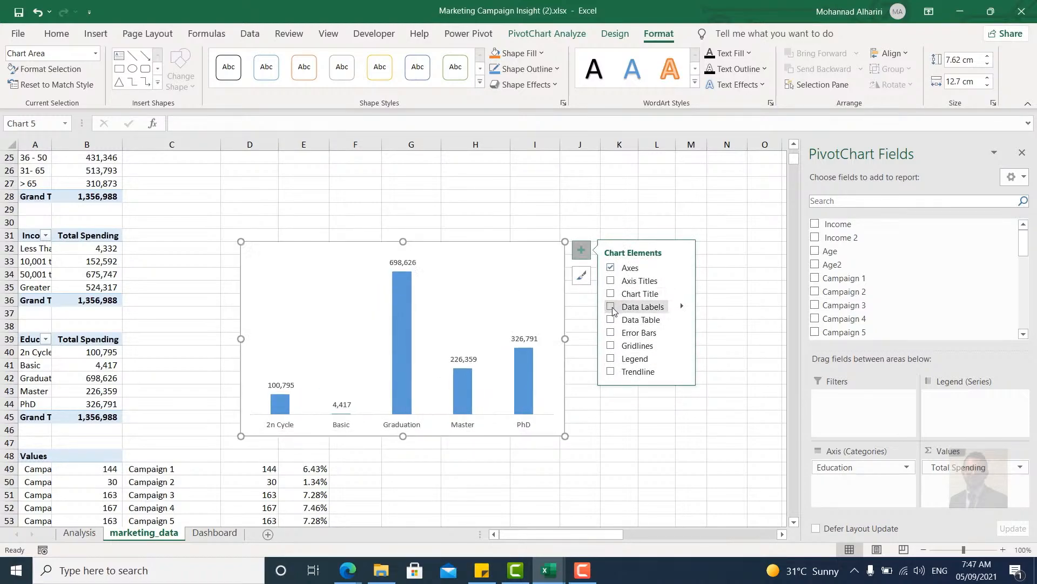
Cut the education spending chart and paste it on the Dashboard sheet at cell O10.
left_click(555, 267)
key("Delete")
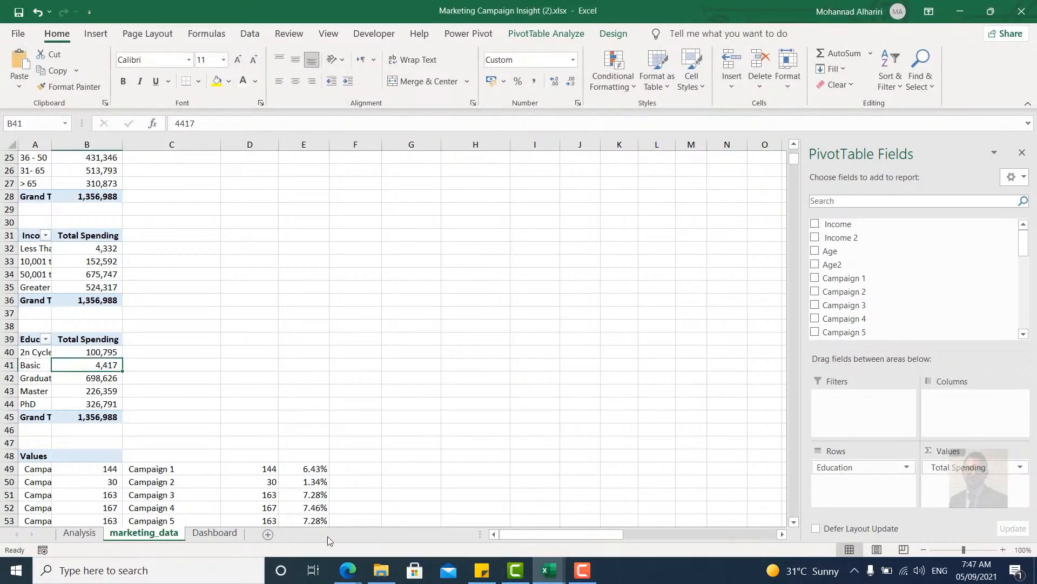
left_click(215, 532)
left_click_drag(709, 538, 721, 537)
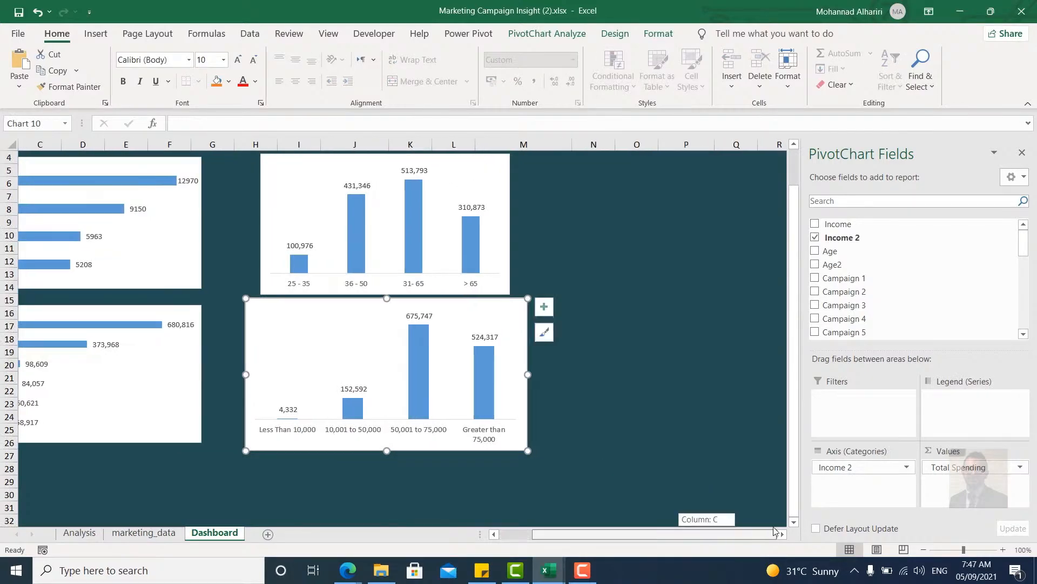
left_click(642, 234)
scroll(642, 223, "up", 1)
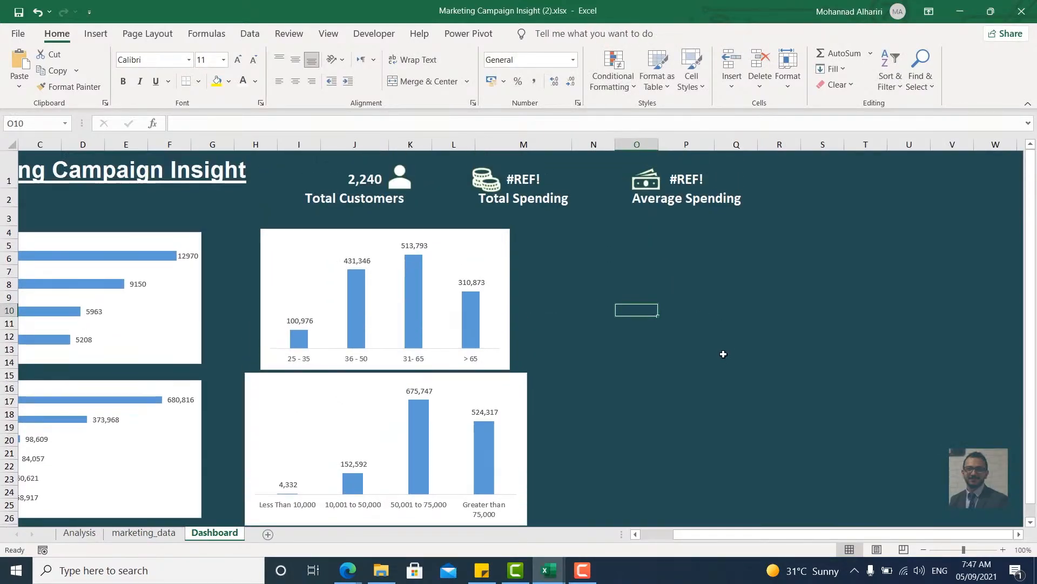
key("ctrl+v")
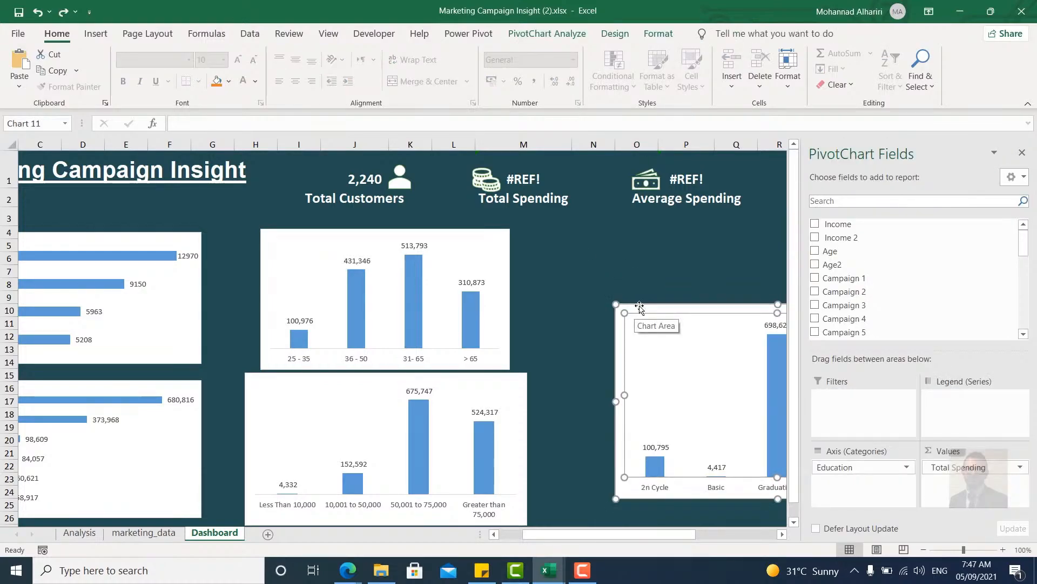
Fit the education spending chart beside the age chart, about columns N to R and rows 4 to 14.
left_click_drag(635, 306, 584, 227)
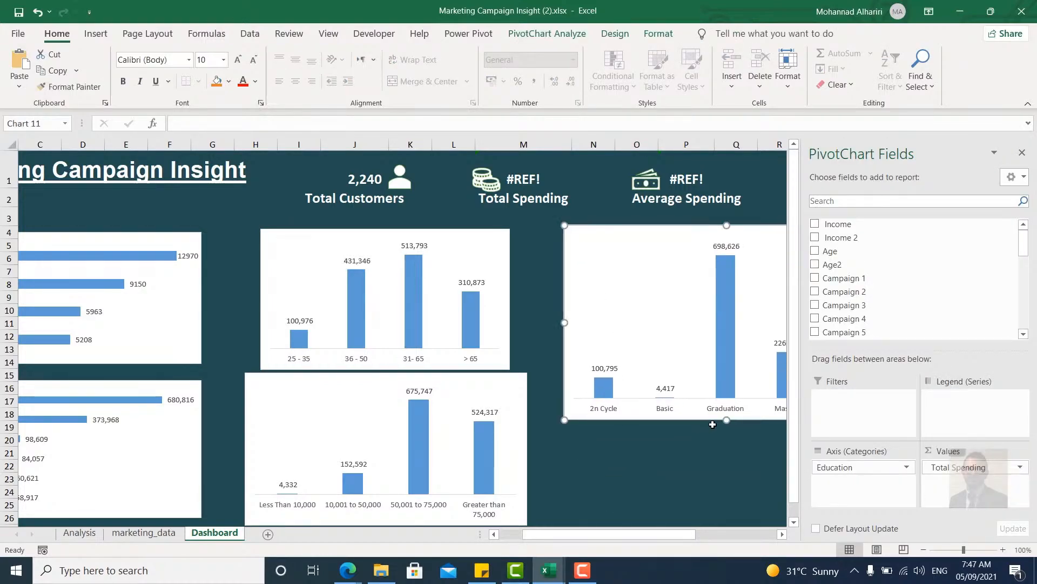
left_click_drag(726, 419, 726, 366)
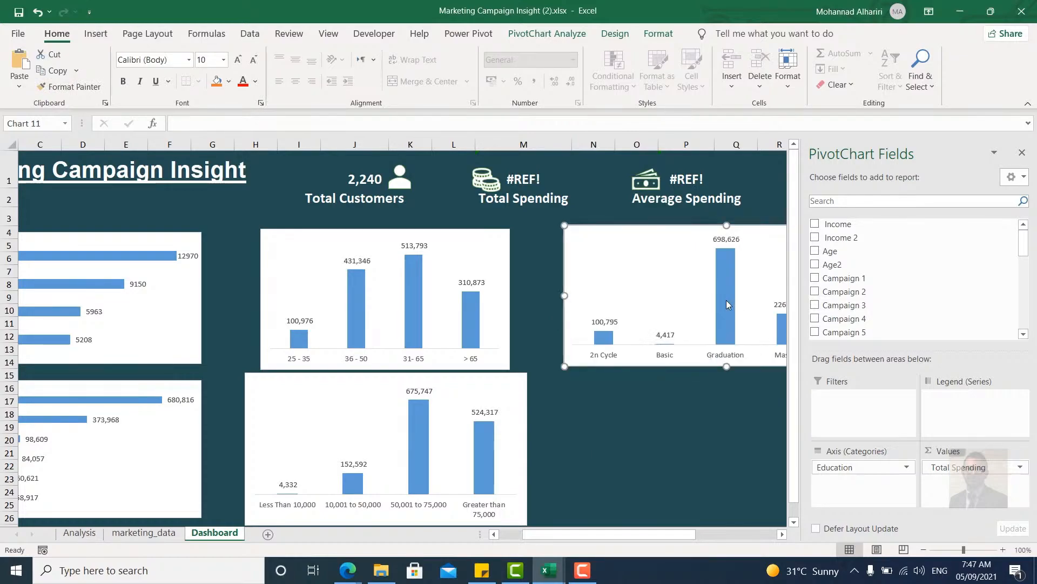
left_click_drag(564, 295, 656, 295)
left_click(682, 244)
left_click_drag(646, 247, 584, 238)
key("ctrl+z")
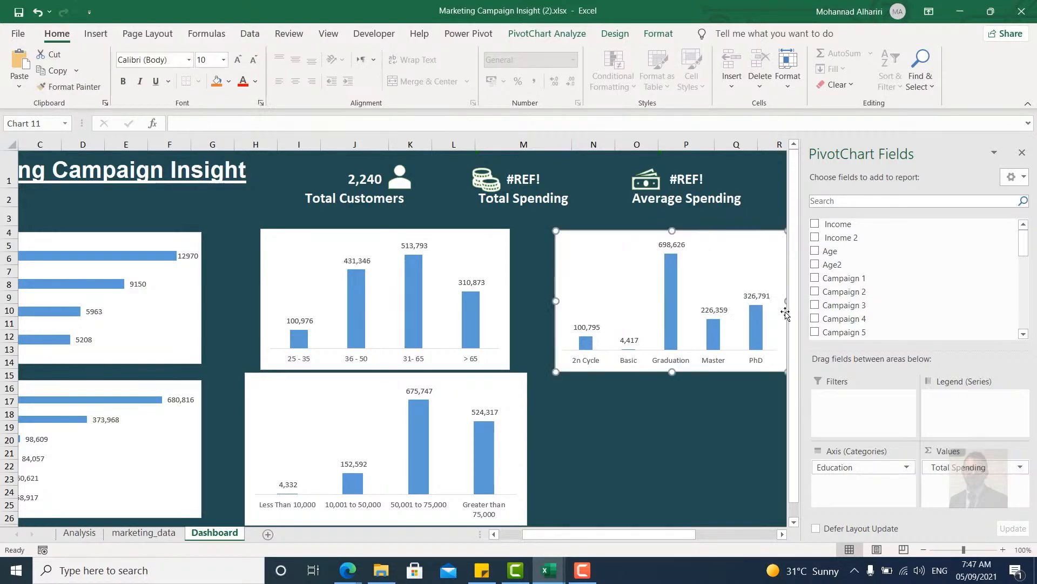
Autofit column A on the marketing_data sheet and select the campaign names in C49:C53.
left_click(144, 532)
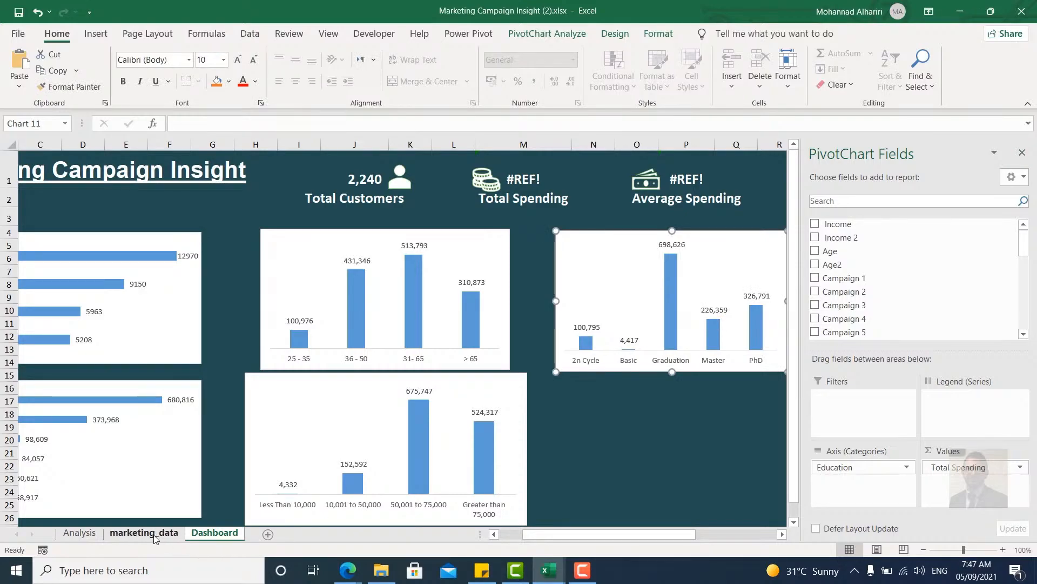
scroll(162, 372, "down", 1)
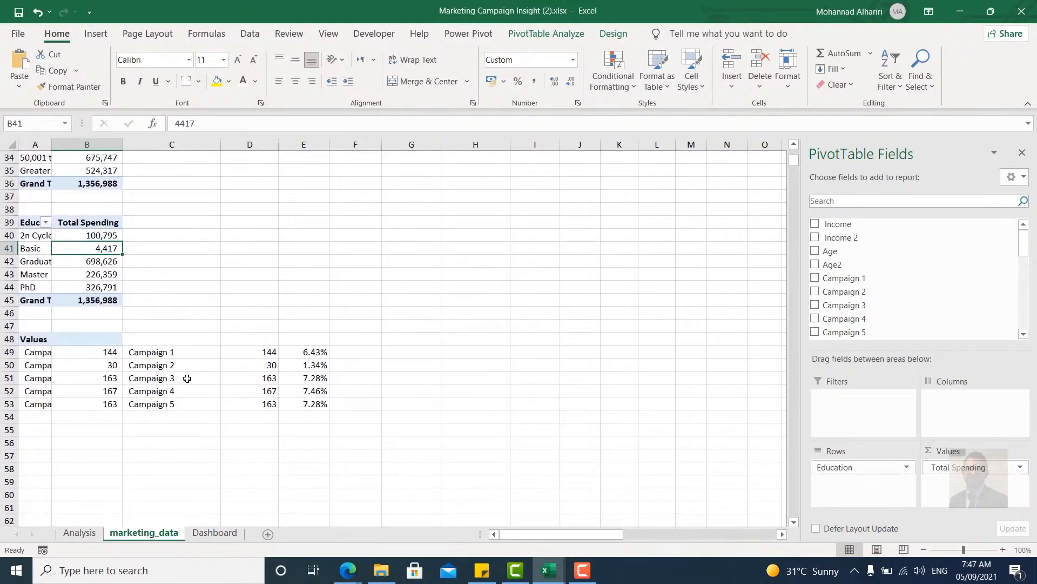
double_click(52, 144)
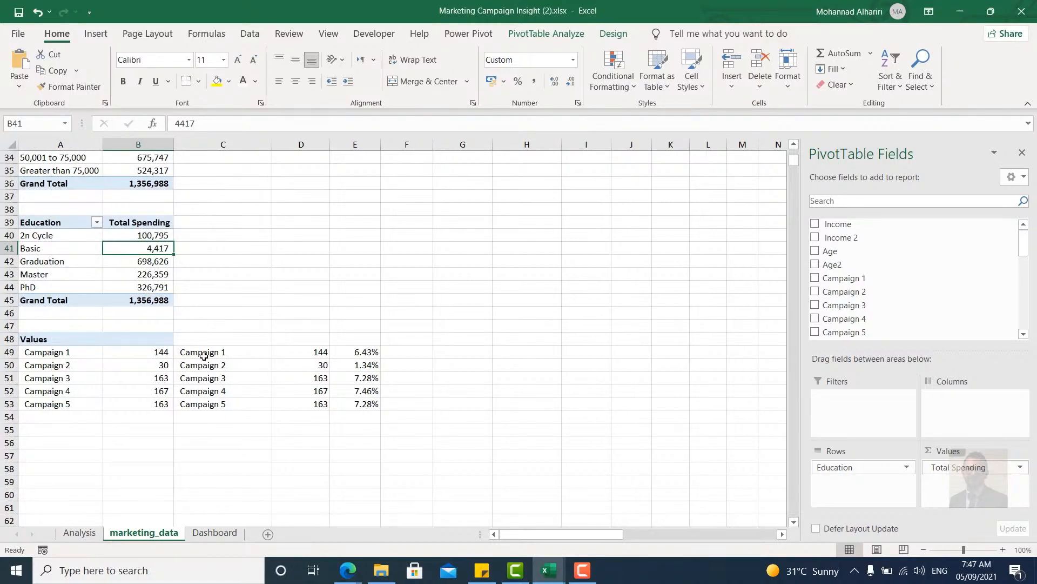
left_click_drag(204, 356, 198, 402)
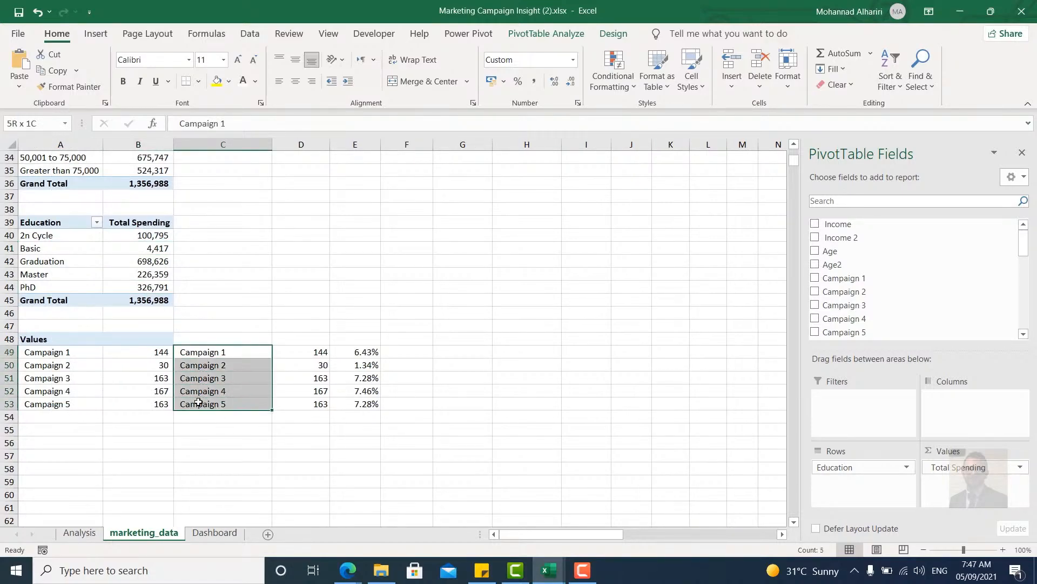
Insert a 2-D clustered column chart from the campaign names in A49:A53 and the percentages in E49:E53.
type("Campaign 1 Campaign 2 Campaign 3 Campaign 4 Campaign 5")
left_click_drag(66, 353, 72, 404)
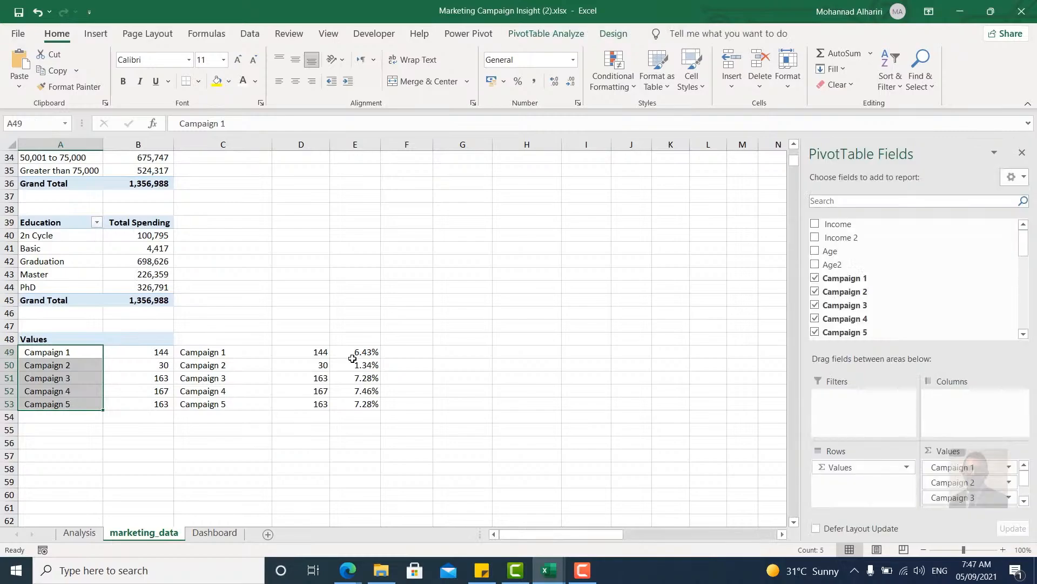
left_click_drag(359, 352, 362, 405, "ctrl")
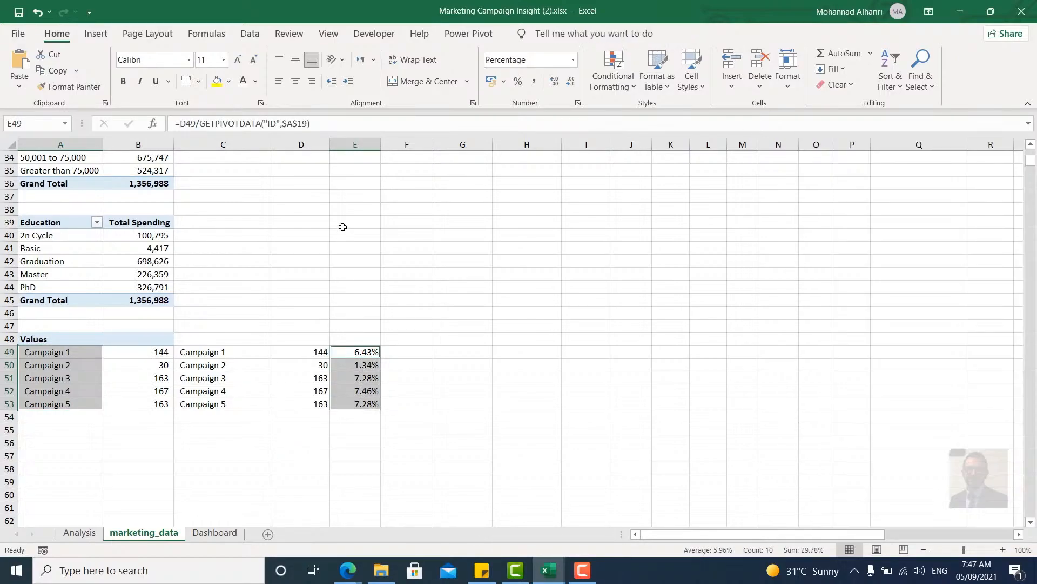
left_click(468, 34)
left_click(95, 34)
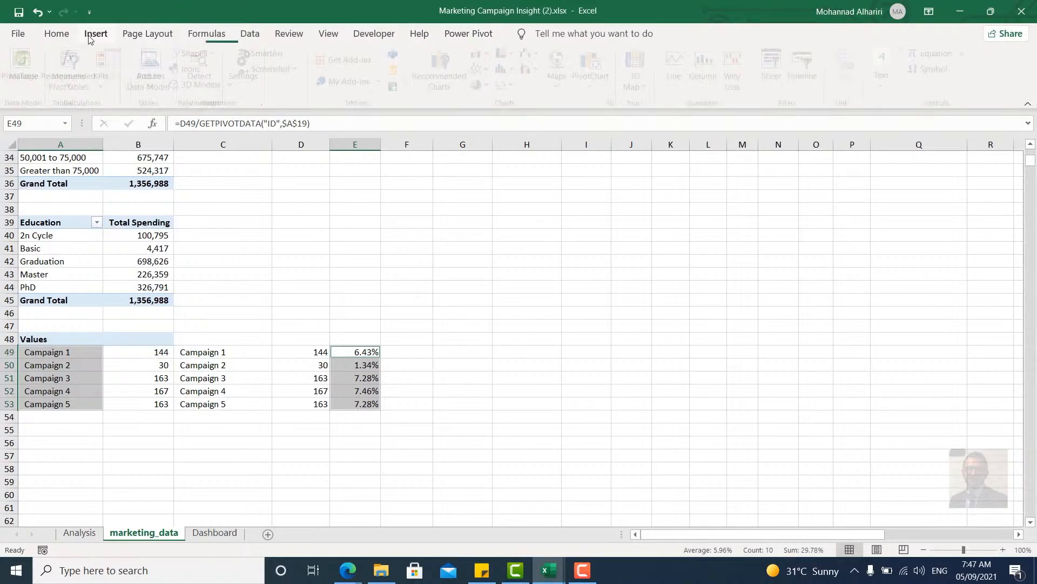
left_click(495, 54)
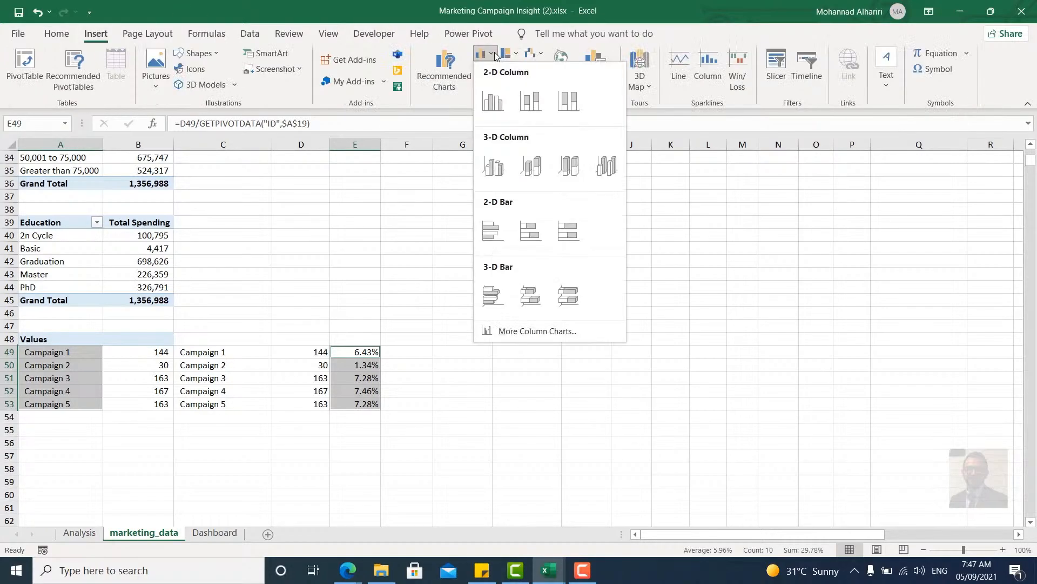
left_click(502, 115)
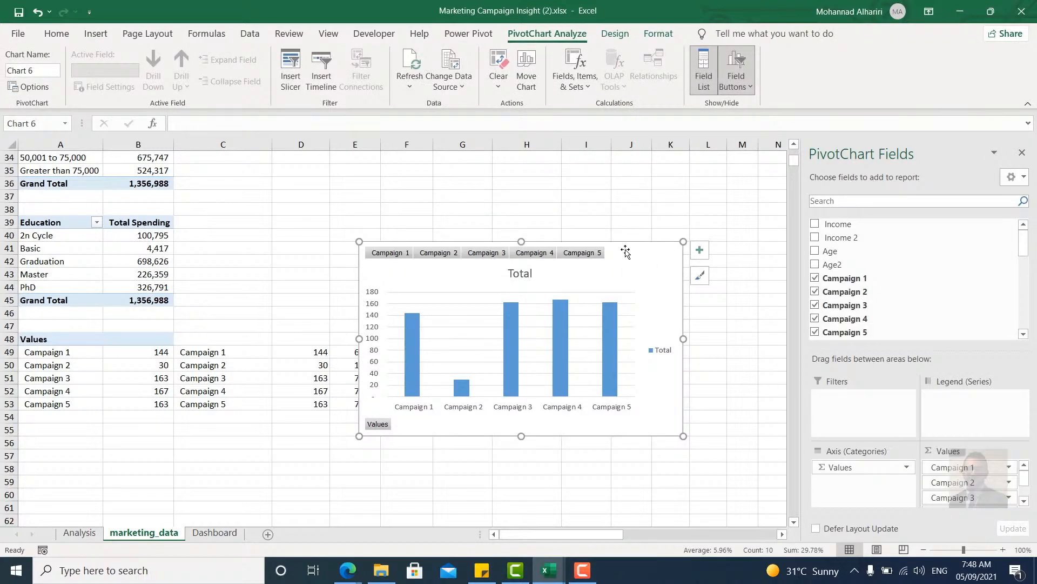
Hide all field buttons on the pivot chart, remove its legend, gridlines and title, and show data labels.
left_click(736, 81)
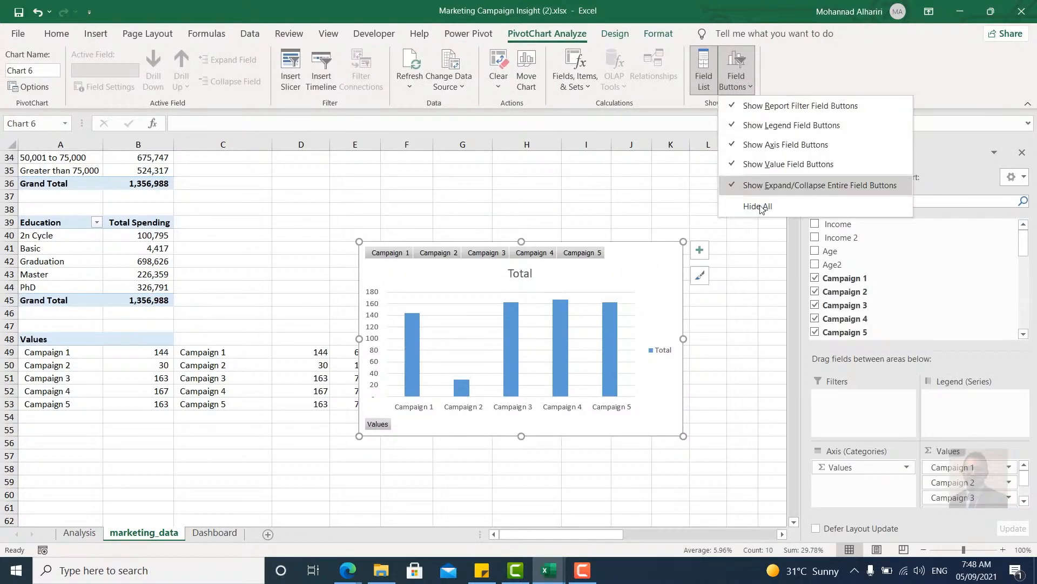
left_click(762, 206)
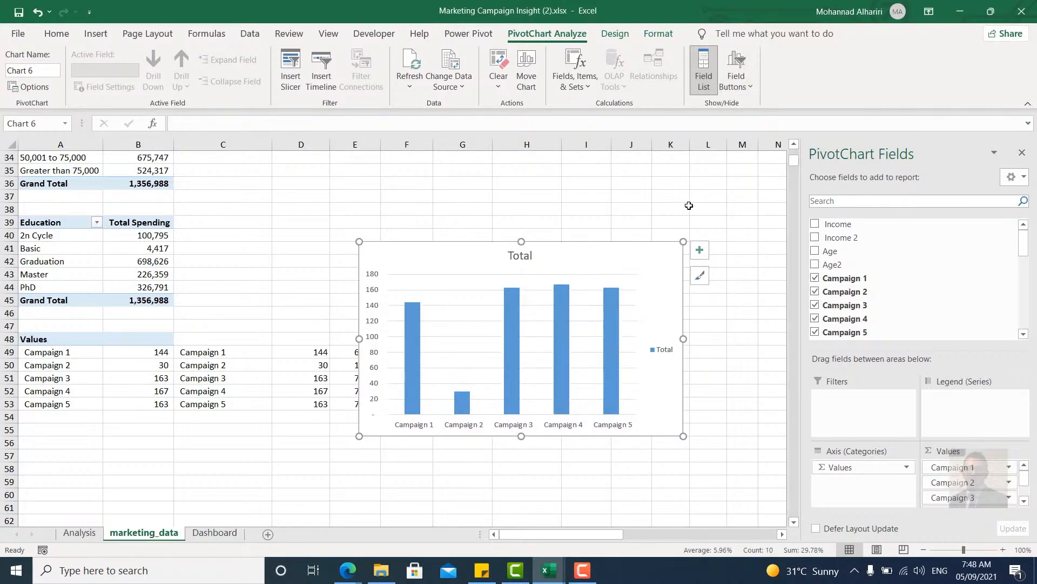
left_click(700, 249)
left_click(729, 359)
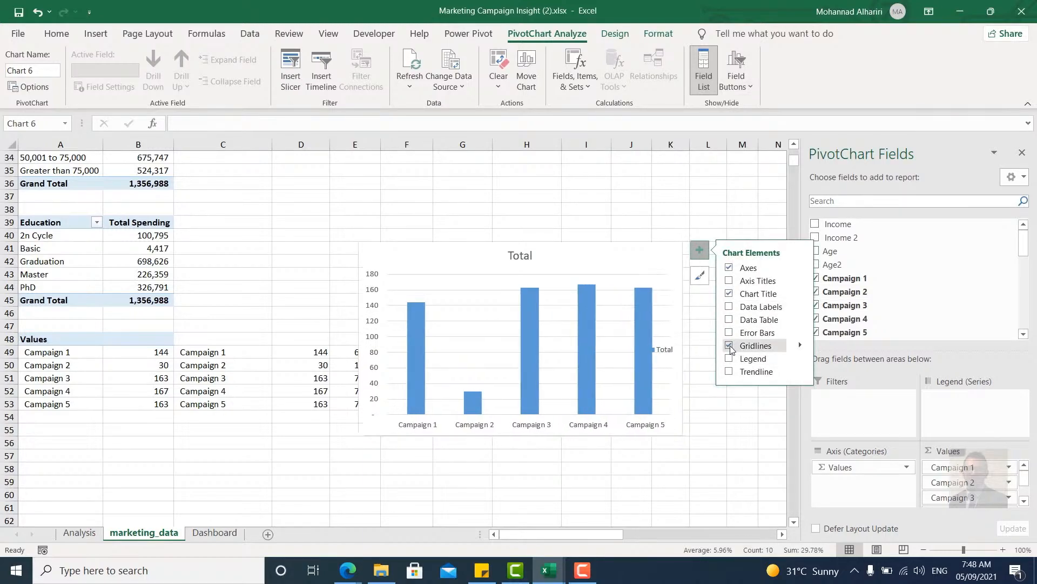
left_click(729, 345)
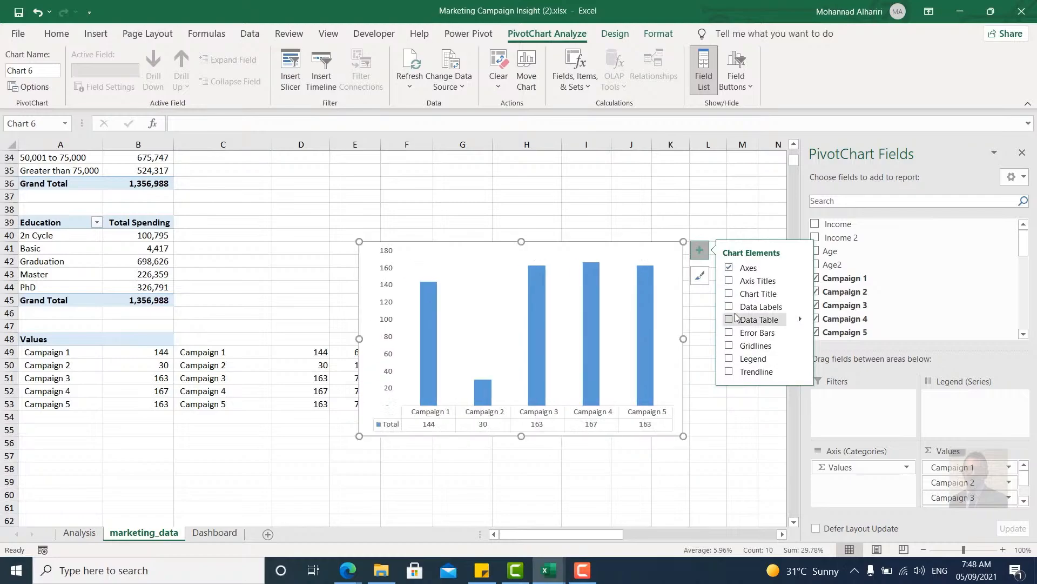
left_click(729, 293)
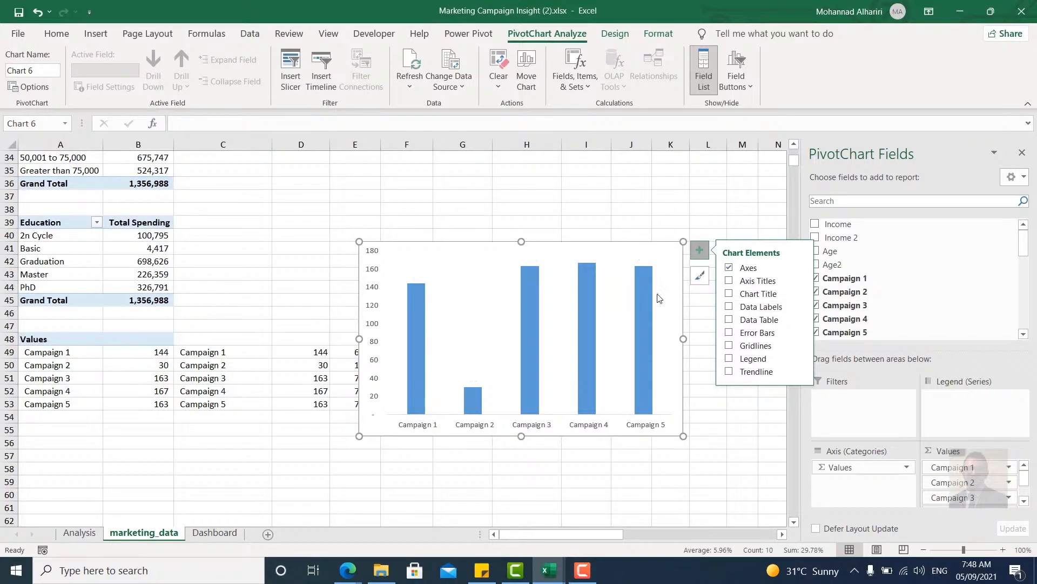
left_click(729, 307)
key("Escape")
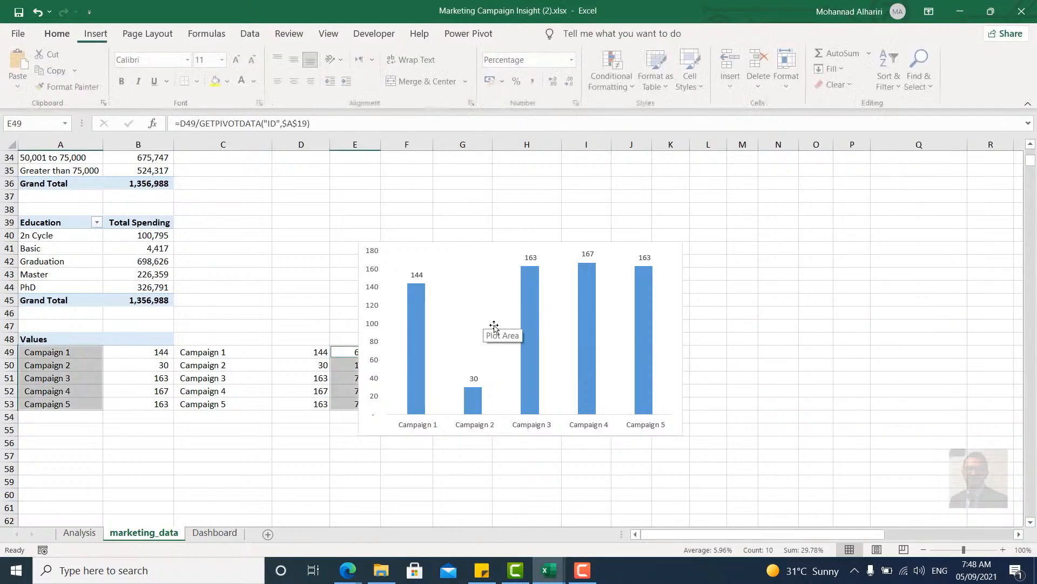
Delete the campaign pivot chart from the marketing_data sheet.
left_click(571, 338)
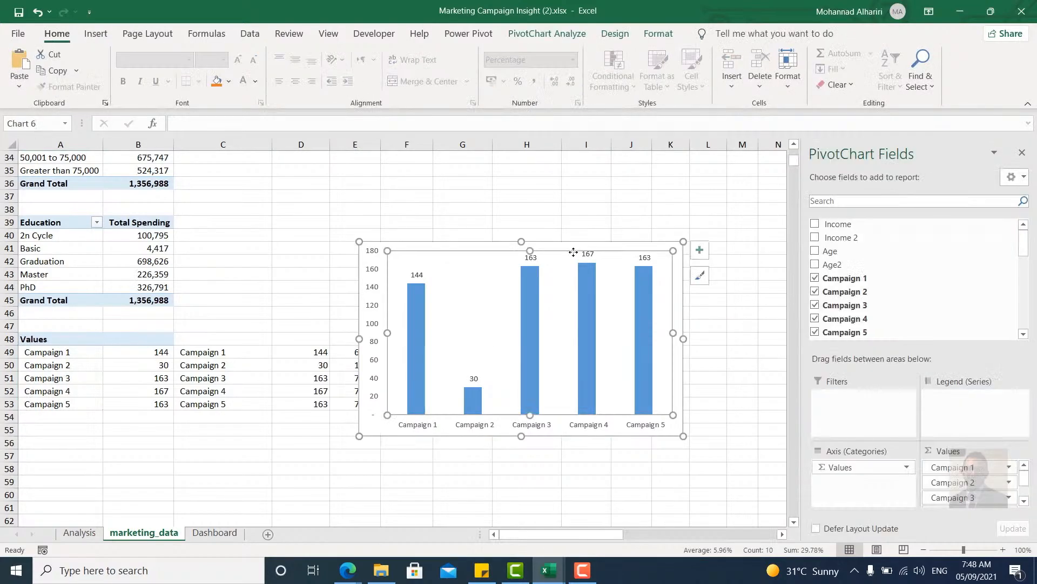
left_click(378, 428)
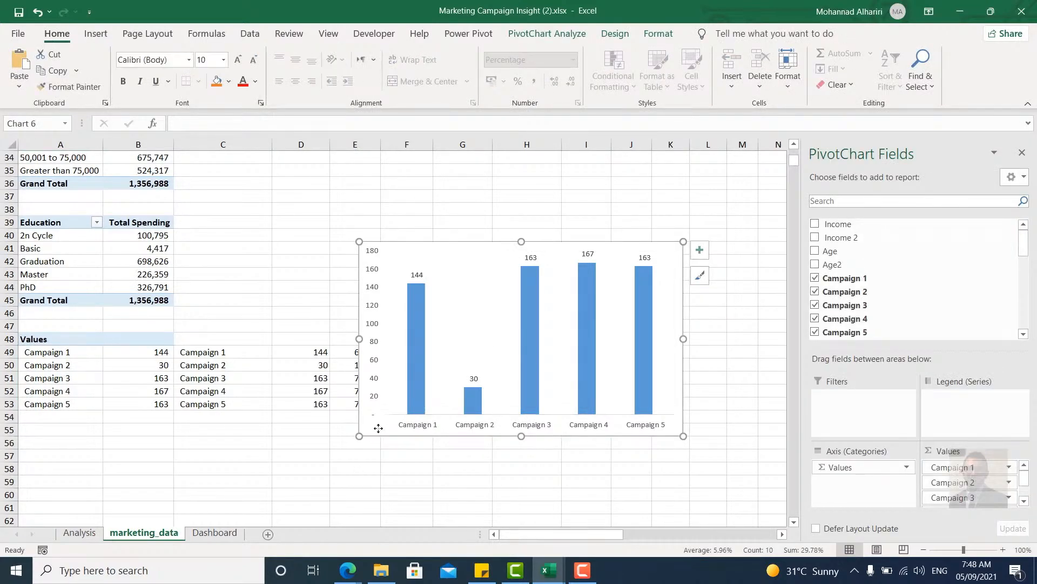
key("Delete")
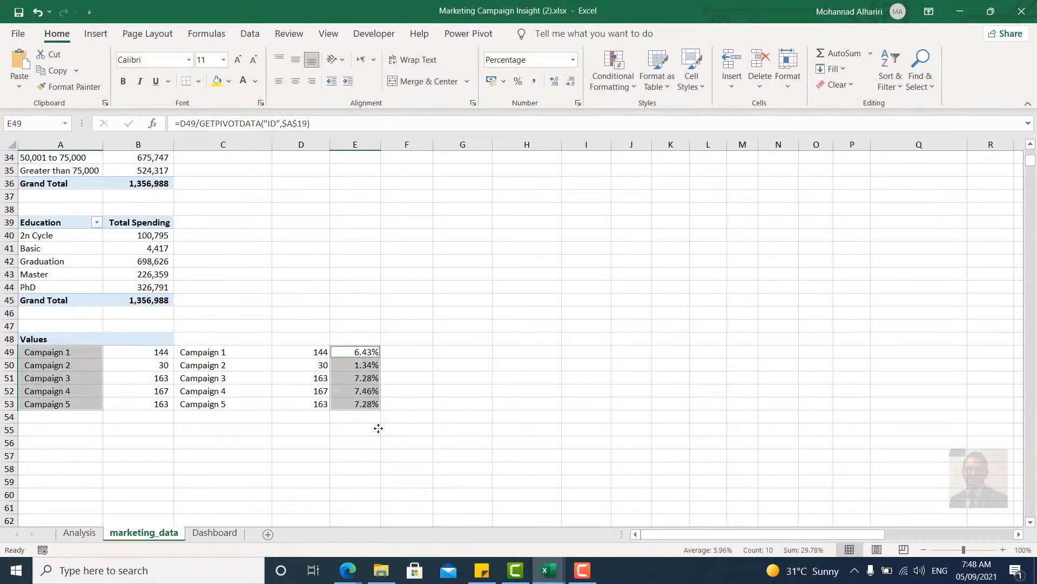
Insert a 2-D clustered column chart from the campaign names in C49:C53 and the percentages in E49:E53.
left_click(246, 354)
left_click_drag(245, 373, 247, 405)
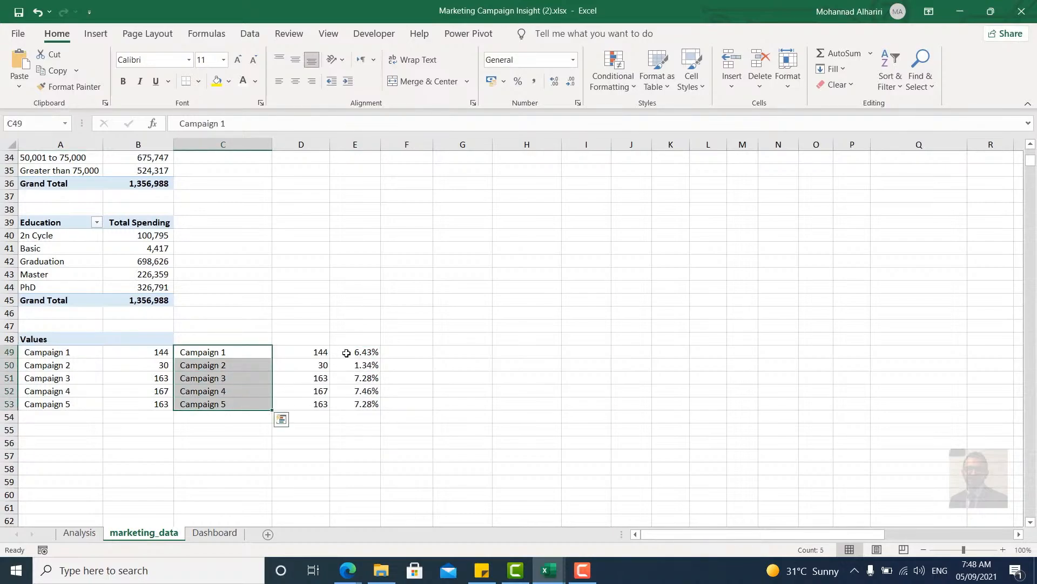
left_click_drag(346, 353, 355, 403)
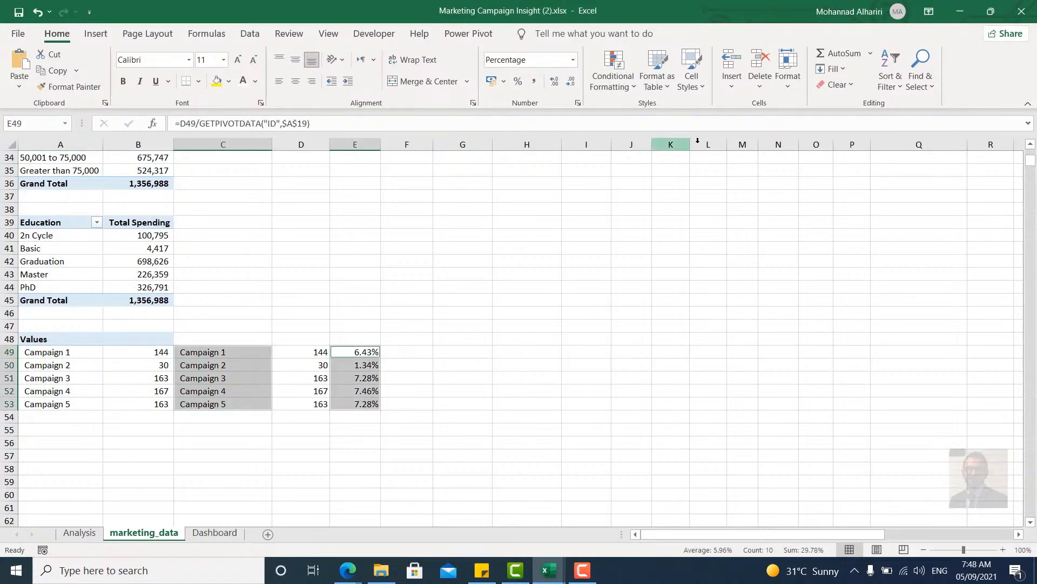
left_click(95, 33)
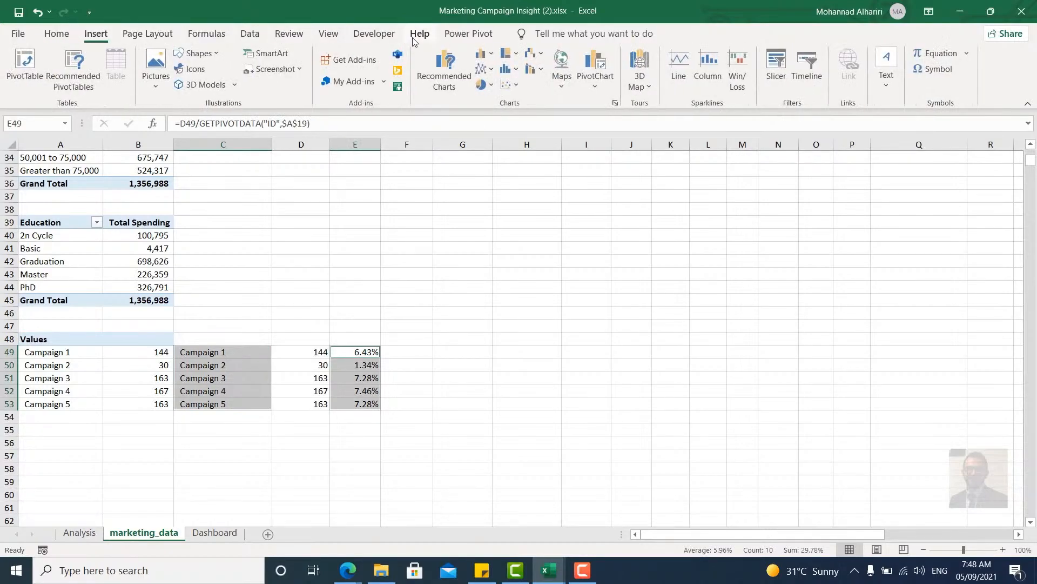
left_click(481, 54)
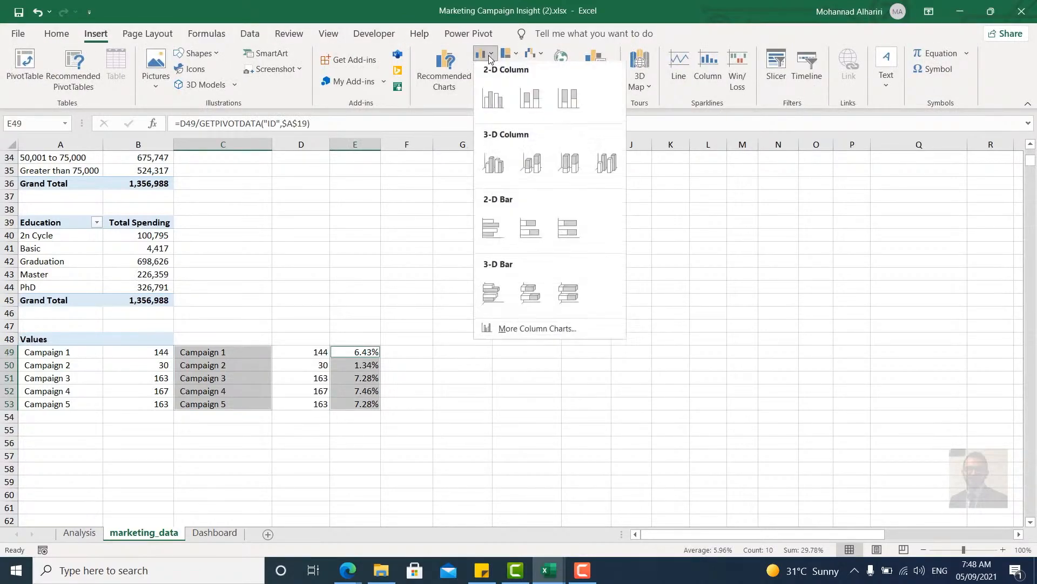
left_click(493, 102)
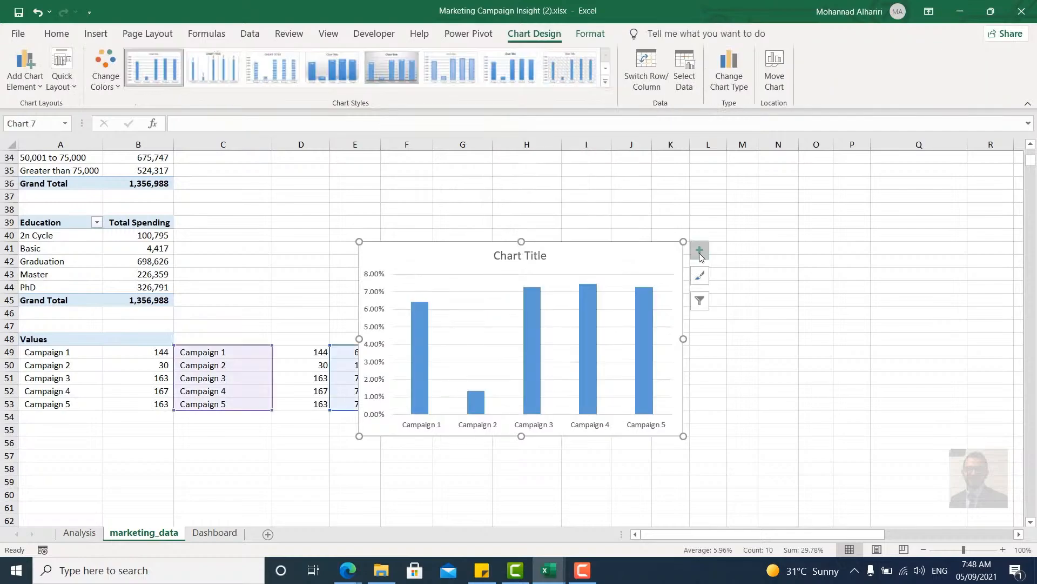
Show data labels on the campaign percentage chart and remove its title and gridlines.
left_click(700, 250)
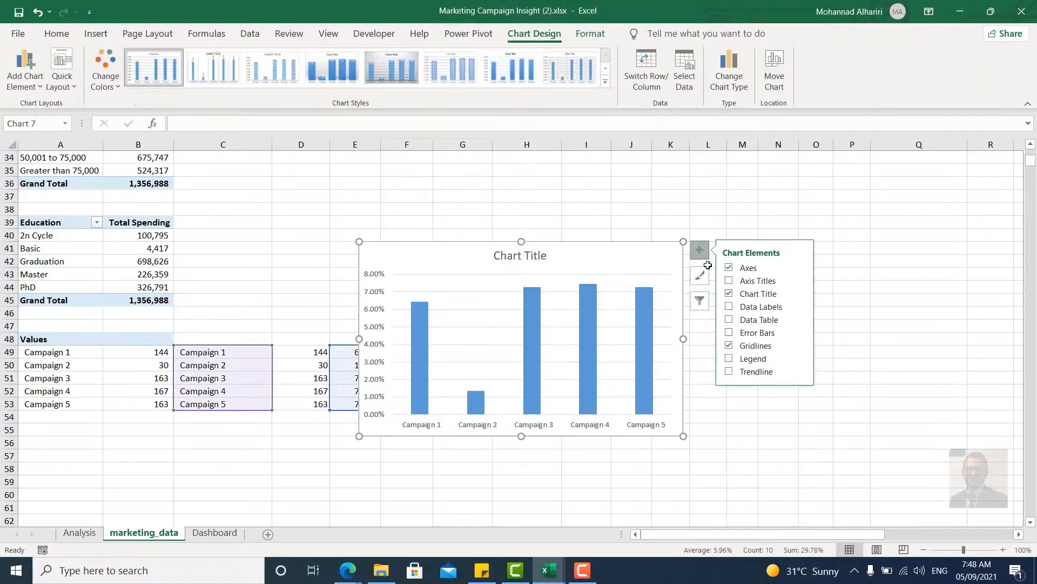
left_click(749, 311)
left_click(734, 294)
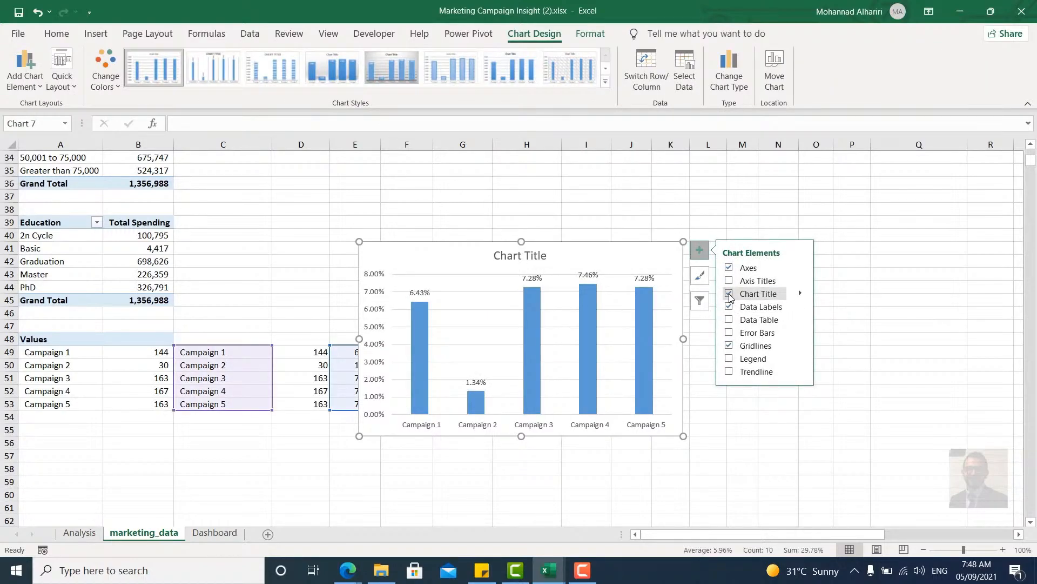
left_click(730, 345)
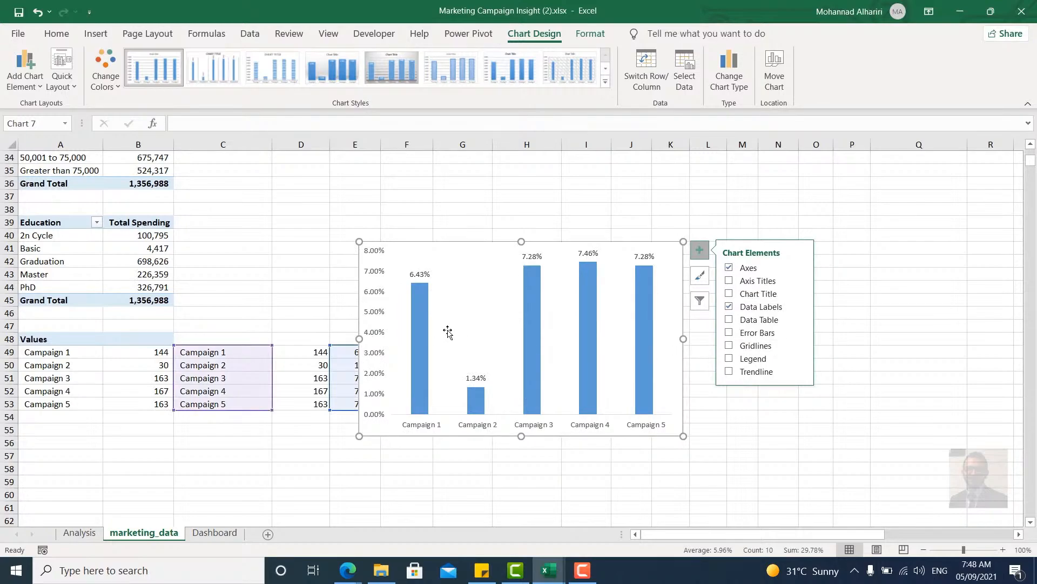
Remove the vertical percentage axis from the campaign chart, keeping the campaign names along the horizontal axis.
left_click(735, 268)
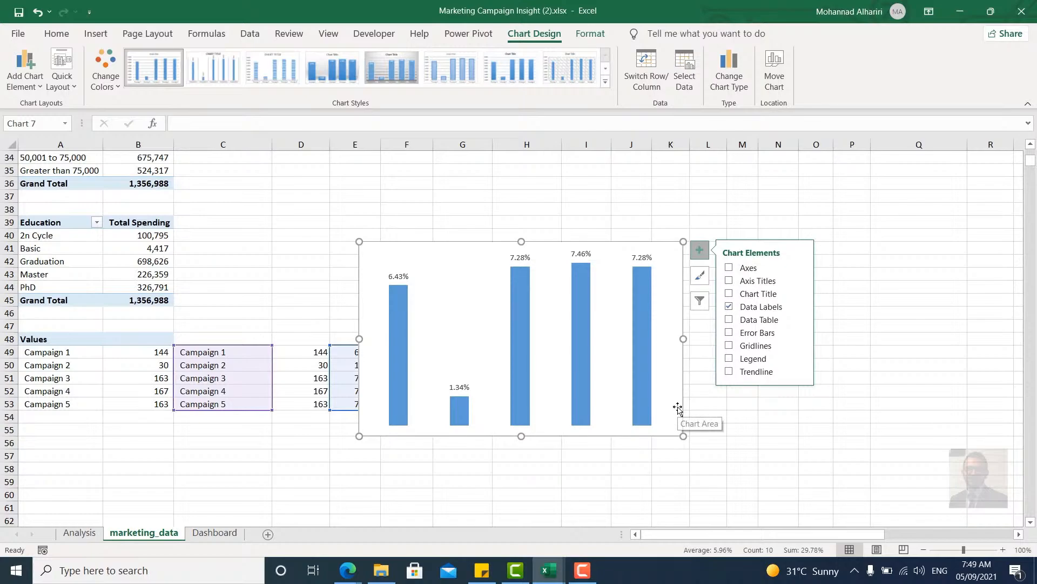
left_click(732, 269)
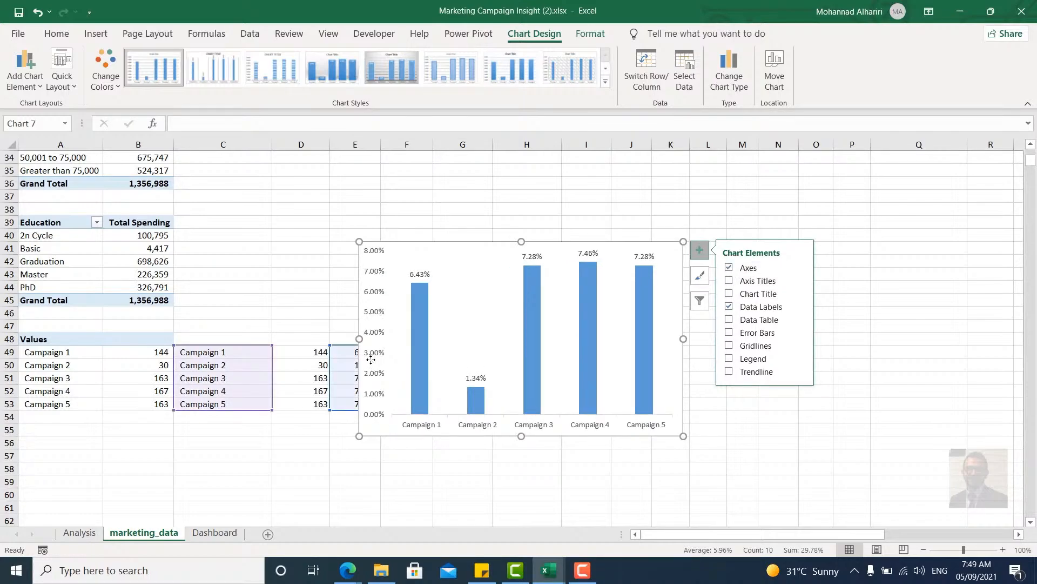
left_click(383, 319)
key("Delete")
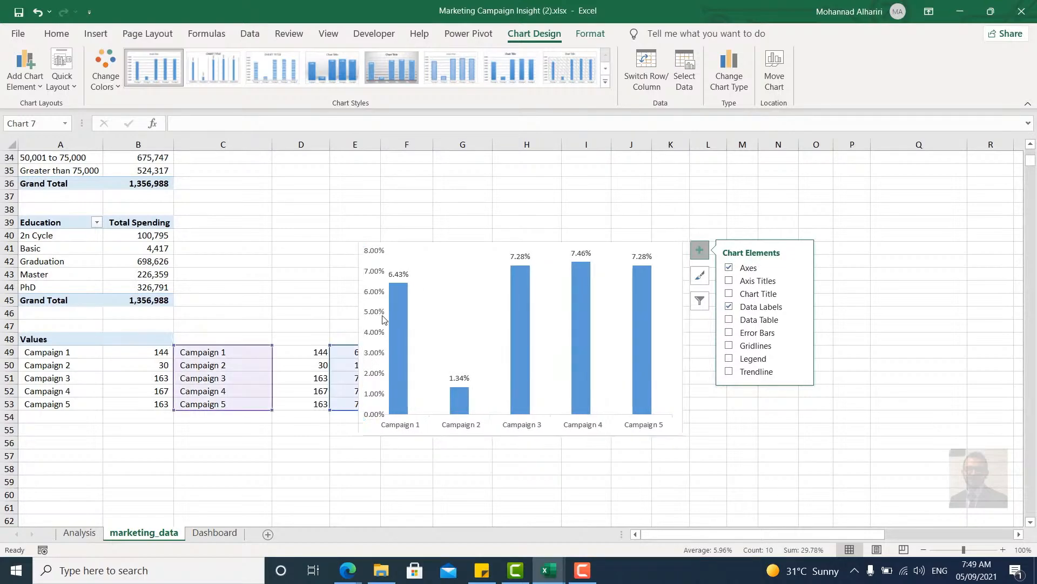
Cut the campaign percentage chart from marketing_data and paste it at cell P18 of the Dashboard sheet.
key("Delete")
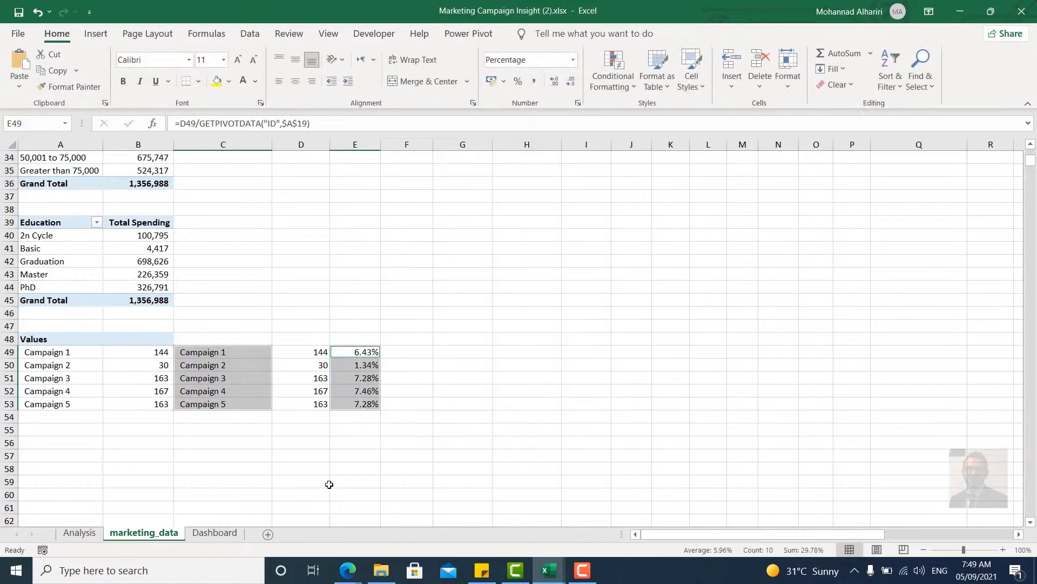
key("ctrl+Page_Down")
left_click(660, 417)
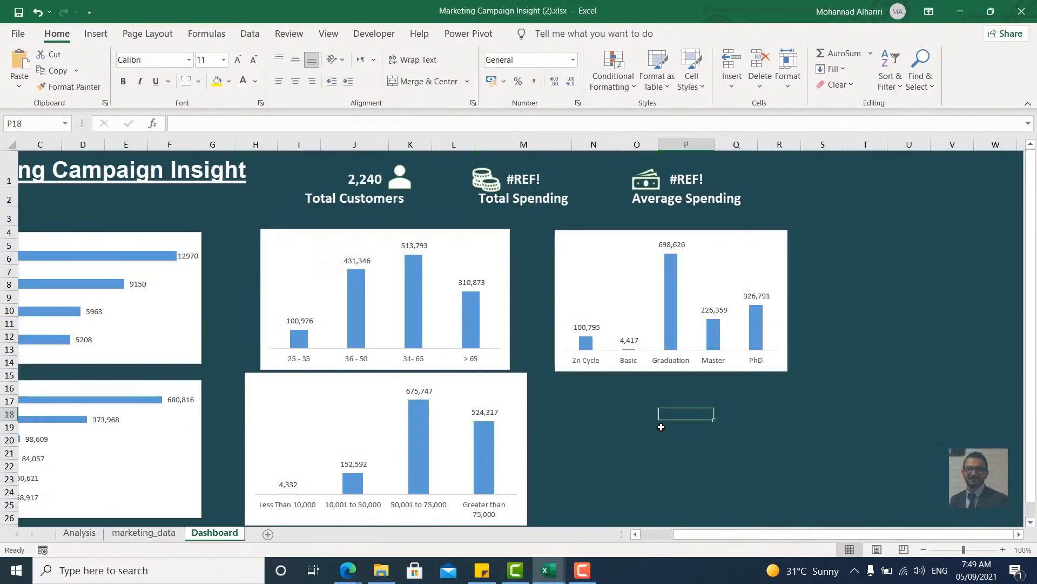
key("ctrl+v")
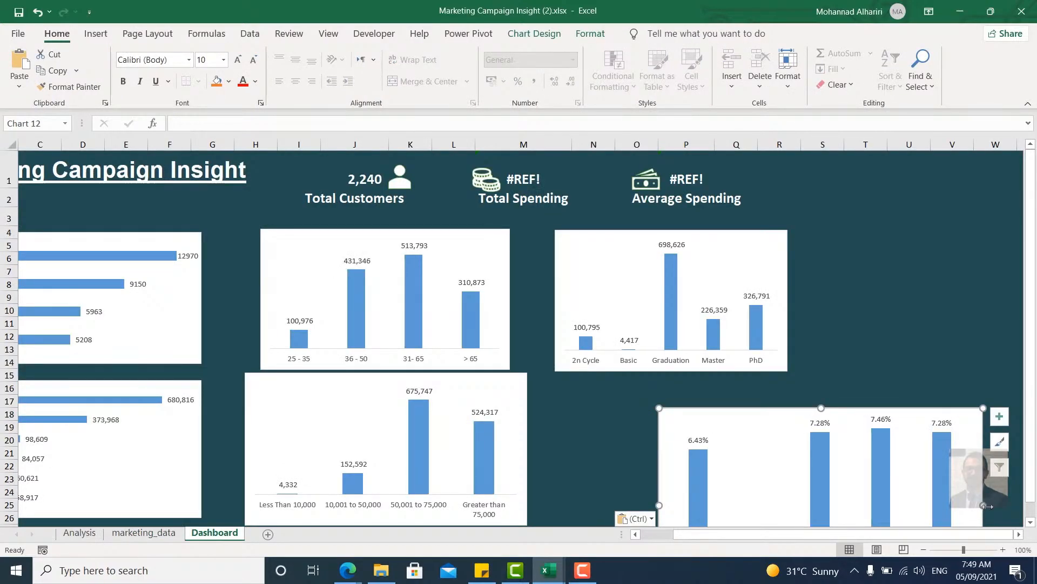
Narrow the campaign chart to about the width of the education chart and place it directly beneath that chart.
left_click_drag(964, 501, 896, 502)
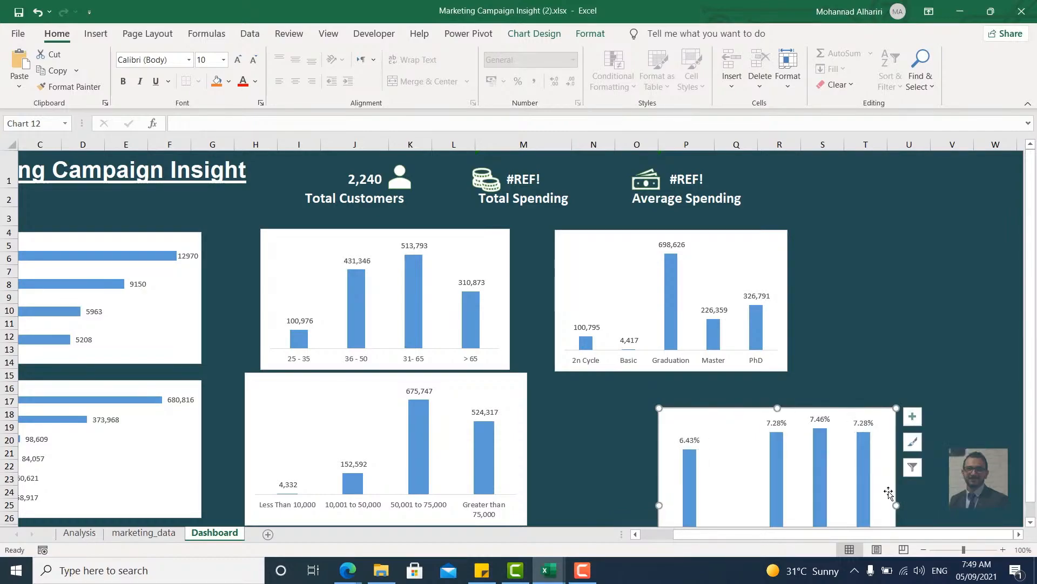
left_click_drag(732, 424, 727, 424)
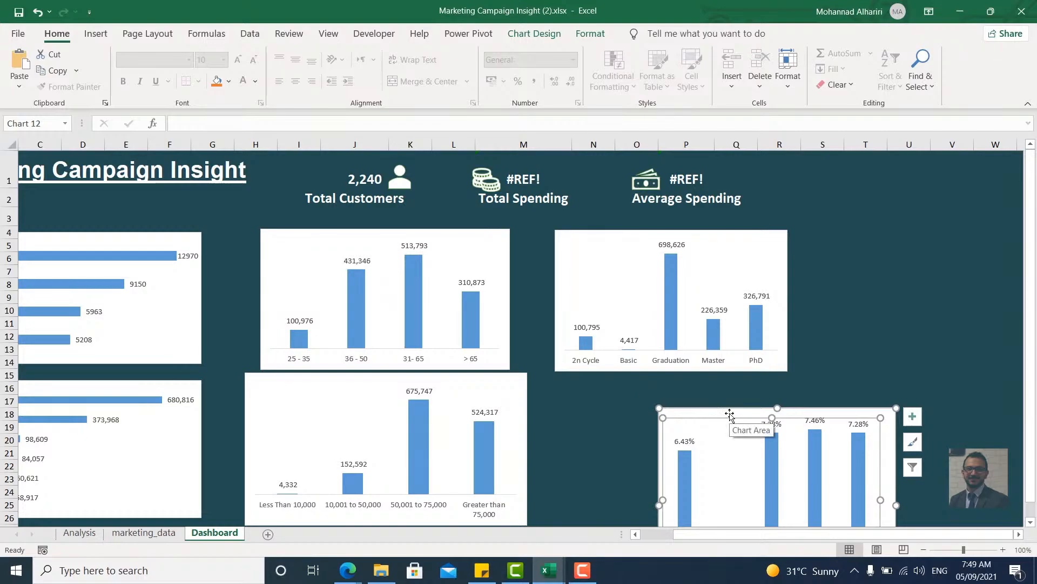
left_click_drag(729, 413, 625, 386)
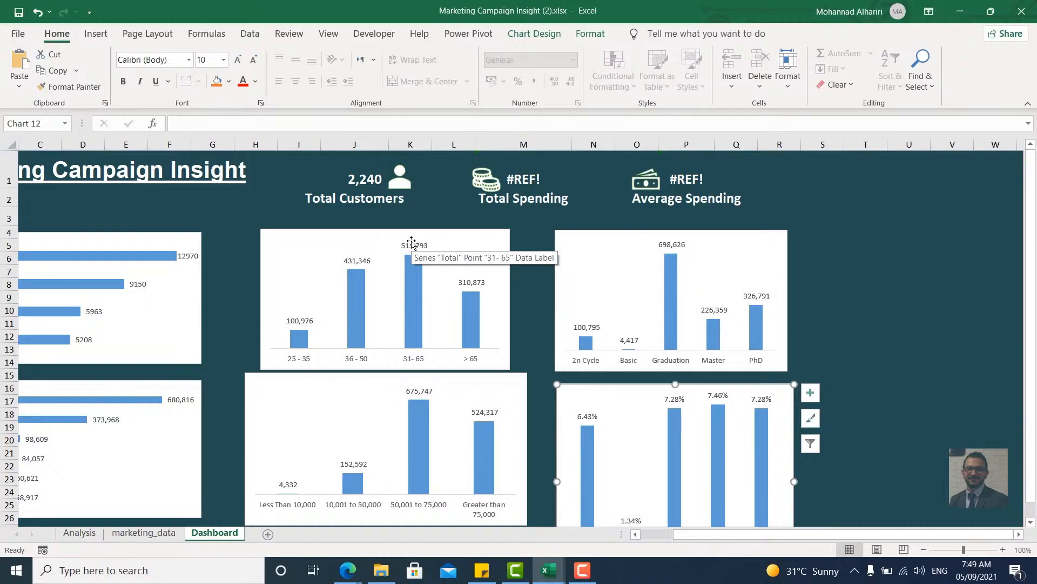
left_click_drag(737, 537, 621, 536)
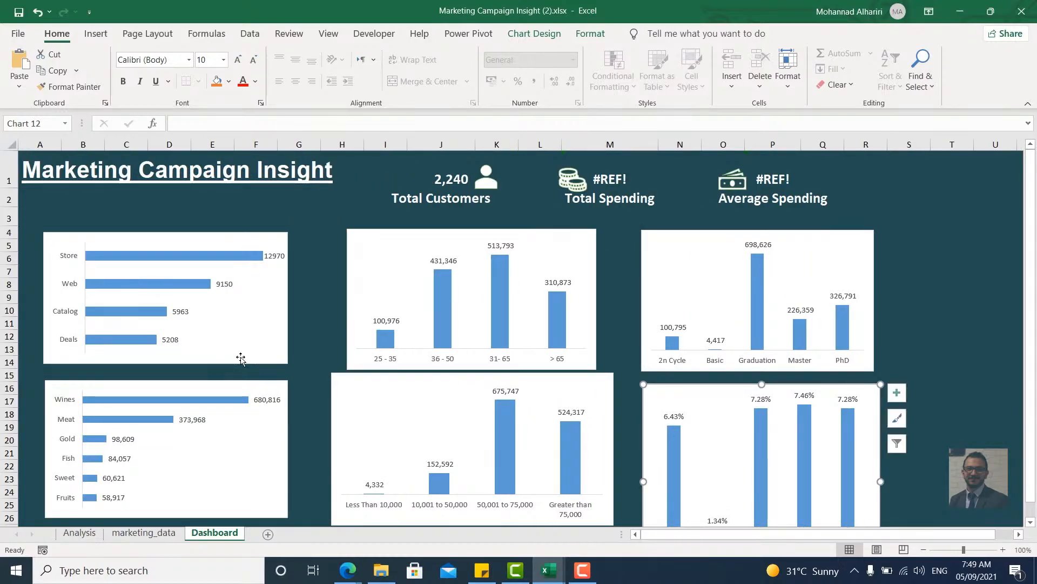
Draw a rectangle about 2.14 cm high and 6.18 cm wide around the Total Customers figure and its icon.
left_click(95, 34)
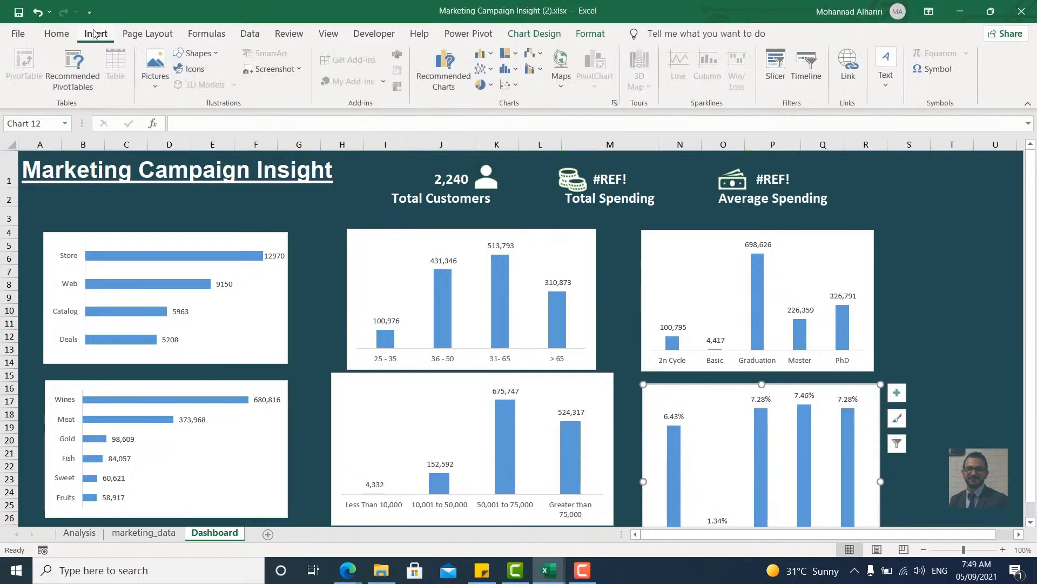
left_click(195, 53)
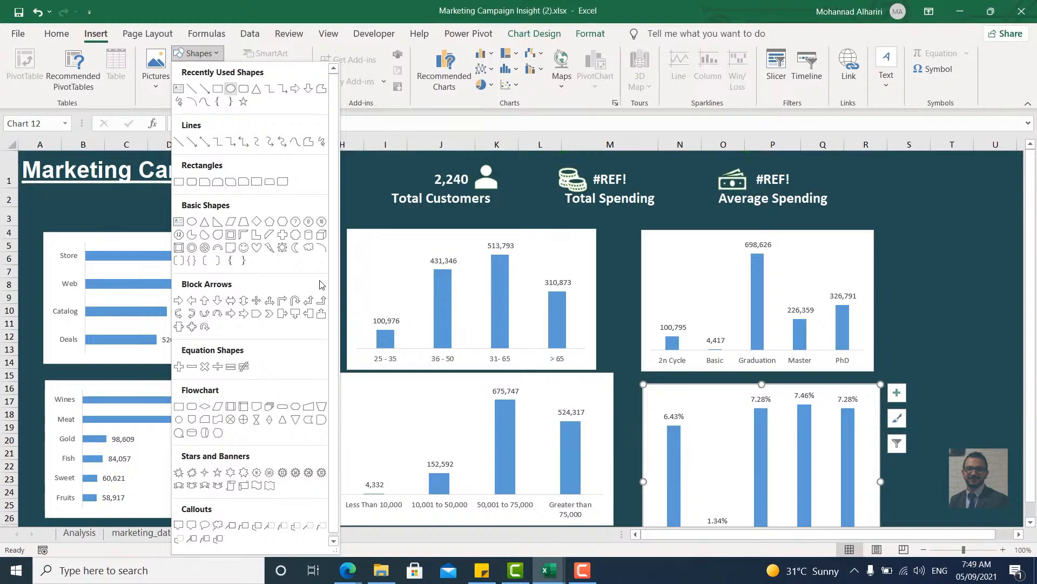
mouse_move(479, 528)
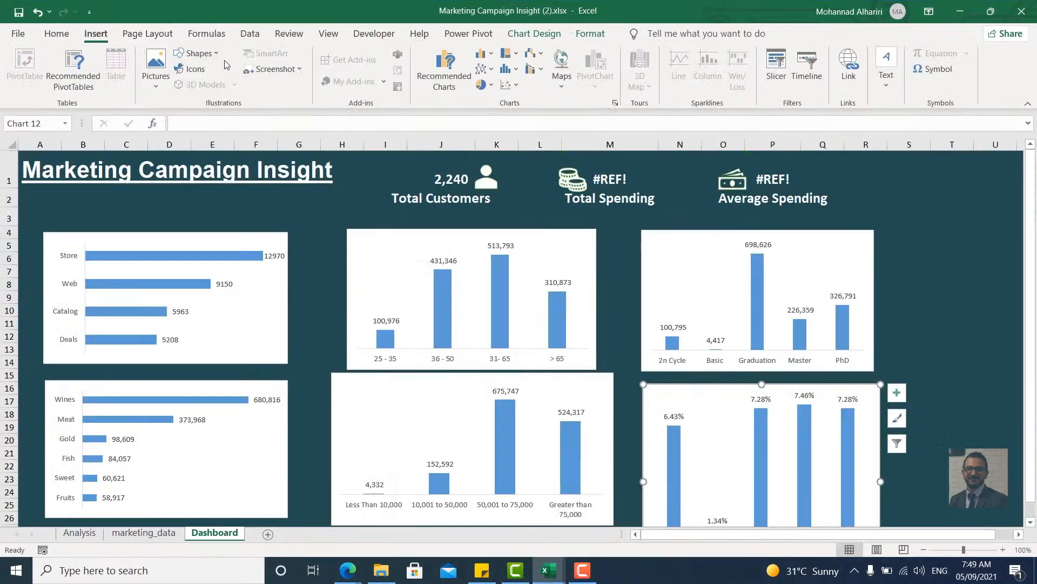
left_click(215, 55)
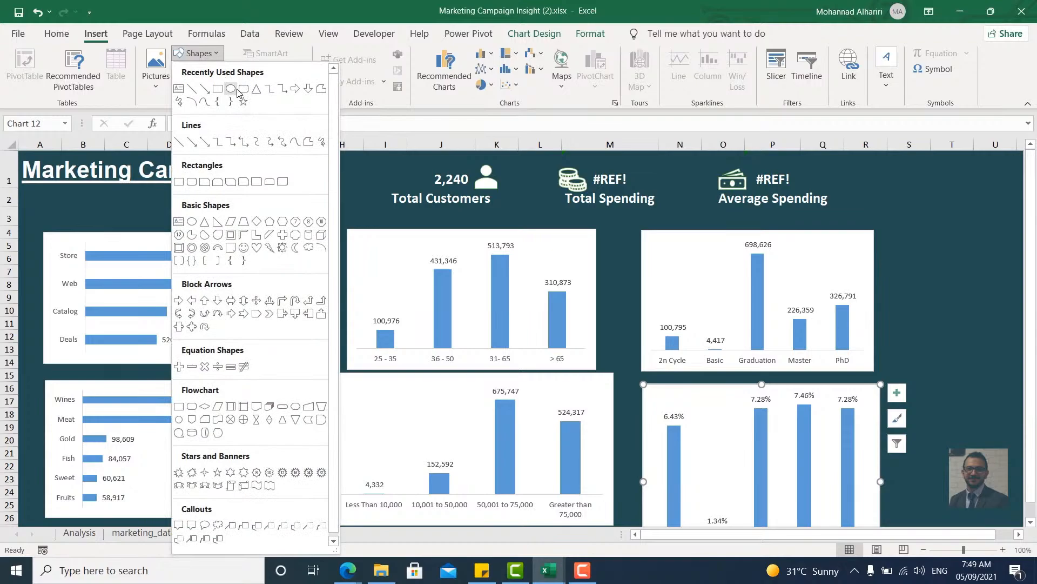
left_click(237, 91)
left_click_drag(372, 163, 524, 214)
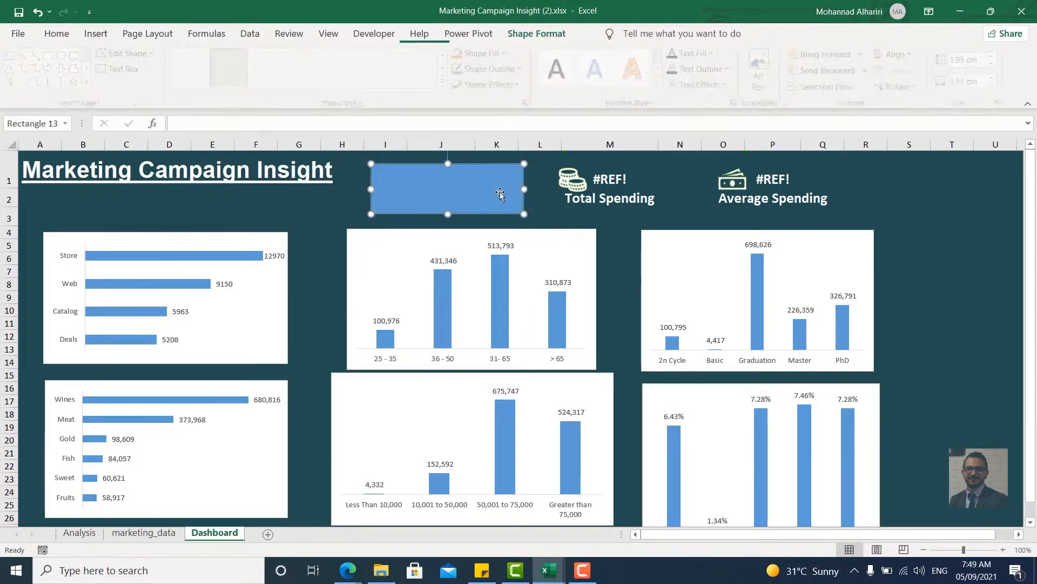
left_click_drag(448, 163, 448, 159)
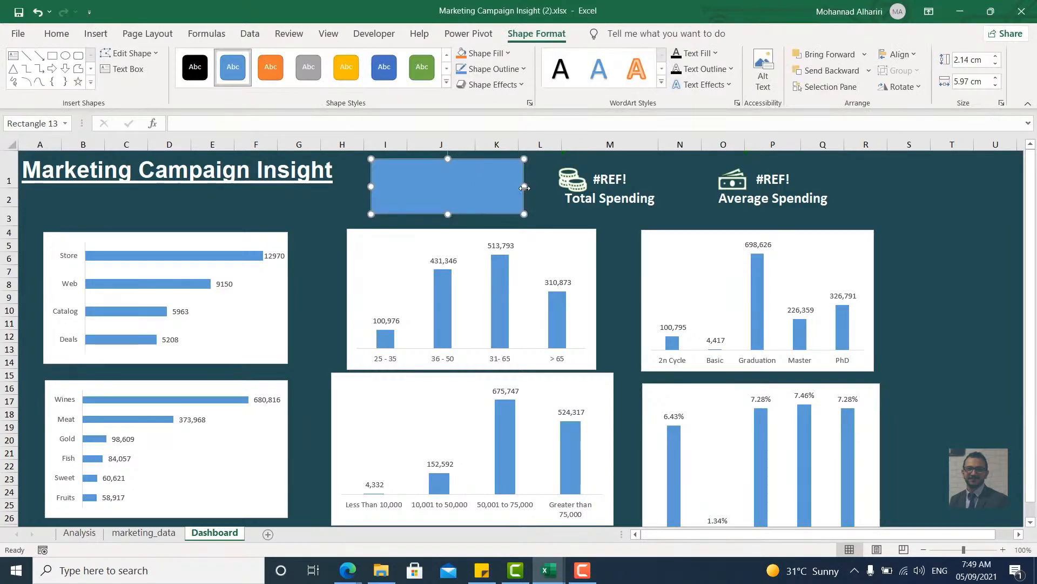
left_click_drag(524, 187, 530, 187)
Set the Total Customers rectangle to no fill and no outline.
left_click(493, 58)
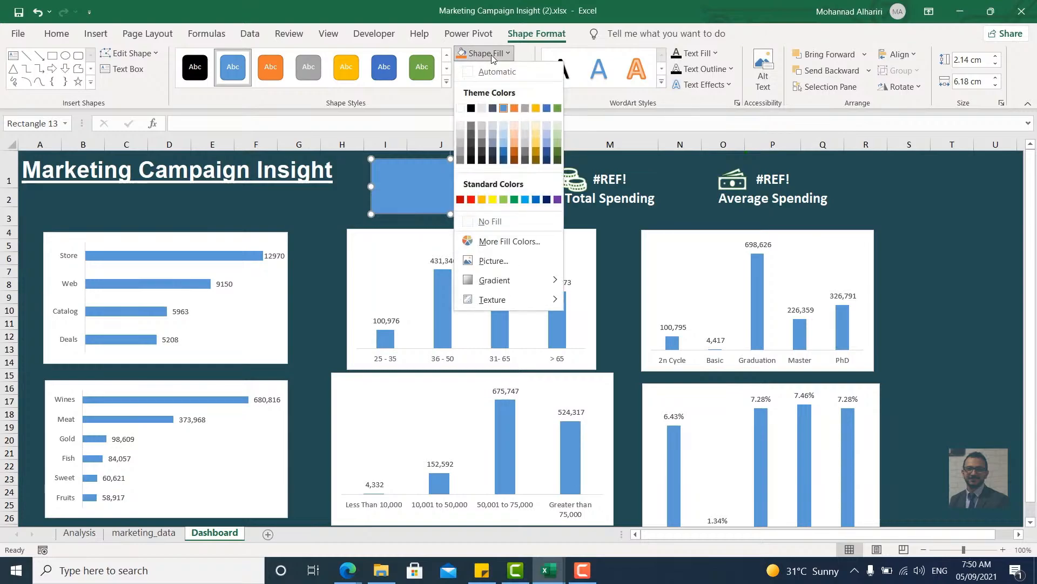
left_click(507, 225)
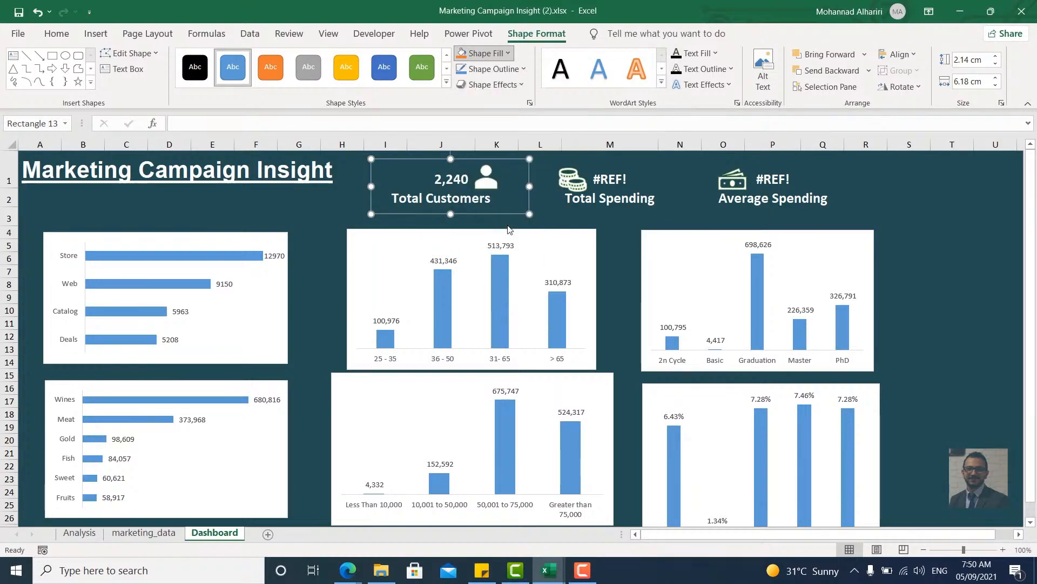
left_click(491, 85)
left_click(490, 85)
left_click(492, 69)
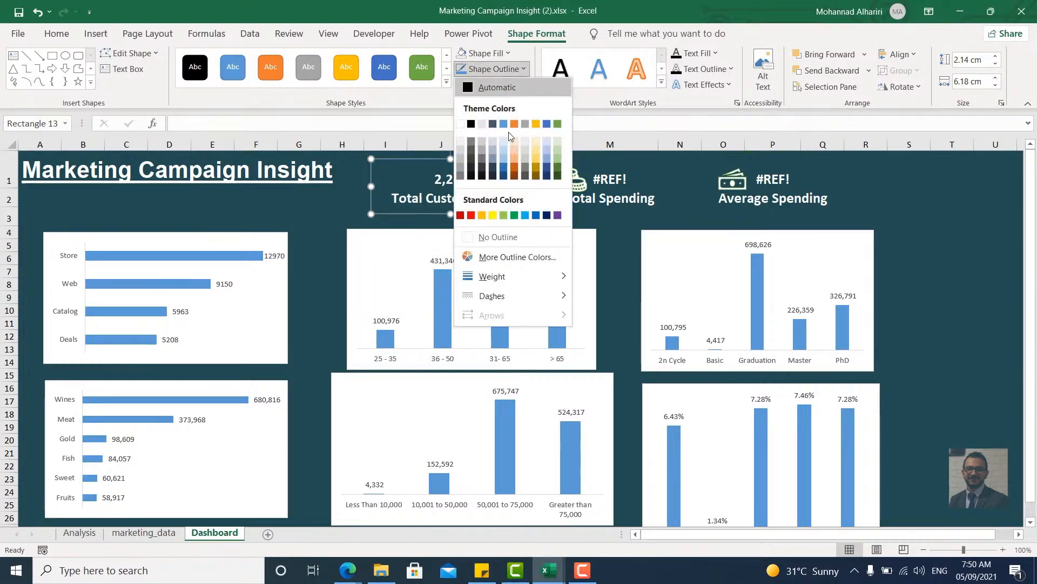
left_click(498, 237)
Apply the fourth preset shape effect of the second row to the Total Customers rectangle and deselect it.
left_click(489, 88)
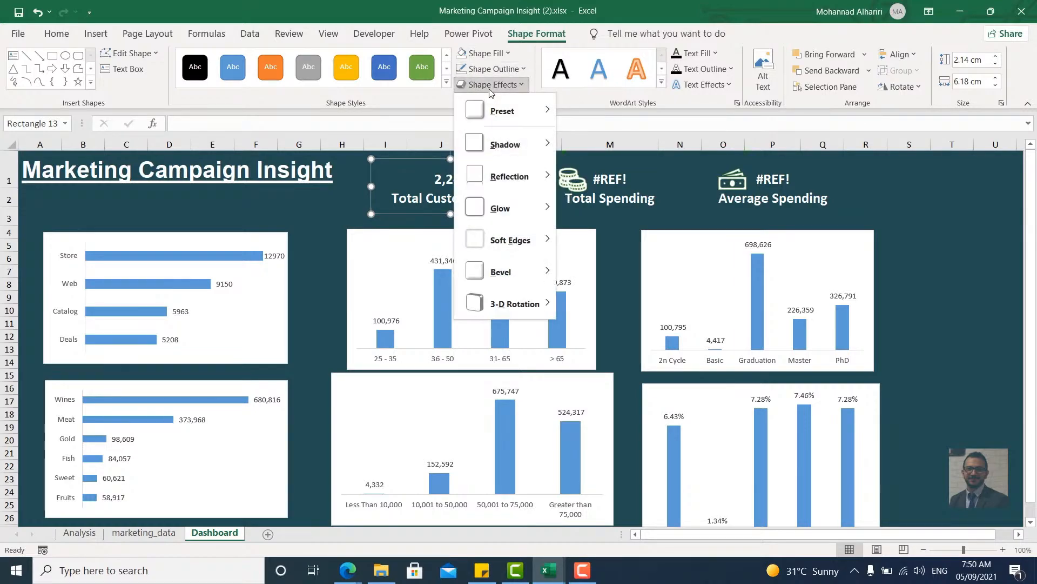
mouse_move(500, 118)
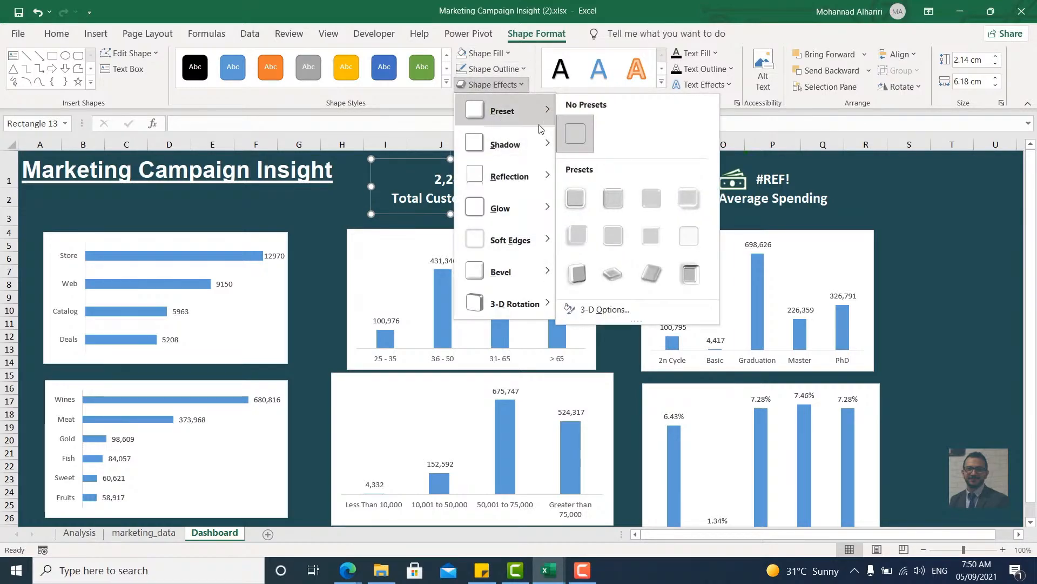
left_click(689, 240)
left_click(543, 219)
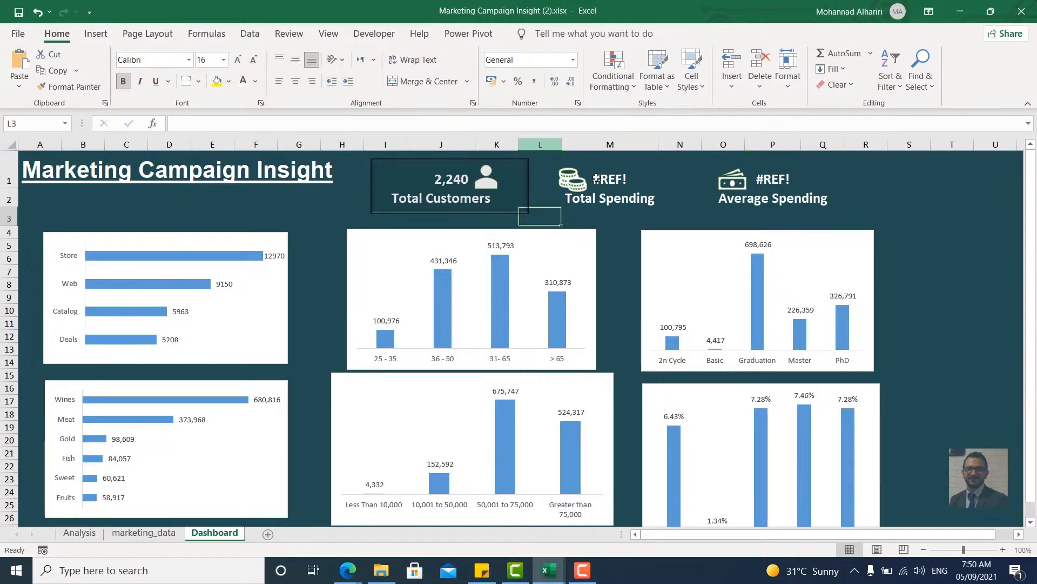
Draw a rectangle about 2.07 cm high and 5.57 cm wide around the Total Spending figure and its icon.
left_click(95, 33)
left_click(195, 53)
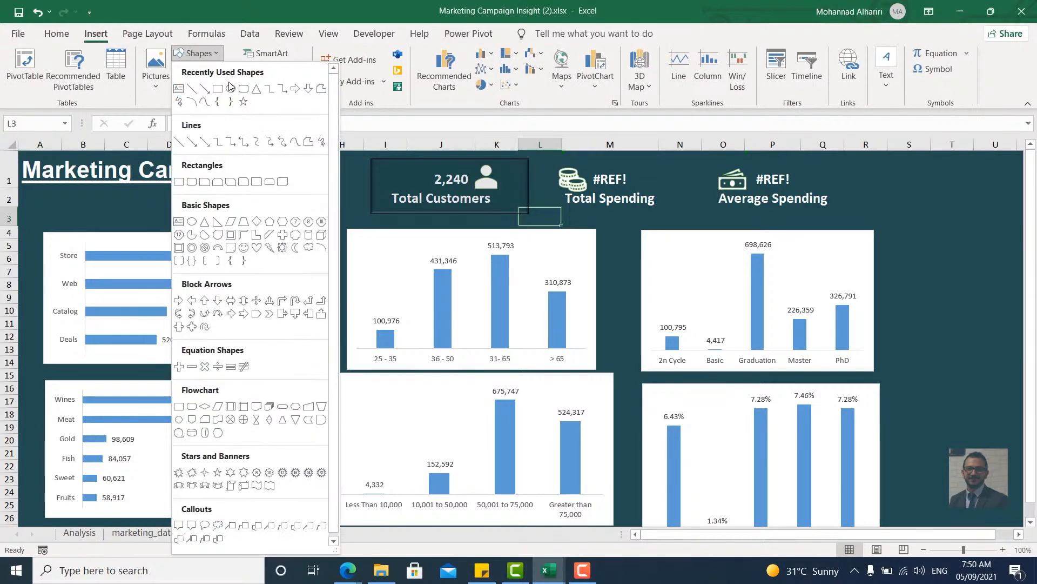
left_click(217, 88)
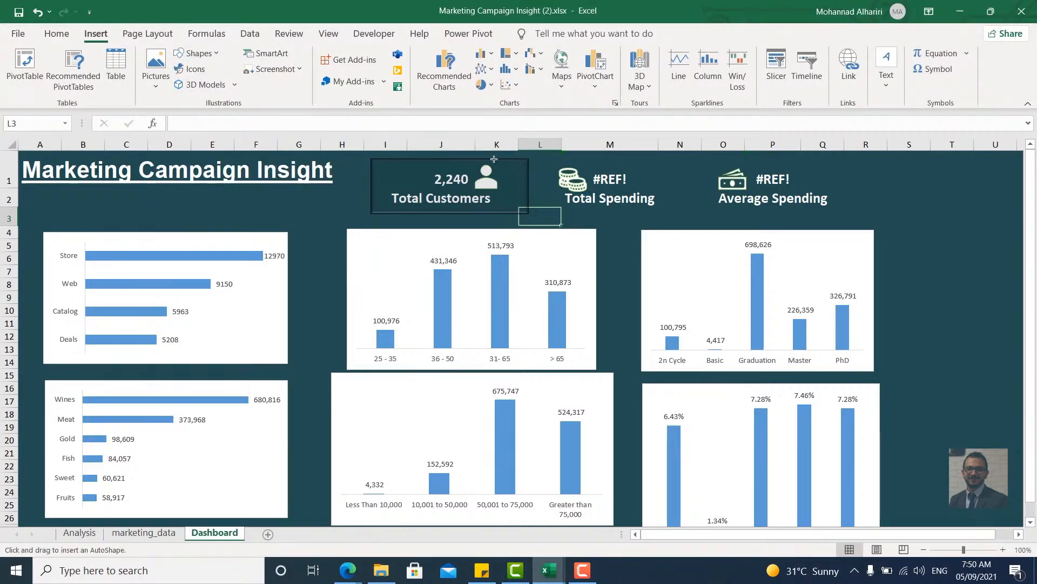
left_click_drag(543, 161, 685, 212)
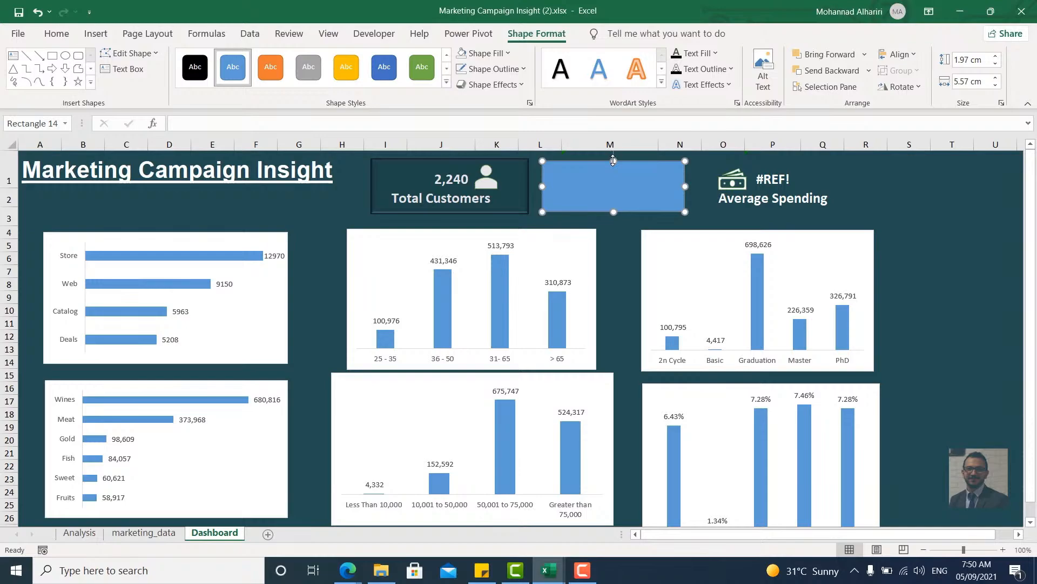
left_click_drag(613, 160, 613, 157)
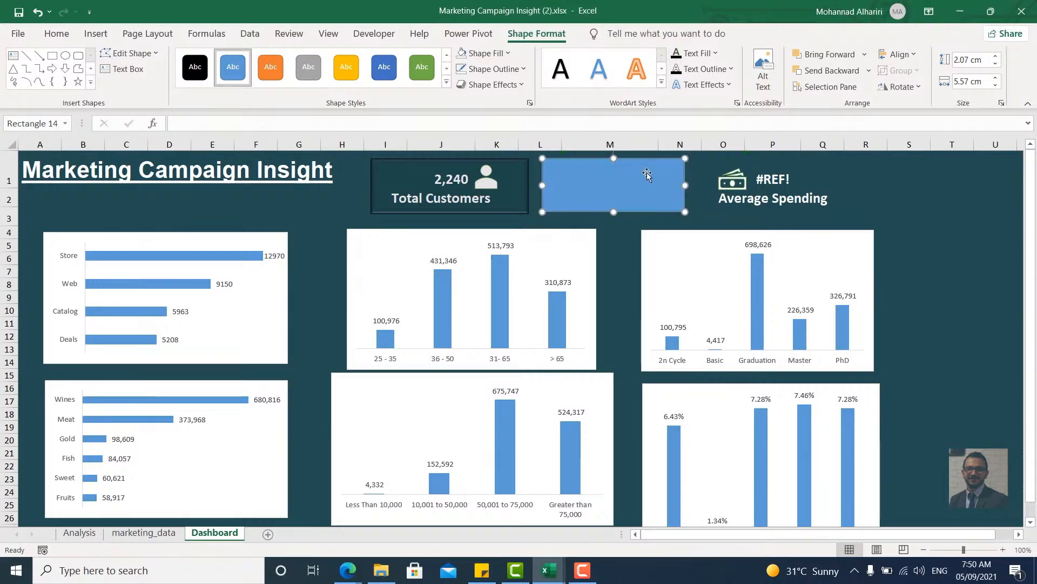
Set the Total Spending rectangle to no fill and no outline.
left_click(485, 53)
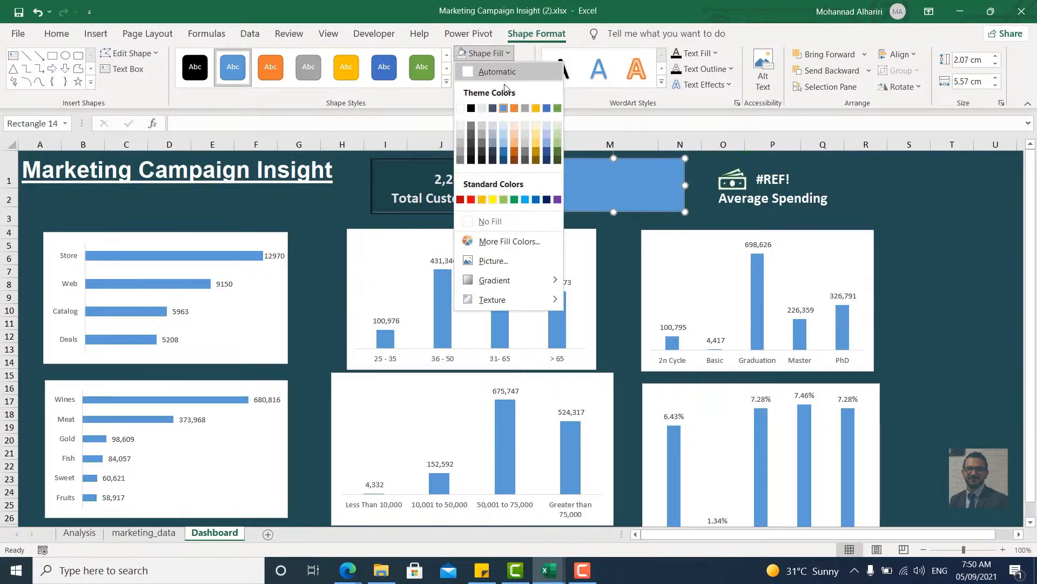
left_click(491, 222)
left_click(493, 84)
left_click(493, 69)
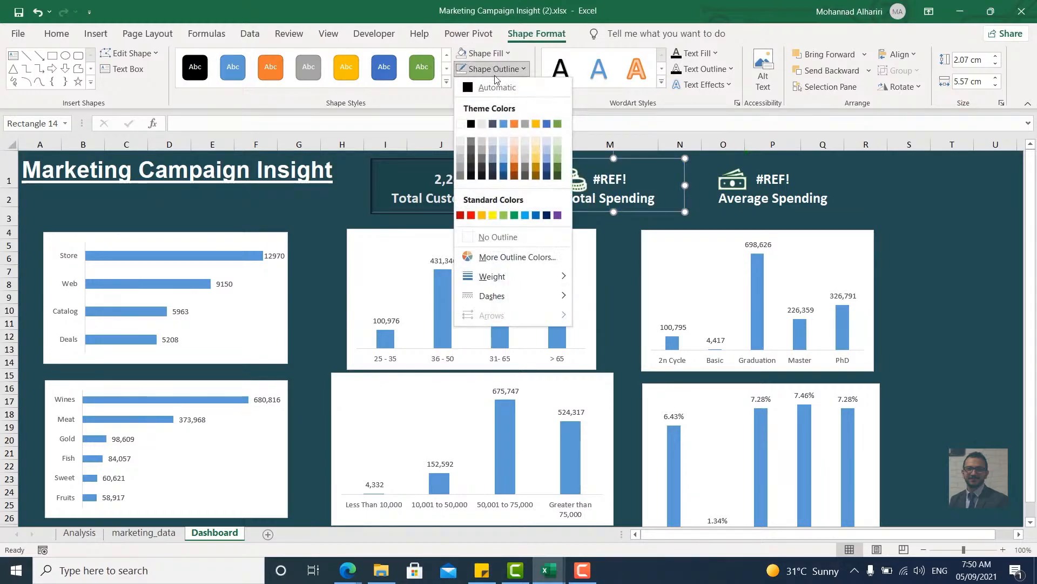
left_click(497, 236)
Give the Total Spending rectangle the same preset shape effect as the Total Customers frame.
left_click(492, 84)
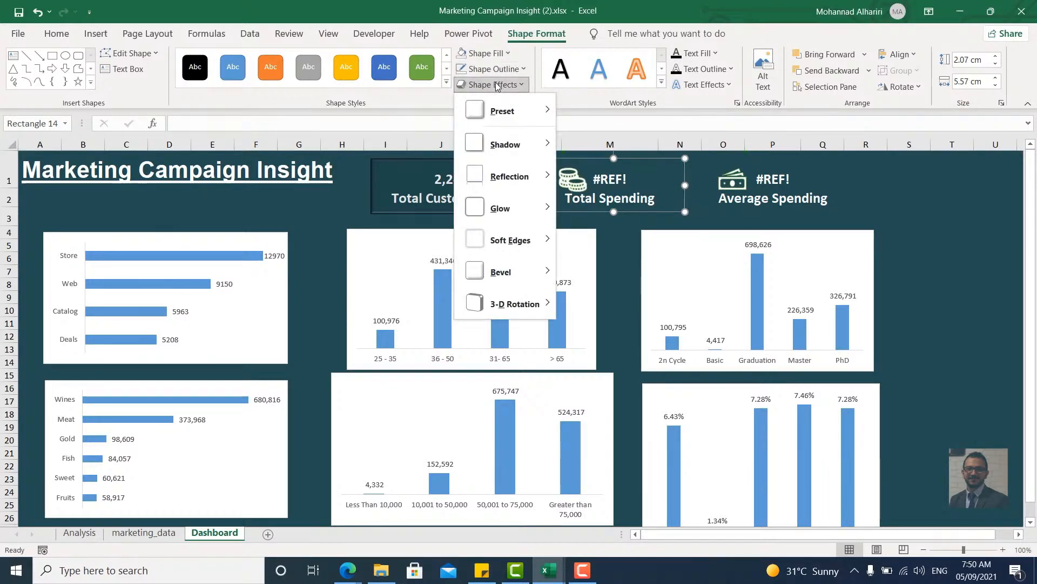
mouse_move(526, 125)
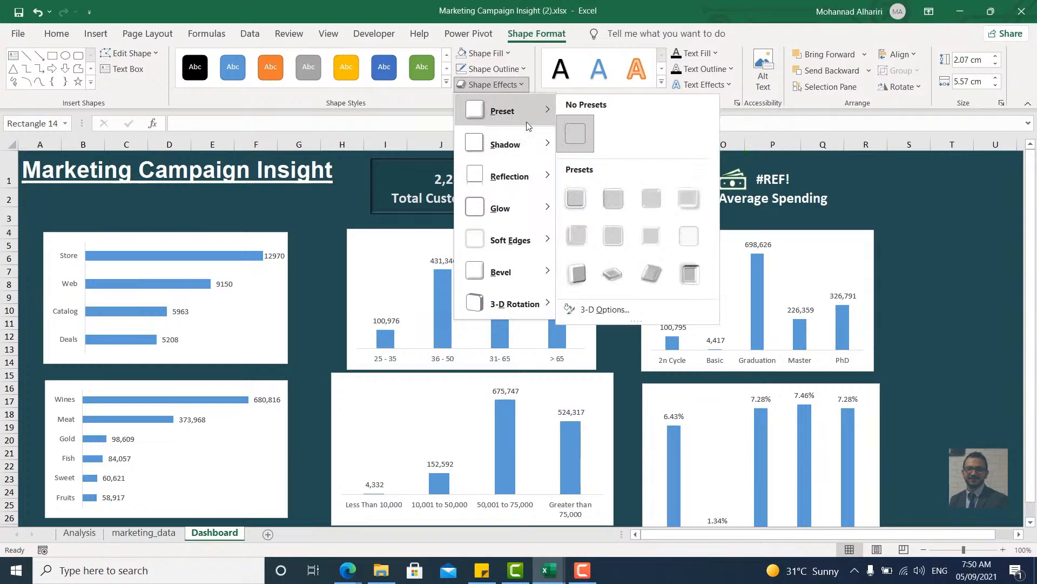
key("Escape")
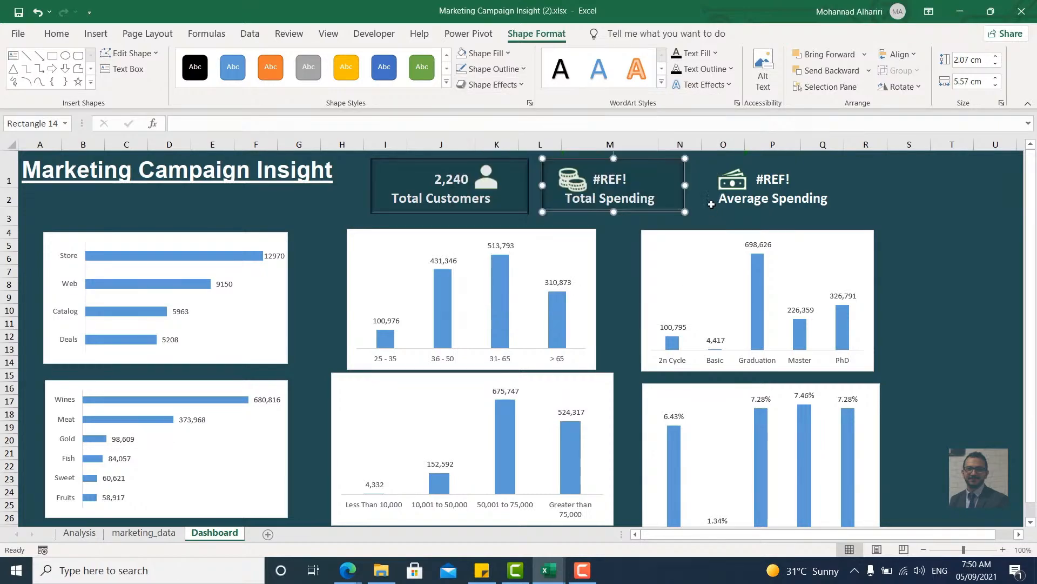
Draw a rectangle about 2.14 cm high and 5.76 cm wide around the Average Spending figure and its icon.
left_click(96, 35)
left_click(195, 53)
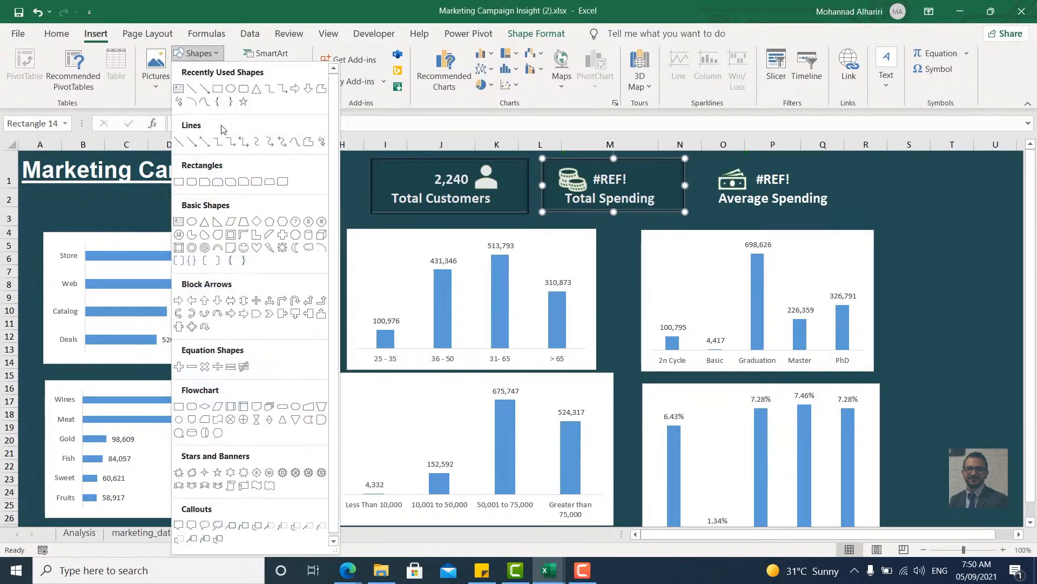
left_click(217, 88)
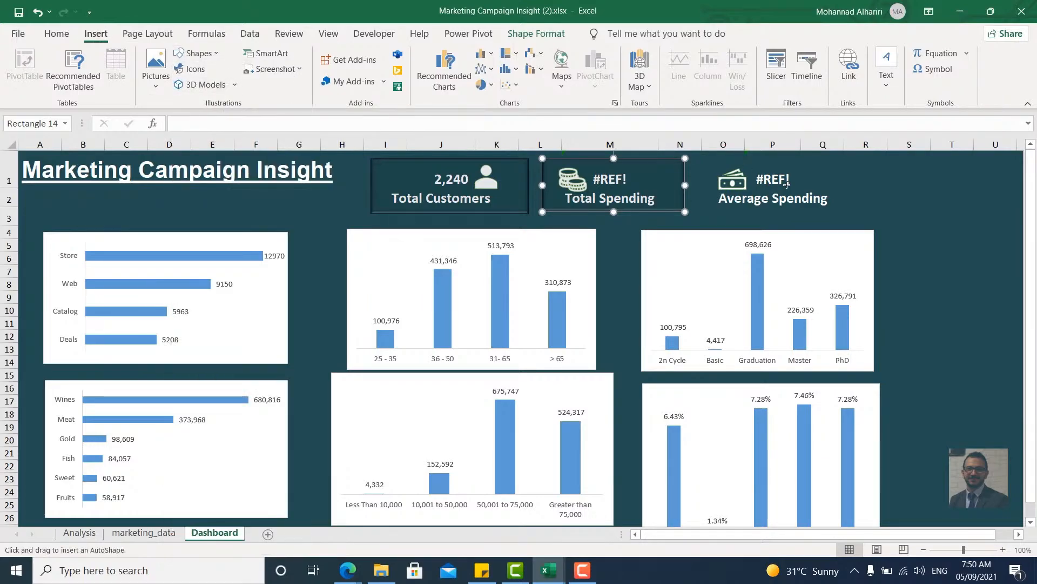
left_click_drag(700, 158, 847, 213)
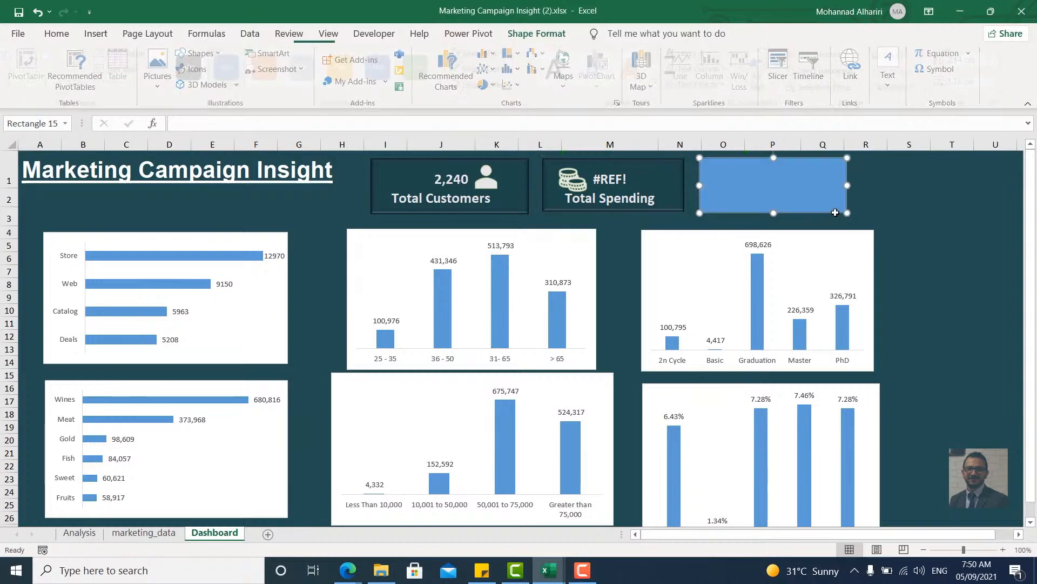
Set the Average Spending rectangle to no fill and no outline.
left_click(488, 54)
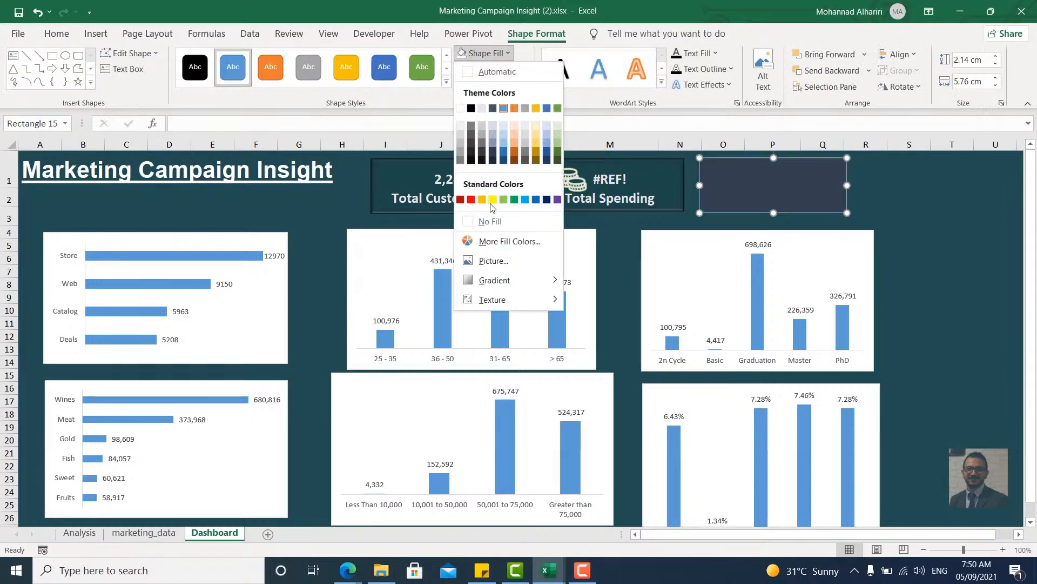
left_click(490, 213)
left_click(475, 59)
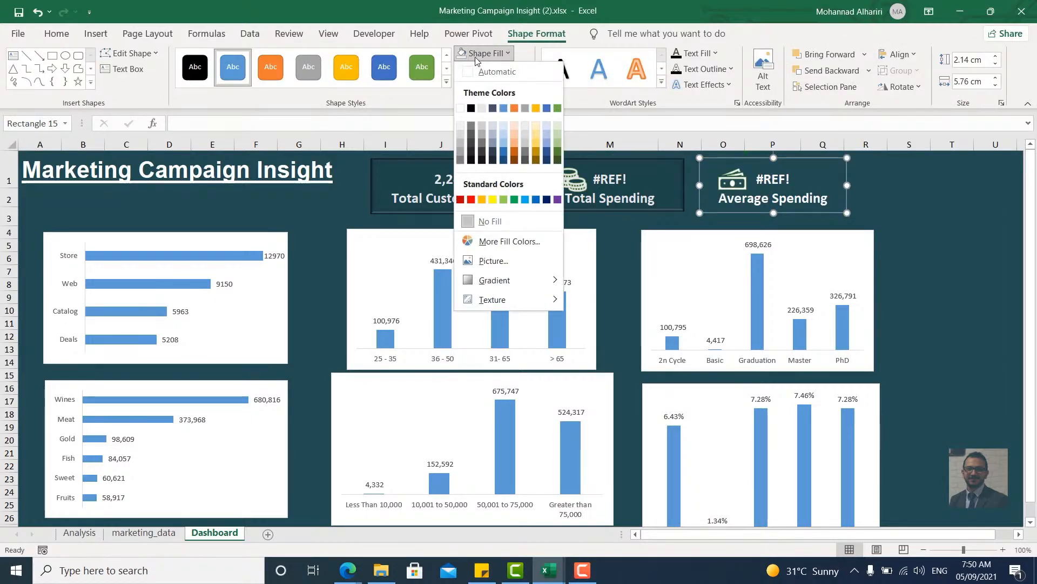
left_click(477, 60)
left_click(477, 60)
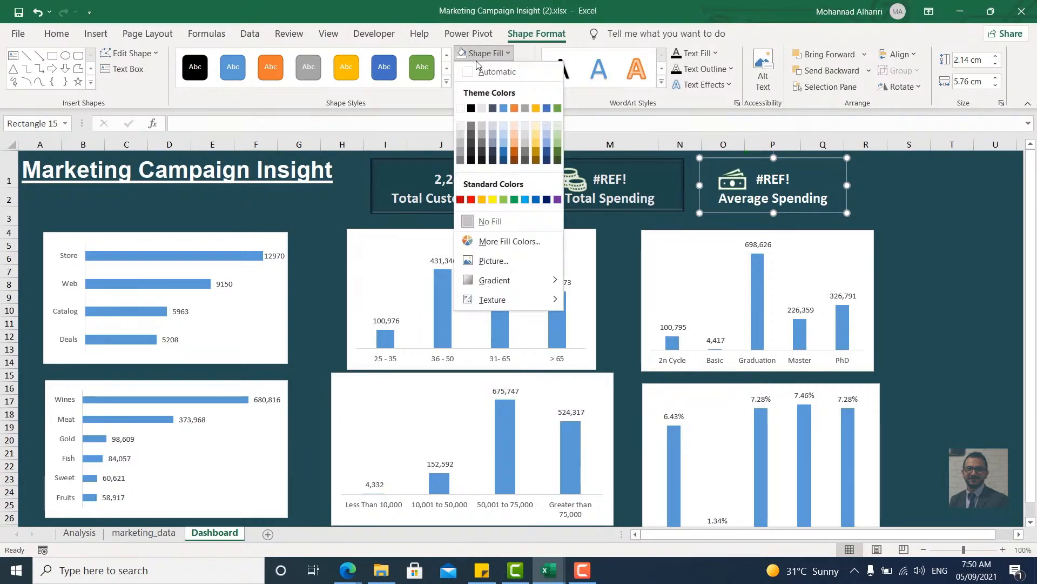
left_click(477, 60)
left_click(482, 70)
left_click(498, 237)
Give the Average Spending rectangle the same preset shape effect as the other two frames.
left_click(491, 86)
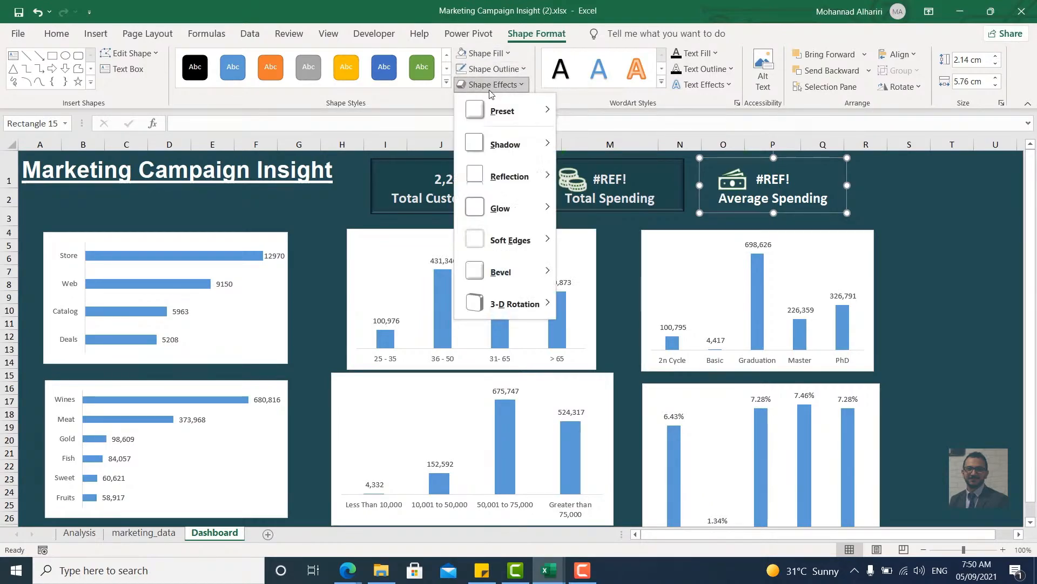
mouse_move(513, 108)
left_click(683, 230)
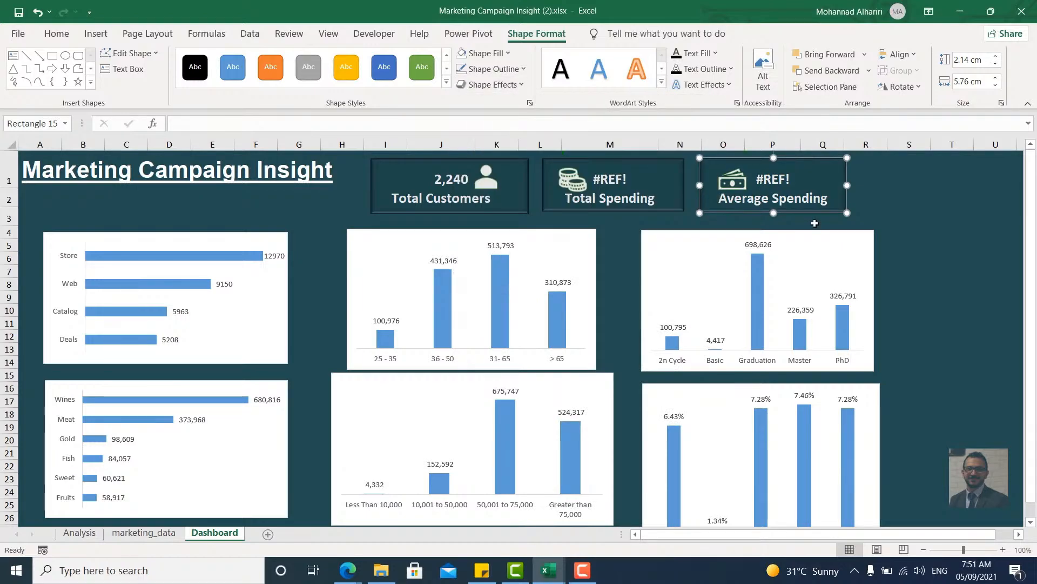
Set the chart area of the Store, Web, Catalog and Deals bar chart to no fill.
left_click(274, 347)
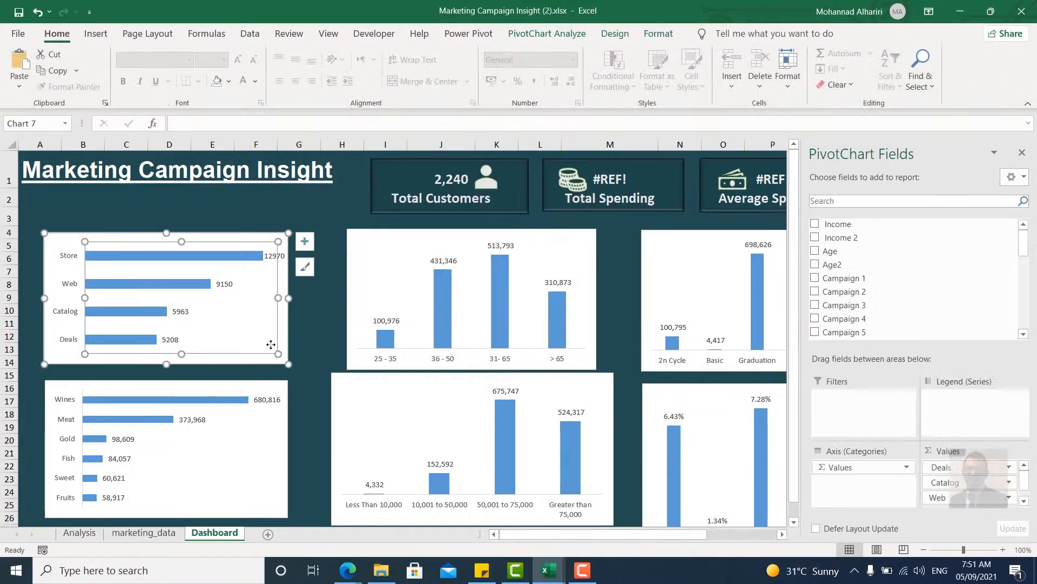
left_click(282, 356)
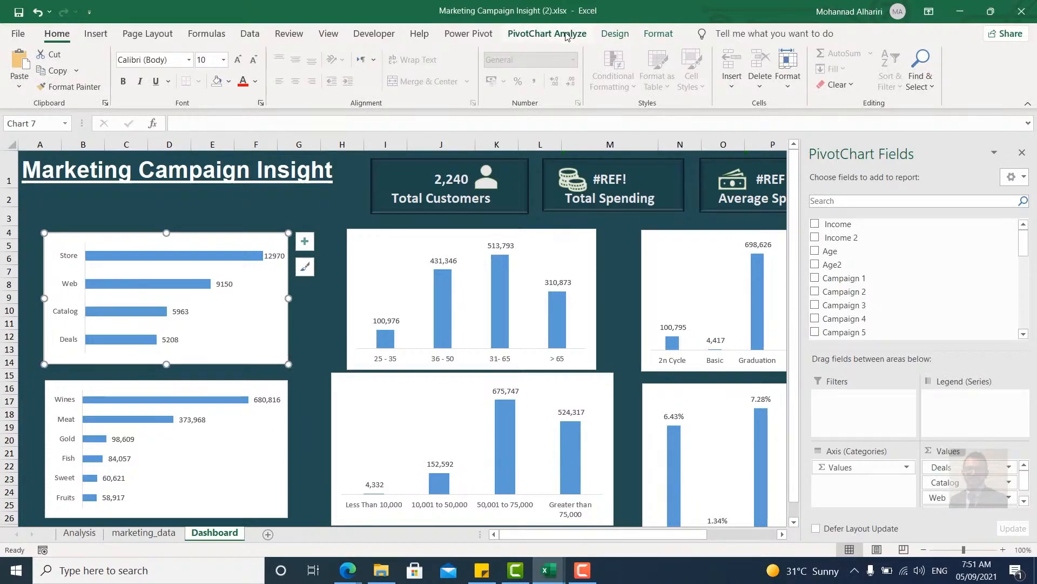
left_click(615, 33)
left_click(658, 34)
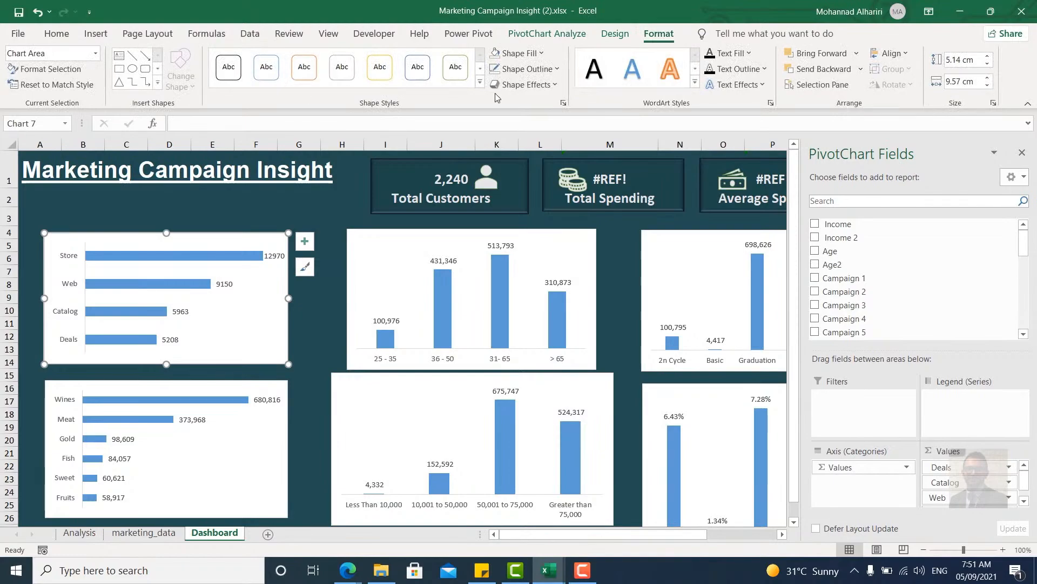
left_click(531, 56)
left_click(529, 221)
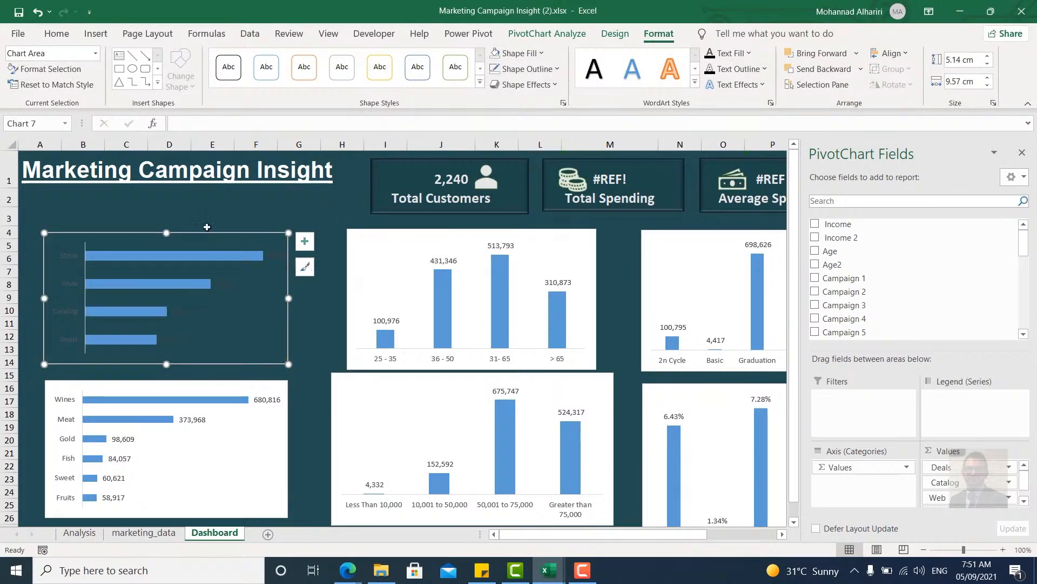
Apply the light-blue outlined WordArt style to the category axis labels of the Store, Web, Catalog and Deals chart.
left_click(69, 284)
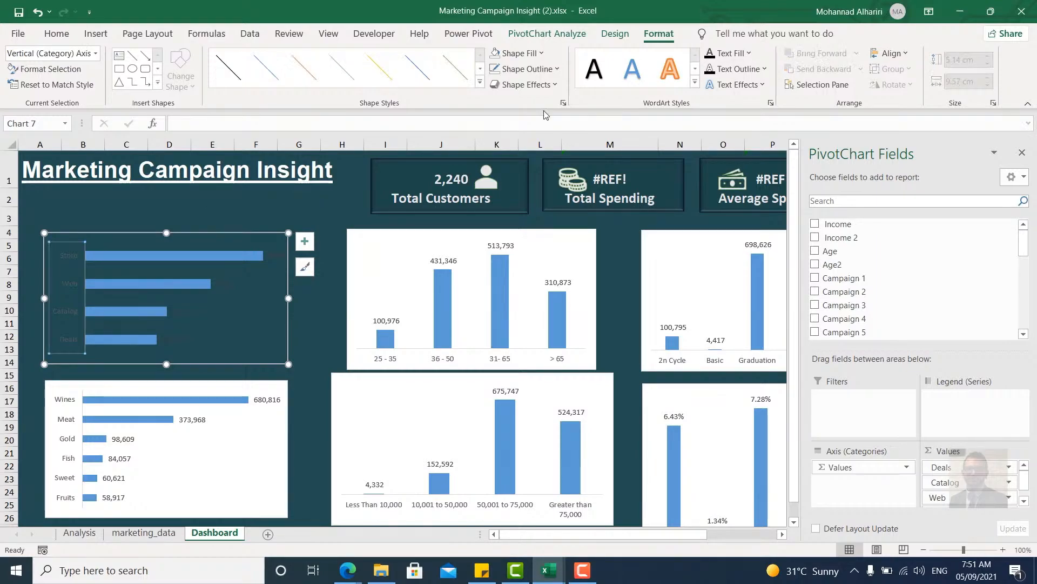
left_click(696, 82)
left_click(705, 70)
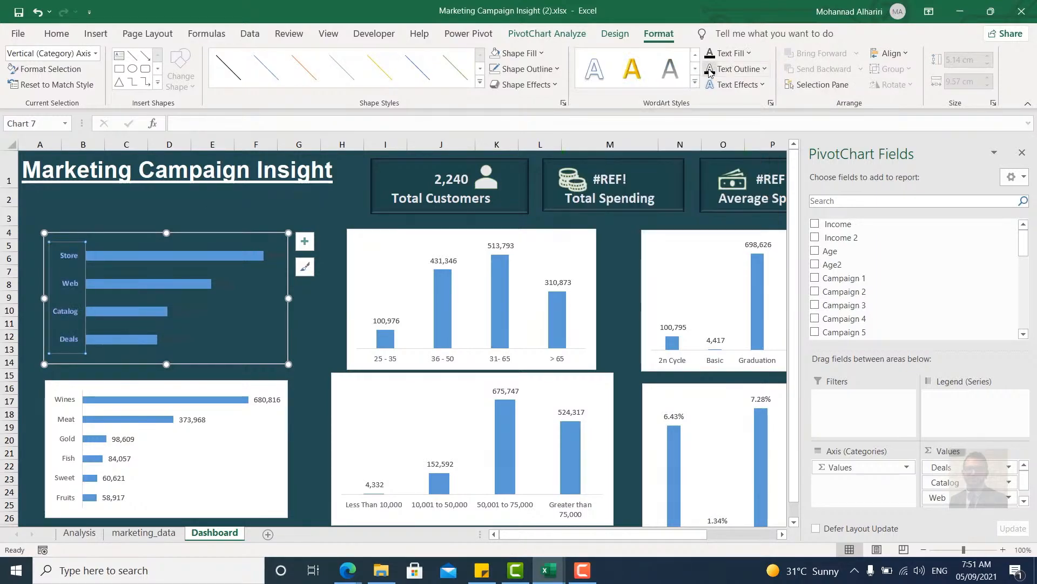
Try an inner shadow on the category axis of the Store, Web, Catalog and Deals chart.
left_click(530, 69)
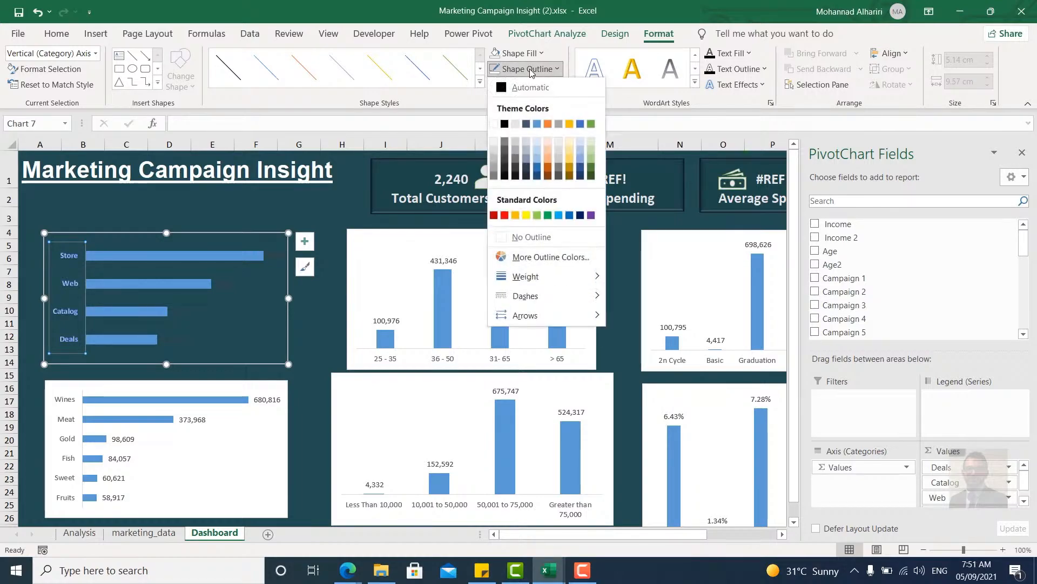
left_click(527, 84)
mouse_move(539, 144)
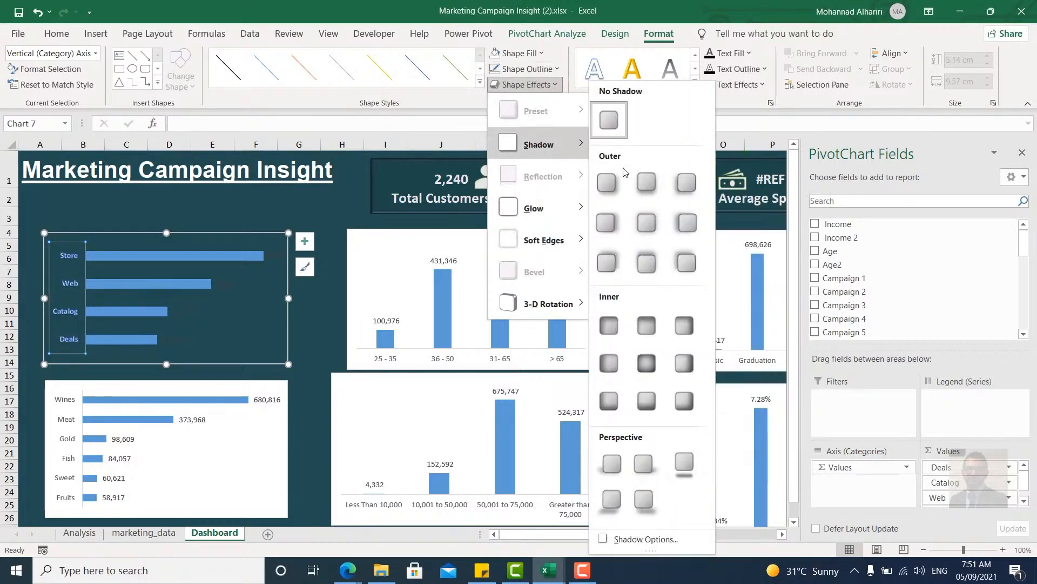
left_click(684, 326)
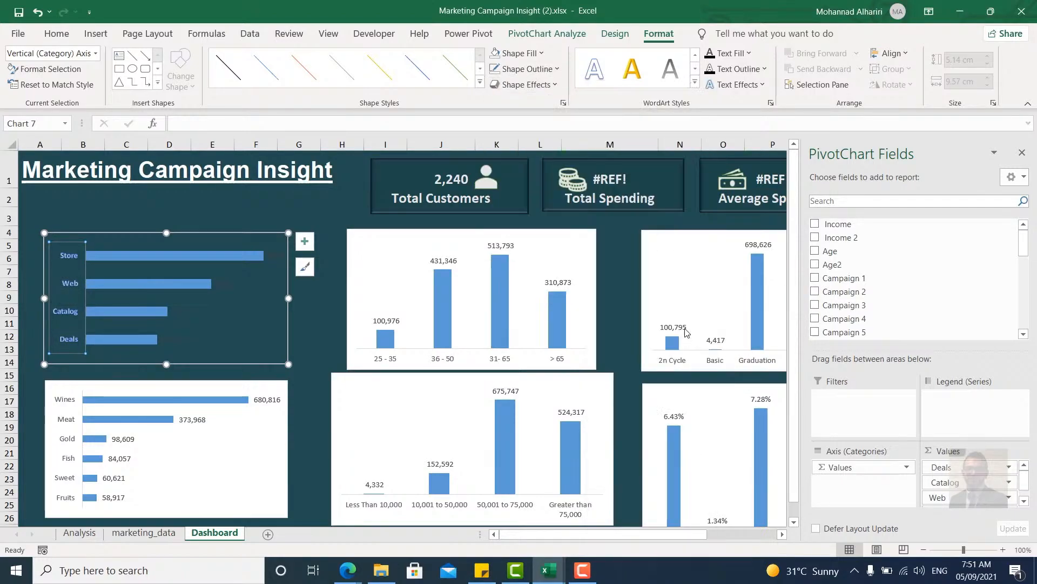
Give the selected category axis an outer shadow offset to the top left.
left_click(535, 84)
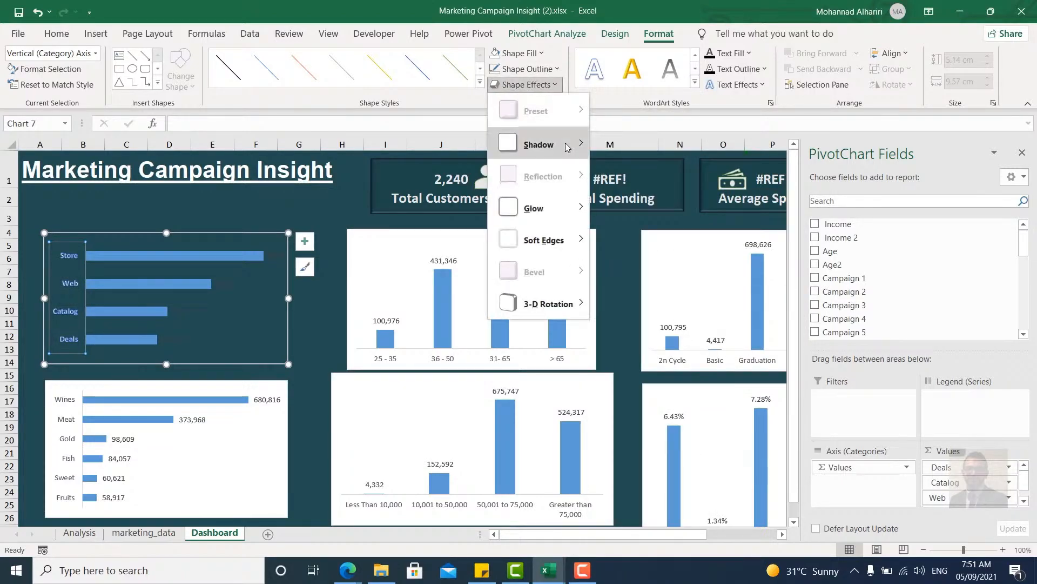
mouse_move(567, 147)
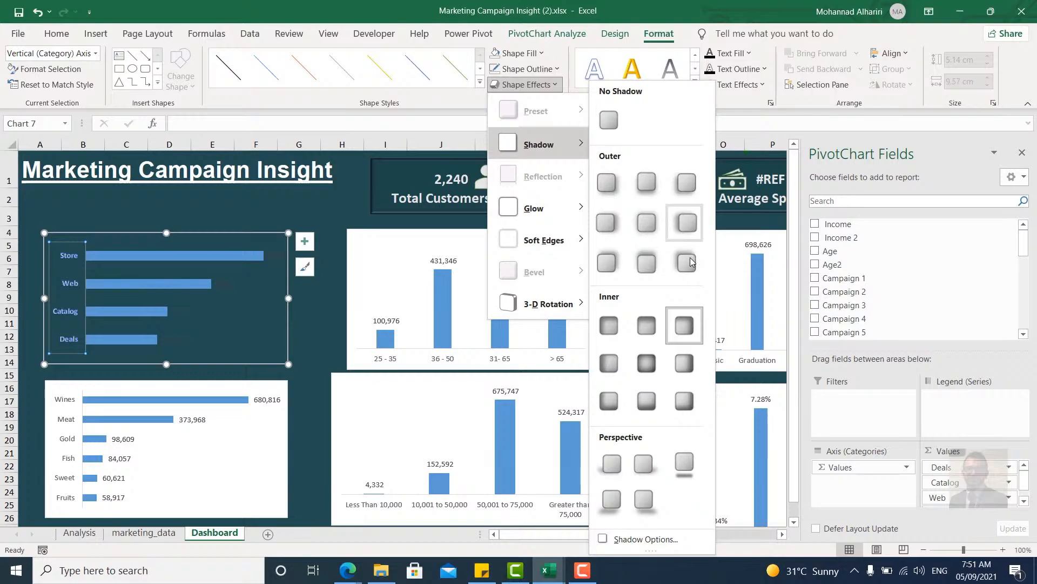
left_click(687, 263)
Apply the white, green-outlined shape style to the data labels of the Store, Web, Catalog and Deals chart, without any WordArt style.
left_click(275, 257)
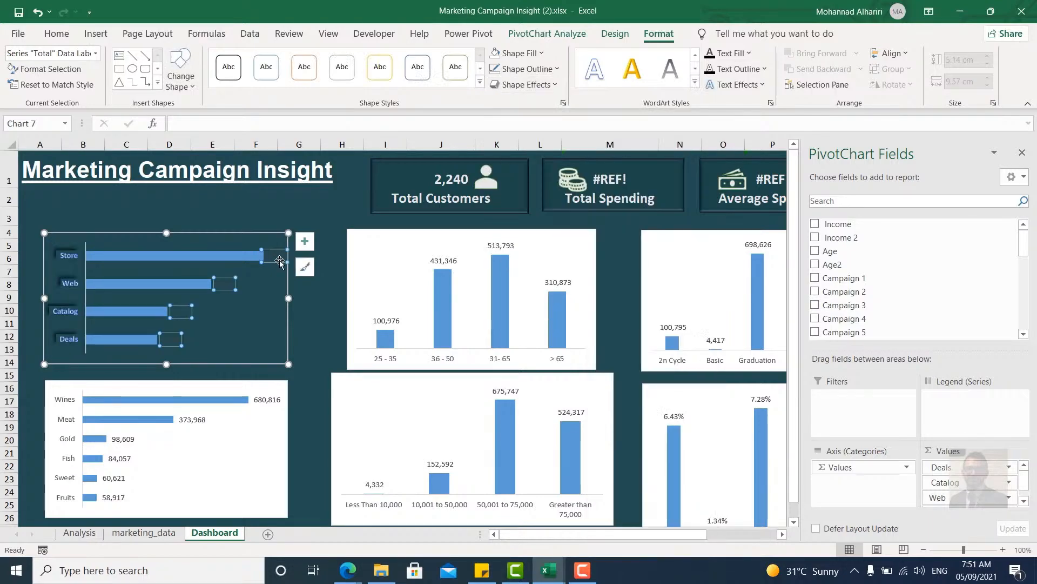
left_click(453, 75)
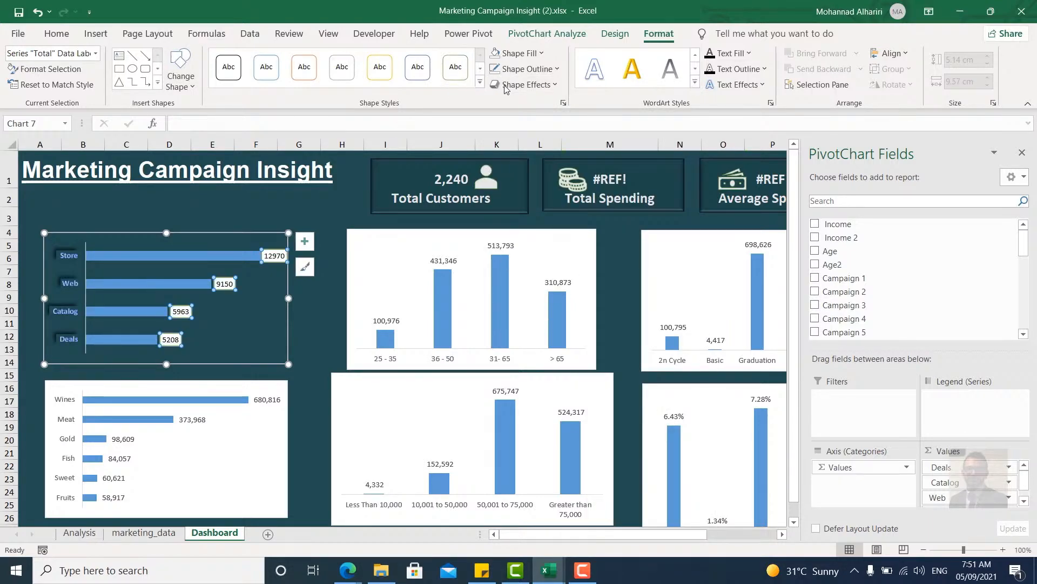
left_click(582, 79)
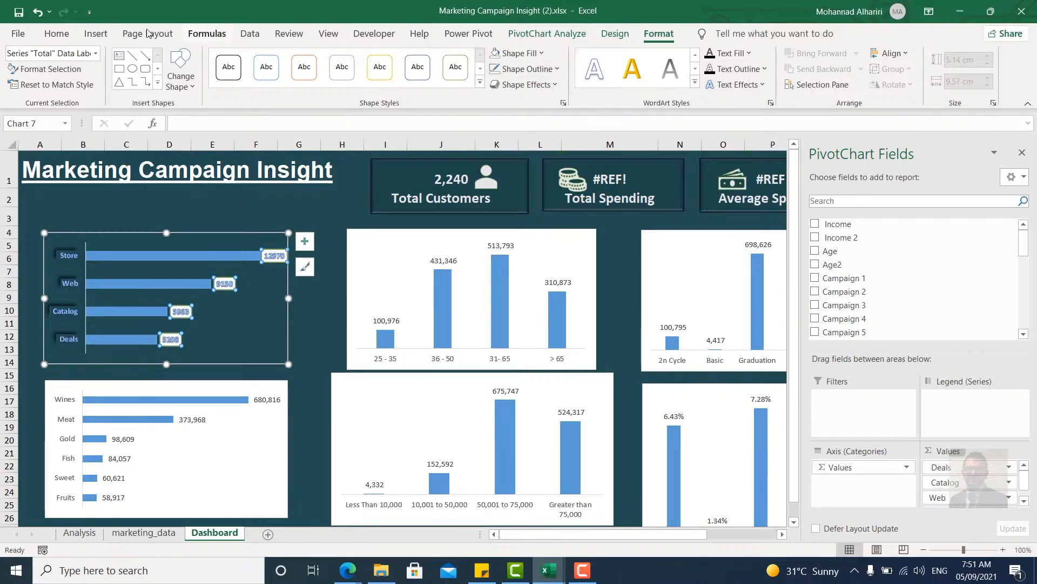
left_click(37, 13)
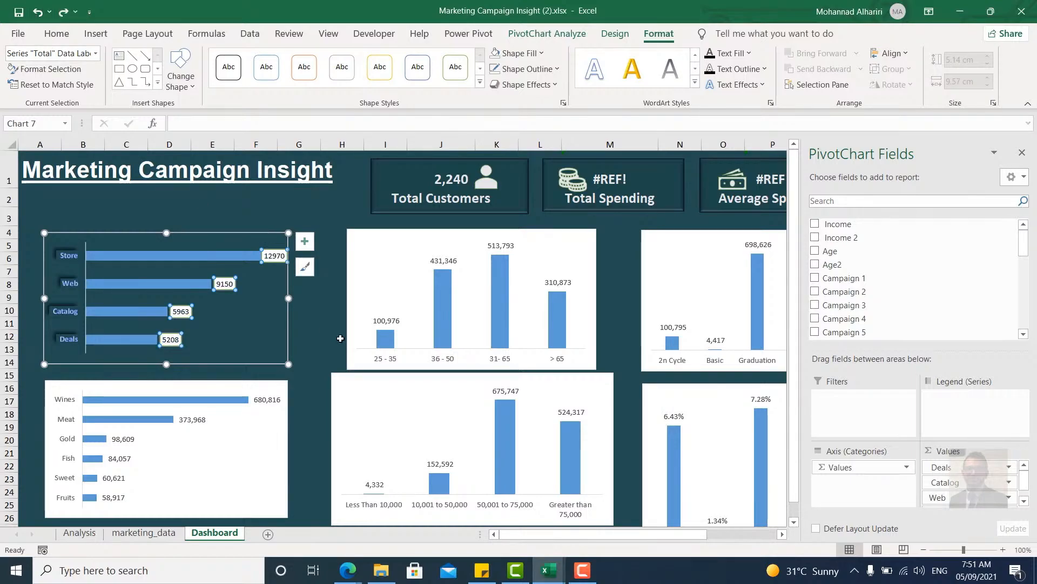
left_click(335, 328)
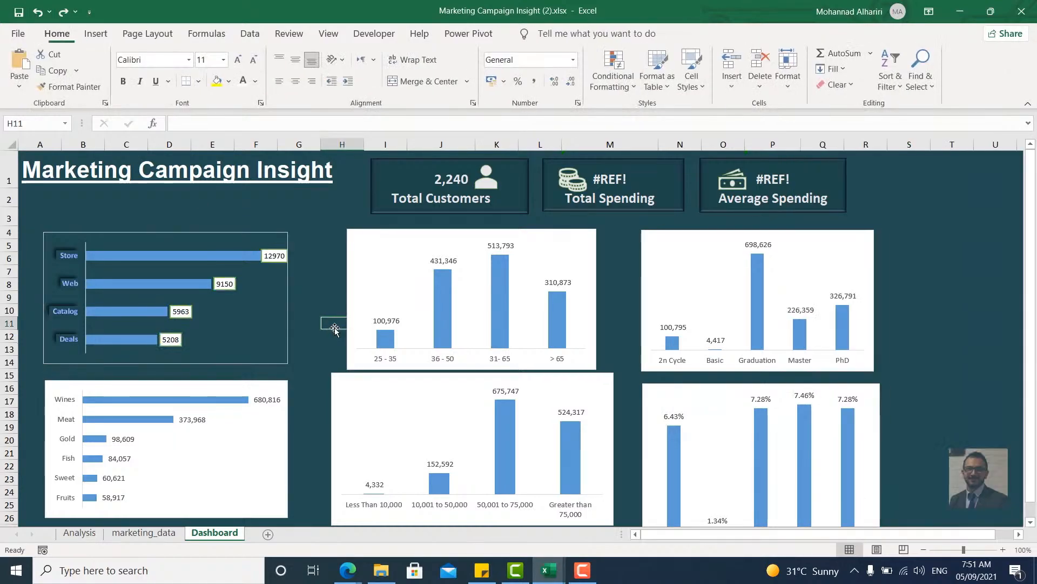
Set the chart area of the age-group column chart to no fill and no outline.
left_click(376, 255)
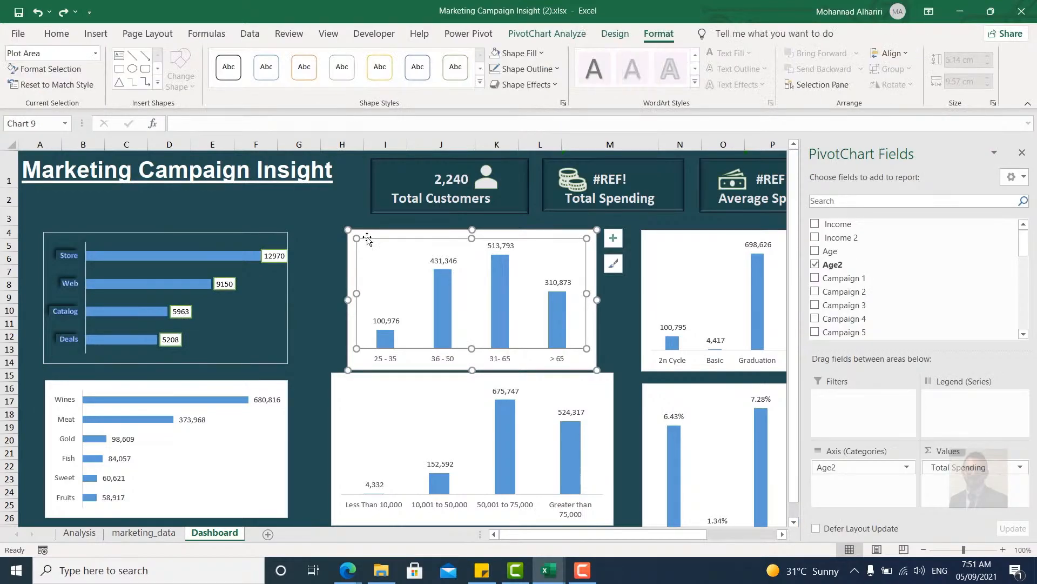
left_click(368, 234)
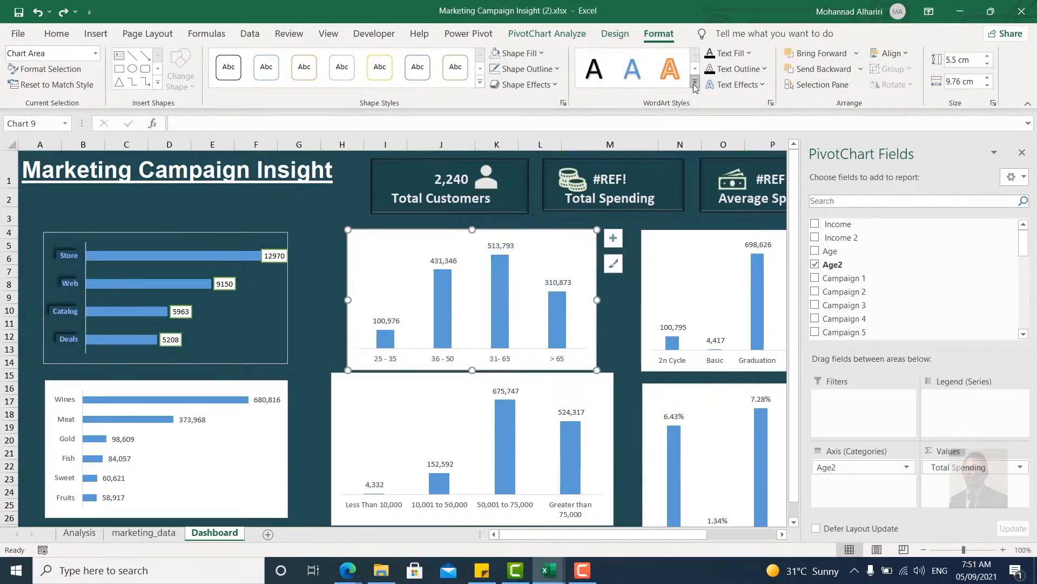
left_click(522, 53)
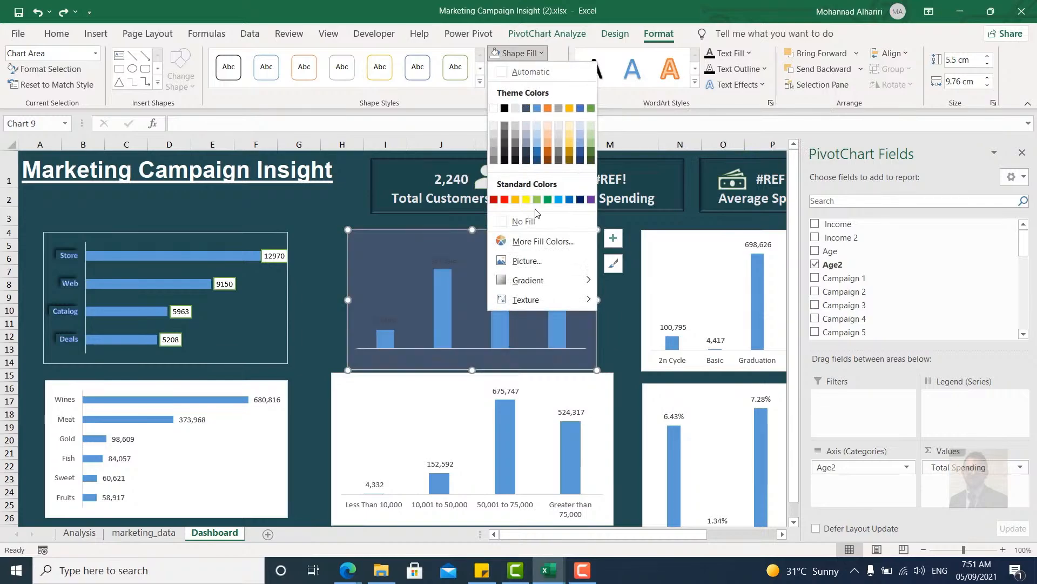
left_click(535, 194)
left_click(527, 69)
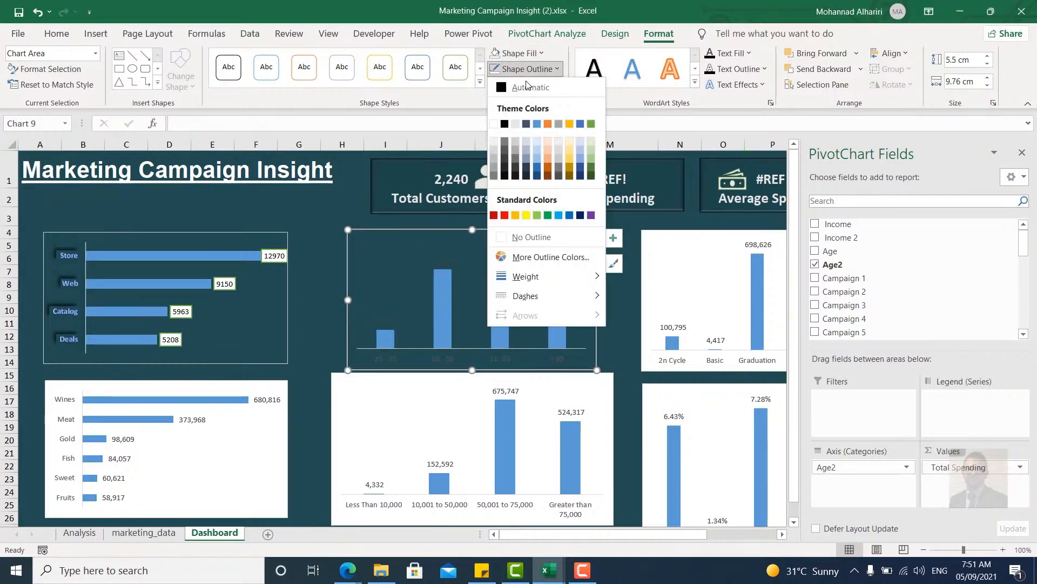
Apply the light-blue outlined WordArt style to all text in the age-group column chart.
left_click(686, 80)
left_click(695, 82)
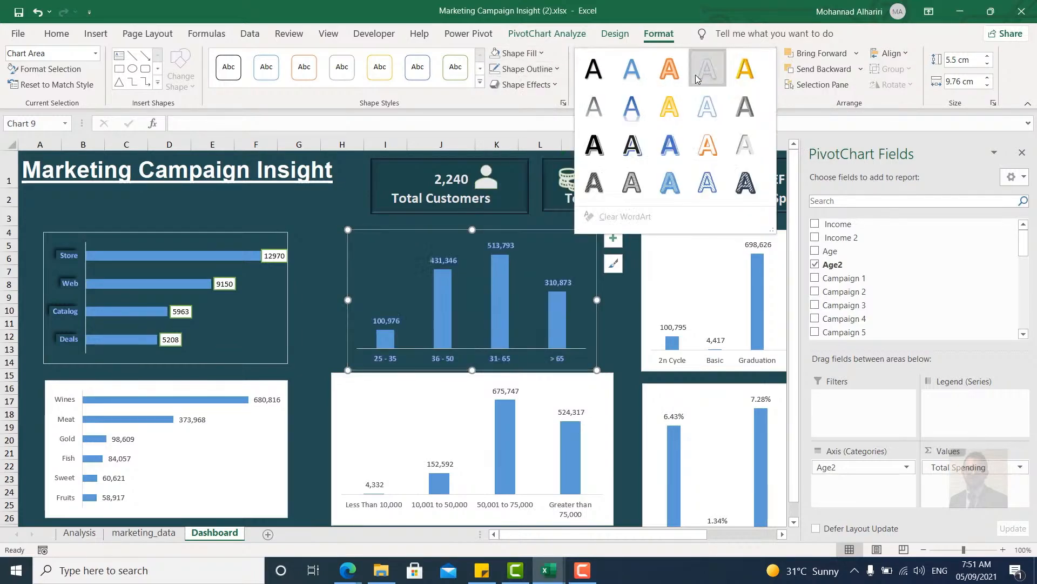
left_click(702, 81)
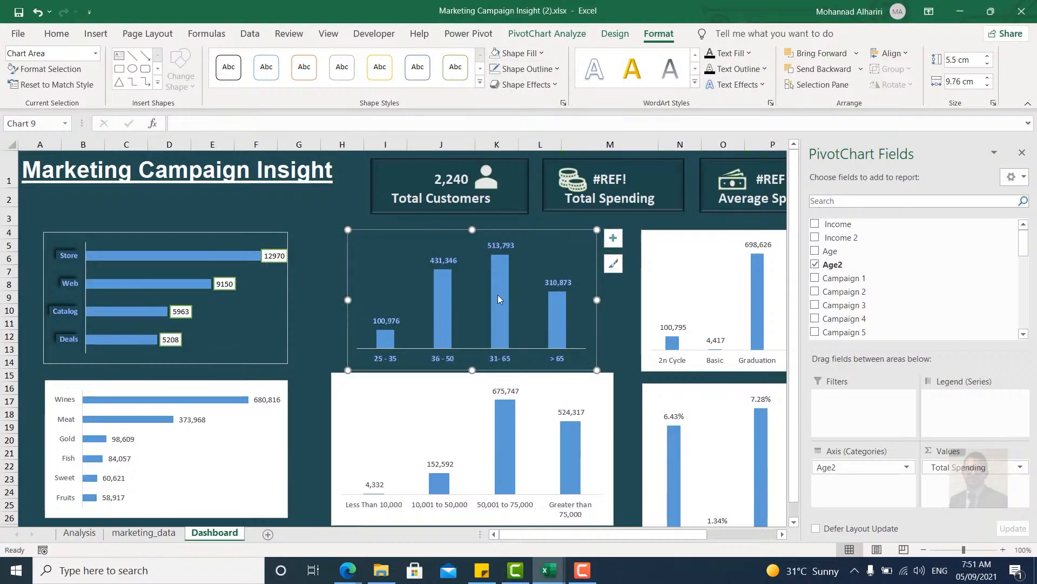
Add a shadow effect to the horizontal category axis labels of the age-group chart.
left_click(501, 358)
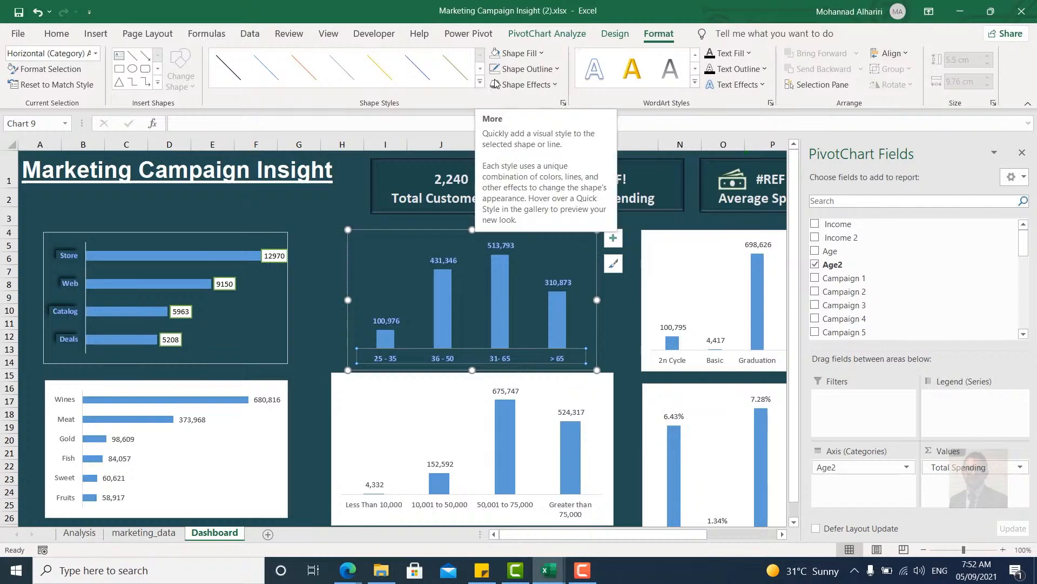
left_click(517, 87)
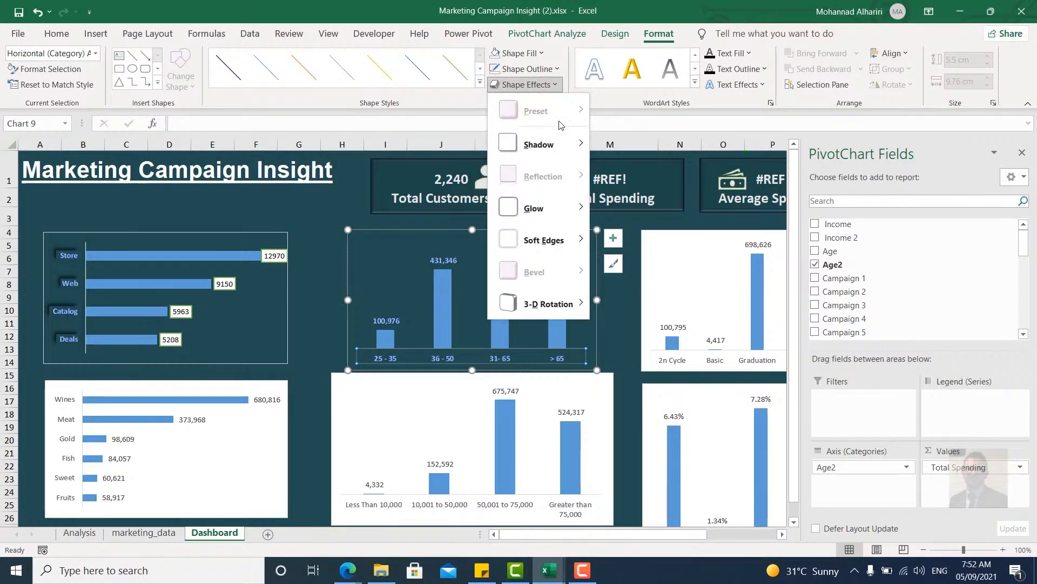
left_click(492, 284)
Give the age-group chart's data labels the green-outlined shape style and the plain black WordArt style, and close the PivotChart field list.
left_click(506, 246)
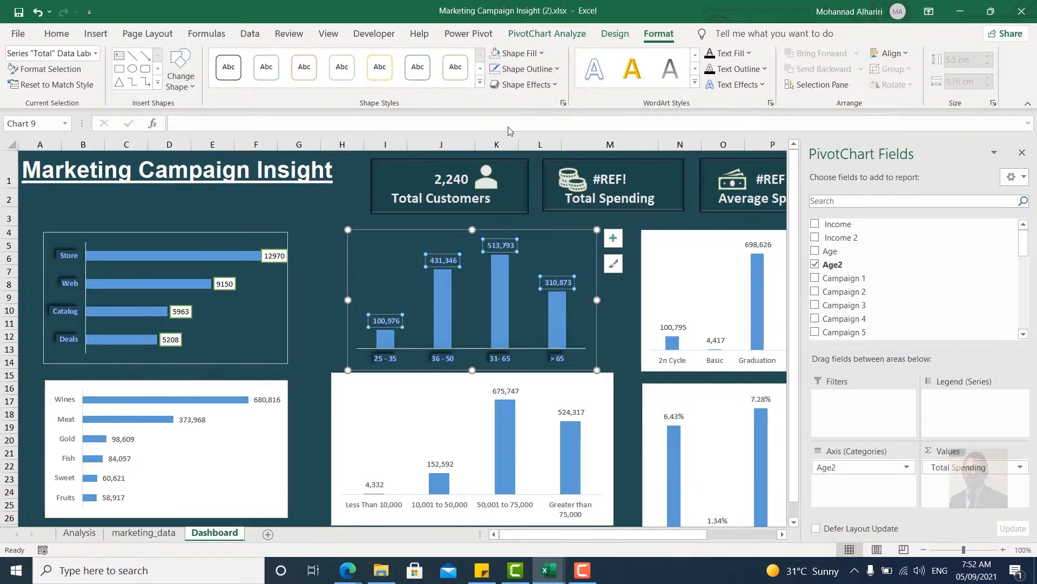
left_click(456, 69)
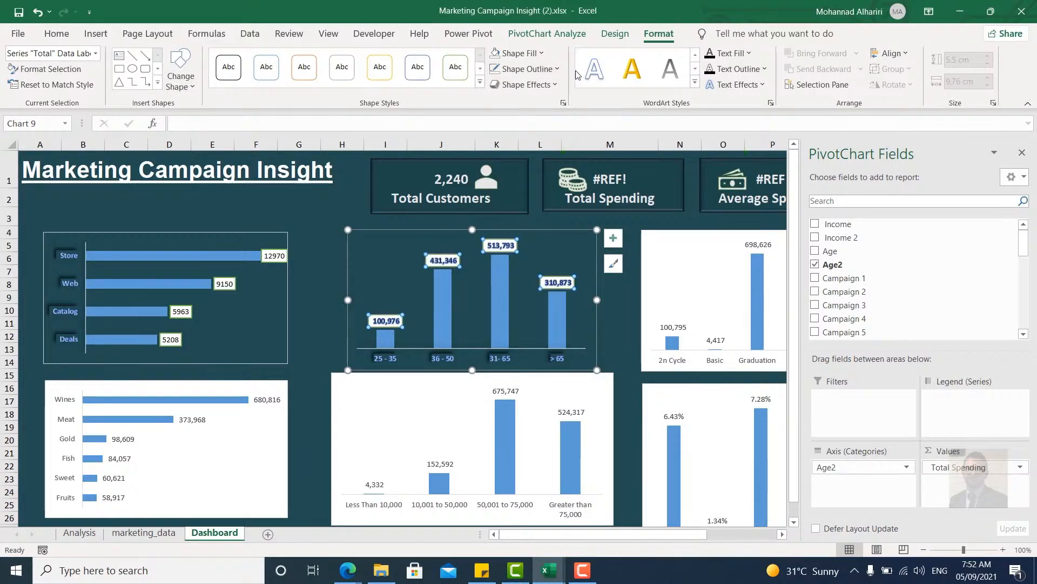
left_click(695, 82)
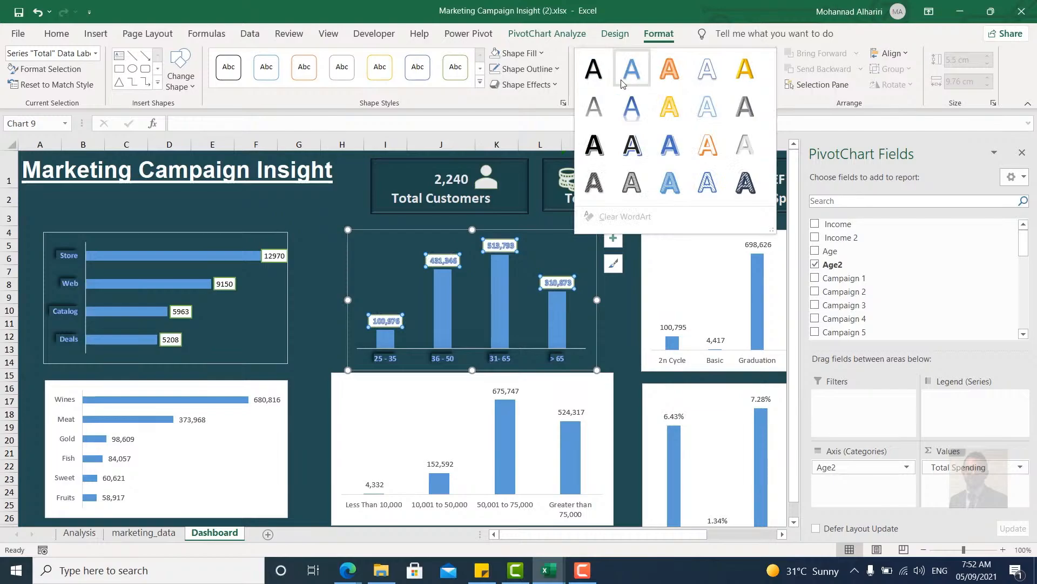
left_click(592, 72)
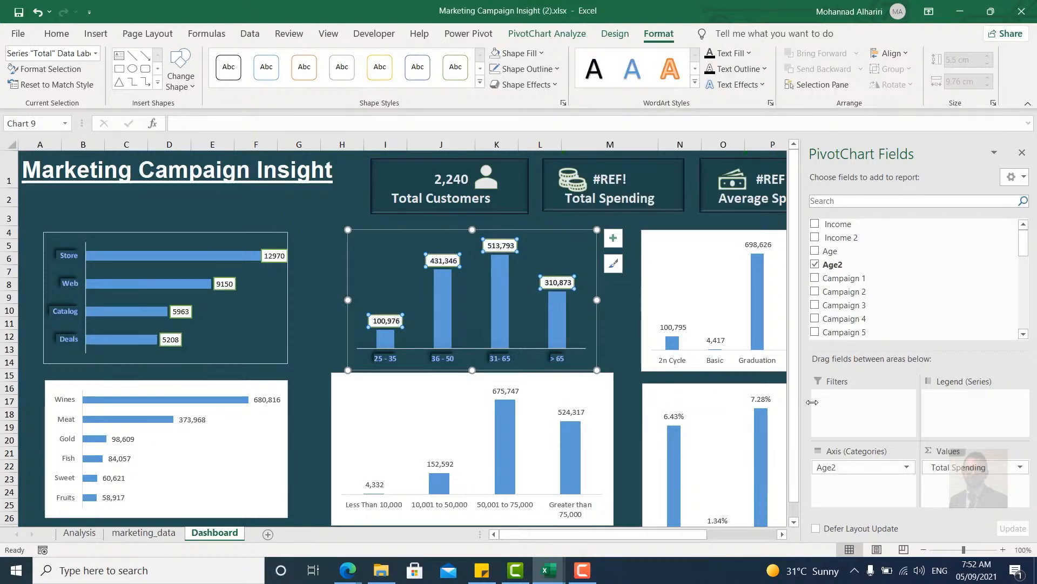
left_click(1022, 154)
left_click(855, 239)
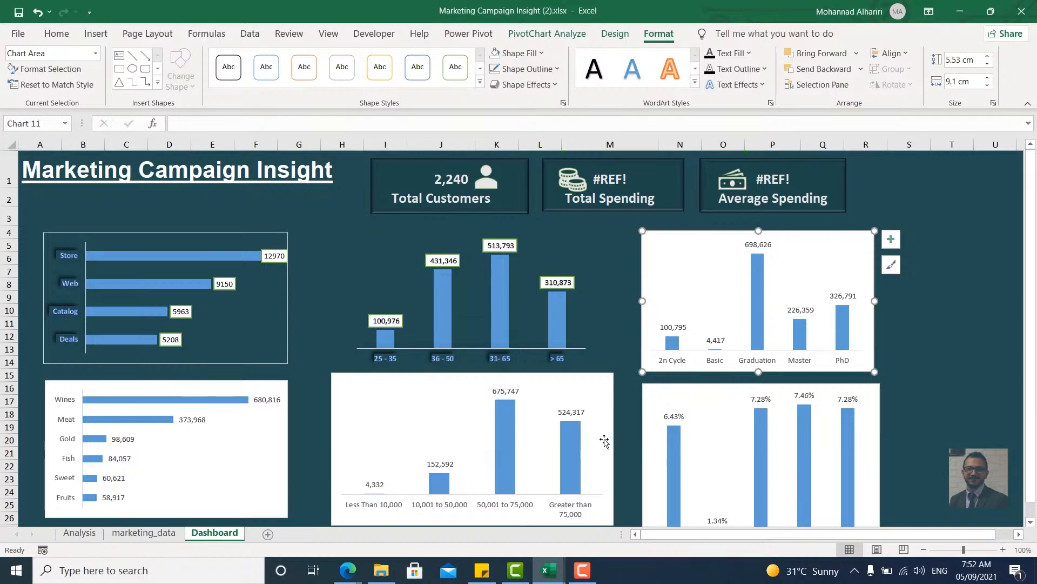
left_click(592, 580)
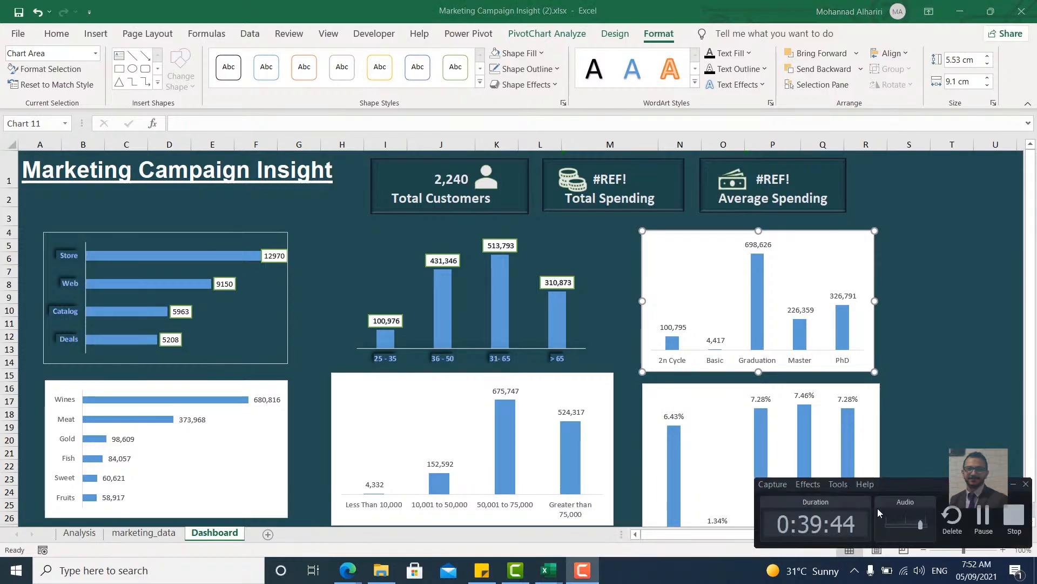
left_click(981, 519)
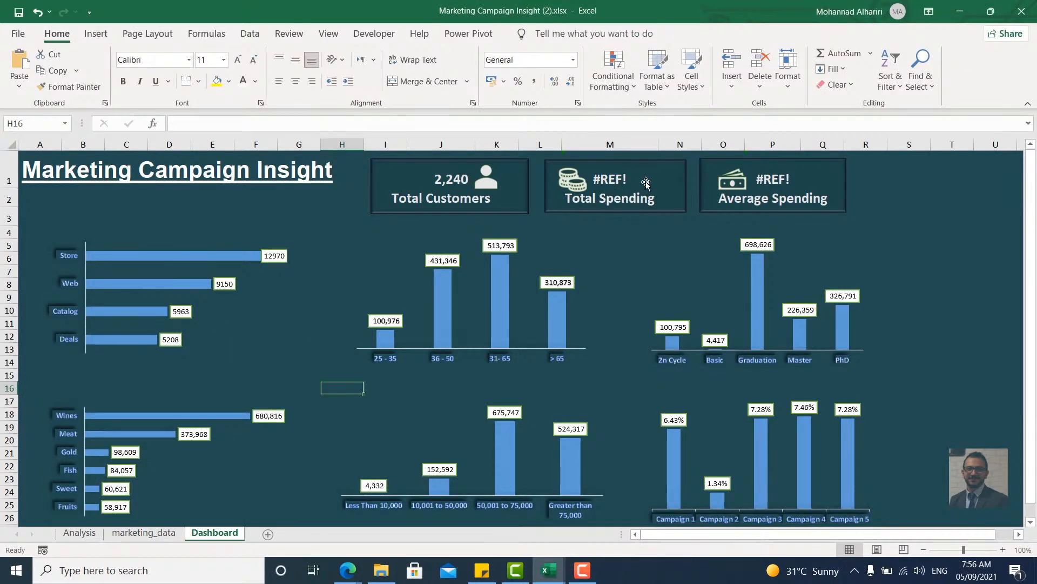
Link the Total Spending figure in M1 to grand total cell B28 on marketing_data, moving its frame aside and back around the figure.
left_click_drag(646, 182, 965, 222)
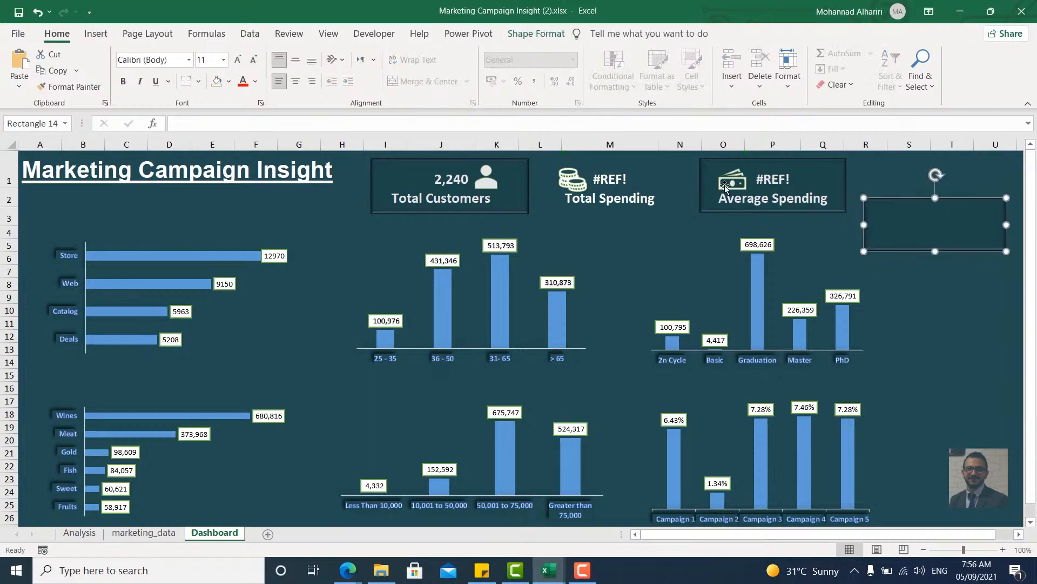
left_click(610, 181)
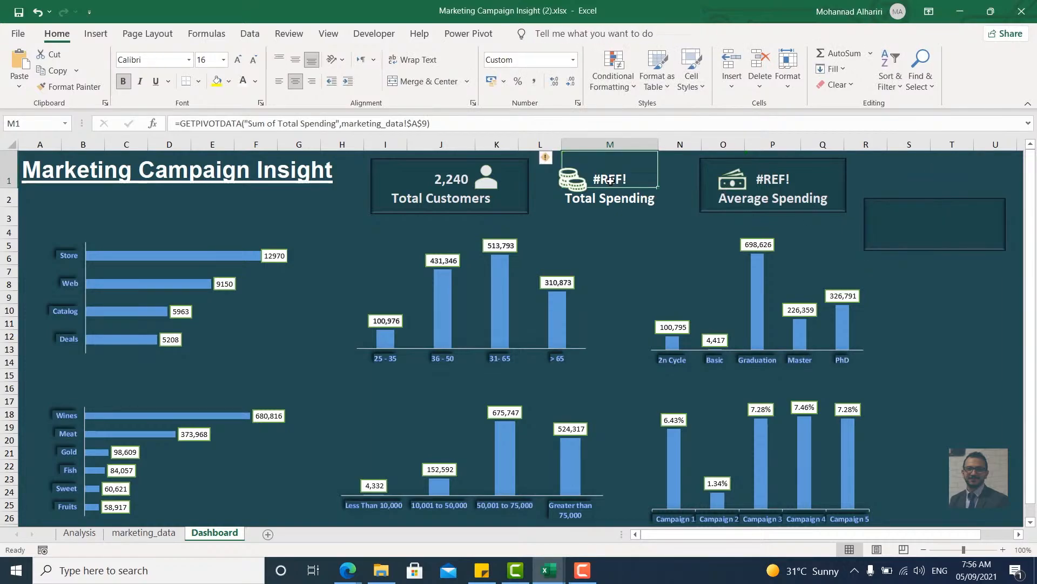
type("=")
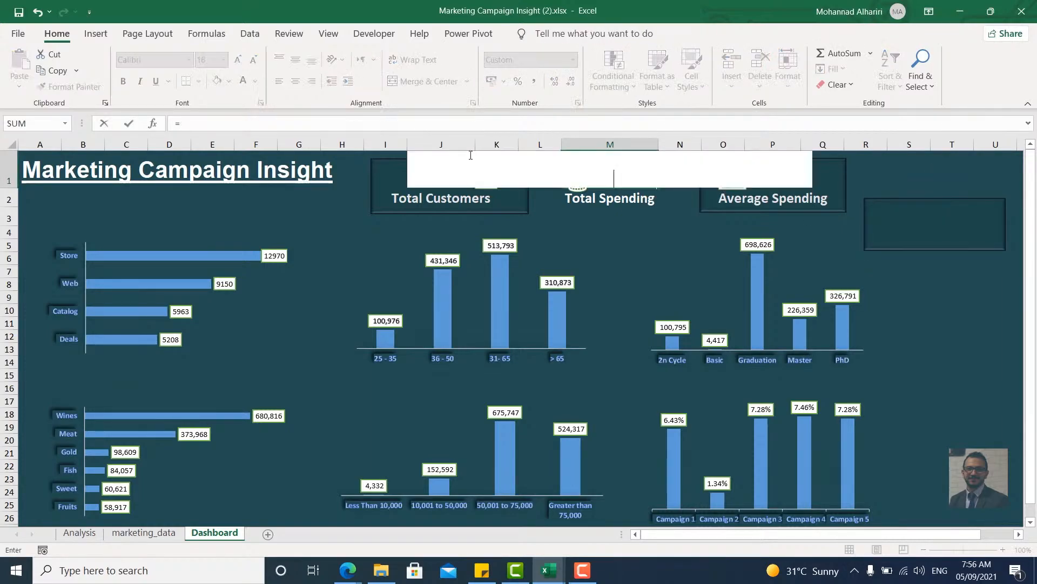
left_click(137, 537)
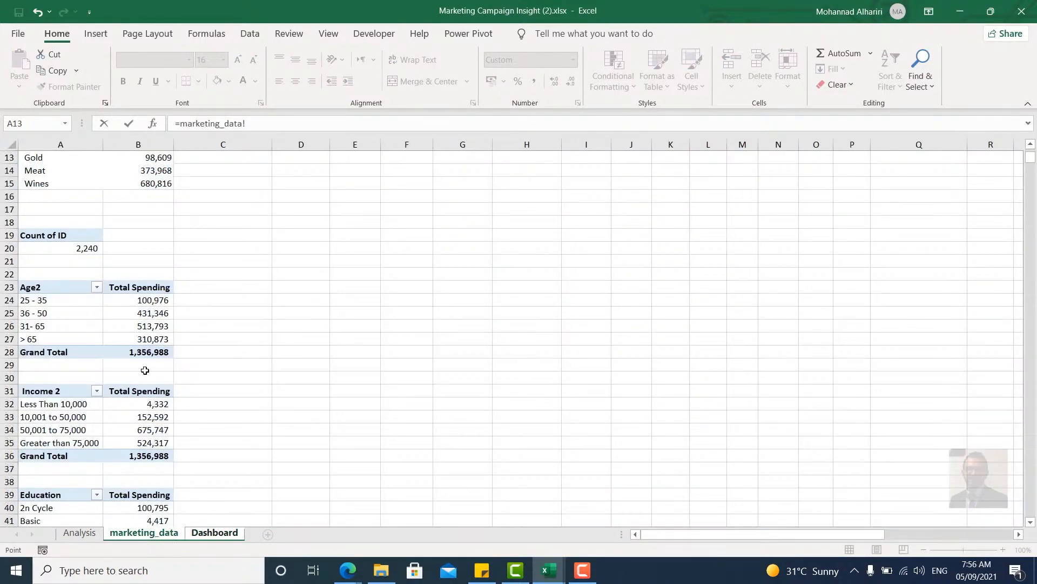
left_click(143, 352)
key("Return")
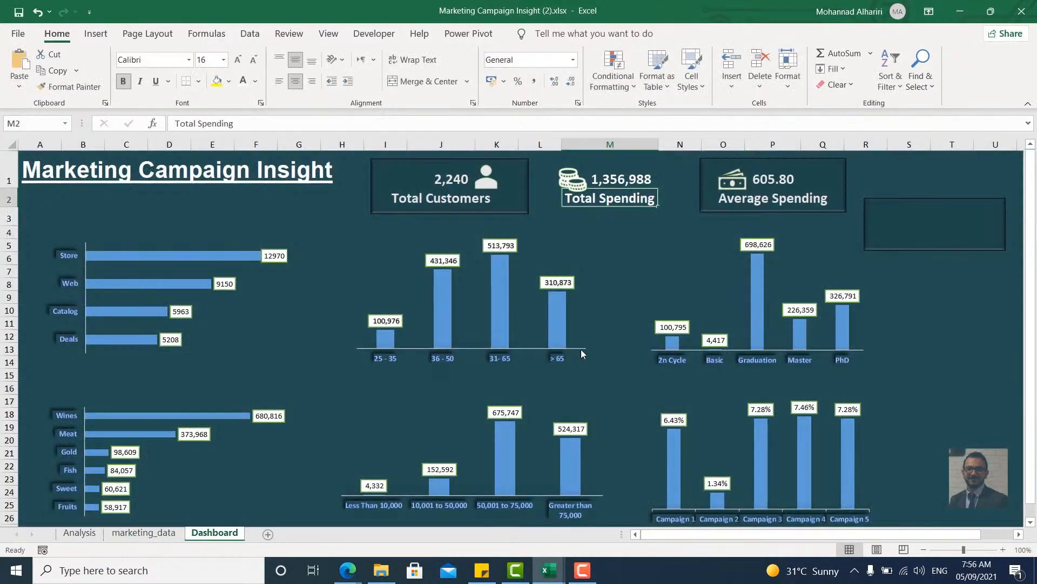
left_click_drag(928, 218, 608, 181)
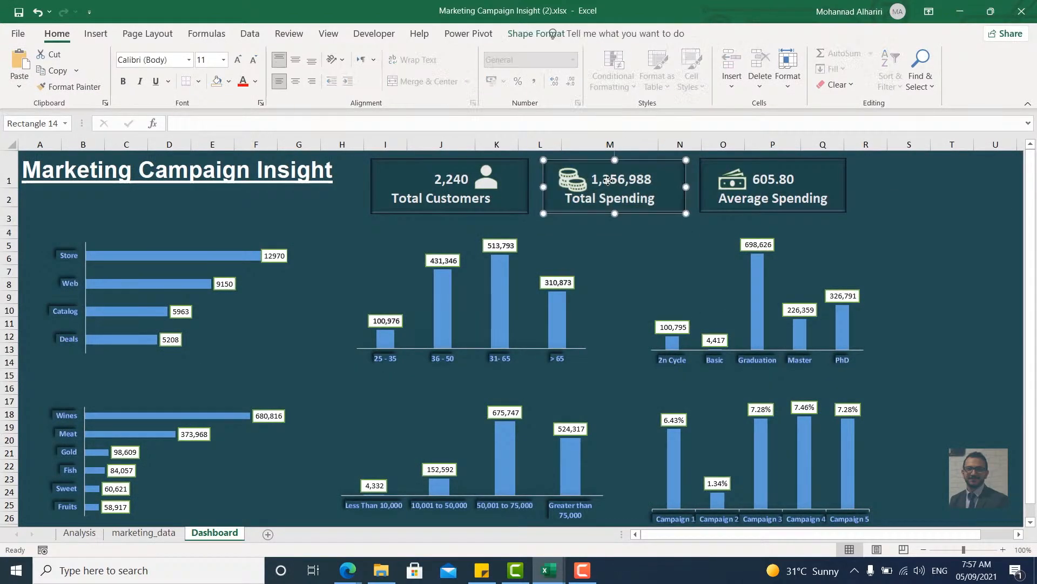
Set the gap width of the bars in the product category chart (Wines to Fruits) to 60%.
left_click(195, 334)
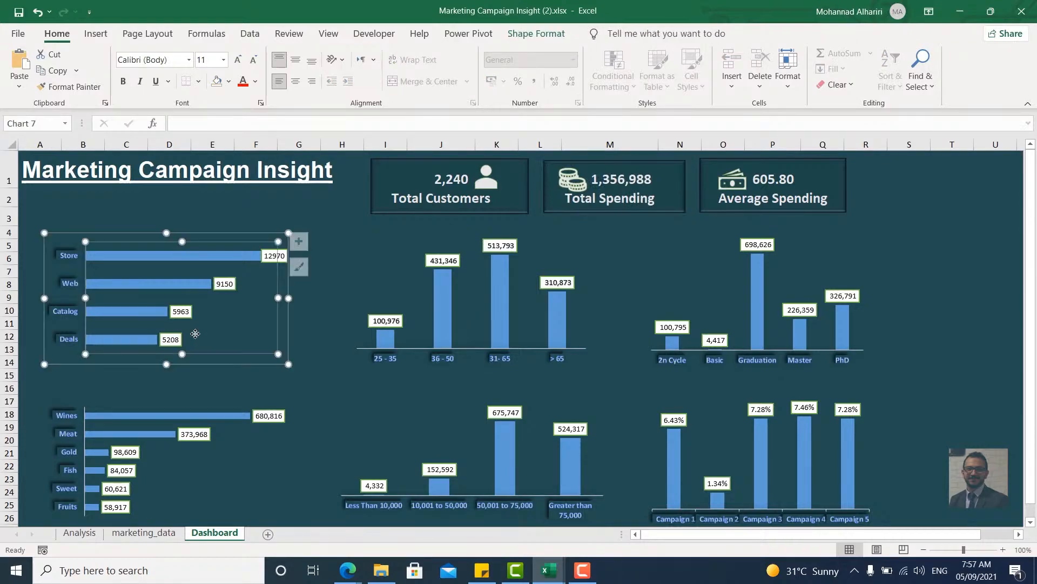
left_click(200, 417)
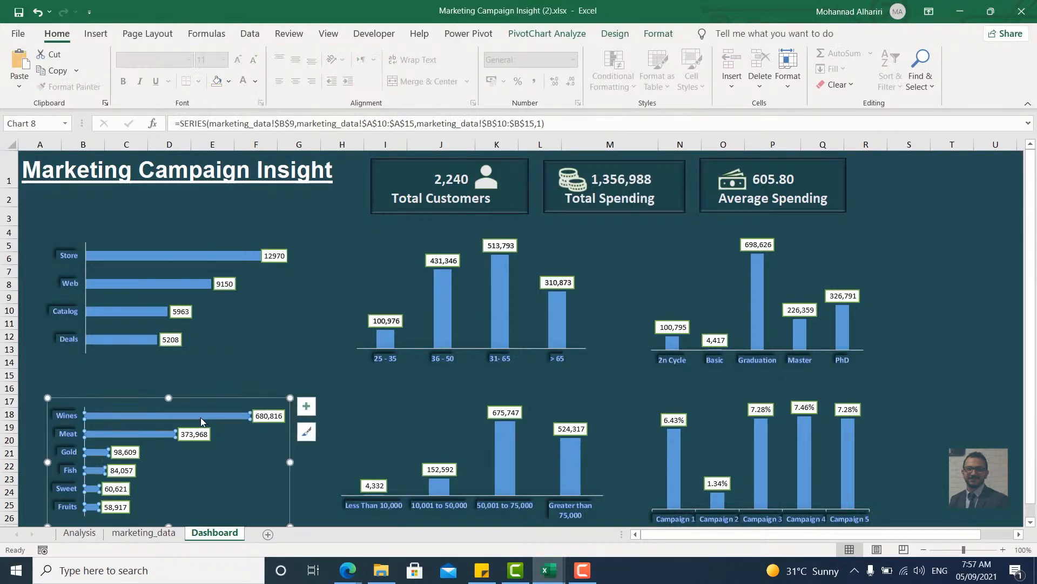
right_click(200, 417)
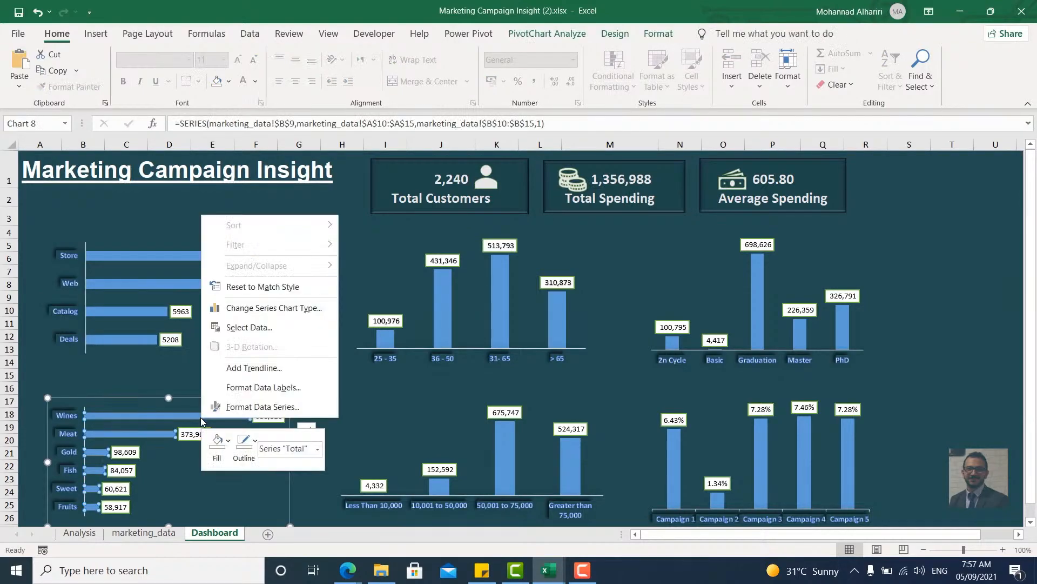
left_click(252, 407)
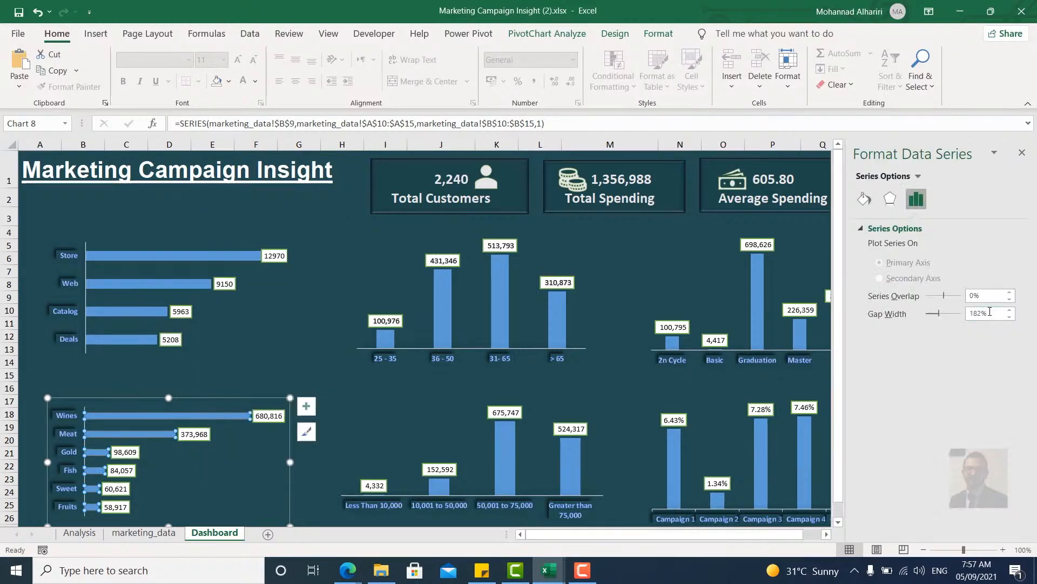
left_click(993, 315)
left_click_drag(993, 315, 966, 316)
key("Return")
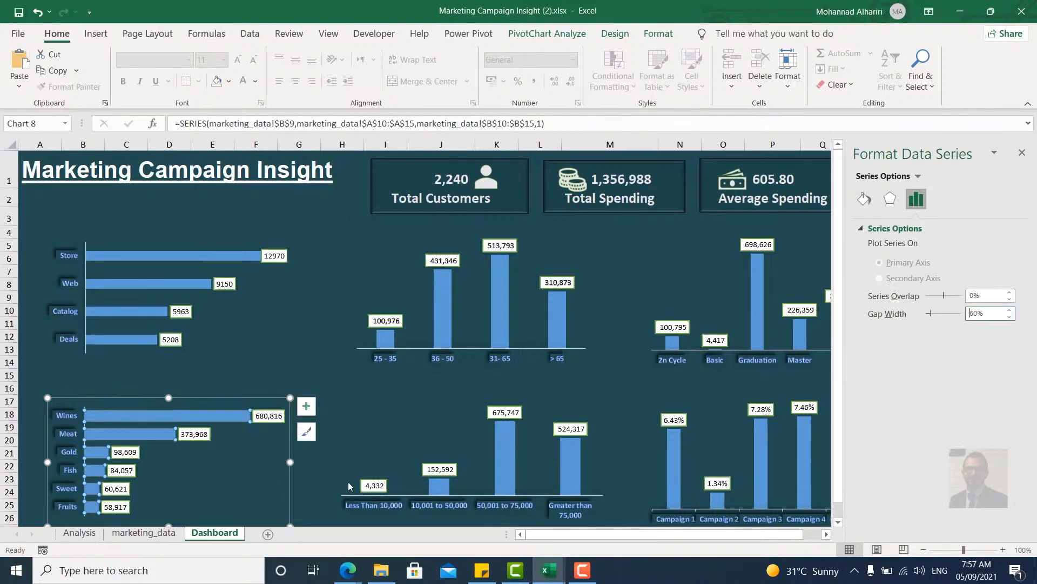
Set the gap width of the bars in the sales channel chart (Store to Deals) to 60%.
left_click(263, 495)
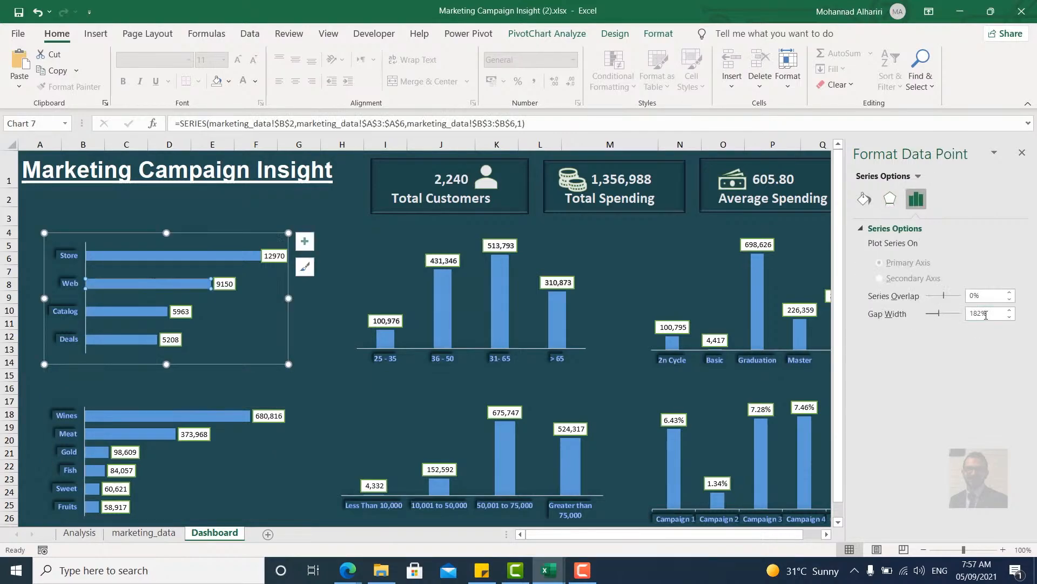
left_click_drag(990, 313, 965, 313)
type("60")
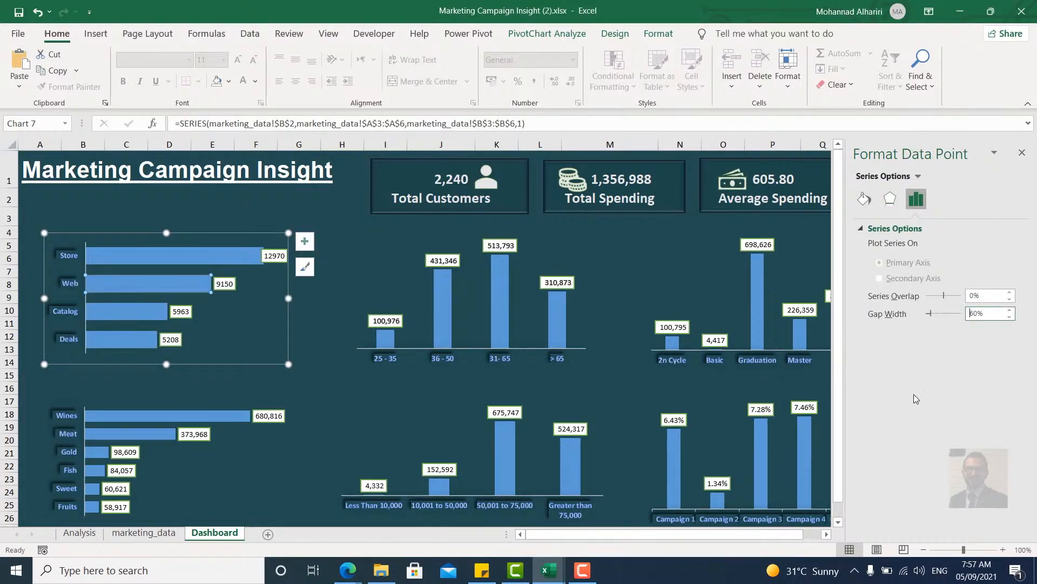
Set the gap width of the columns in the education level chart to 60%.
left_click(500, 314)
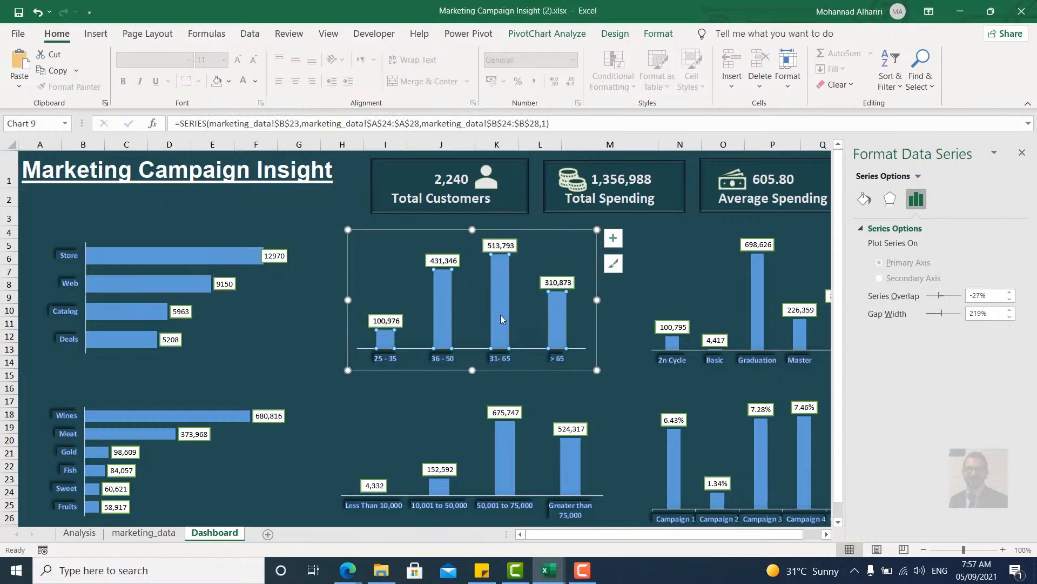
left_click(964, 314)
left_click(759, 327)
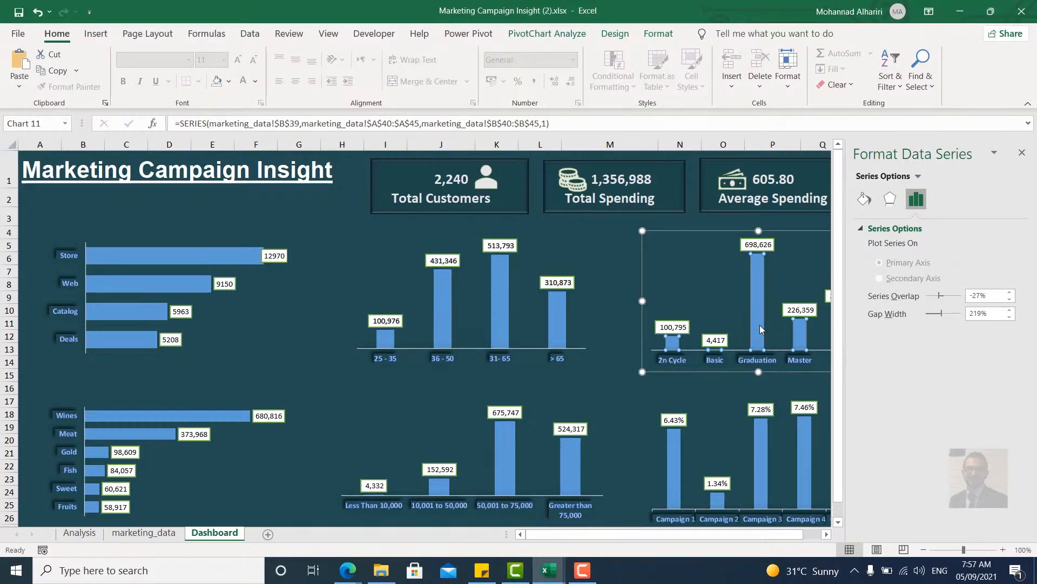
left_click(760, 329)
left_click(964, 314)
type("60")
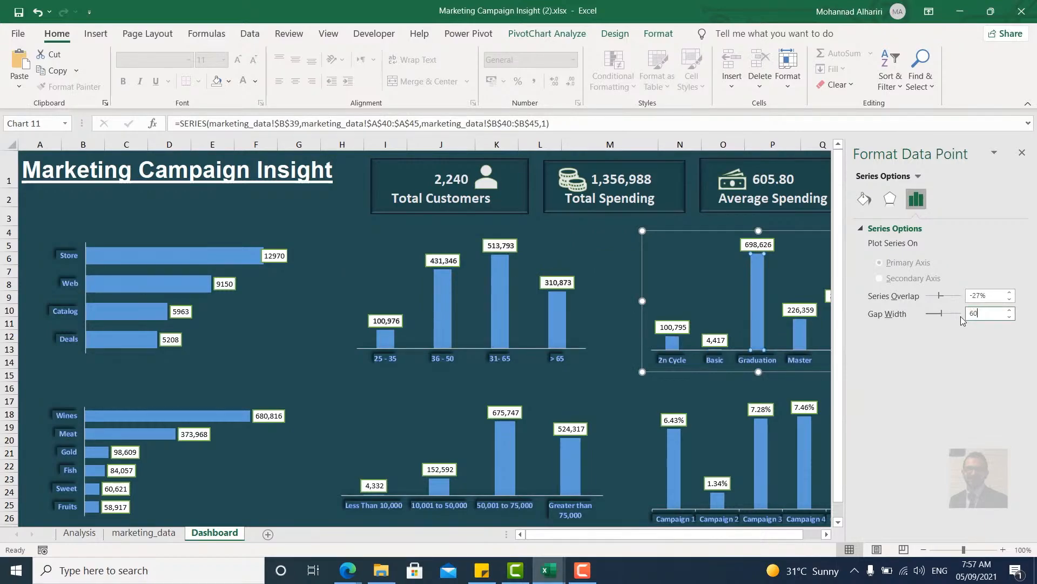
key("Return")
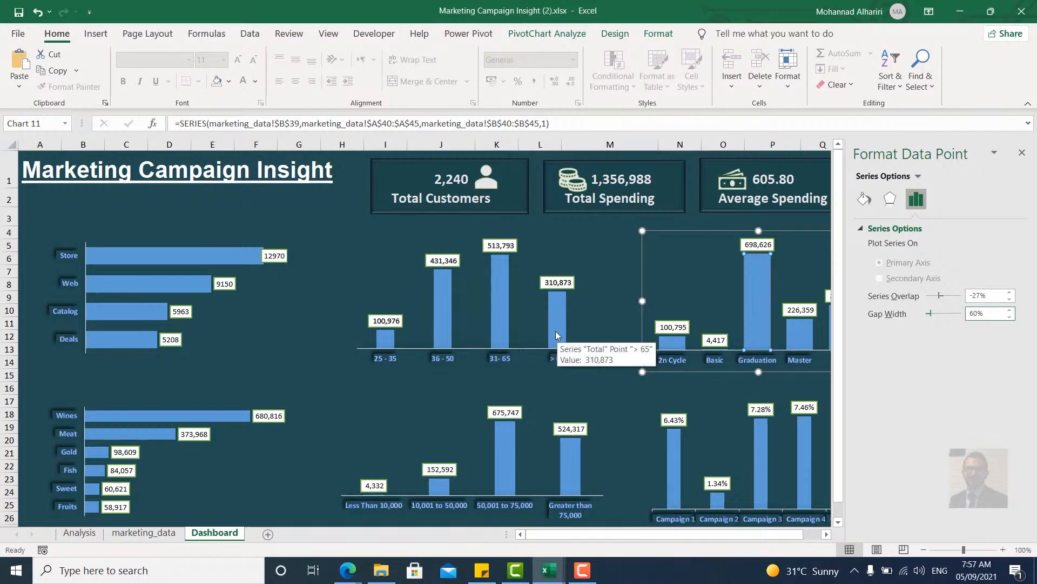
Set the gap width of the columns in the campaign percentage chart to 80% and close the series formatting options.
left_click(763, 465)
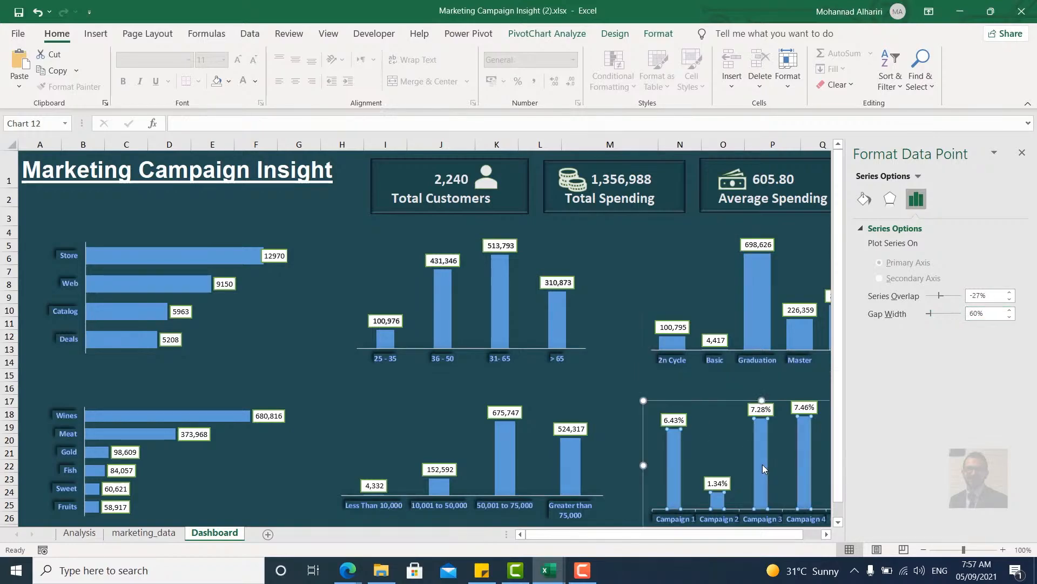
left_click(986, 314)
type("80")
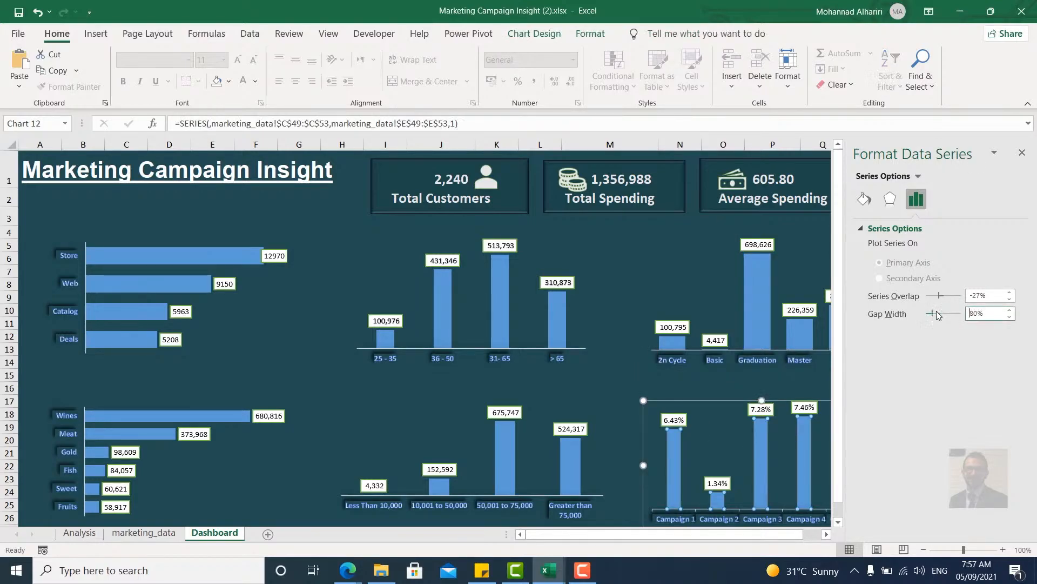
key("Return")
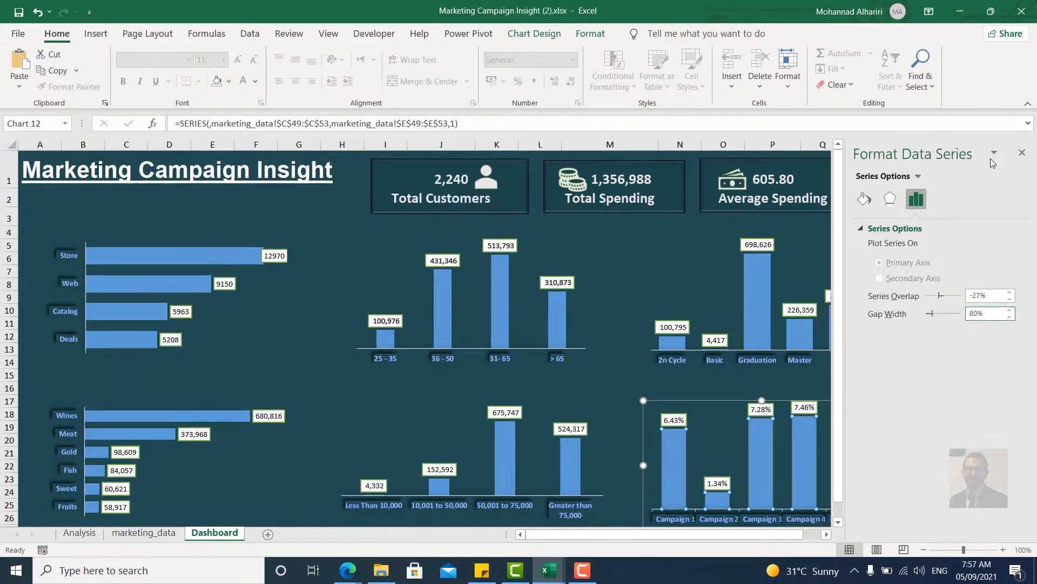
left_click(1021, 153)
scroll(794, 366, "down", 4)
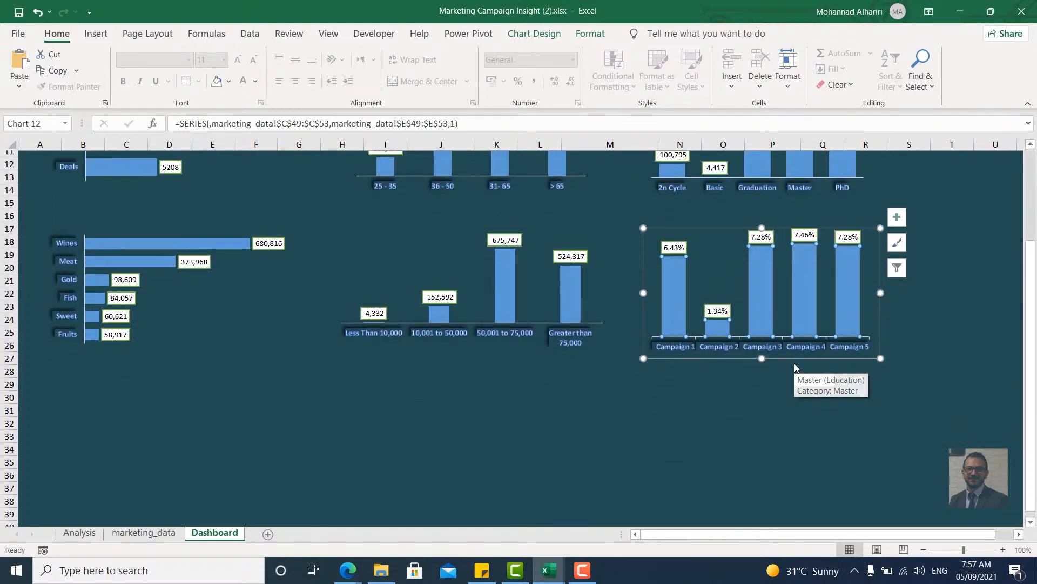
scroll(794, 367, "up", 4)
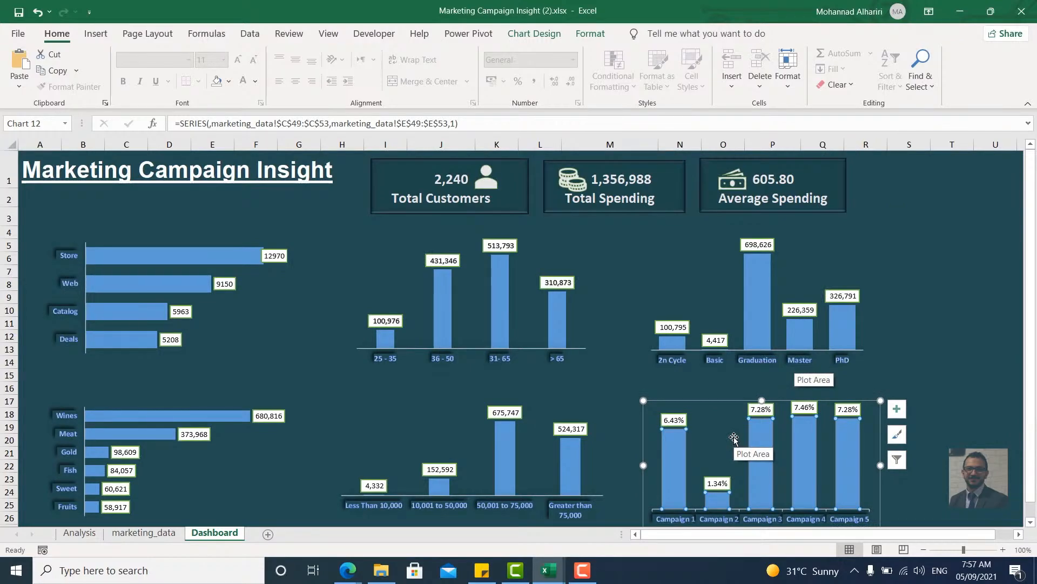
Insert a text box reading "Channel Performance" just above the Store, Web, Catalog and Deals bar chart.
left_click(108, 235)
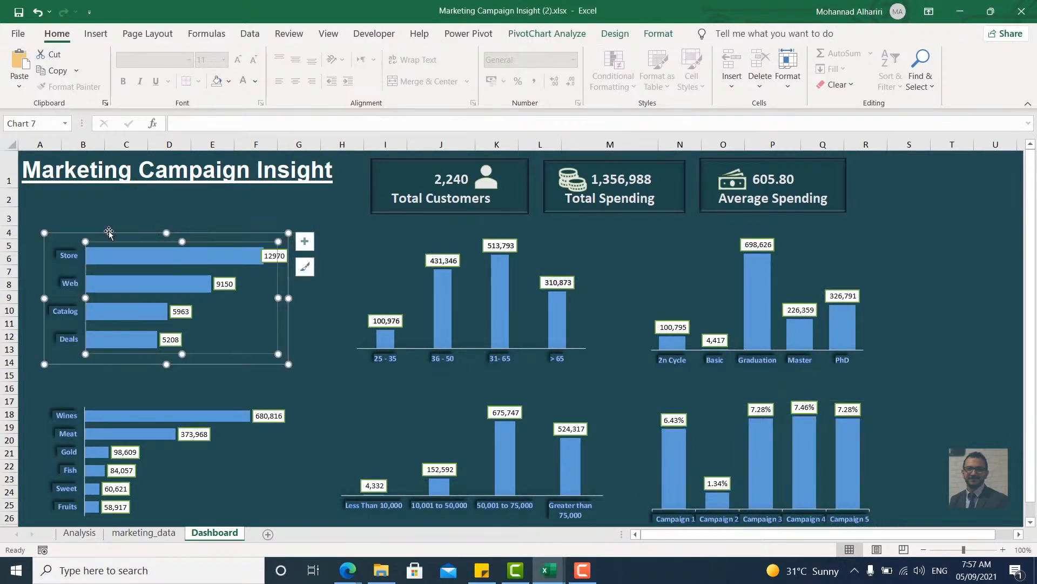
left_click(108, 215)
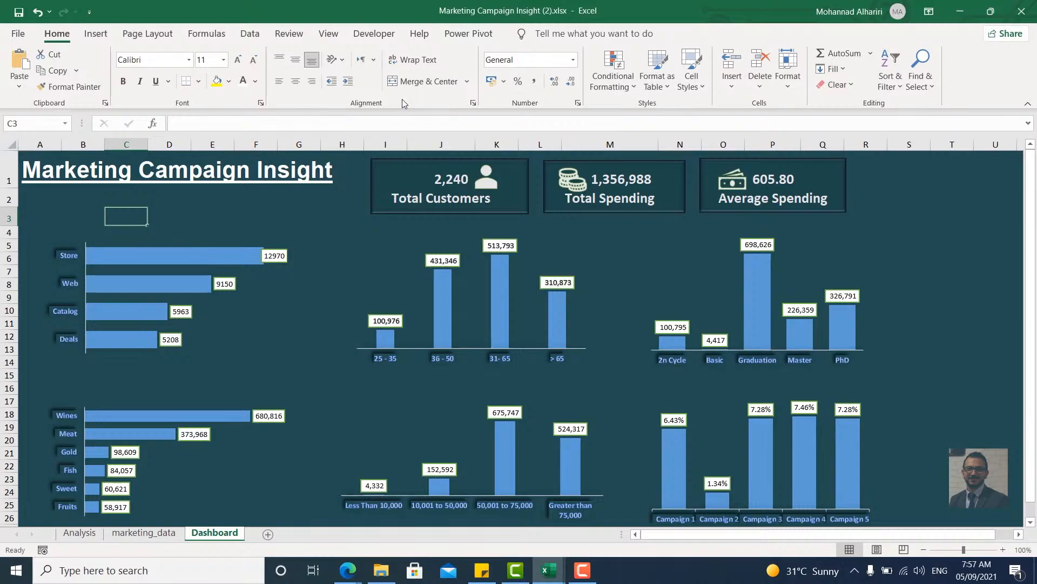
left_click(95, 33)
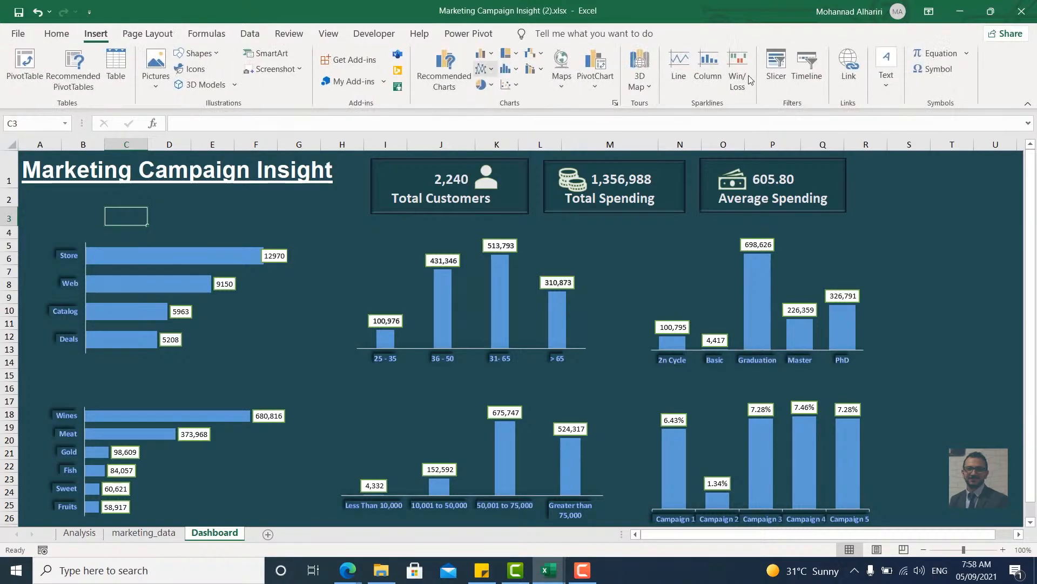
left_click(887, 81)
left_click(881, 136)
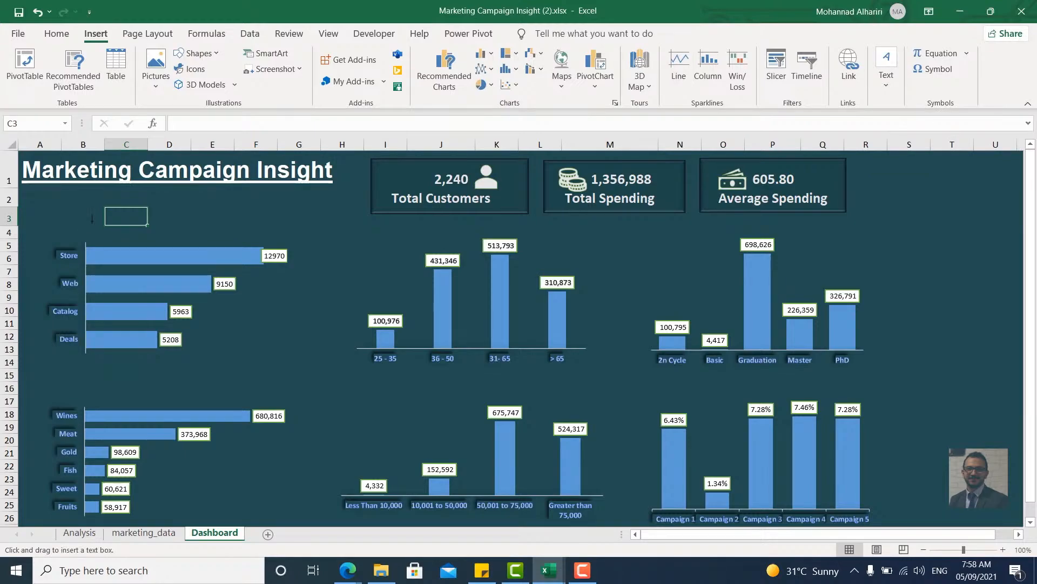
left_click(89, 225)
type("Chane")
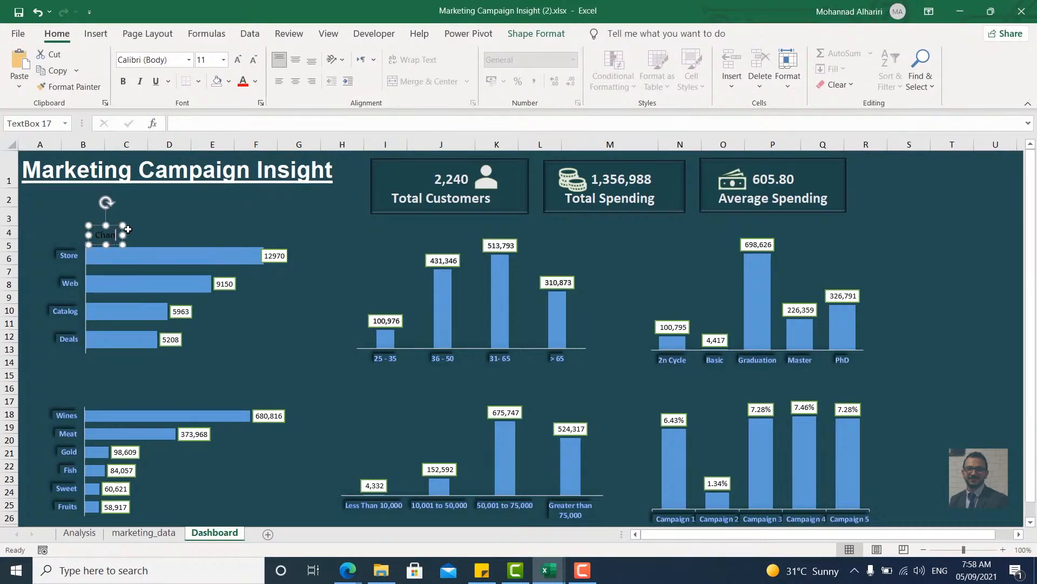
key("BackSpace")
key("BackSpace")
type("rnel")
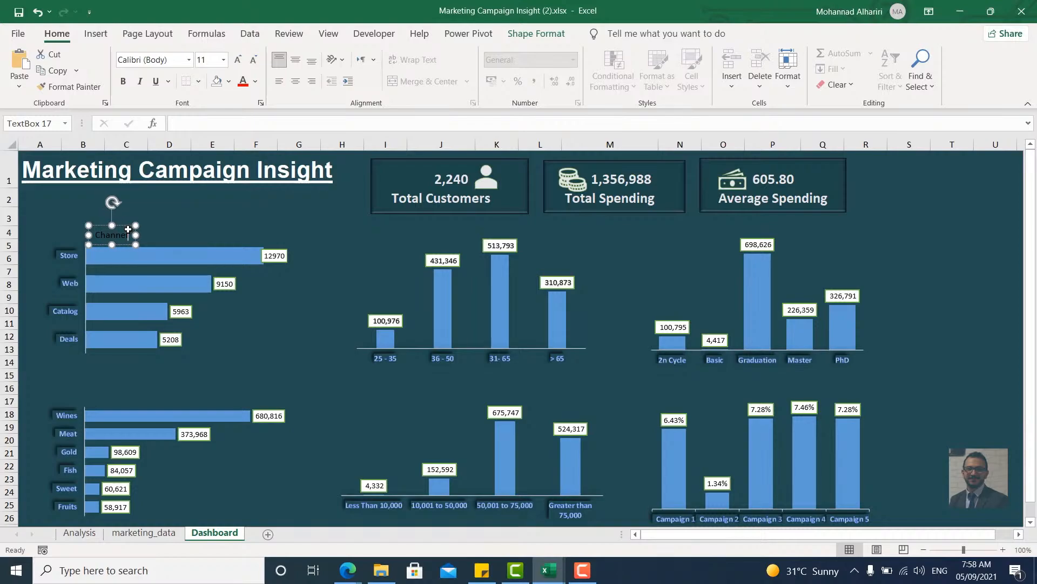
type(" Per")
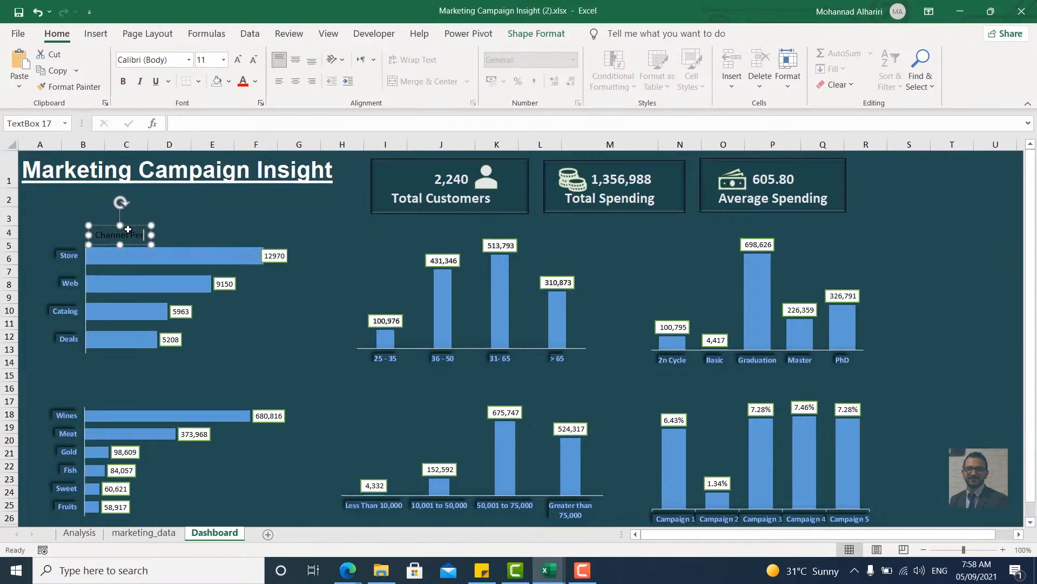
type("formance")
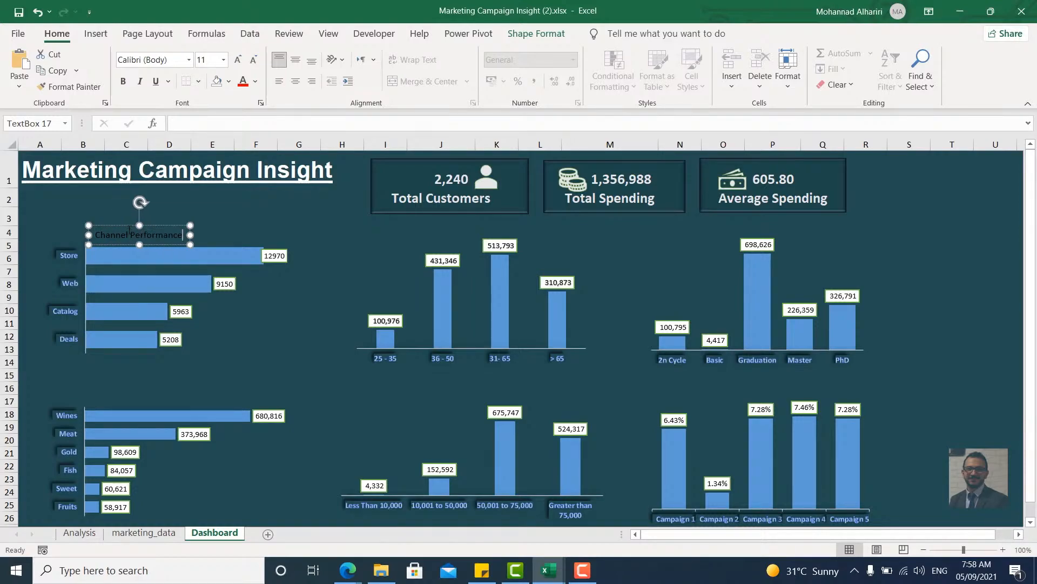
Format the Channel Performance heading as white, bold, underlined 12 pt Arial and move it up and left, clear of the bars.
triple_click(130, 233)
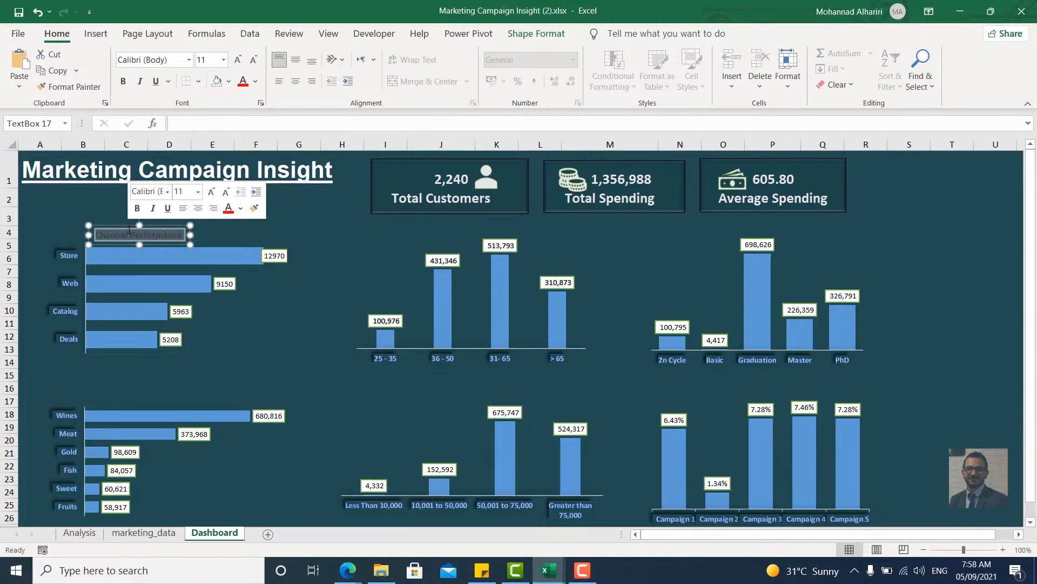
left_click(255, 82)
left_click(242, 136)
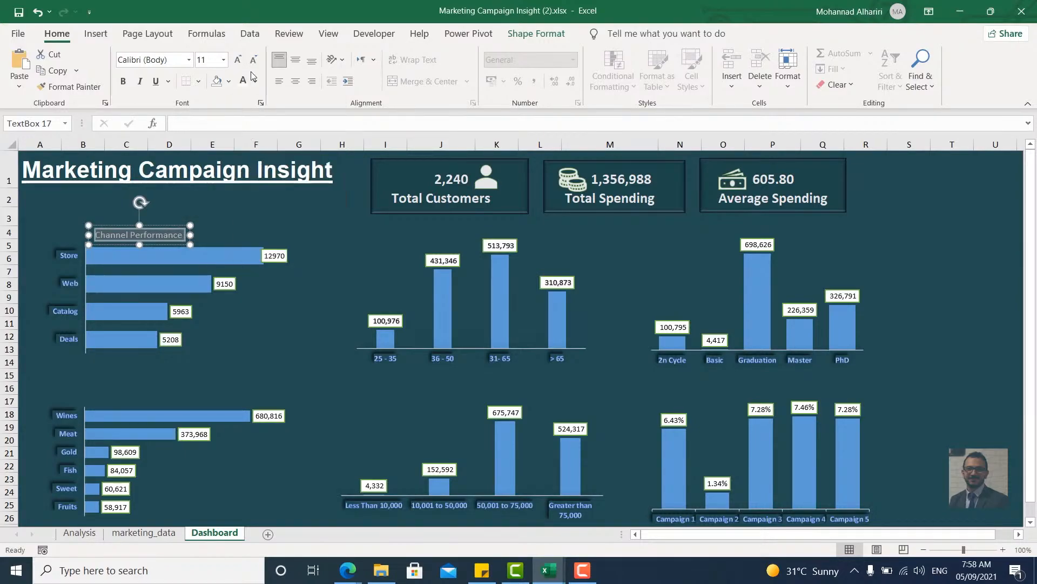
left_click(123, 81)
left_click(146, 59)
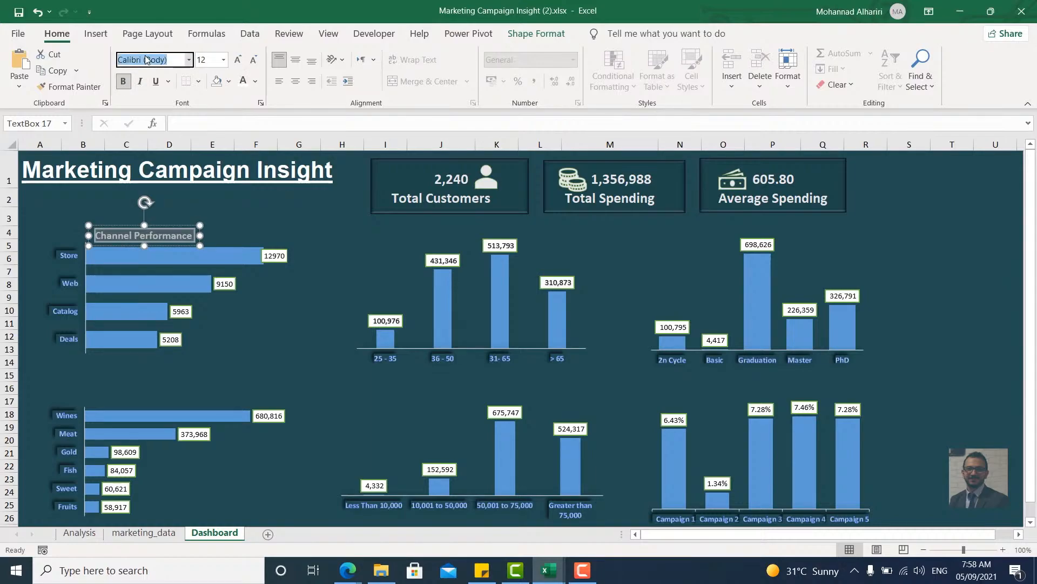
type("Arial")
key("Return")
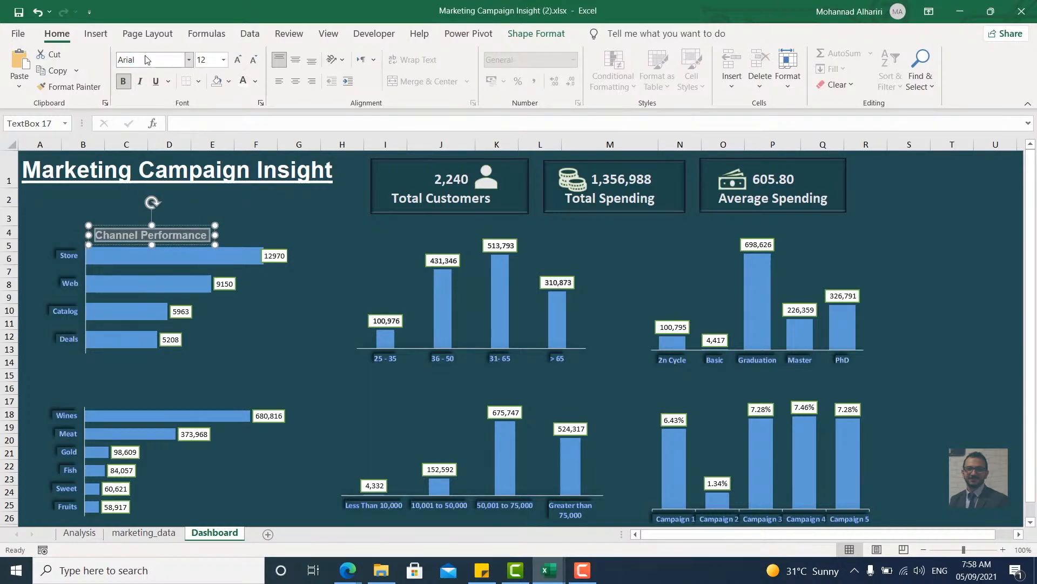
left_click(155, 81)
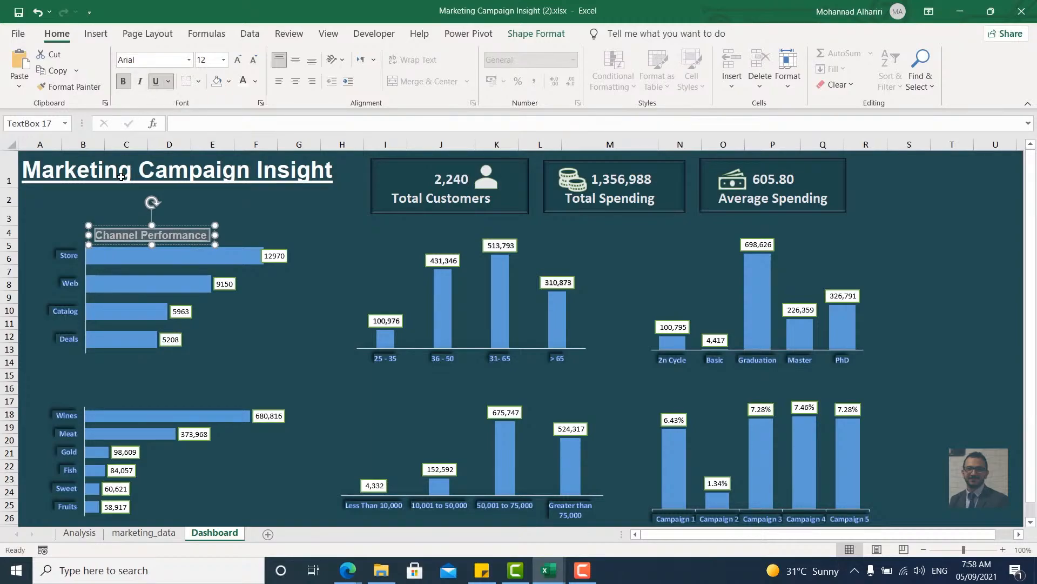
left_click(124, 226)
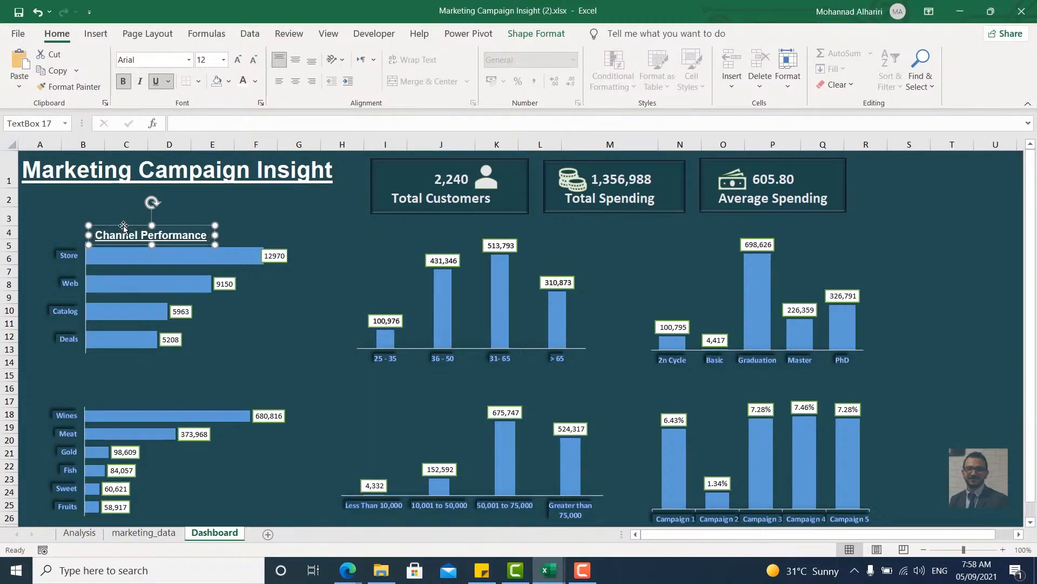
left_click_drag(124, 226, 82, 216)
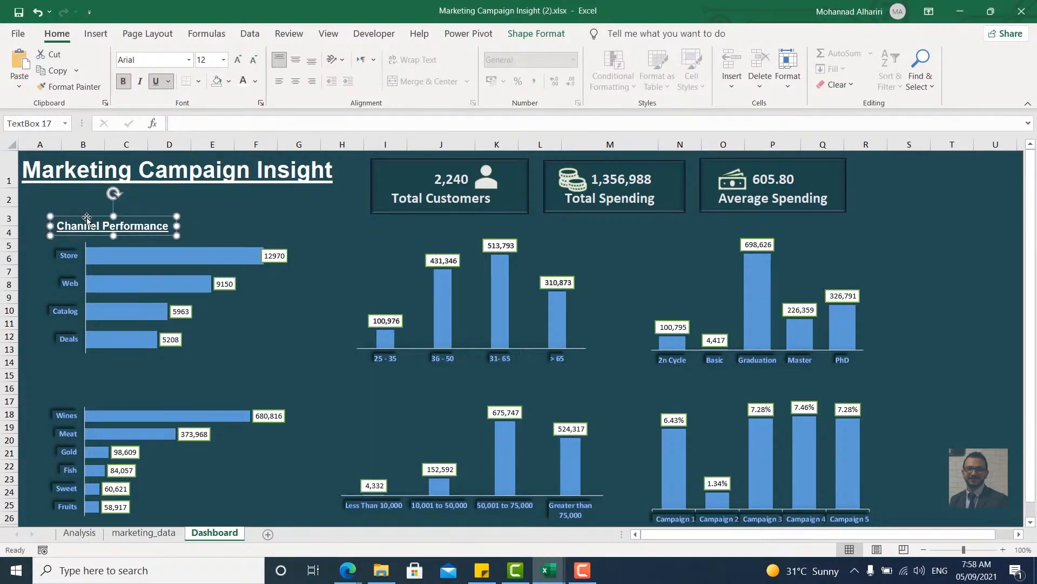
Paste a copy of the Channel Performance heading above the Wines-to-Fruits bar chart and change its text to "Spending By Products".
left_click(75, 395)
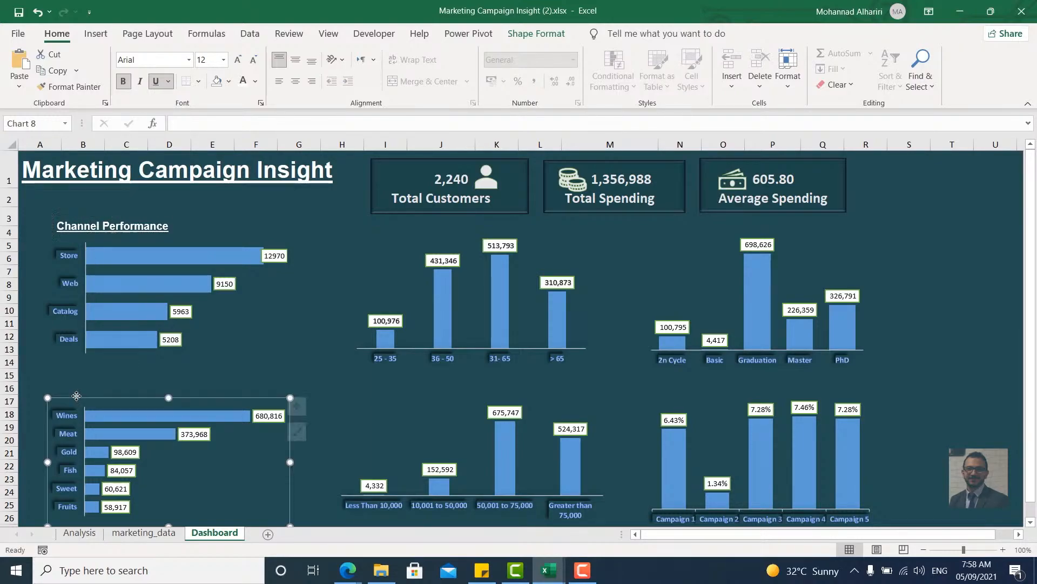
left_click(76, 386)
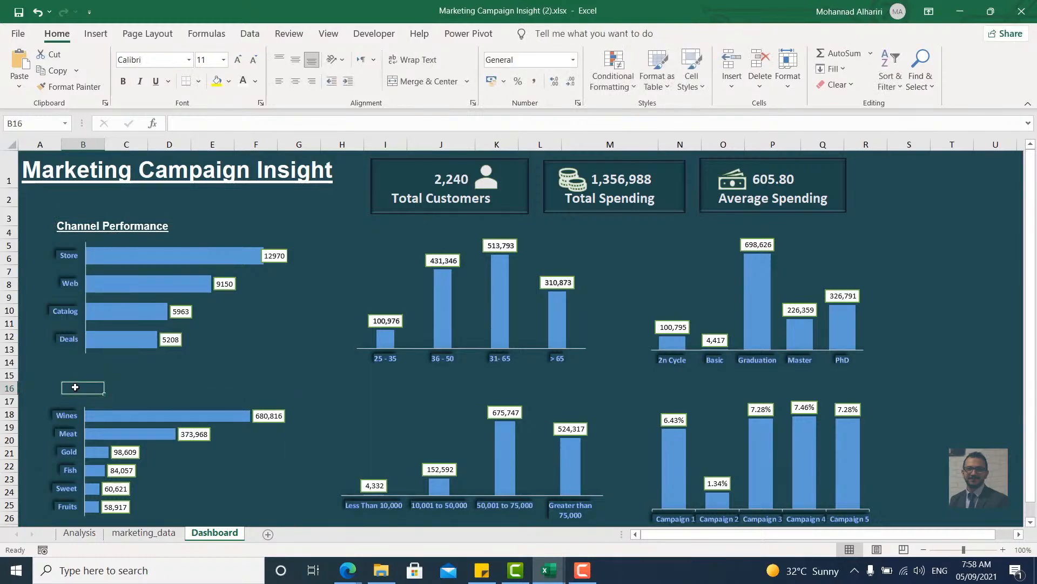
key("ctrl+v")
double_click(88, 390)
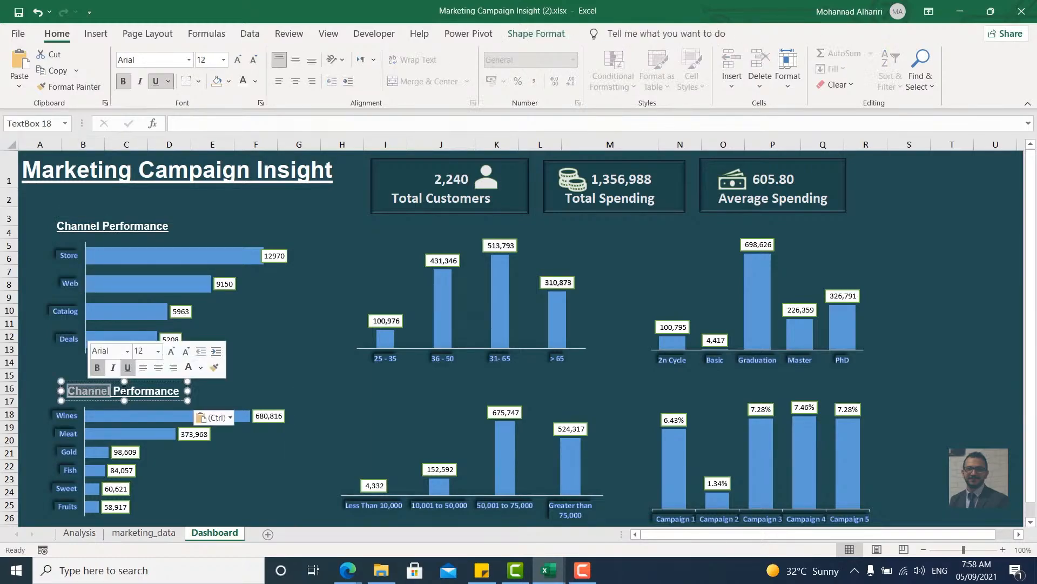
double_click(123, 390)
triple_click(123, 390)
type("S")
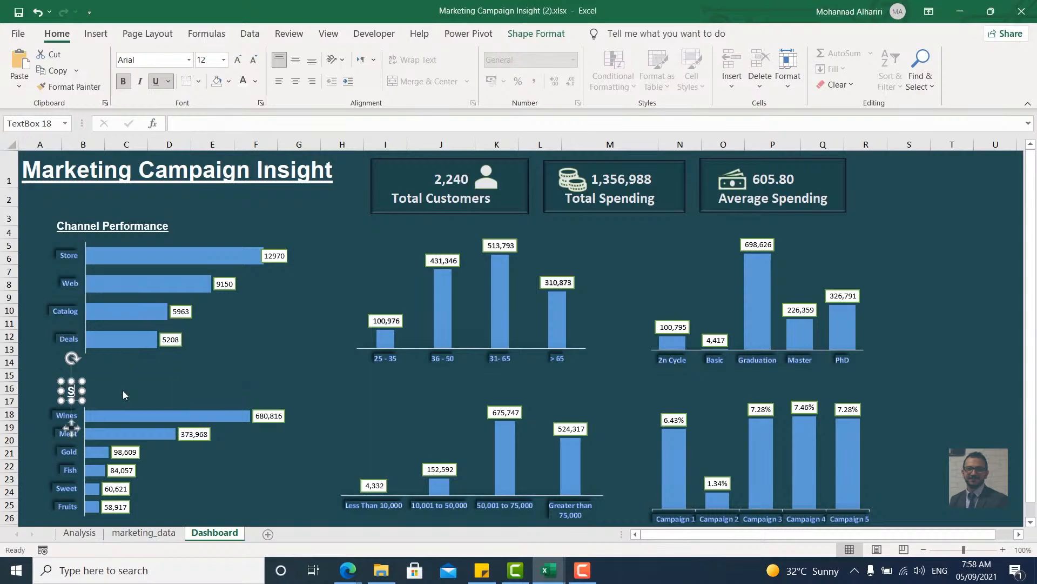
type("pen")
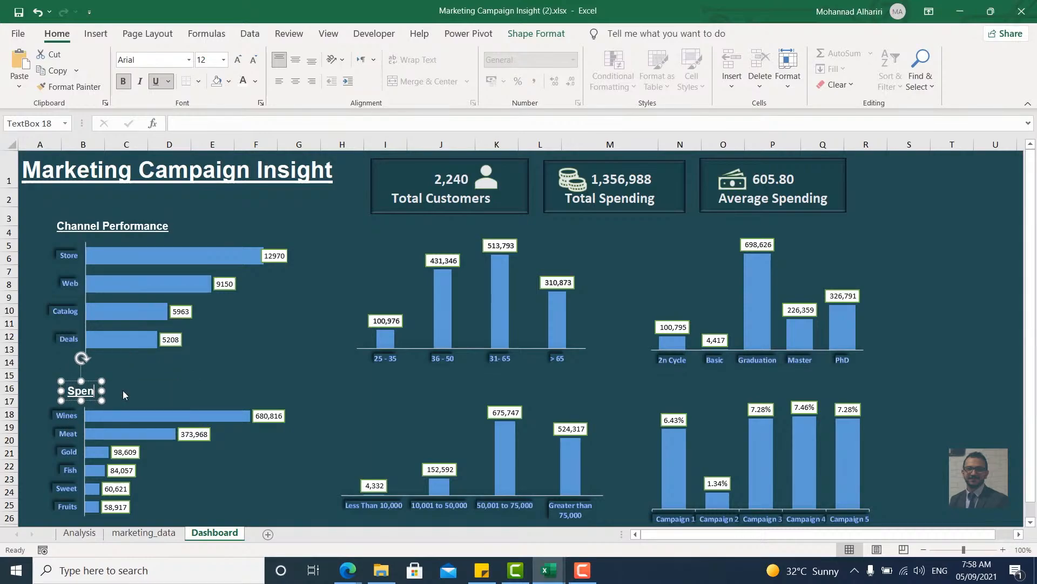
type("ding By P")
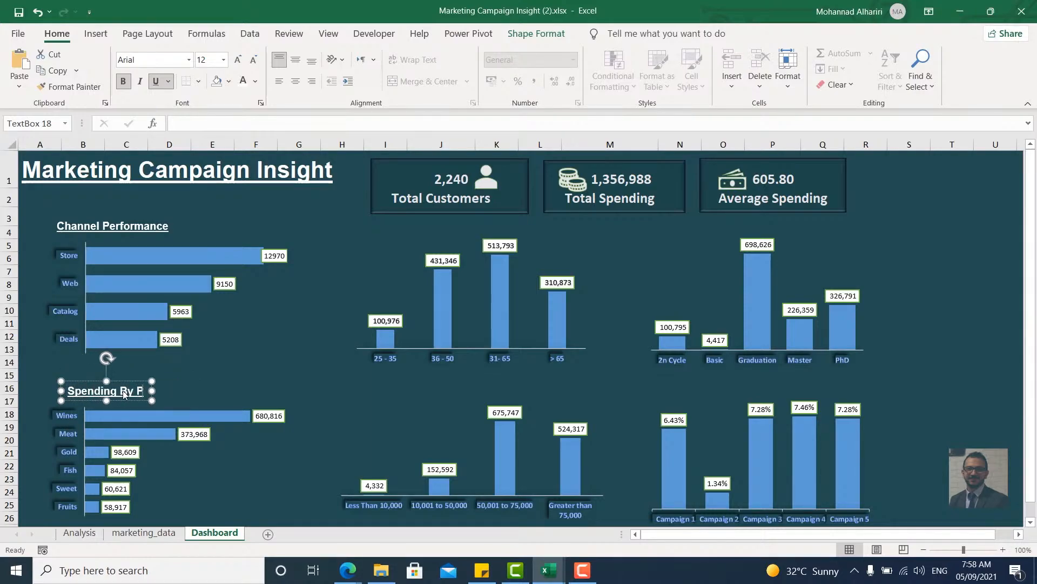
type("roducts")
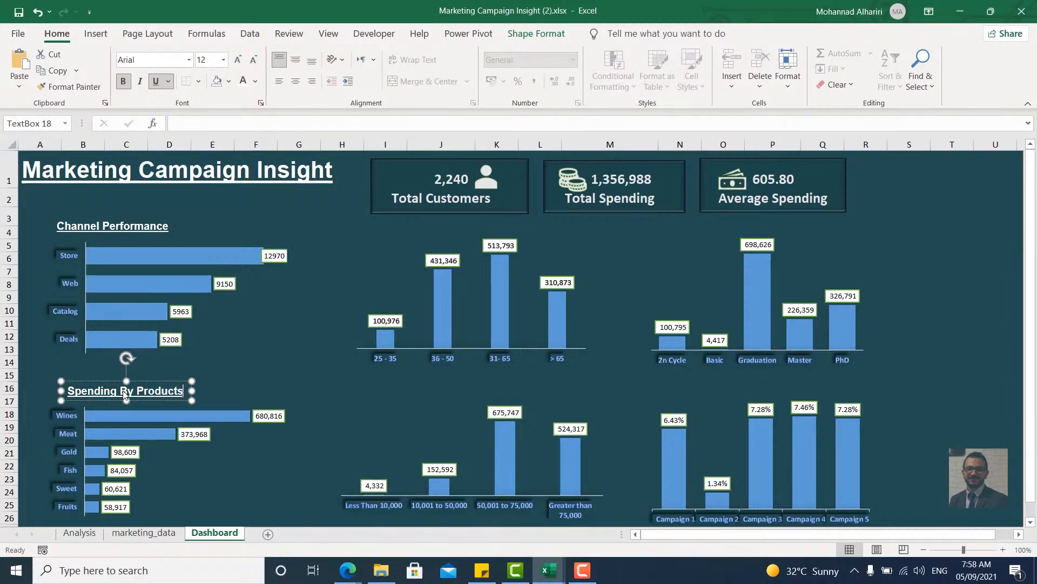
key("Return")
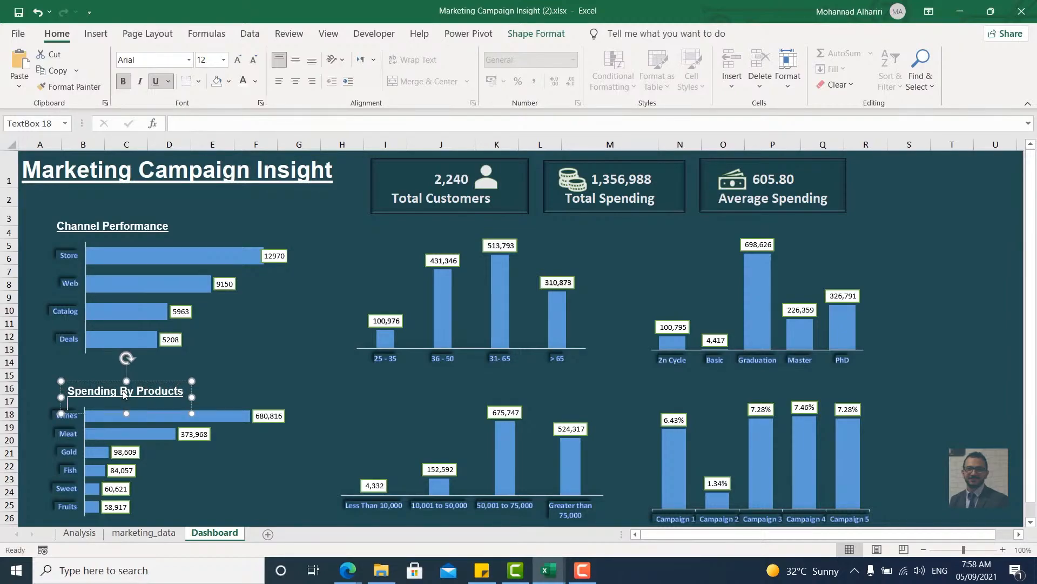
key("BackSpace")
left_click(212, 388)
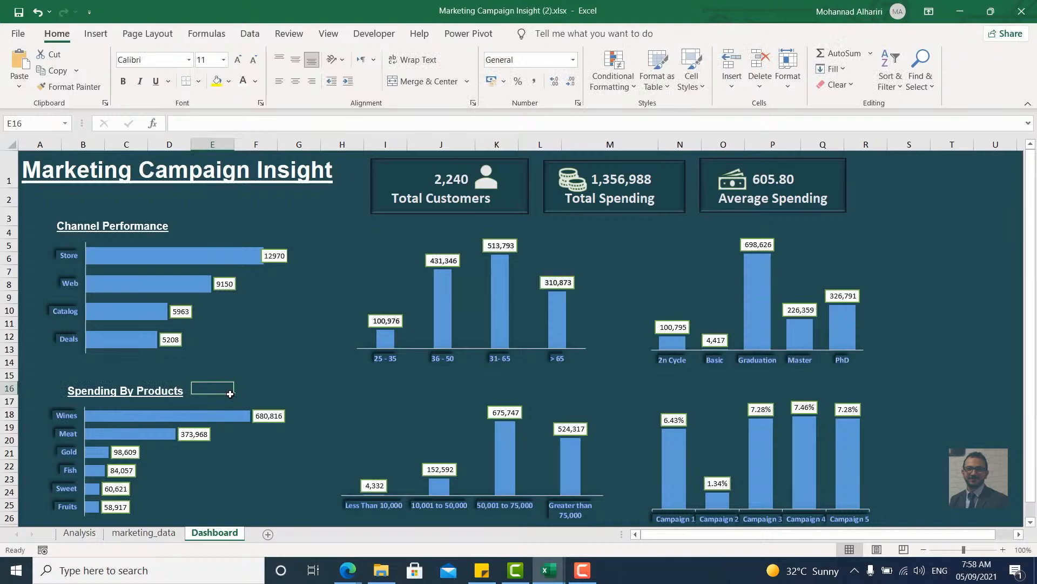
Move the Spending By Products heading slightly left above its chart and copy it for reuse.
left_click(162, 392)
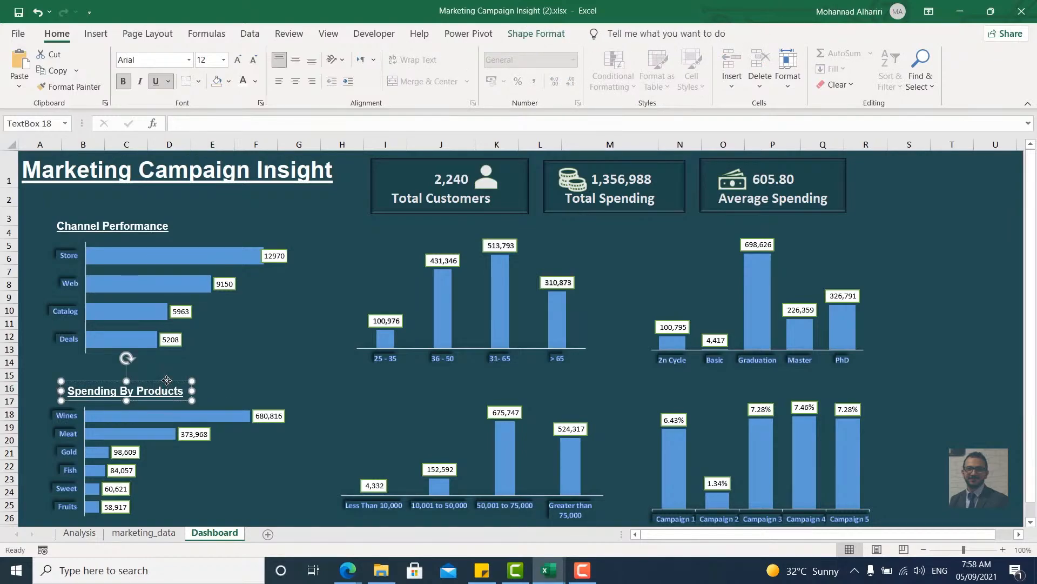
left_click(159, 380)
left_click_drag(160, 380, 147, 381)
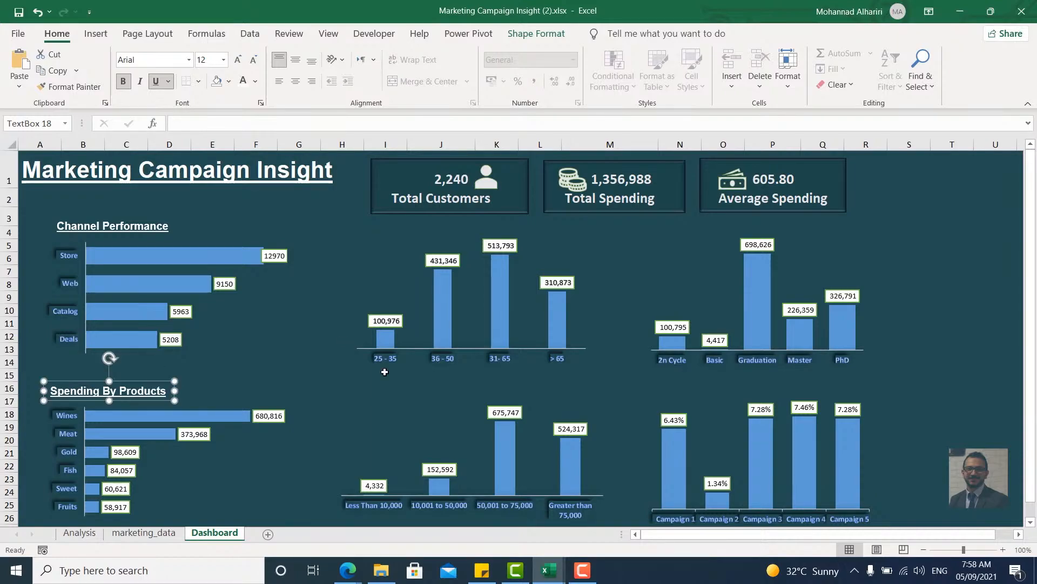
Paste a copy of the heading above the income chart and change its text to "Spending By Income Level".
left_click(396, 400)
left_click(394, 390)
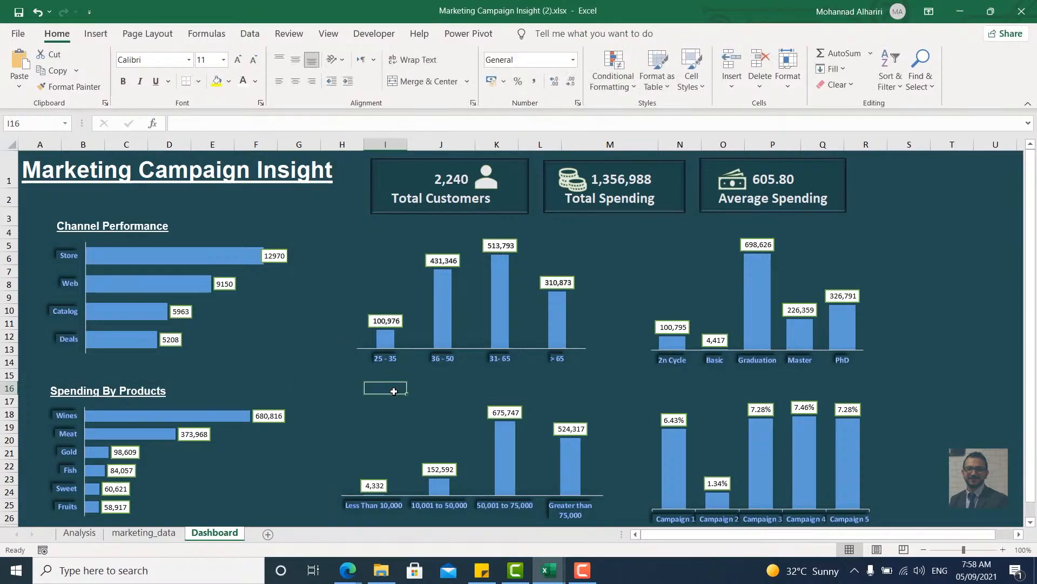
key("ctrl+v")
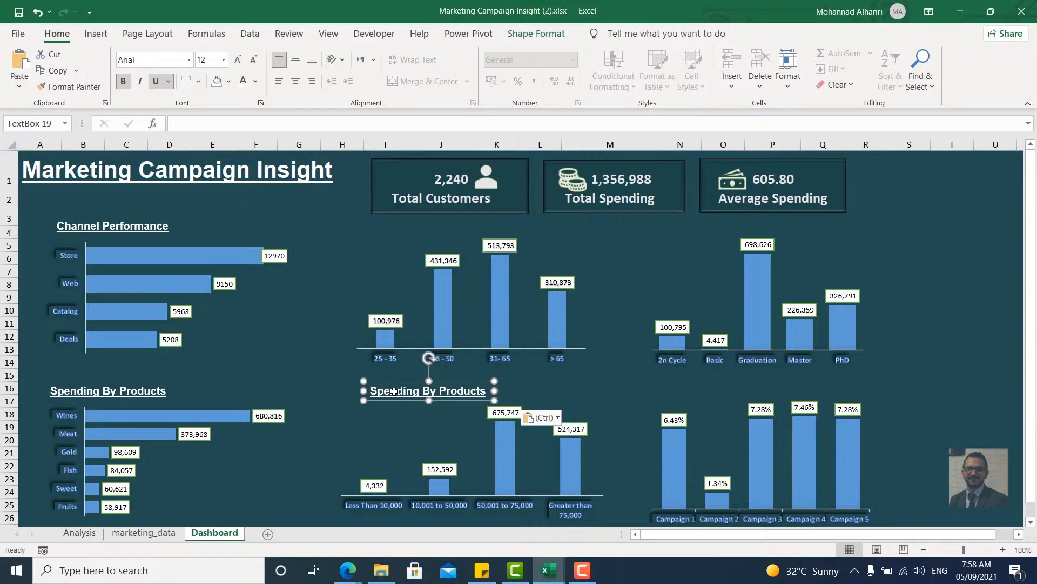
double_click(455, 391)
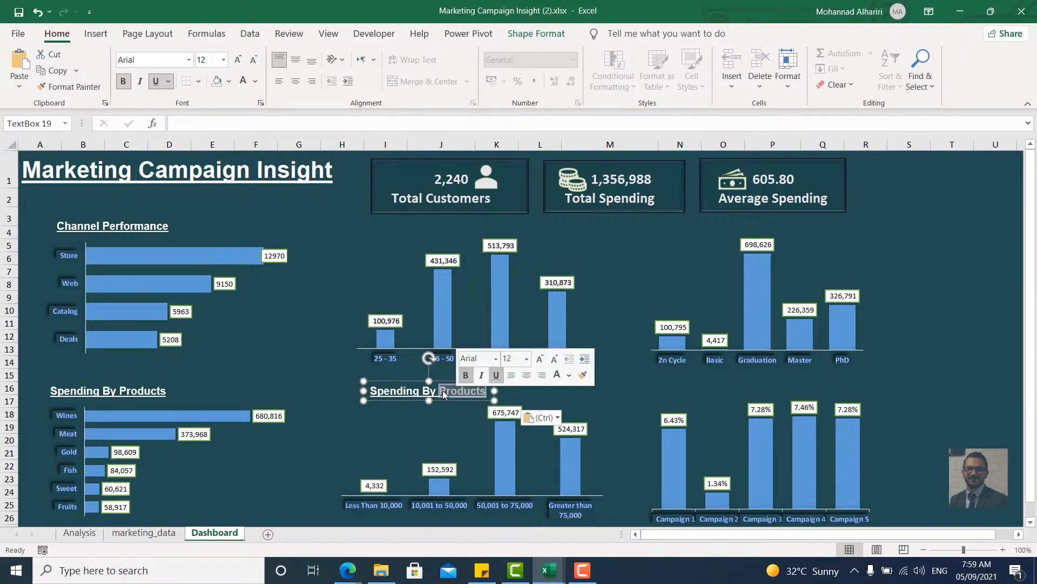
type("Incom")
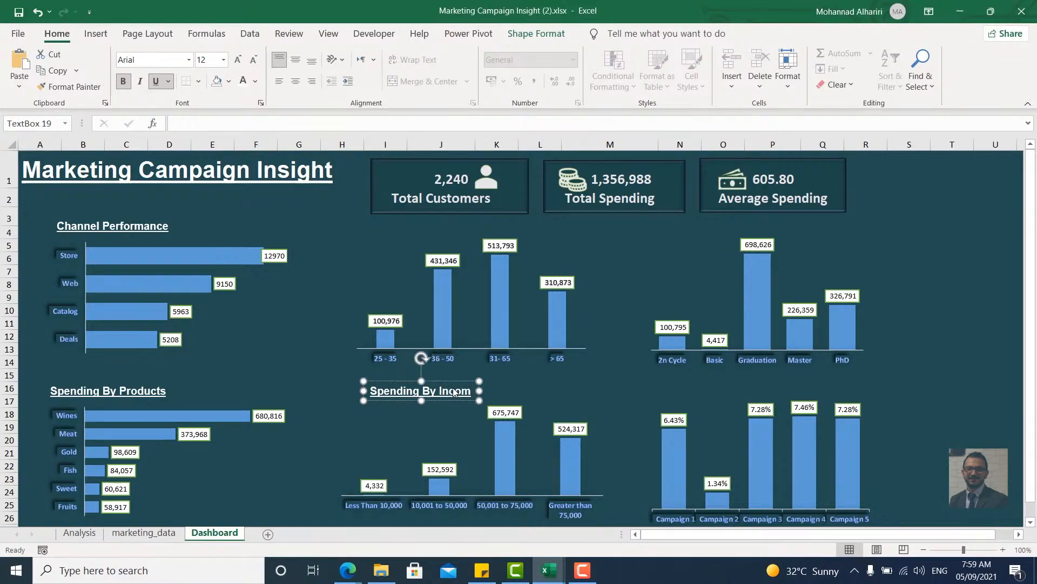
type("e Level")
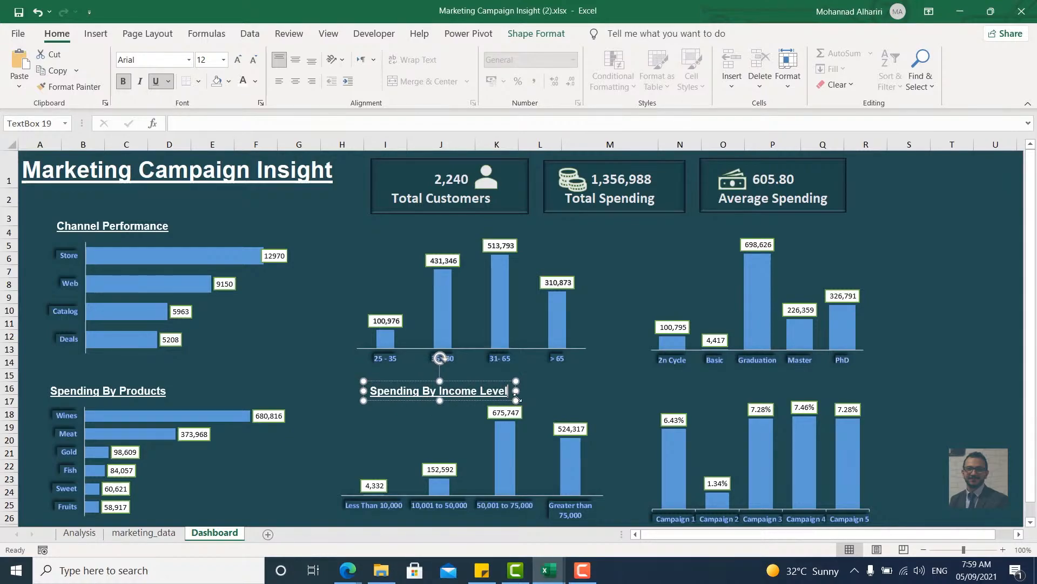
left_click(543, 387)
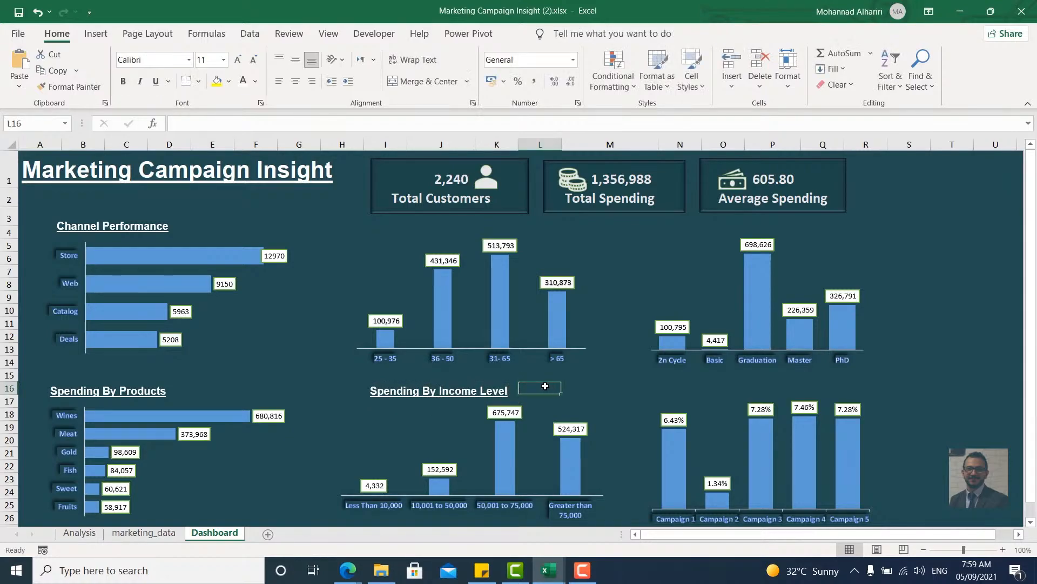
Paste the heading above the age chart, shift it down clear of the Total Customers card, and retitle it "Spending By Group Age".
left_click(403, 235)
left_click(401, 224)
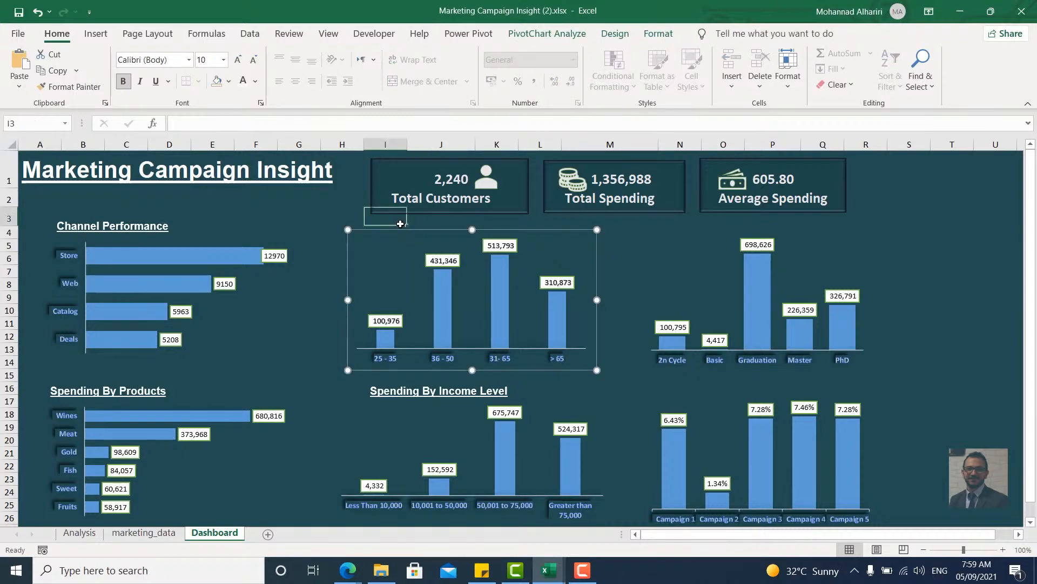
key("ctrl+v")
left_click_drag(406, 224, 403, 236)
double_click(445, 231)
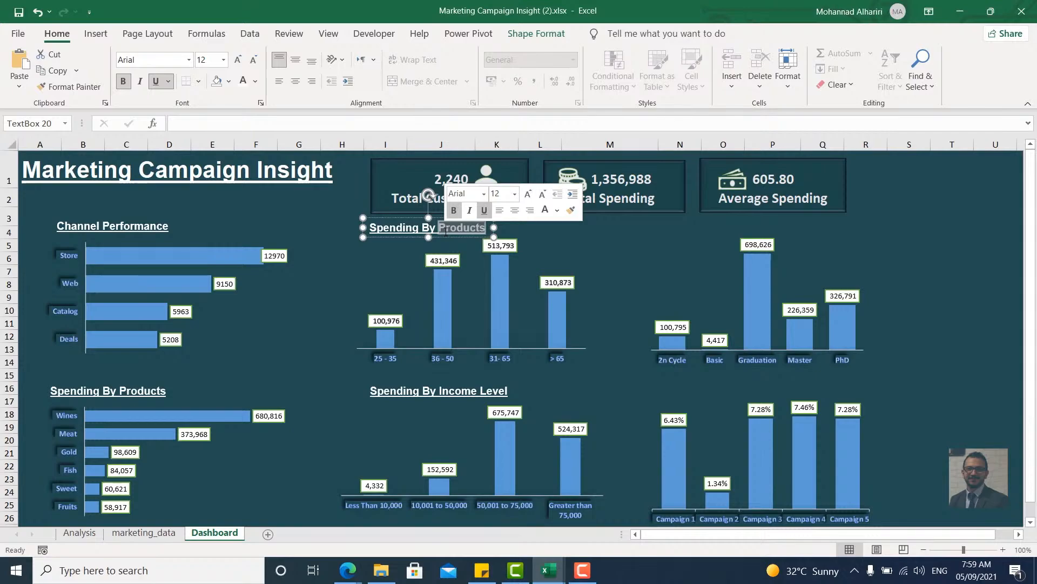
type("Group")
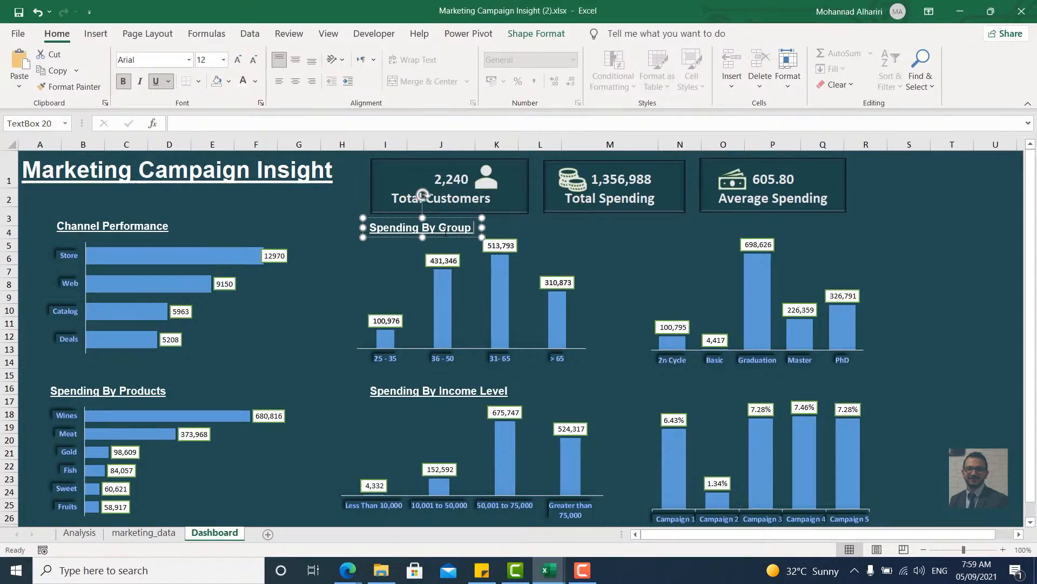
type(" Age")
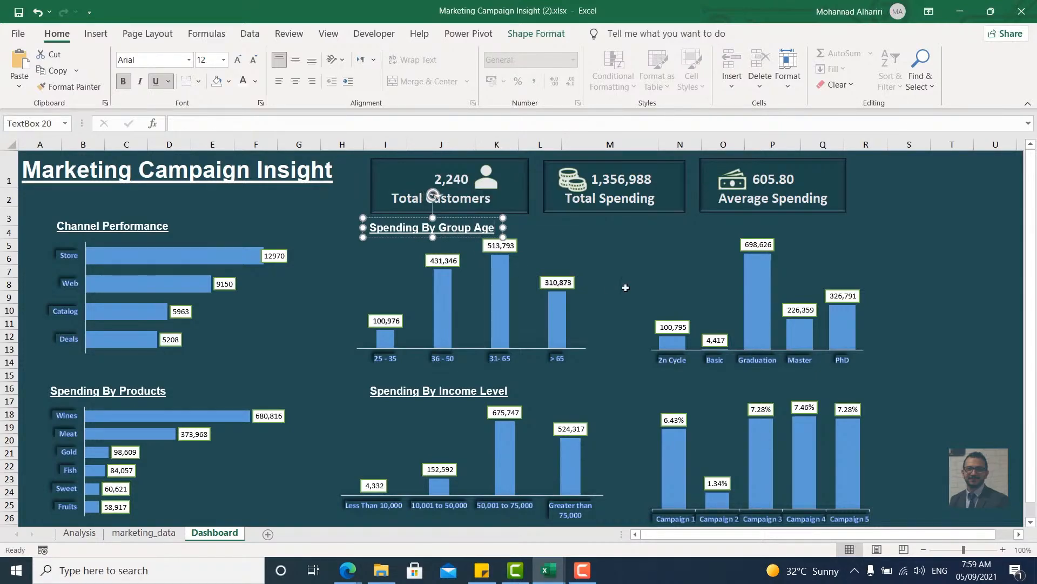
left_click(624, 287)
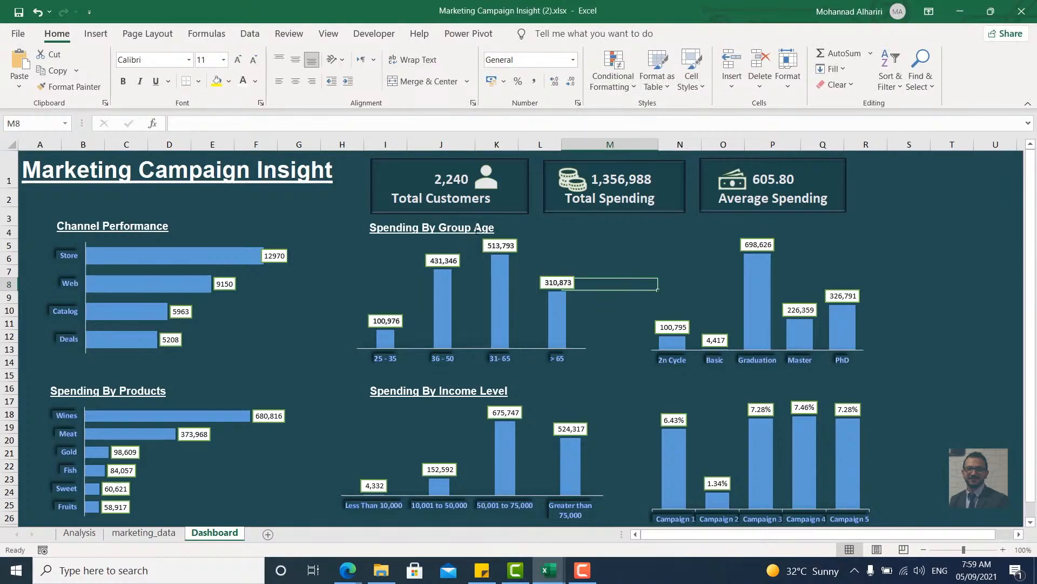
Paste the heading above the education chart, lower it below the Average Spending card, and retitle it "Spending By Education".
left_click(686, 219)
key("ctrl+v")
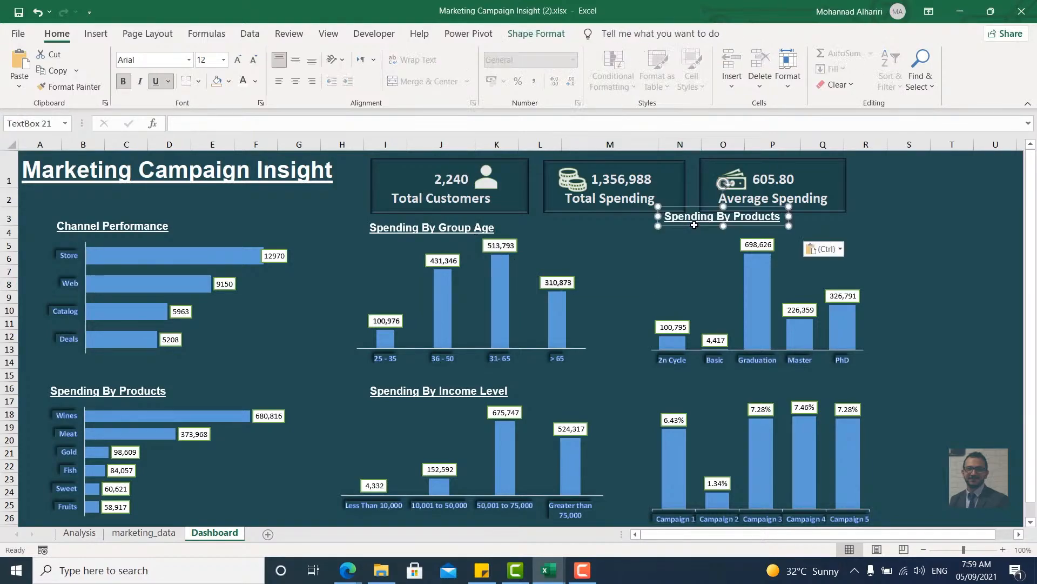
left_click_drag(697, 227, 694, 234)
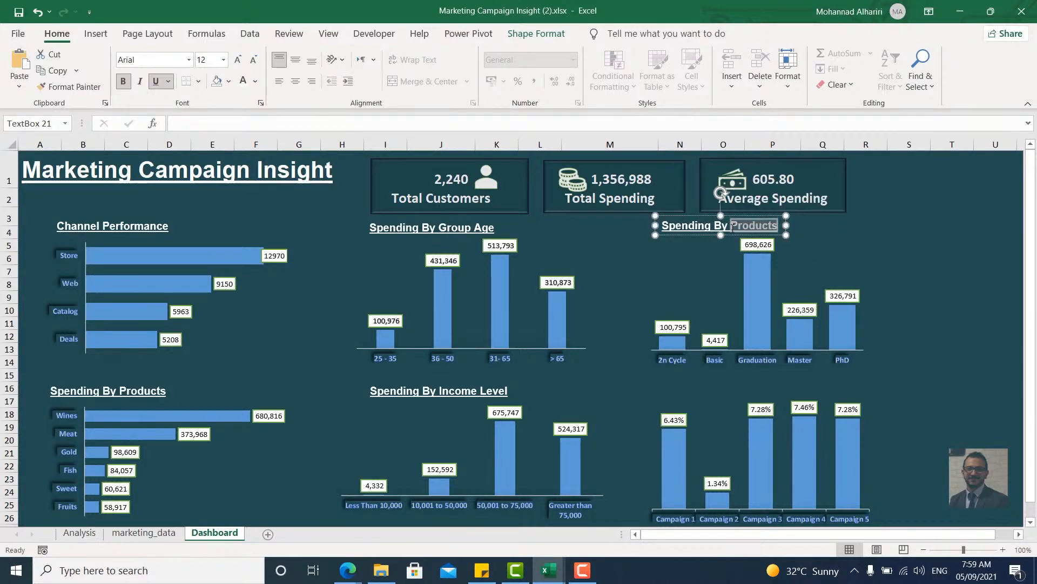
left_click_drag(786, 225, 746, 225)
type("ducation")
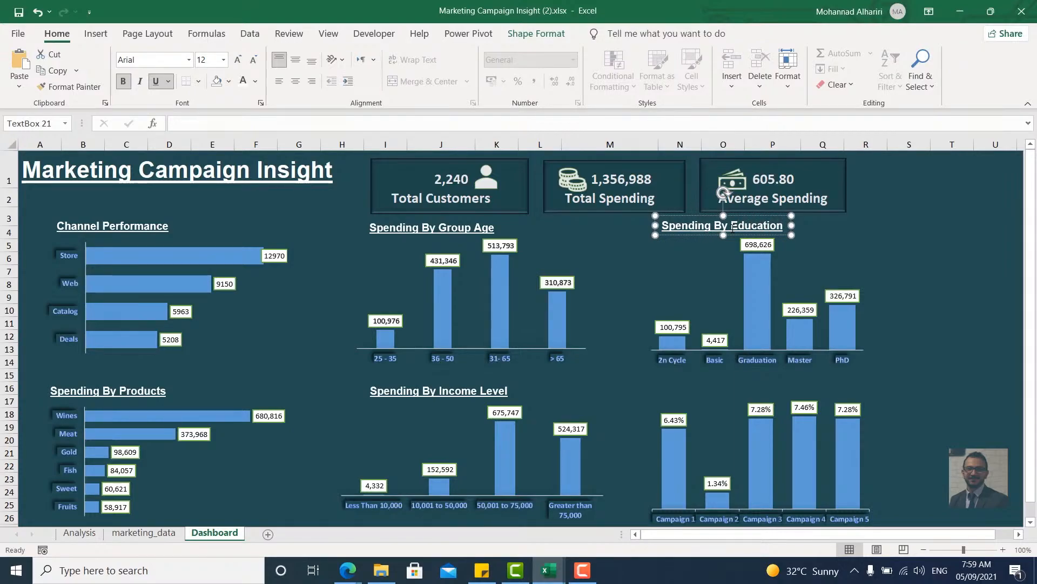
Paste a copy of the heading above the campaign percentage chart and replace its text with "Successful Rate".
left_click(685, 392)
key("ctrl+v")
triple_click(684, 393)
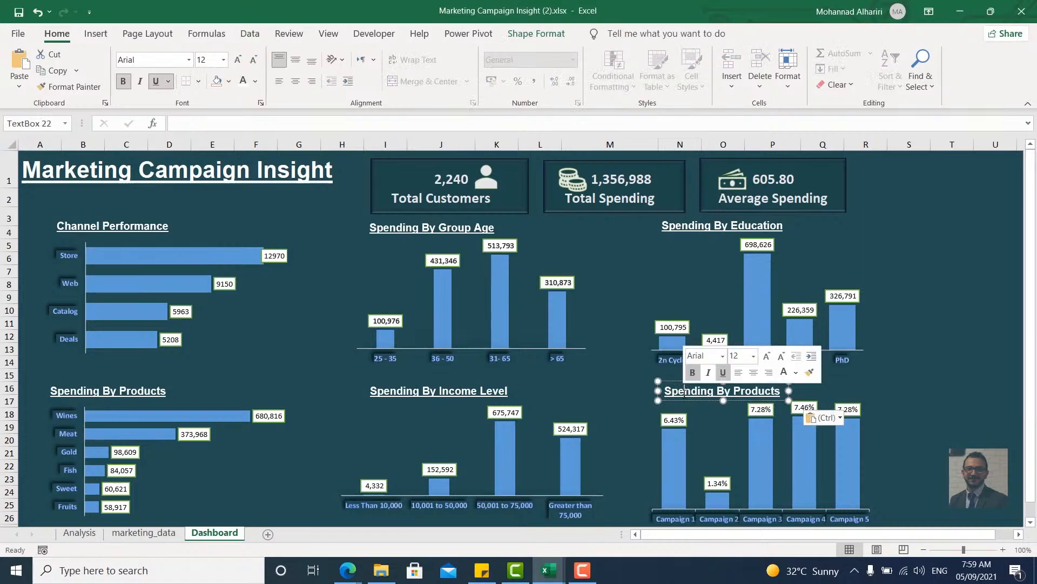
type("Succe")
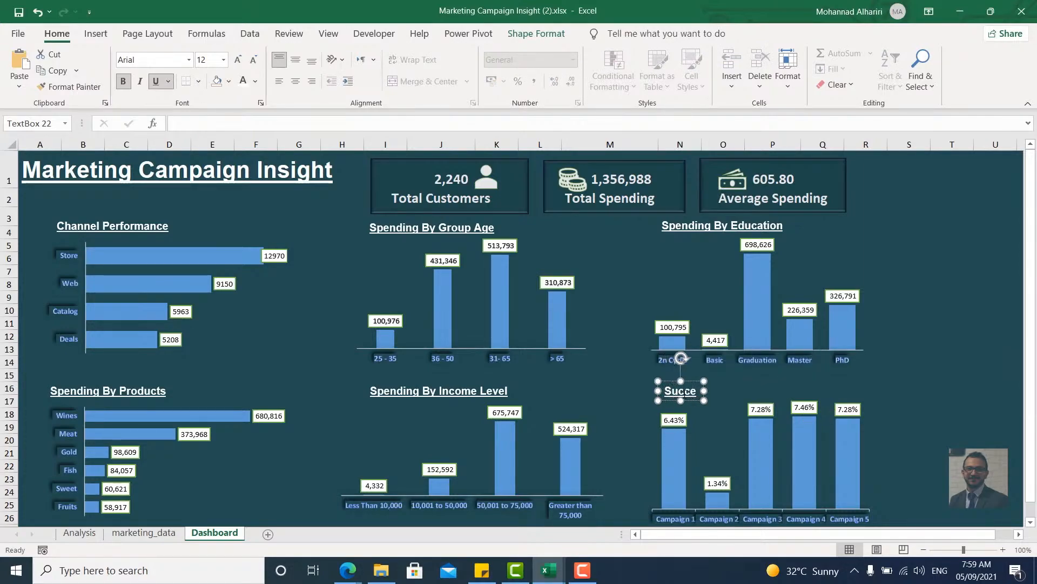
type("ssf")
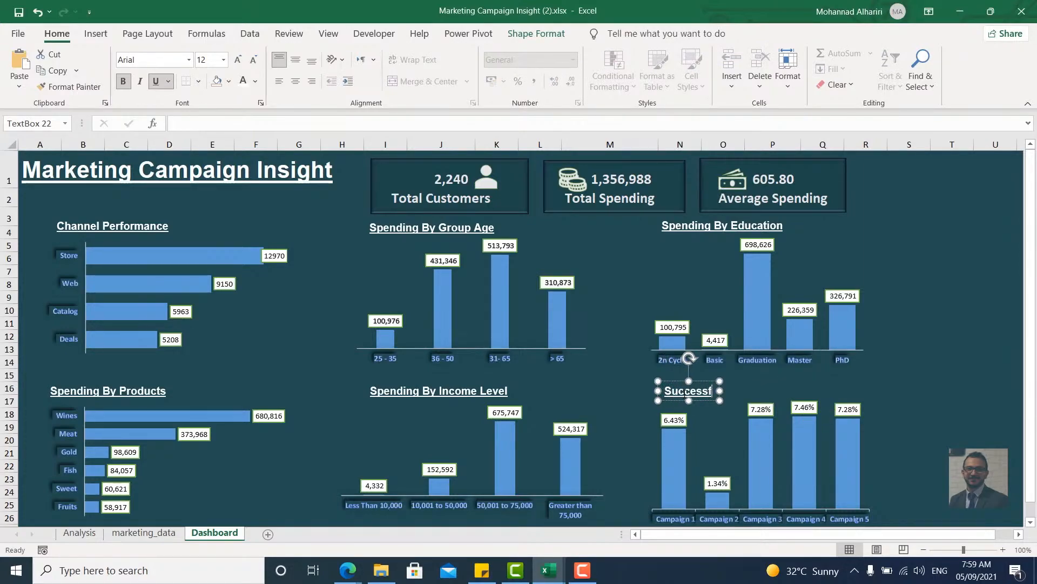
type("ul Rate")
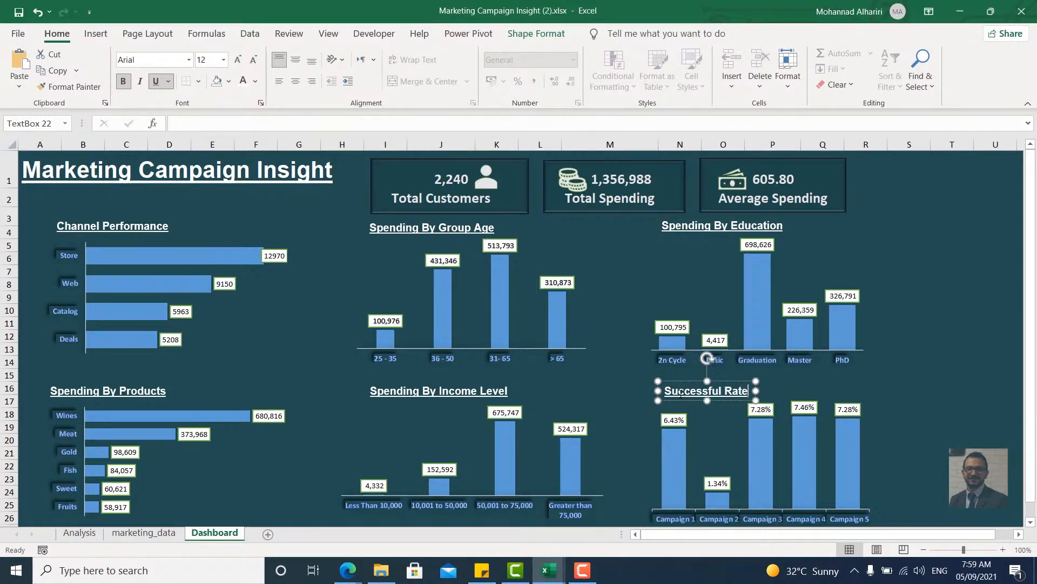
Add the word "Campaugn" in front of "Successful Rate" in the campaign chart's heading.
left_click(666, 390)
type("Camp")
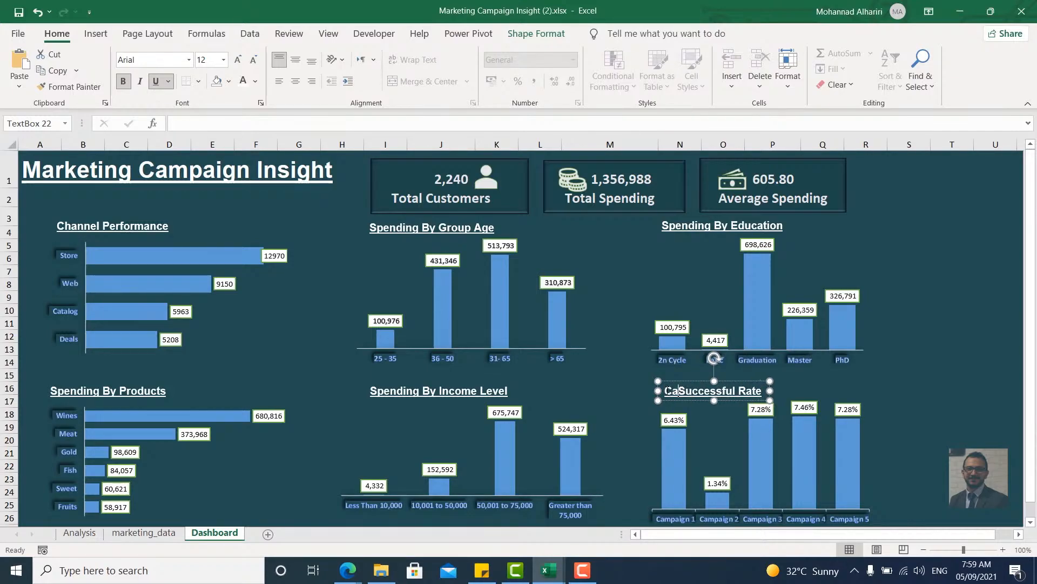
type("au")
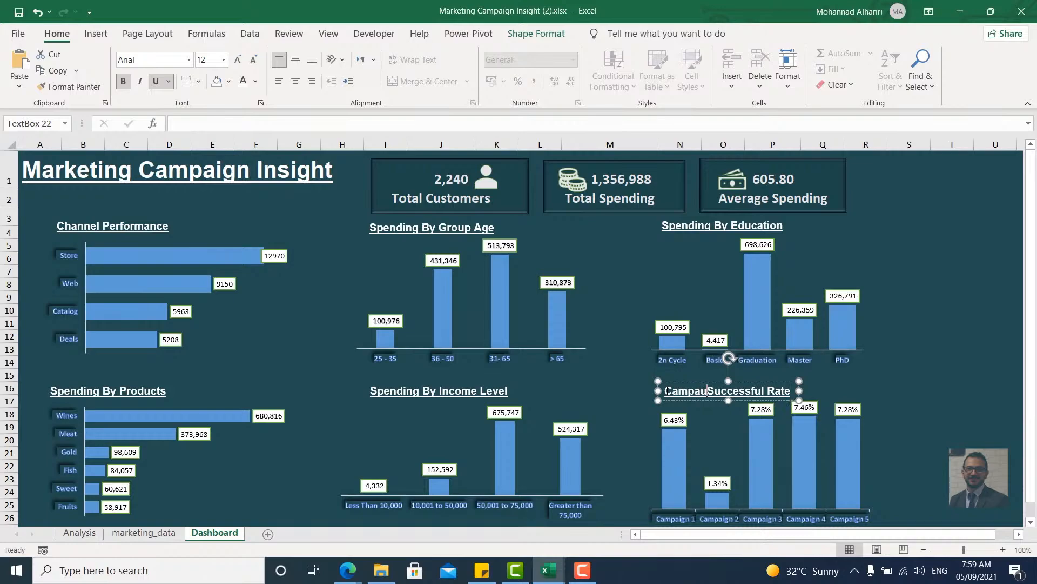
type("gn")
left_click(921, 435)
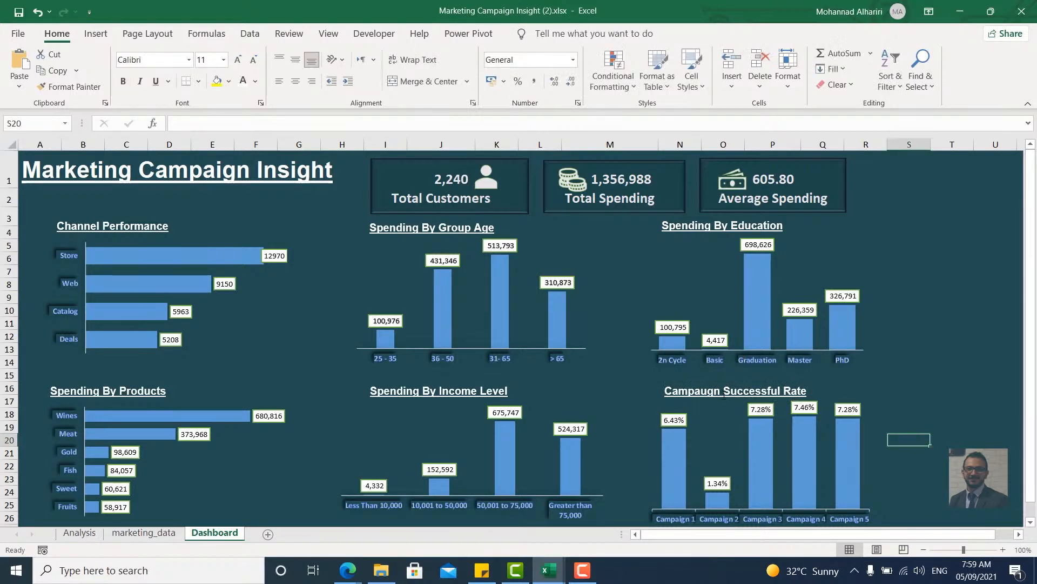
Move the campaign chart's heading slightly left to line up with the chart's left edge, and deselect it.
left_click(724, 391)
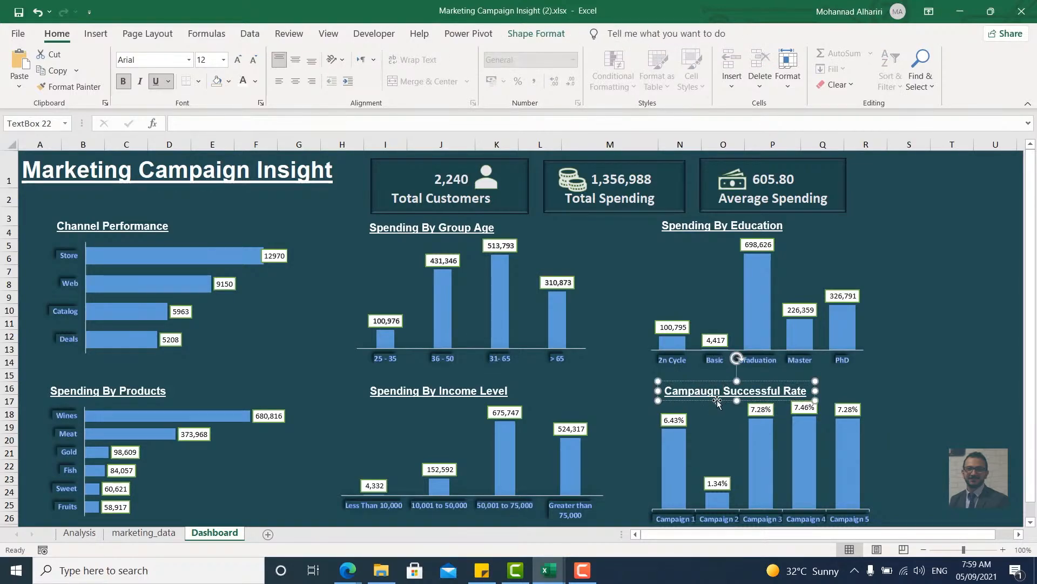
left_click_drag(717, 400, 700, 403)
left_click(951, 452)
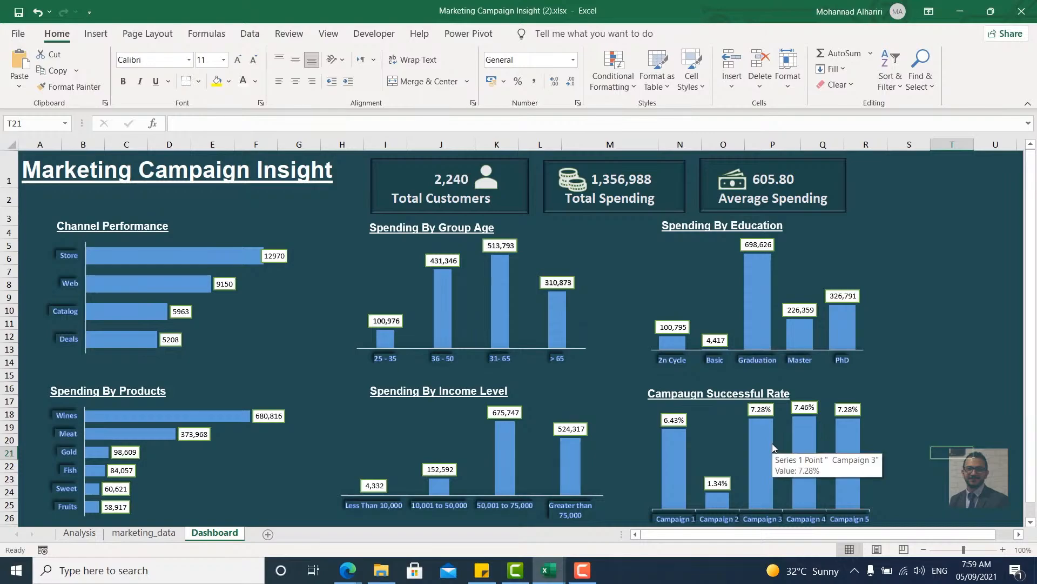
scroll(772, 447, "down", 1)
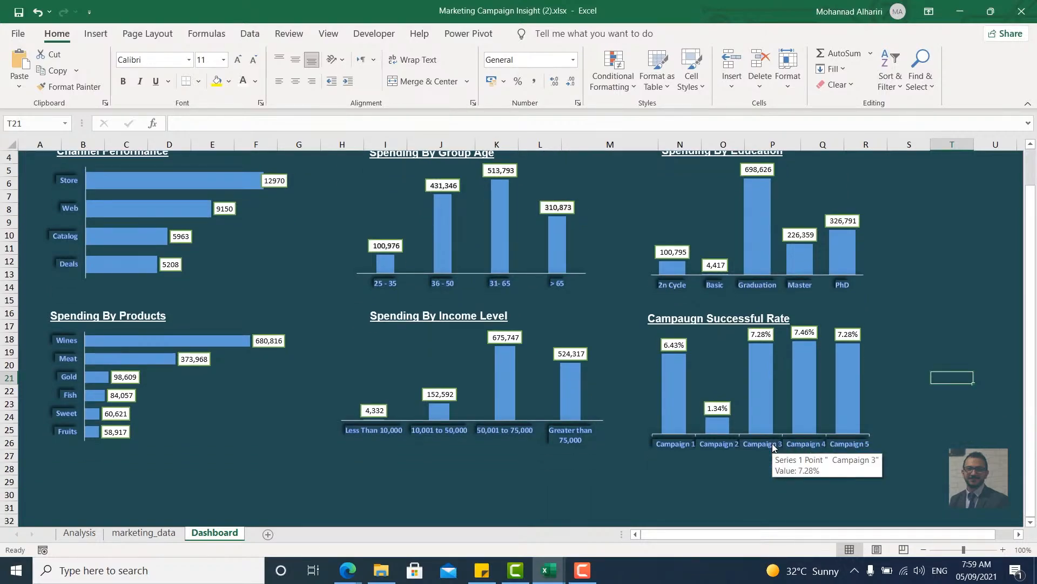
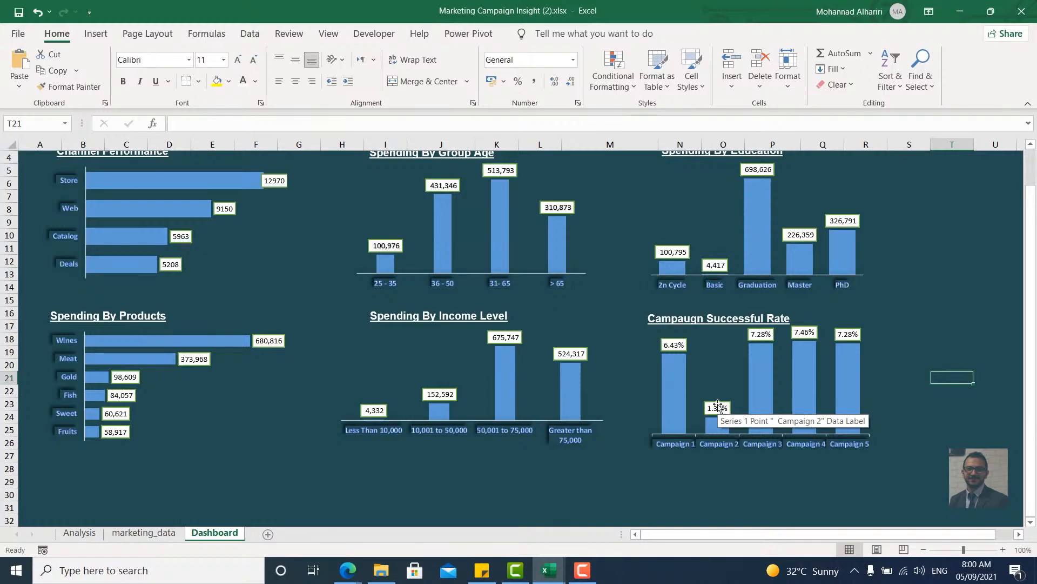
On the marketing_data sheet, enter the label "Target" in A57 and the value 6% in B57.
left_click(157, 534)
scroll(129, 446, "down", 9)
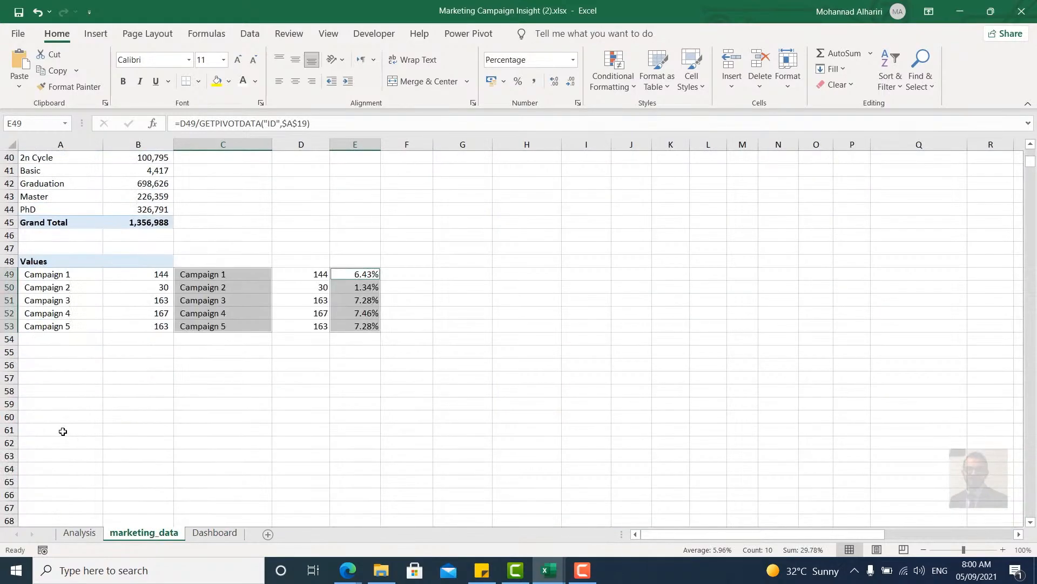
left_click(59, 380)
type("Target")
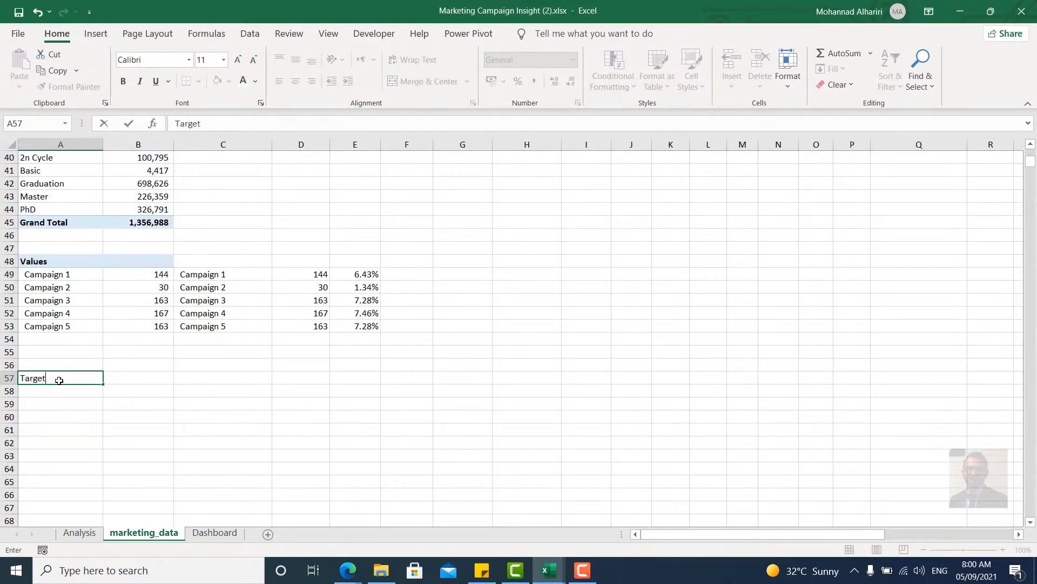
key("Tab")
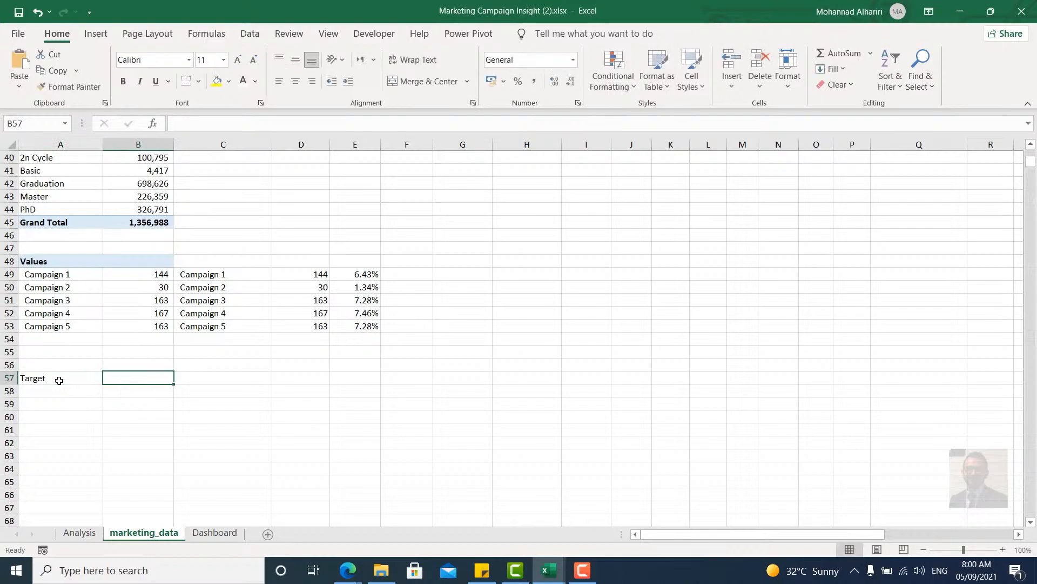
type("6%")
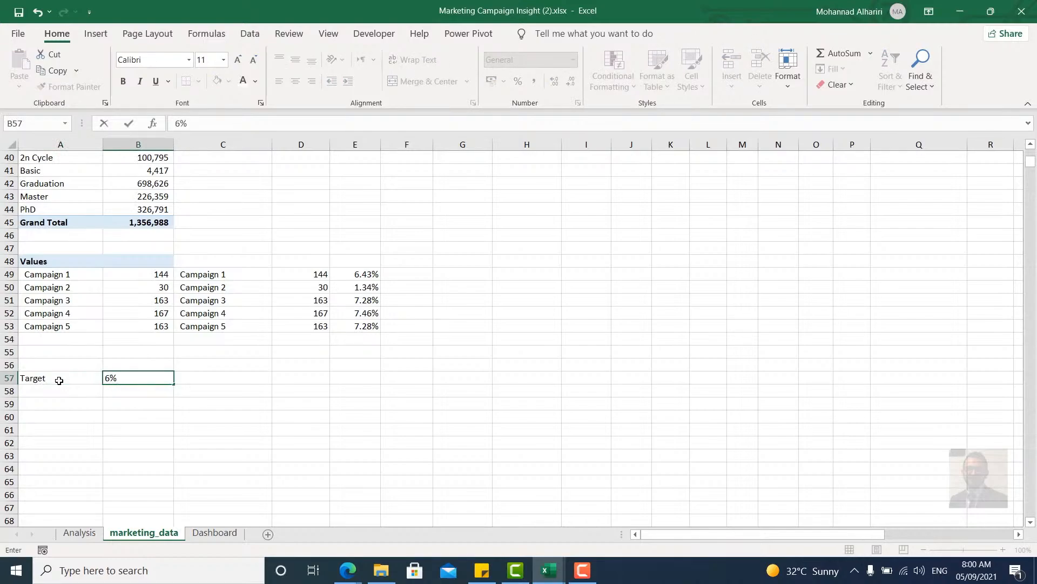
key("Return")
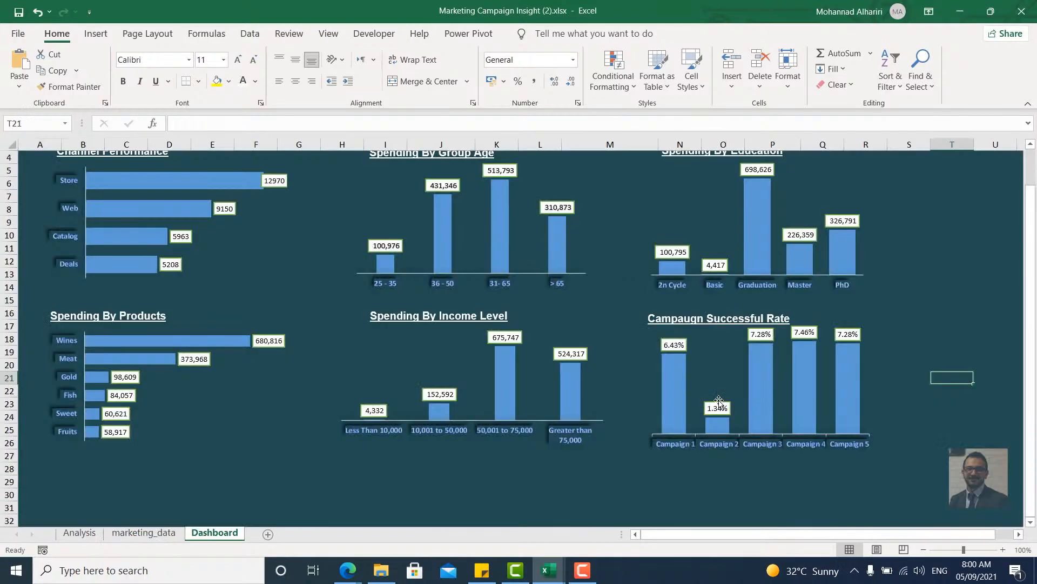
Add a new data series to the dashboard's campaign chart, taking its name from cell A57 of marketing_data.
left_click(716, 385)
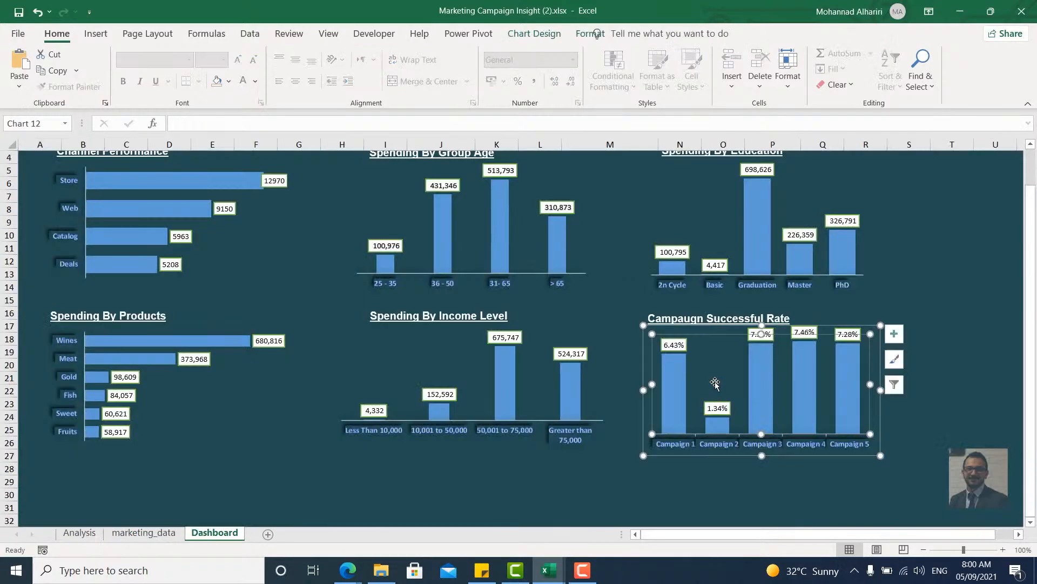
left_click(702, 332)
right_click(702, 333)
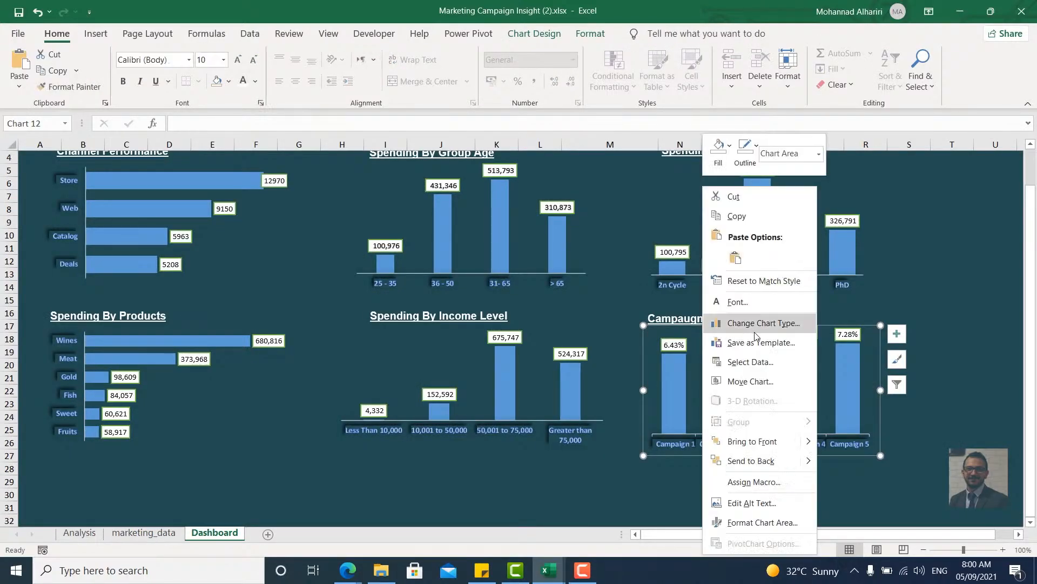
left_click(758, 367)
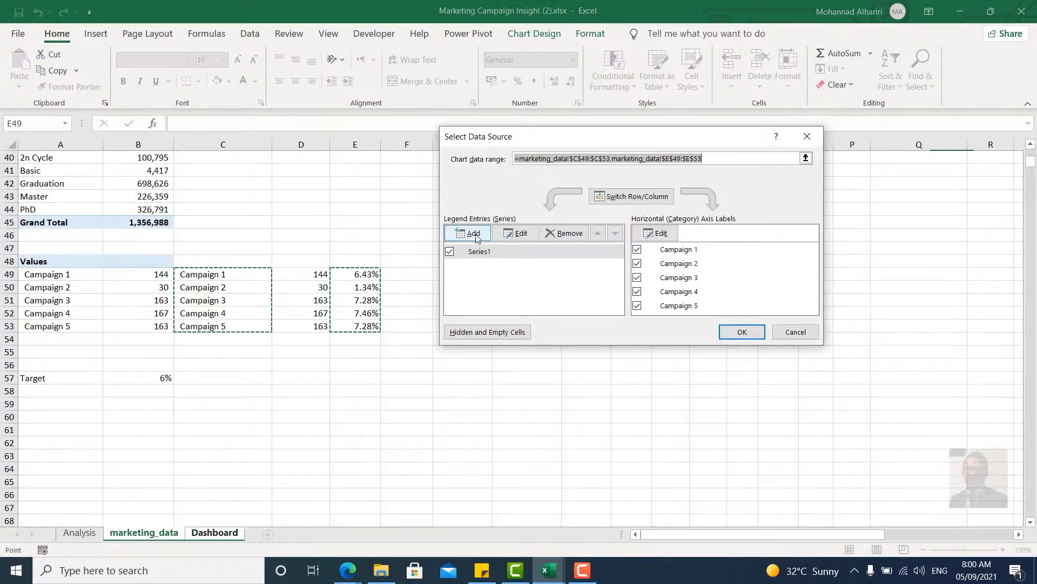
left_click(474, 235)
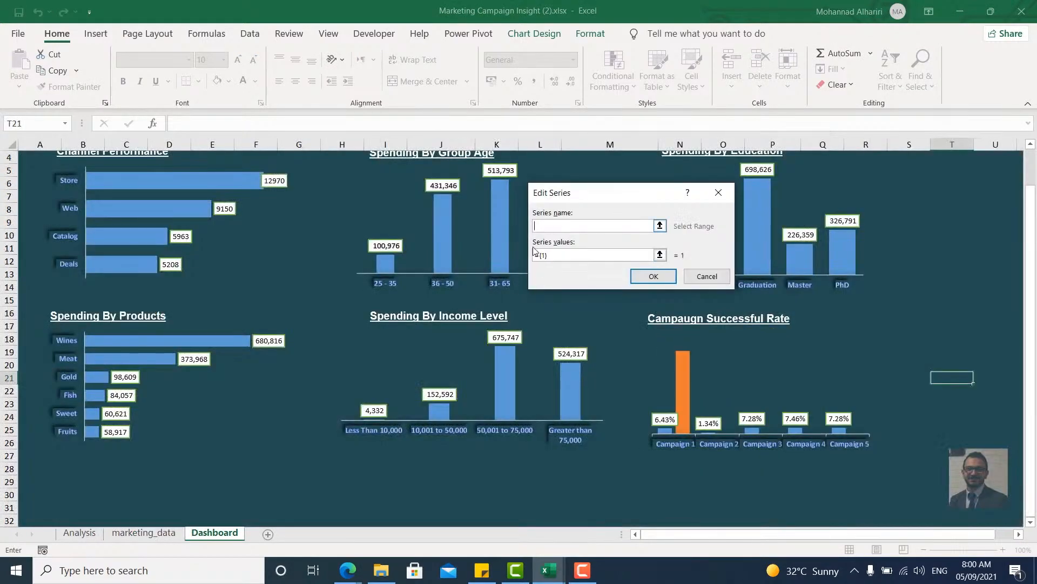
left_click(156, 534)
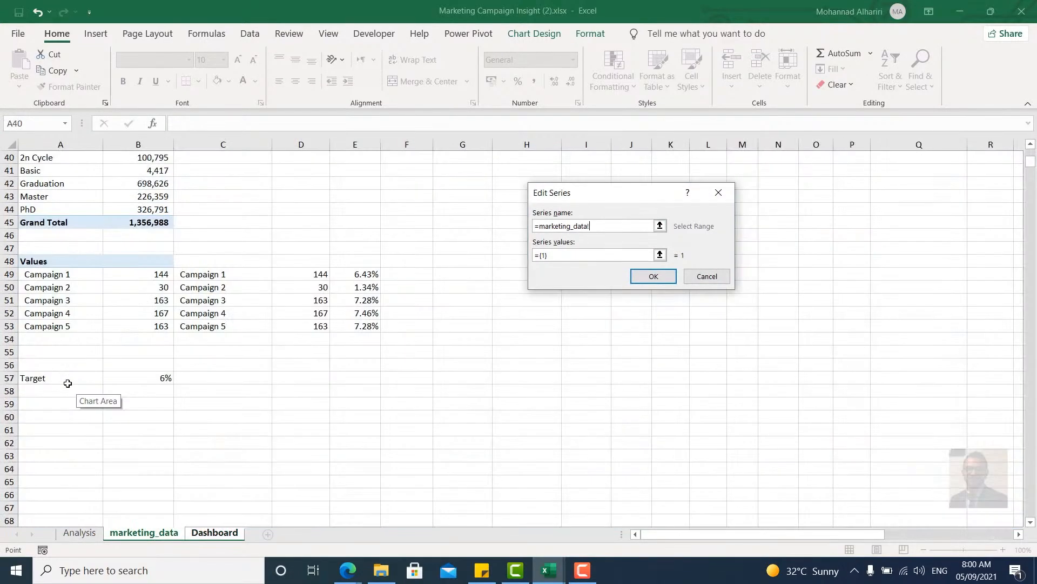
left_click(68, 383)
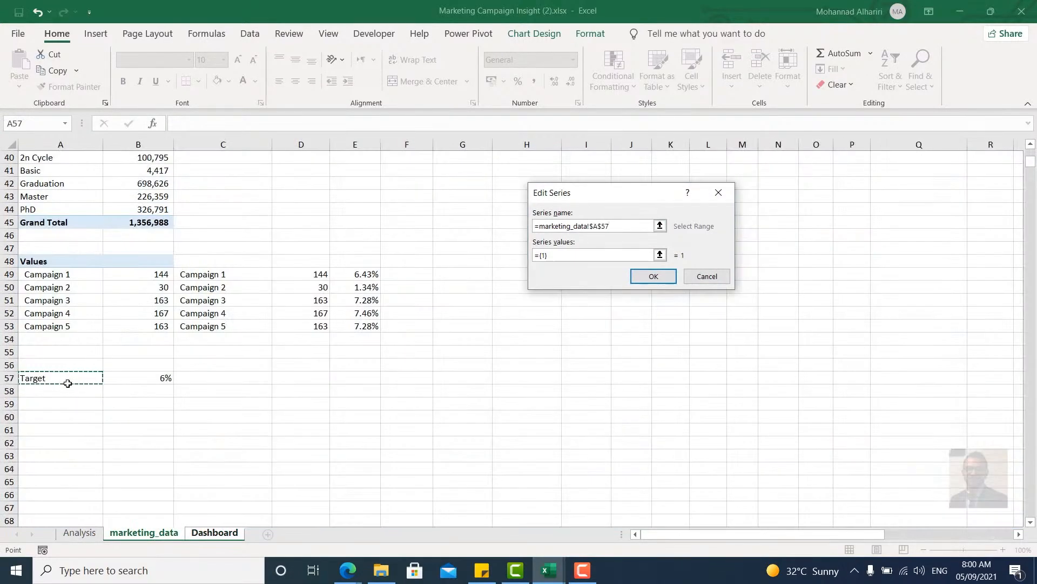
Set the new series' values to cell B57 of marketing_data and apply the updated data source.
left_click(541, 255)
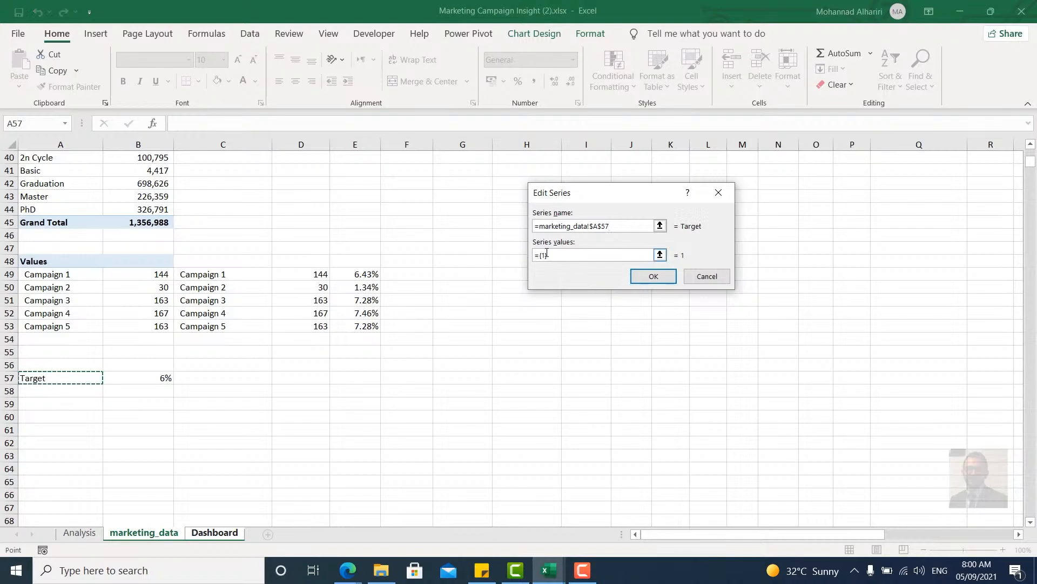
key("BackSpace")
key("BackSpace")
key("BackSpace")
key("BackSpace")
left_click(167, 378)
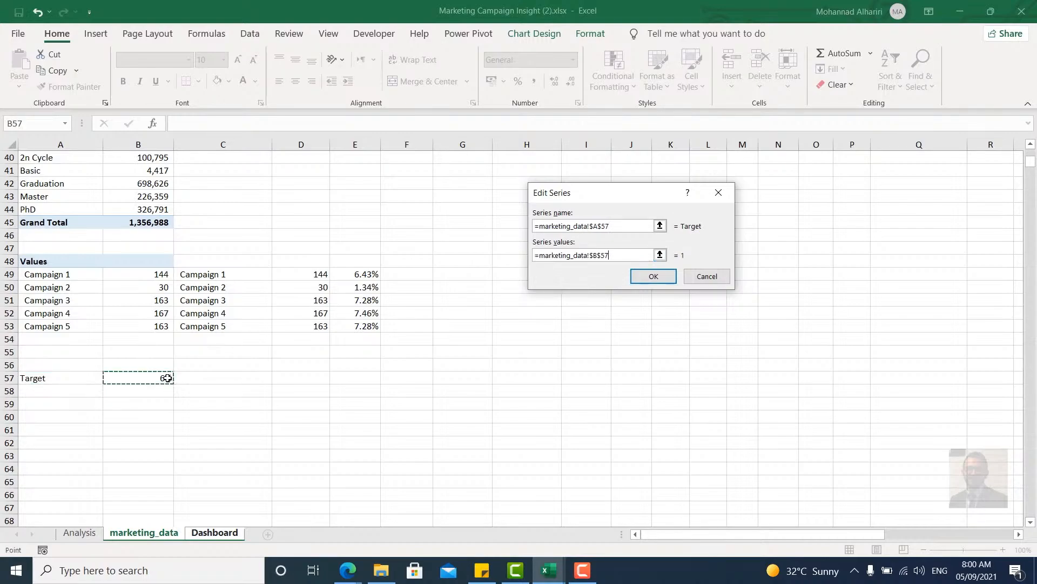
left_click(655, 277)
left_click(727, 328)
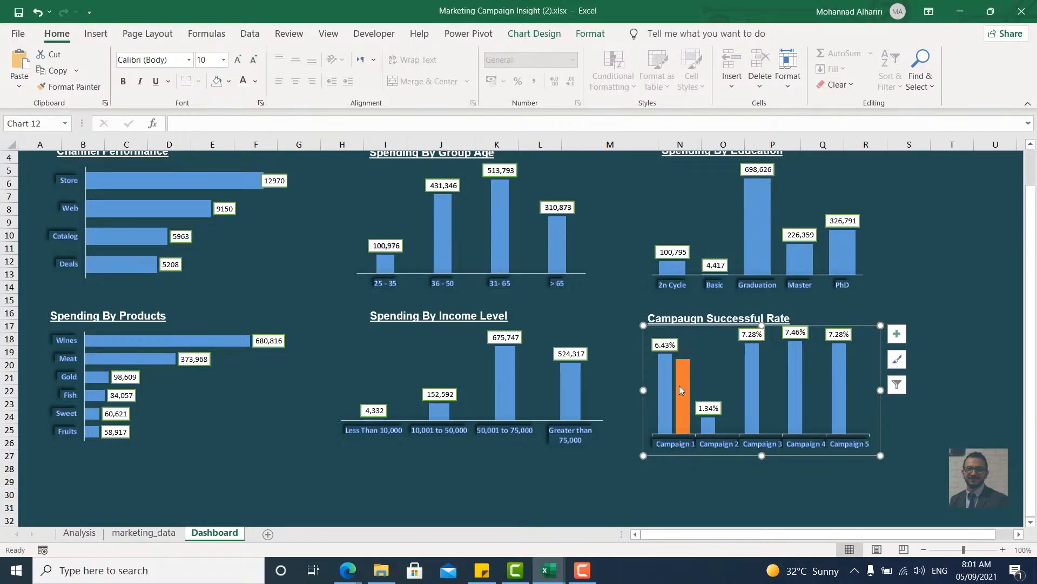
Change the chart type of the campaign chart's Target series to Scatter, keeping the campaign rates as clustered columns.
right_click(679, 385)
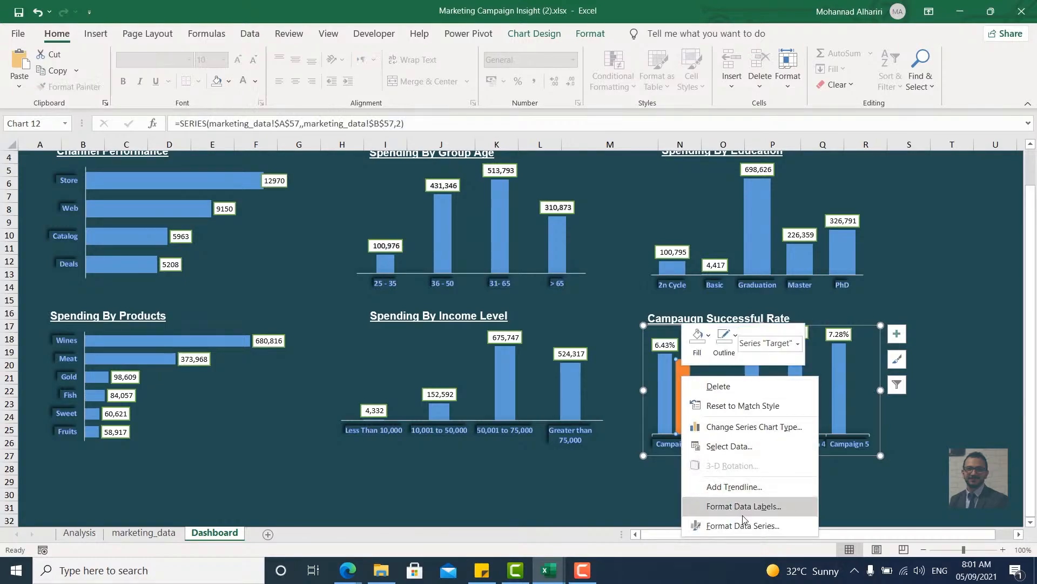
left_click(754, 427)
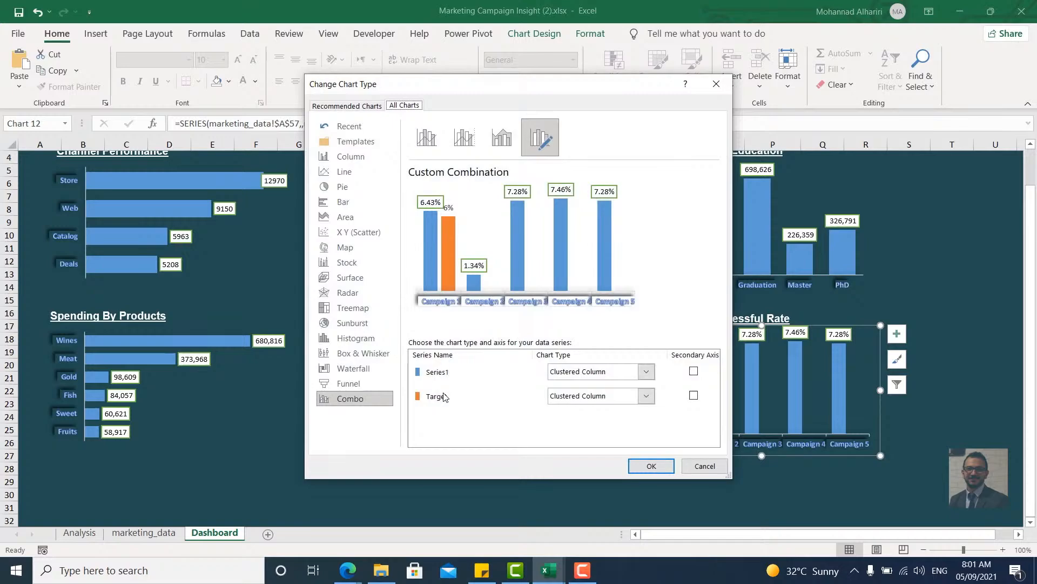
left_click(646, 396)
scroll(586, 324, "down", 3)
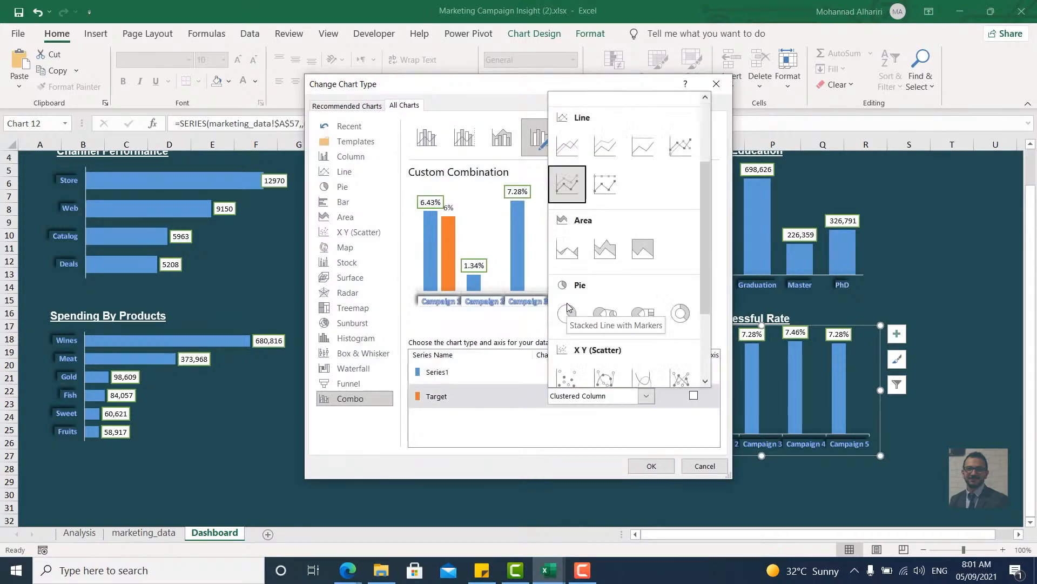
left_click(565, 380)
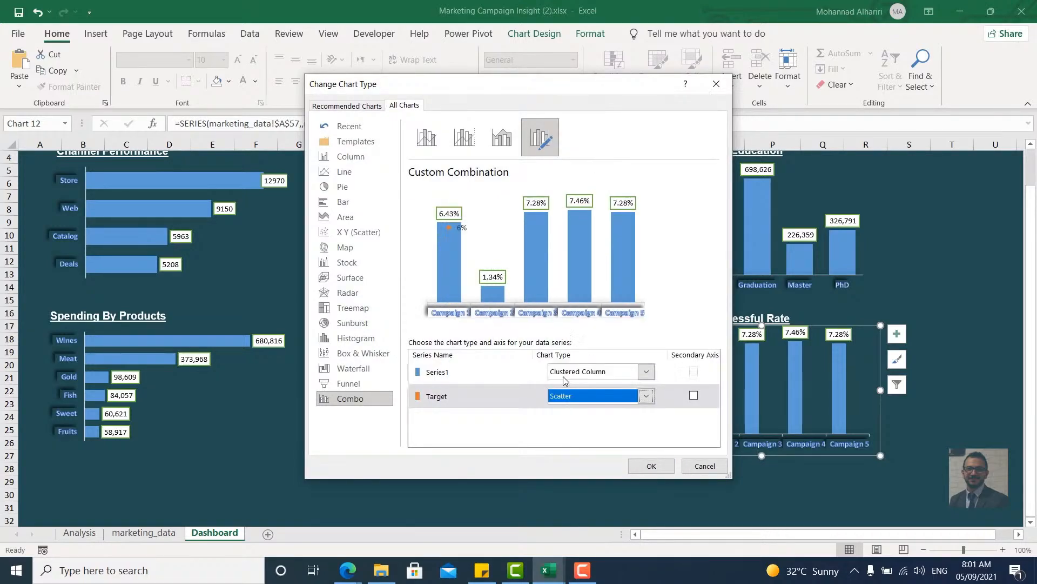
left_click(652, 466)
Add error bars to the Target point in the campaign chart.
mouse_move(675, 362)
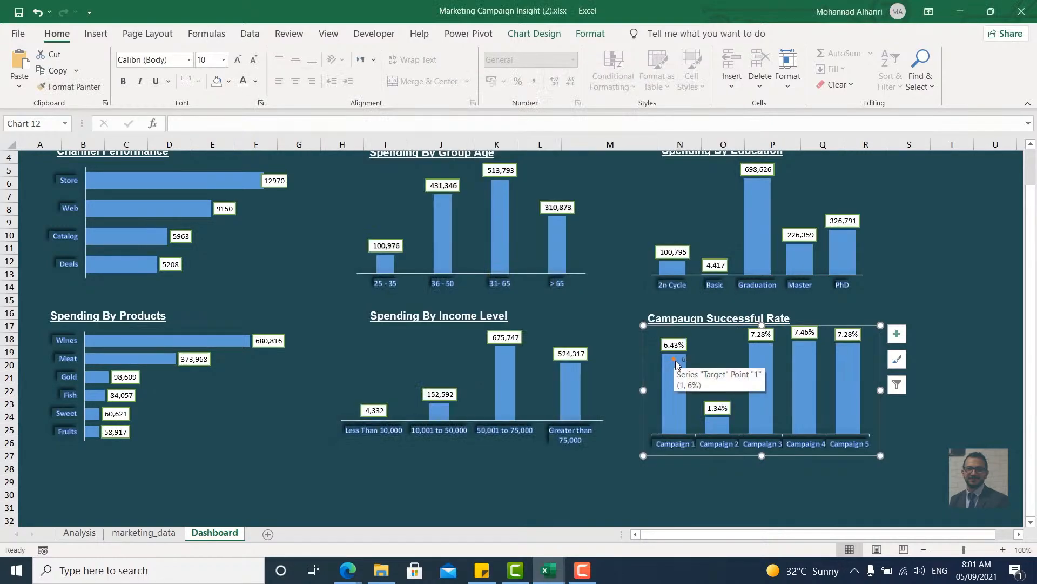
left_click(675, 361)
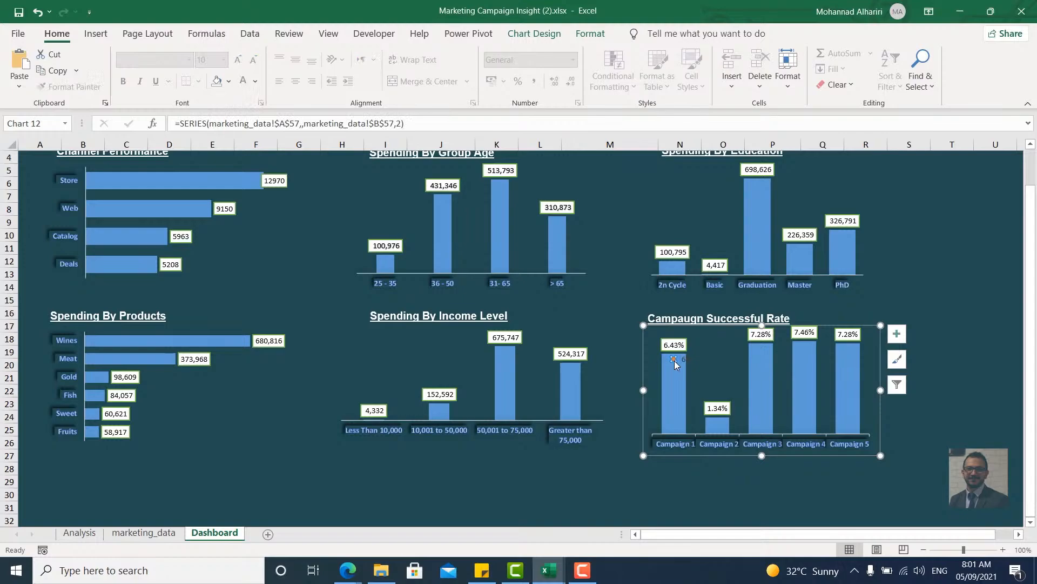
right_click(676, 364)
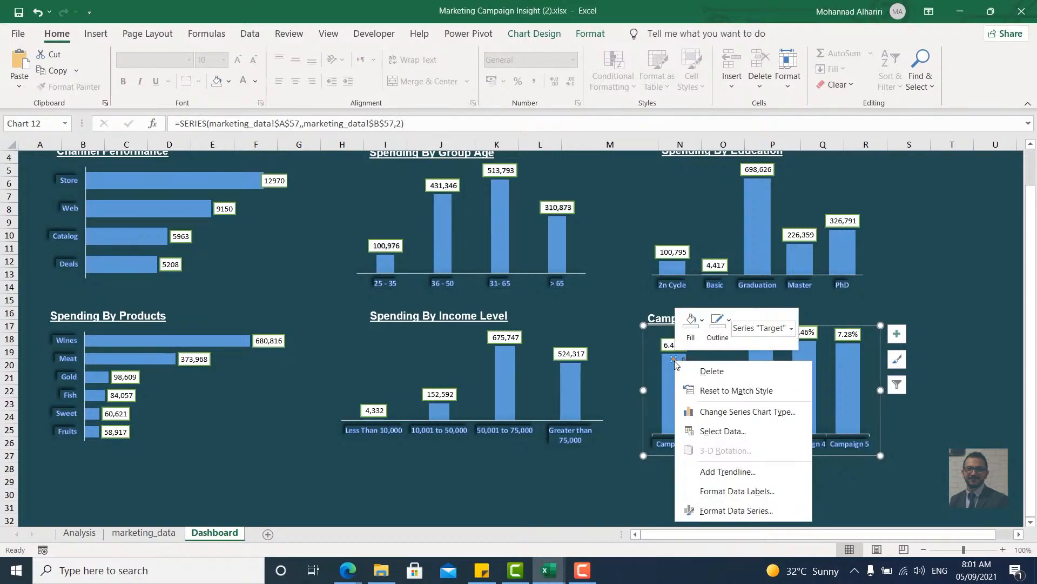
left_click(897, 334)
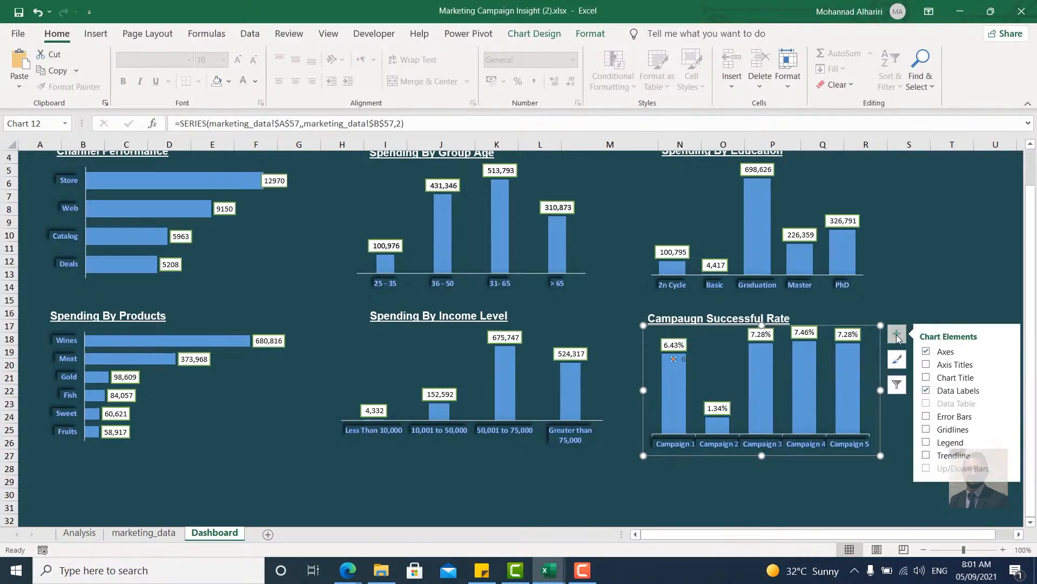
left_click(927, 415)
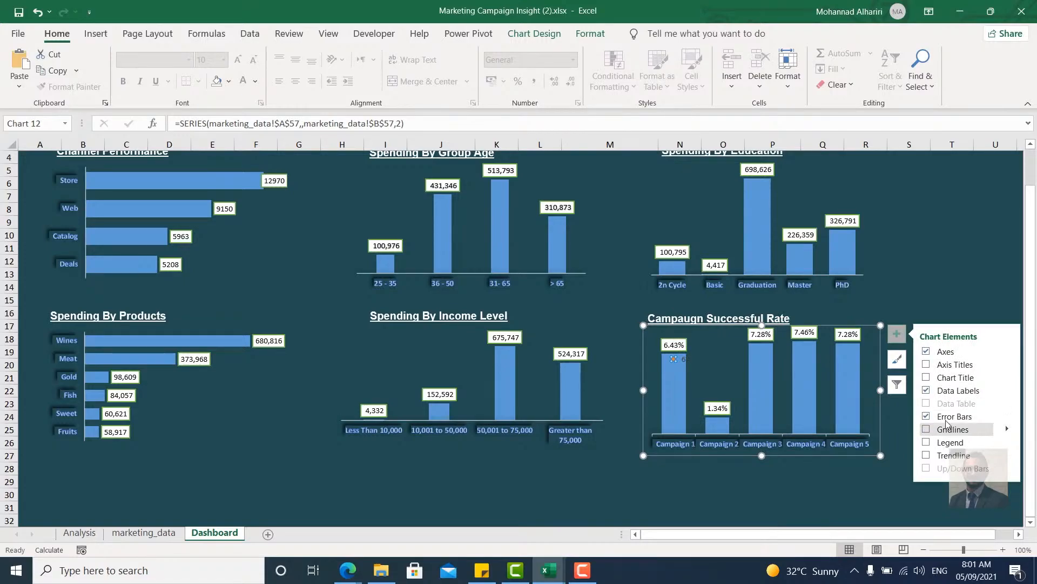
Set the Target series' X error bars to the Plus direction with No Cap and a fixed value of 5.
right_click(689, 358)
left_click(742, 512)
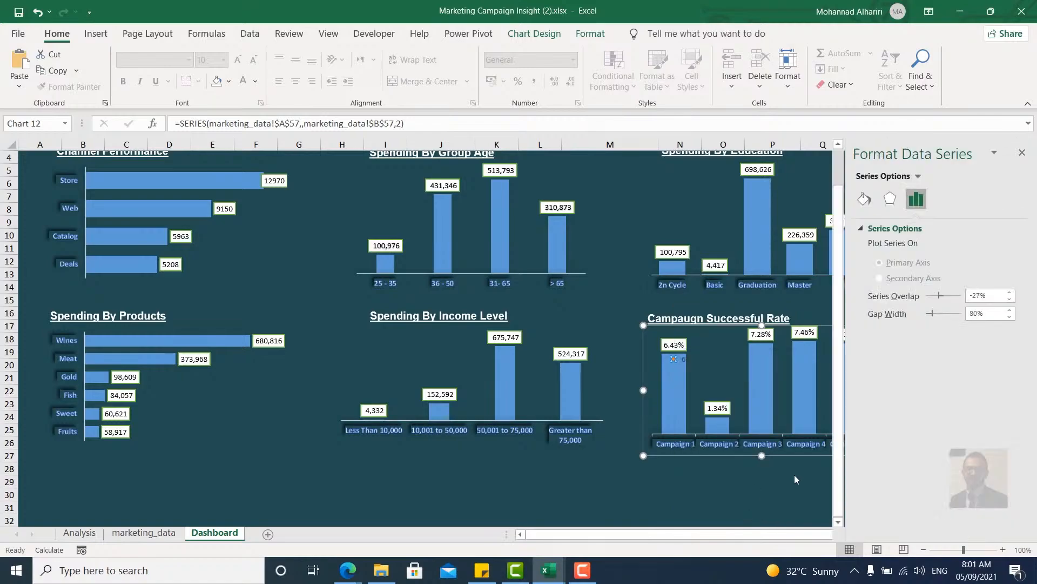
left_click(918, 177)
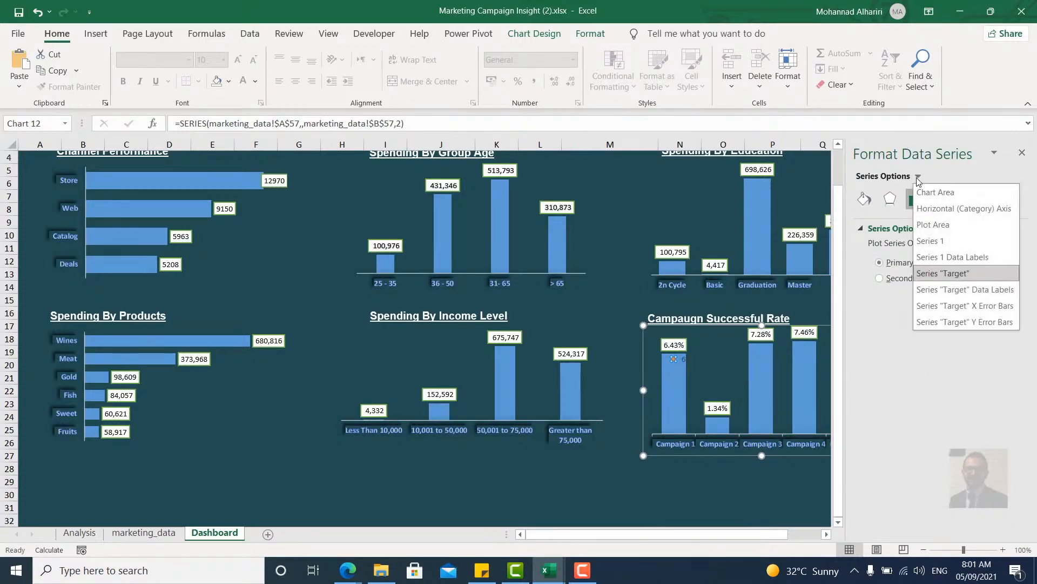
left_click(967, 306)
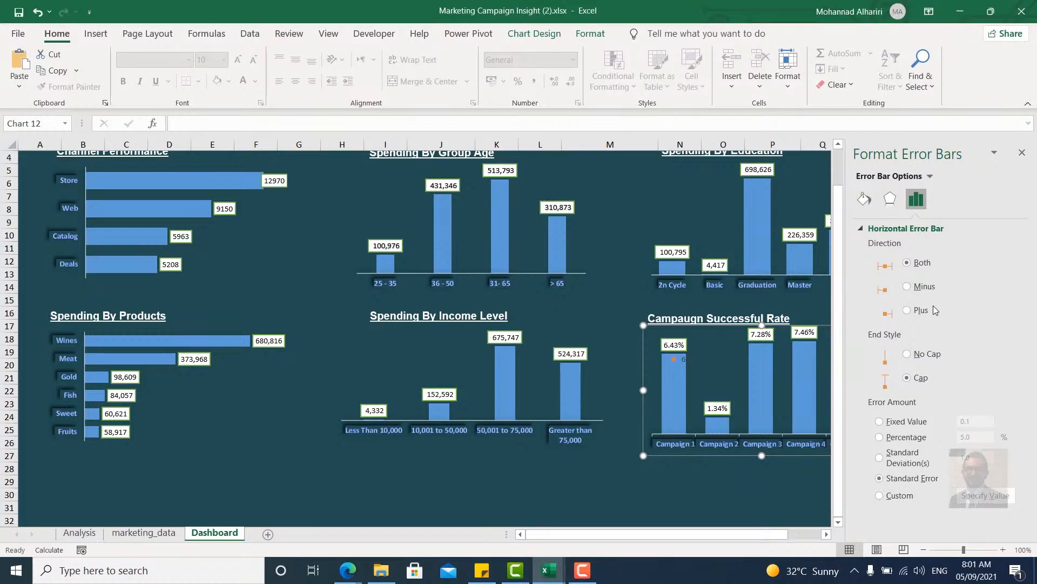
left_click(907, 311)
left_click(907, 355)
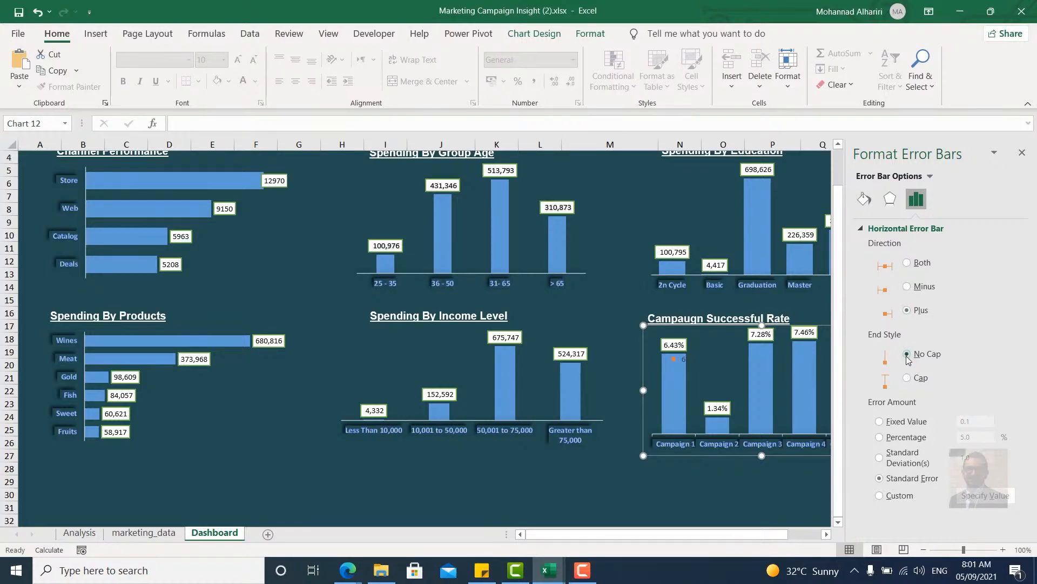
left_click(902, 425)
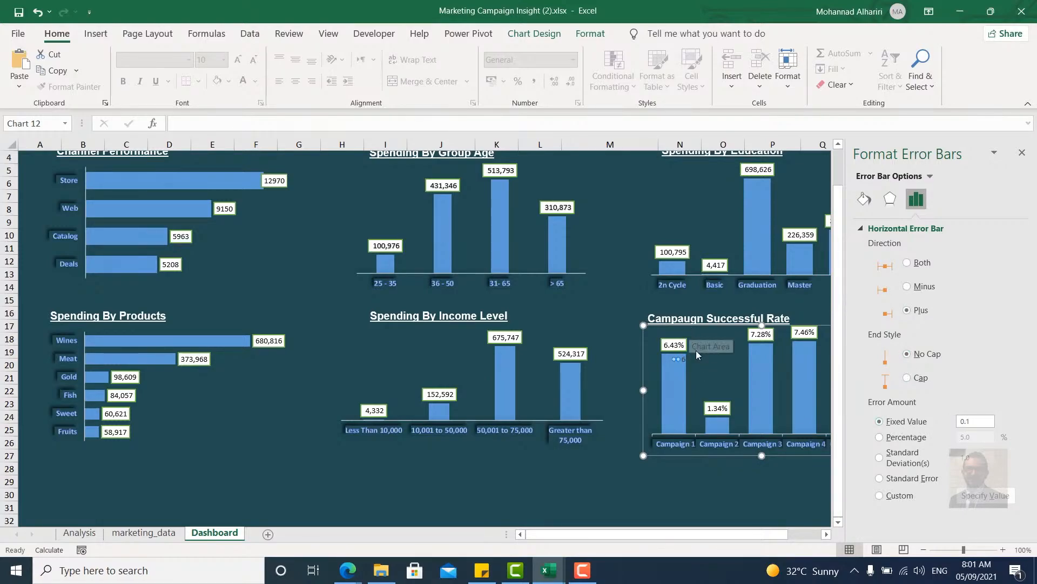
double_click(980, 421)
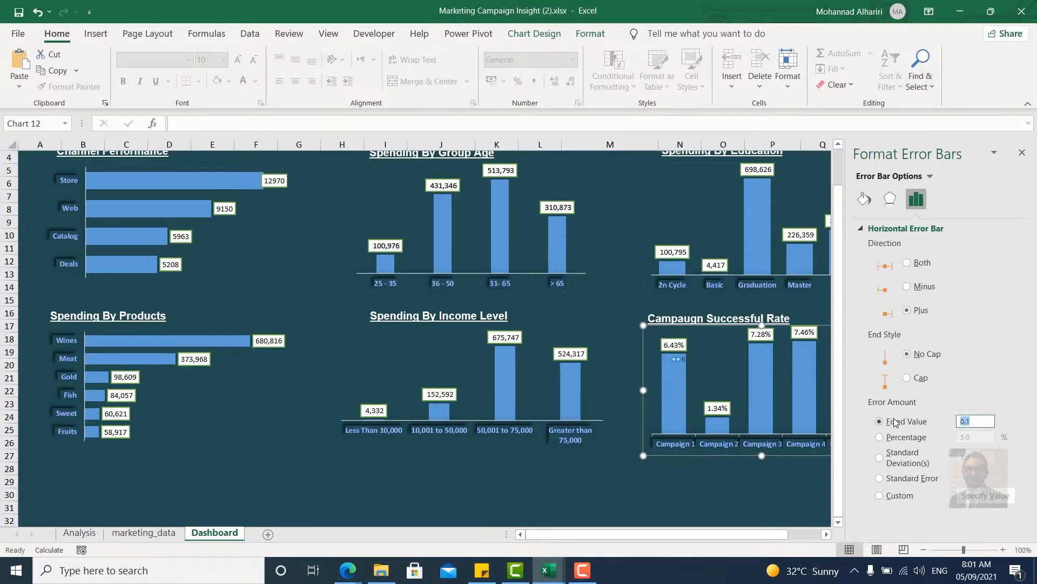
type("5")
Format the Target's horizontal error bar as a white dashed line 2 pt wide.
left_click(890, 199)
left_click(864, 199)
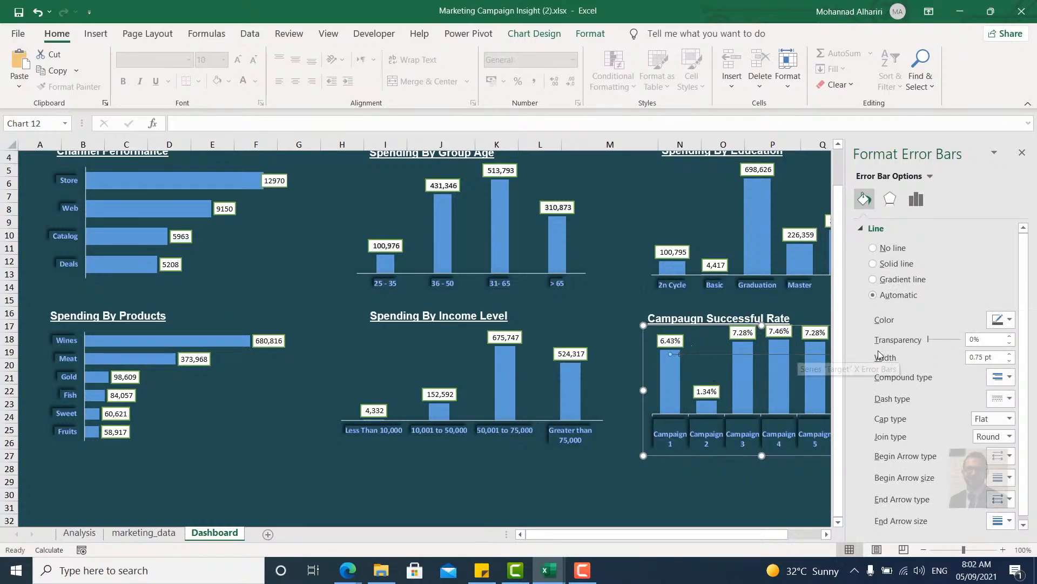
left_click(1010, 320)
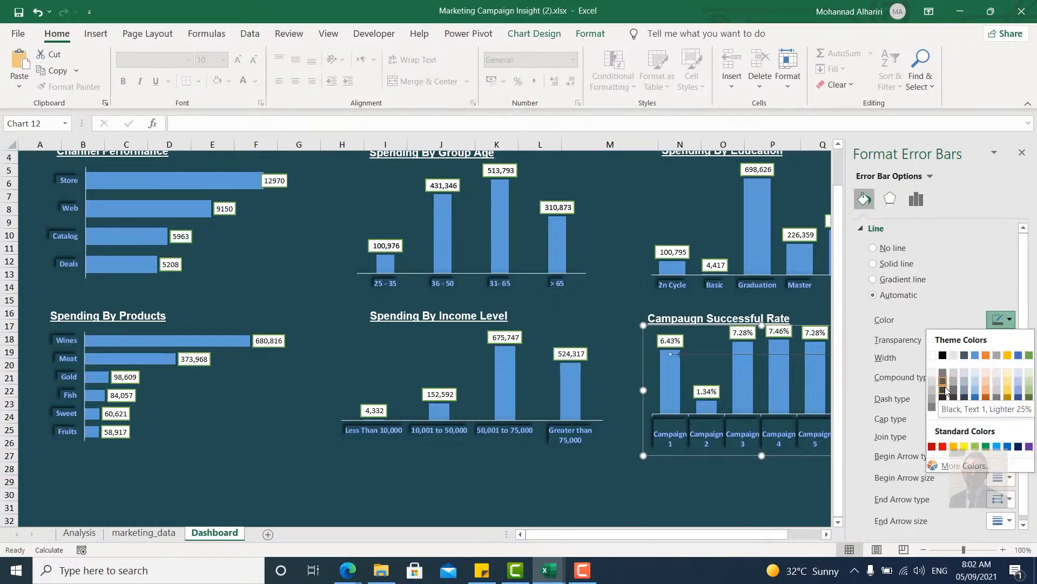
left_click(933, 356)
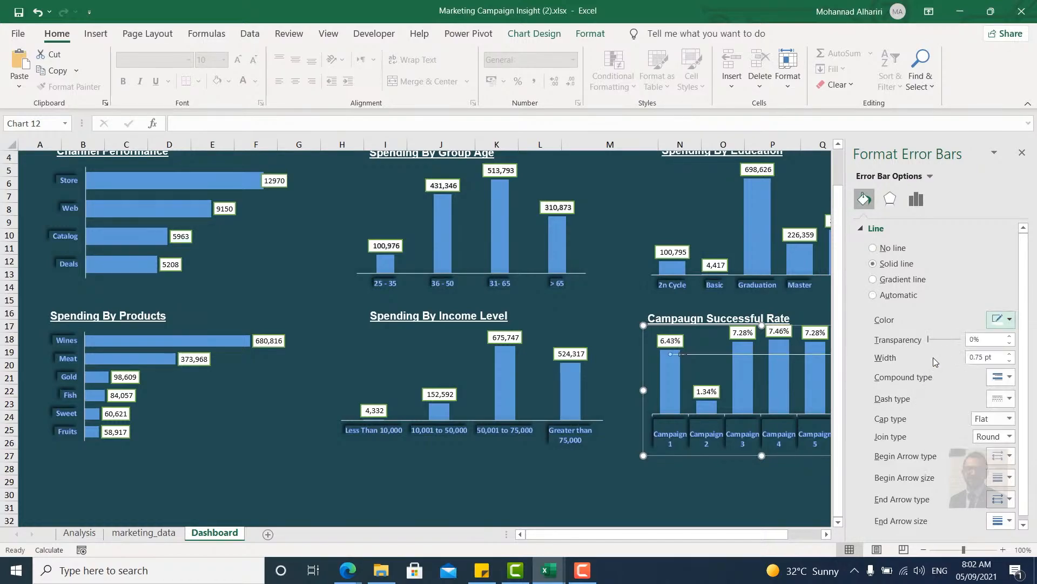
left_click(1009, 355)
left_click(1010, 354)
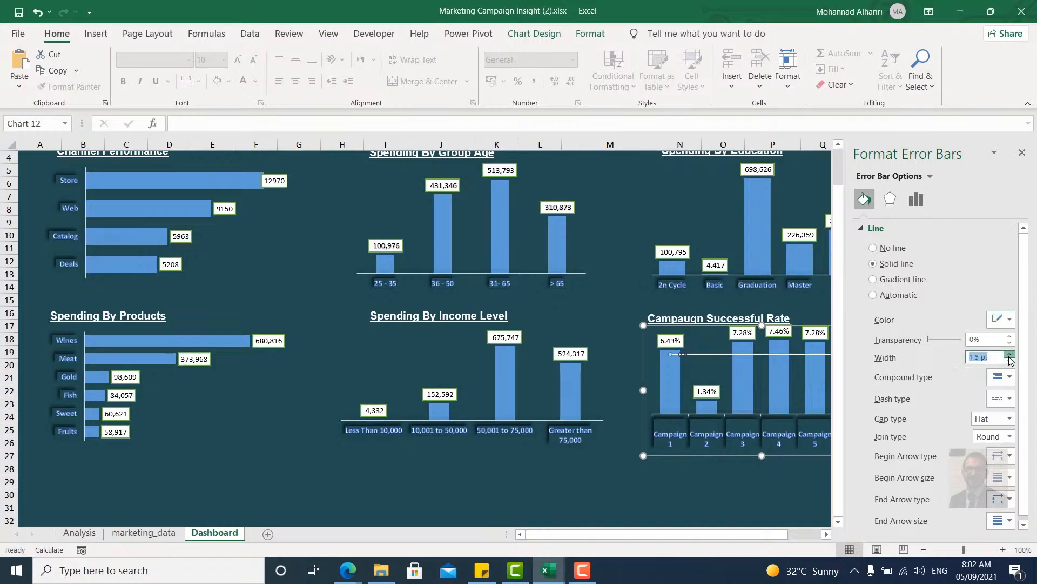
left_click(1009, 355)
left_click(1009, 354)
left_click(1009, 354)
left_click(1010, 400)
left_click(1003, 444)
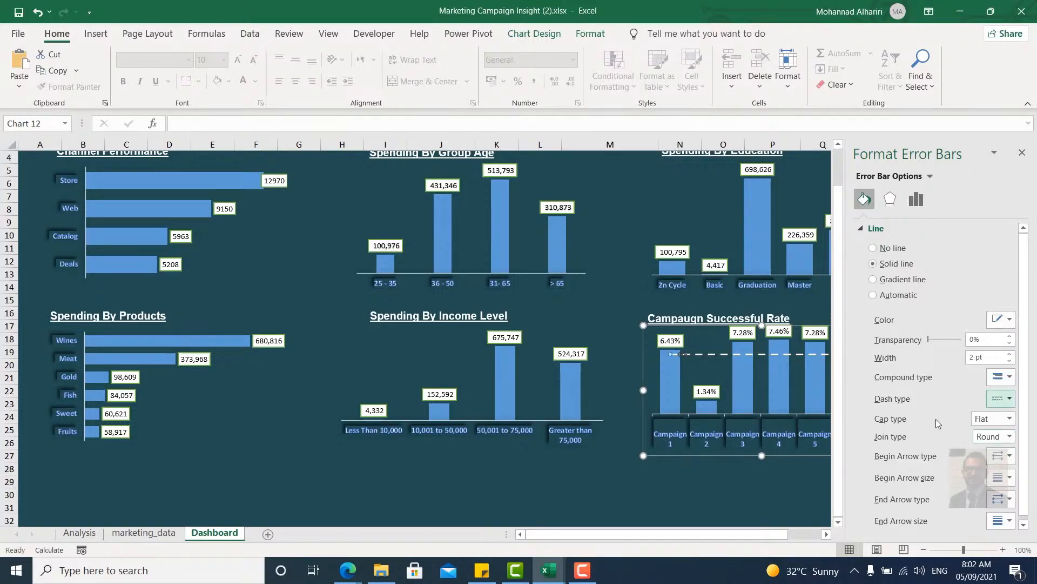
Delete the Target point's data label from the campaign success chart.
left_click(1022, 153)
left_click(896, 334)
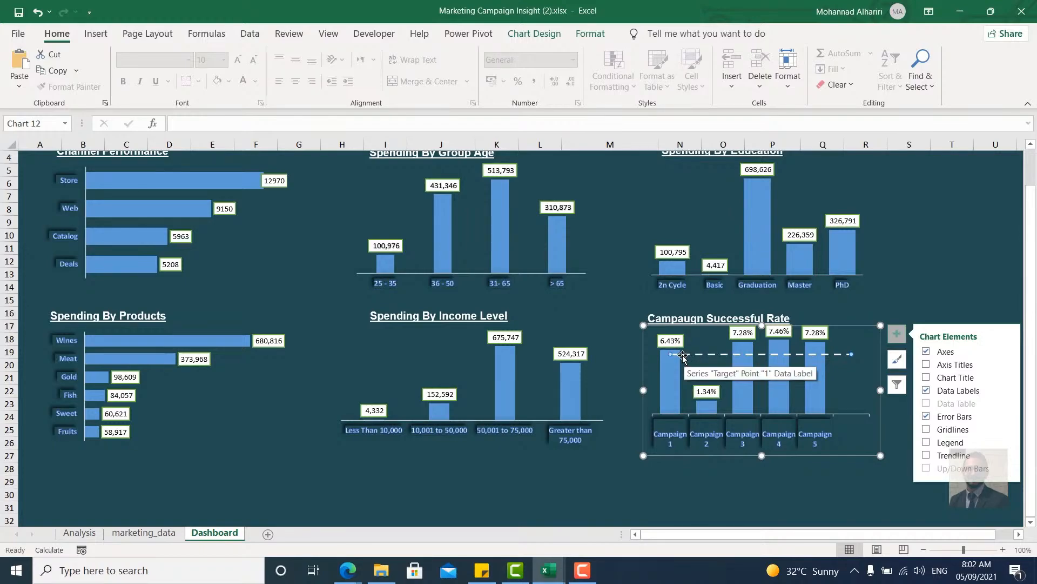
left_click(683, 357)
left_click_drag(682, 357, 856, 350)
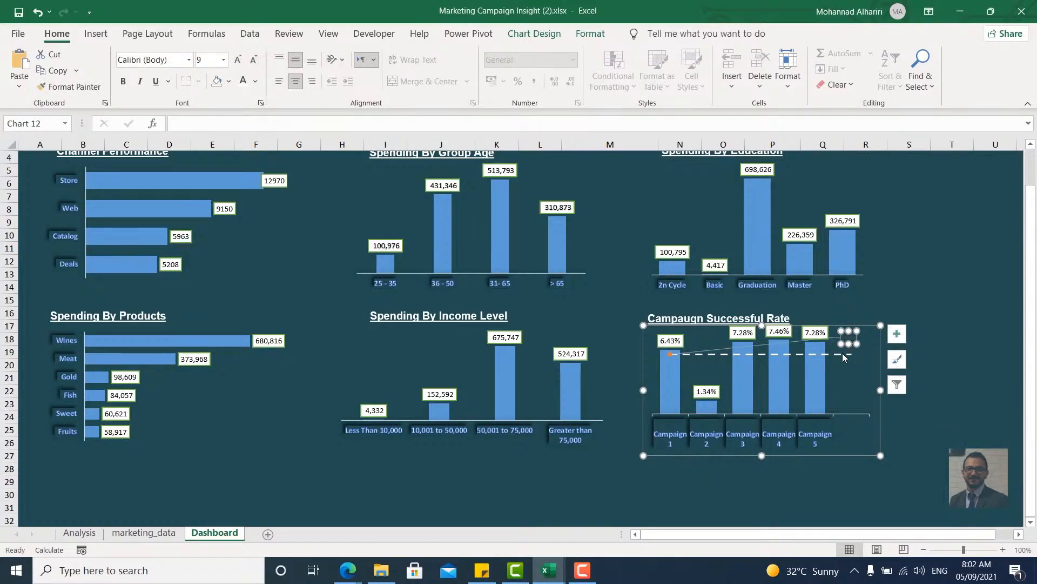
key("Delete")
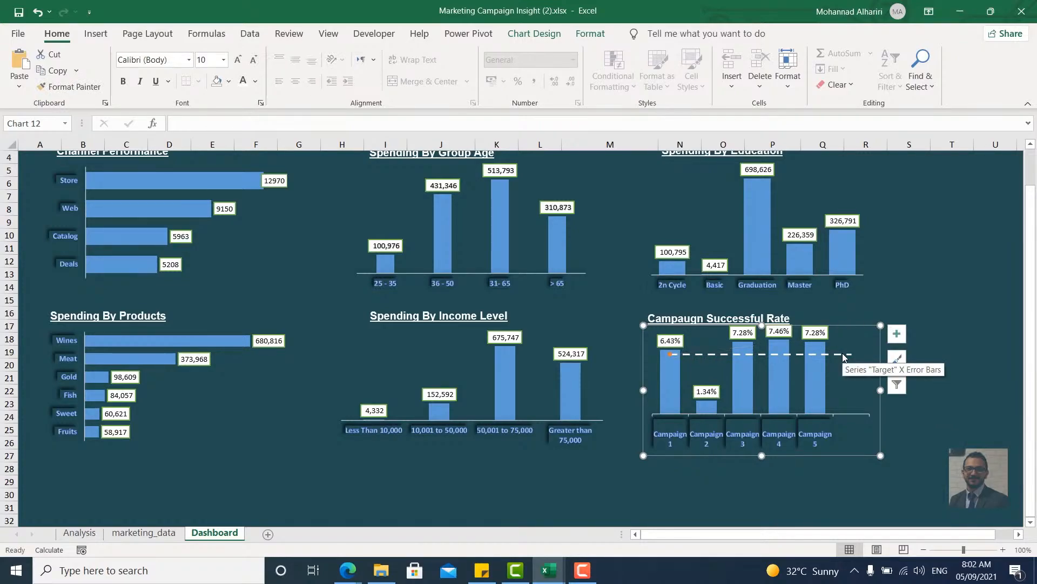
Set the X value of the campaign chart's Target series to 0.5 in its data source.
right_click(670, 354)
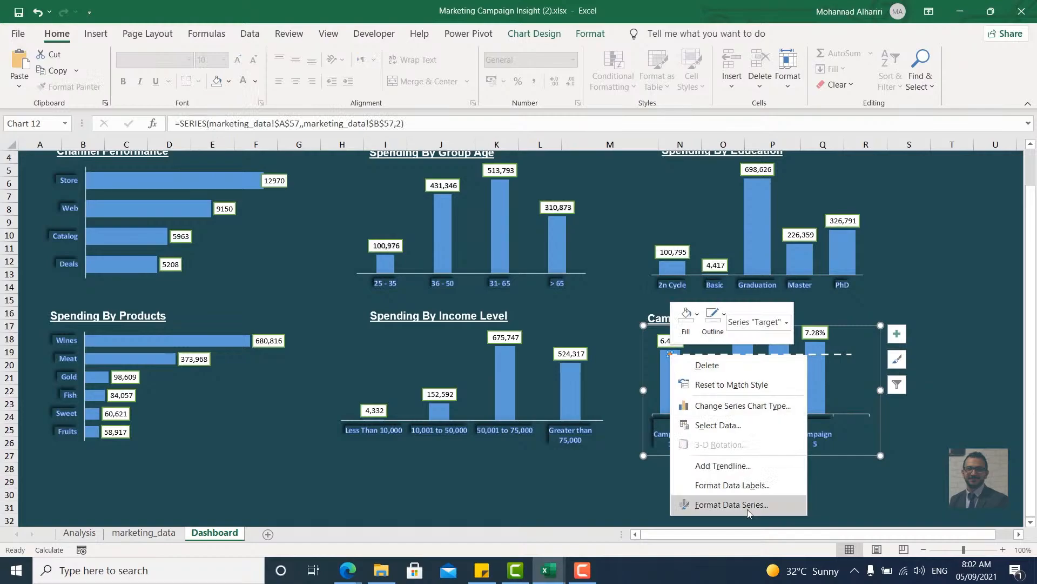
left_click(733, 426)
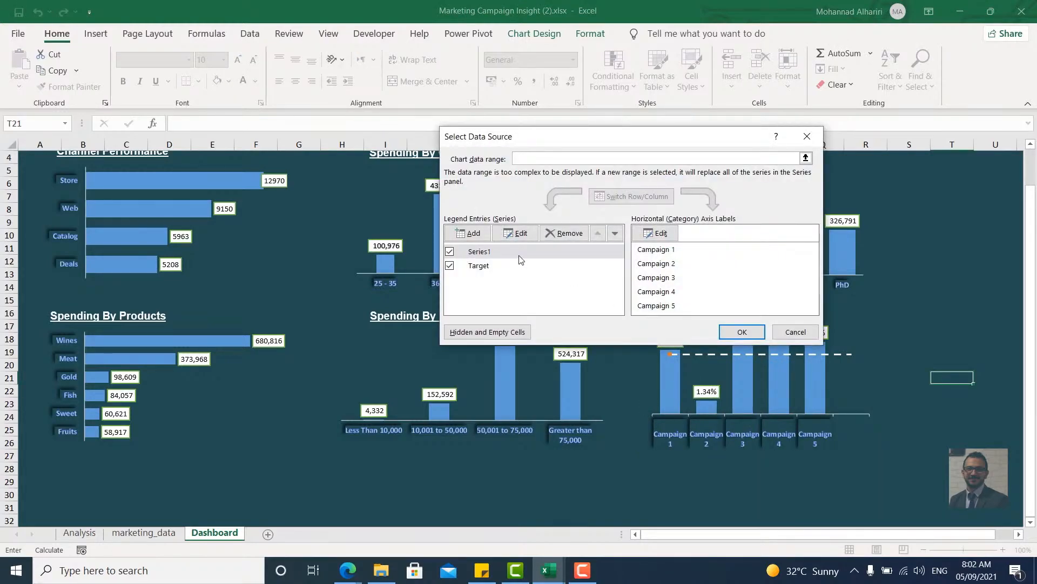
double_click(521, 265)
left_click(577, 239)
type("0")
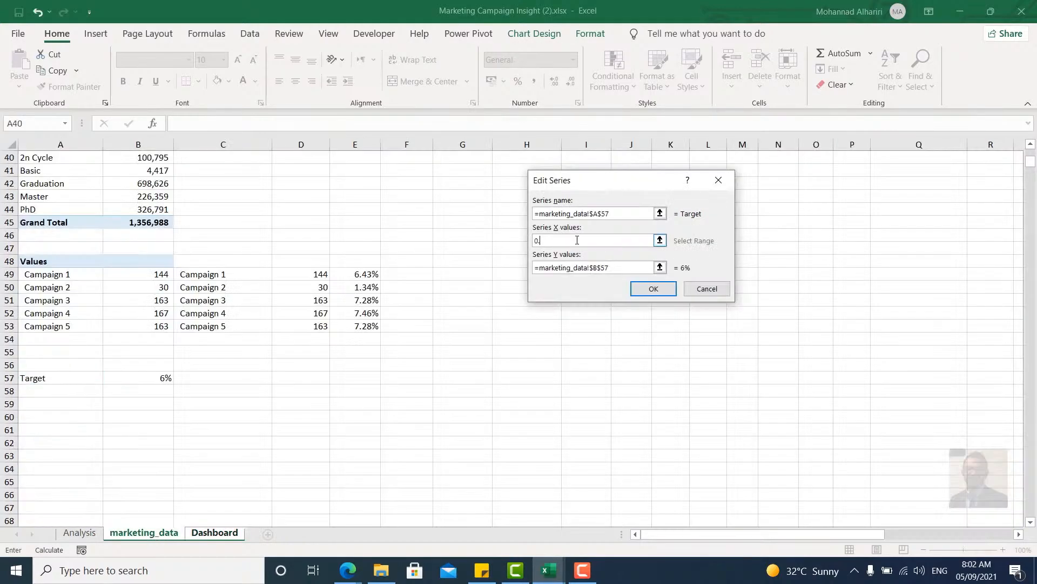
type(".5")
left_click(653, 288)
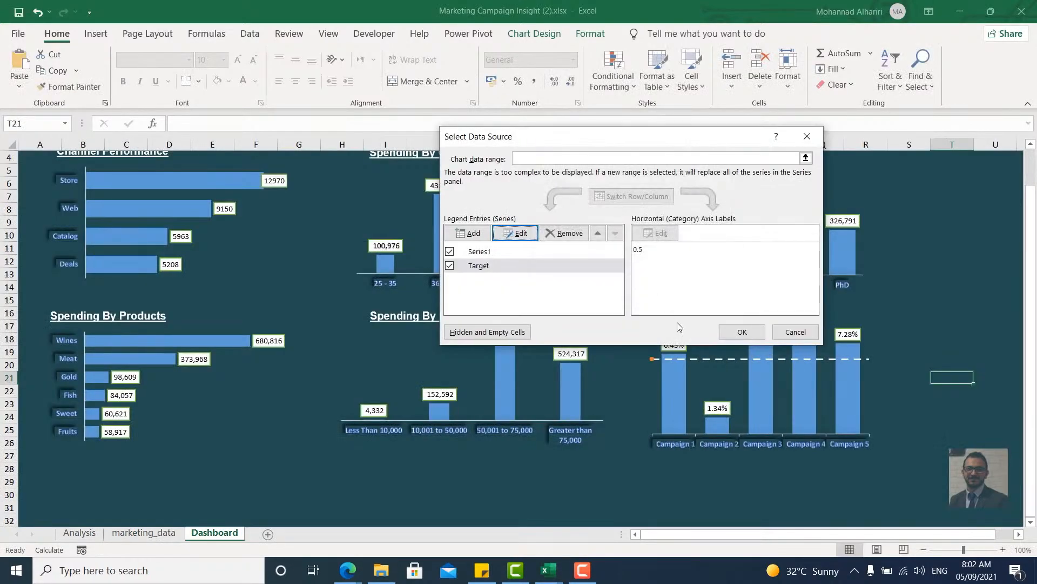
left_click(740, 331)
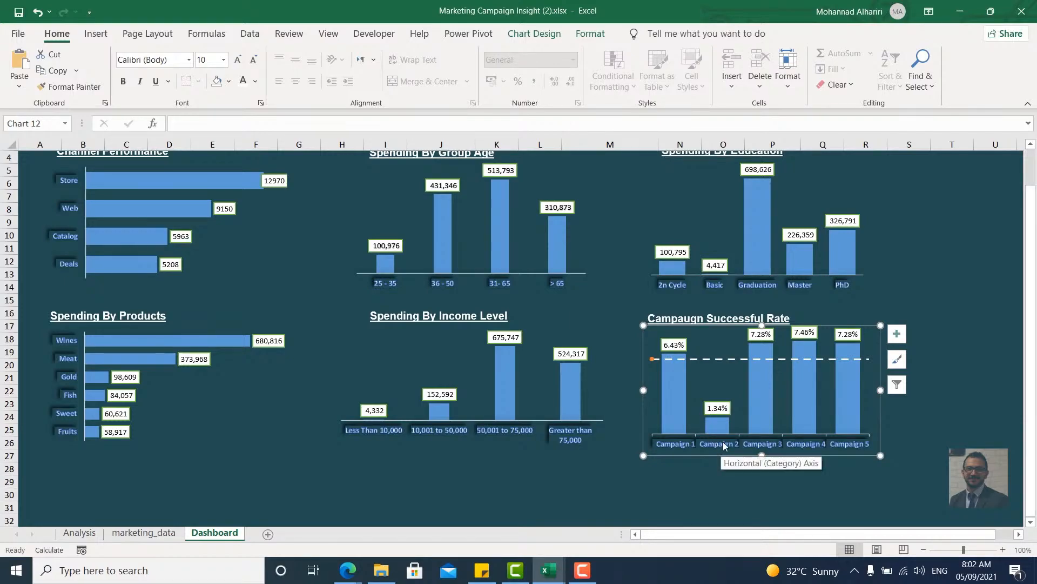
Shift the Spending By Group Age chart slightly to the left beneath its heading.
scroll(762, 398, "up", 1)
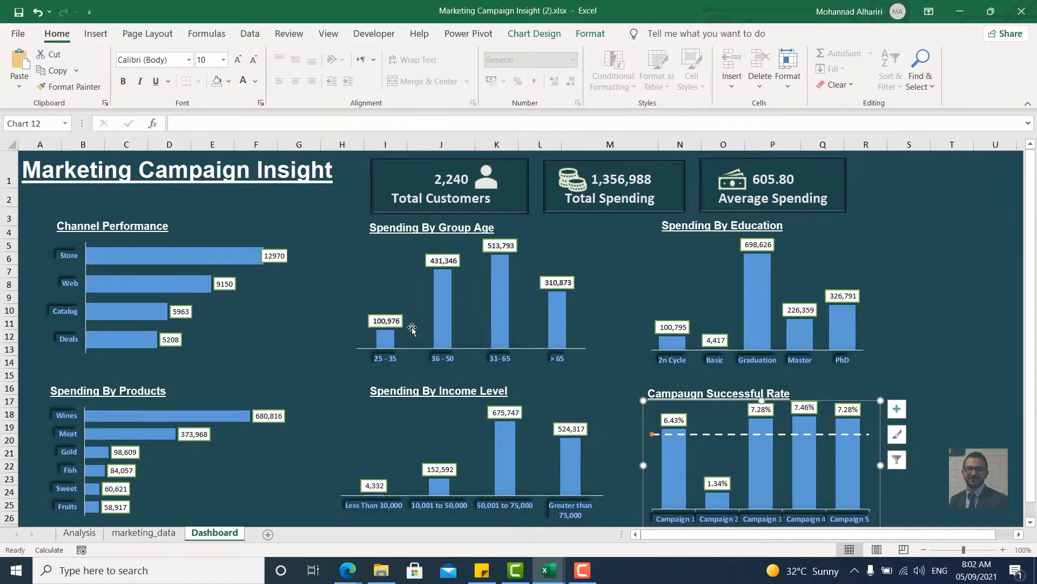
left_click(451, 319)
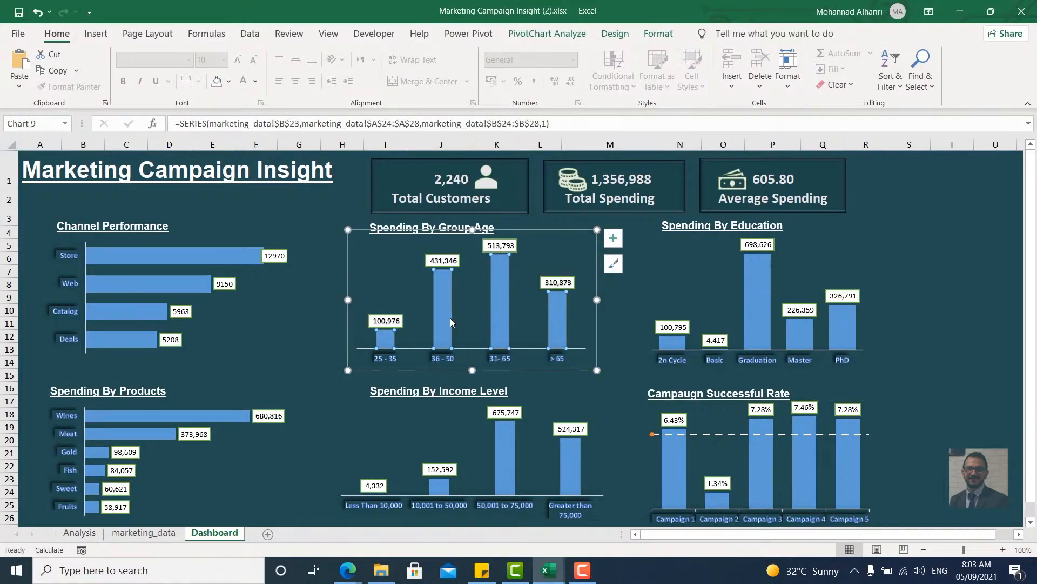
left_click_drag(539, 247, 522, 237)
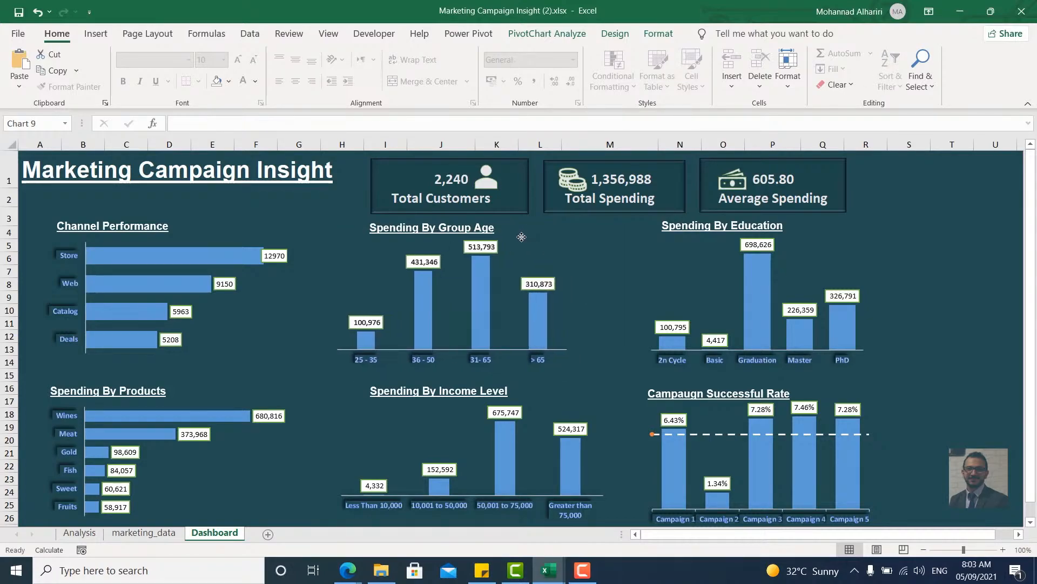
left_click(521, 237)
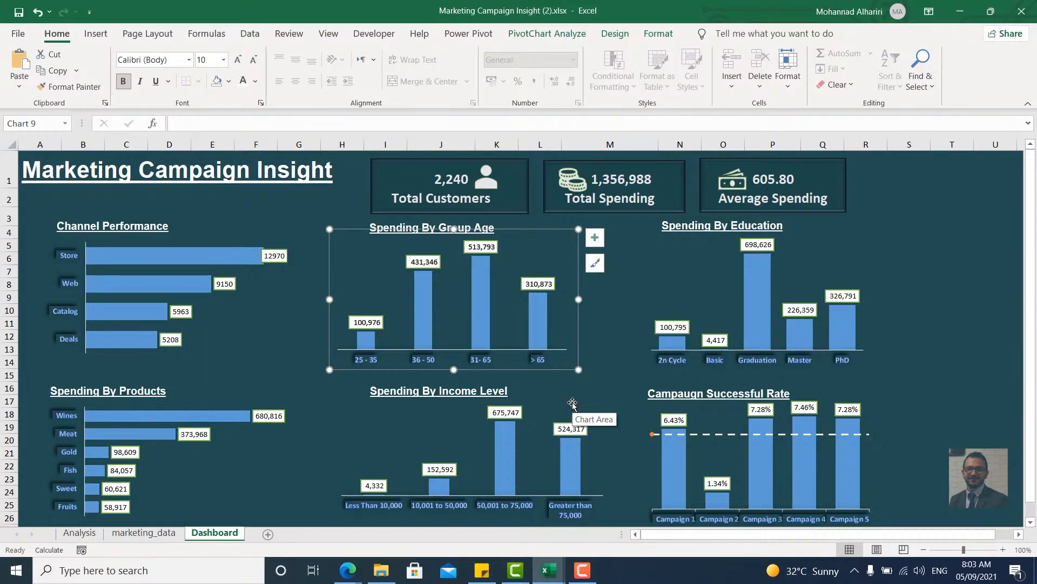
Insert a Country slicer for the channel performance pivot table on the marketing_data sheet.
left_click(143, 533)
scroll(394, 389, "up", 10)
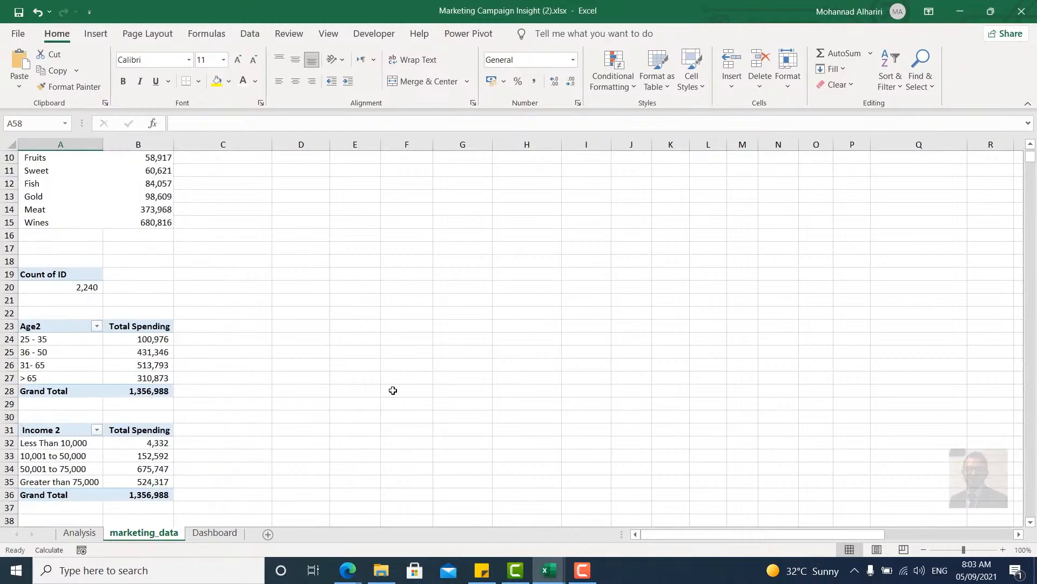
scroll(393, 389, "down", 4)
scroll(393, 390, "up", 6)
left_click(95, 253)
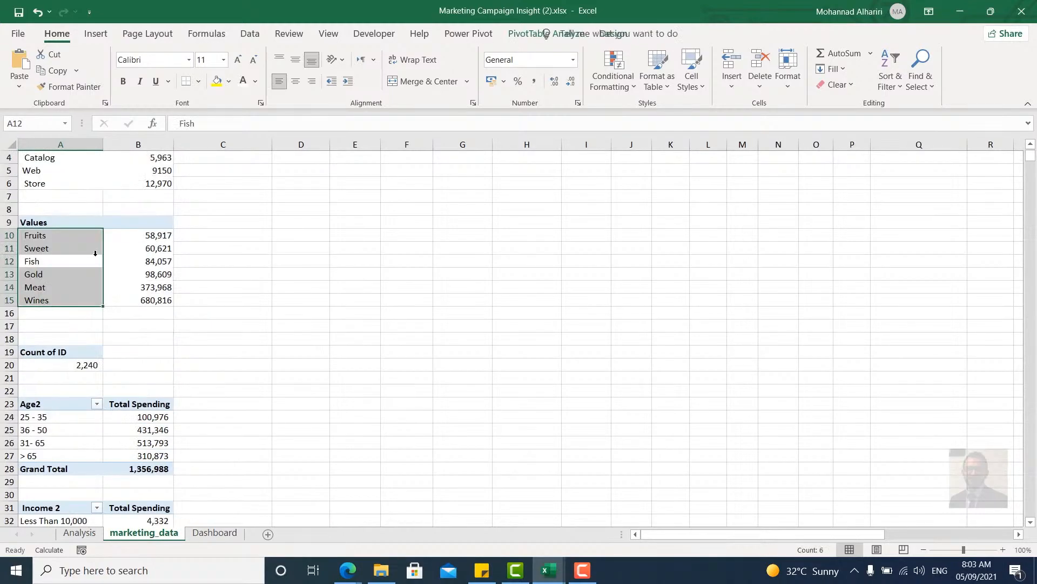
scroll(95, 254, "up", 1)
left_click(95, 191)
left_click(139, 198)
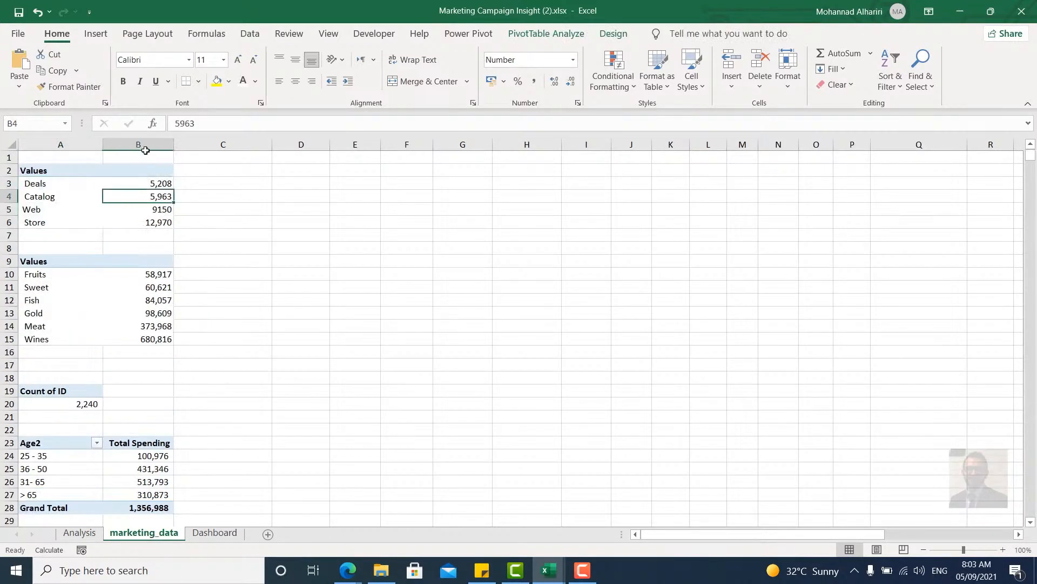
left_click(67, 211)
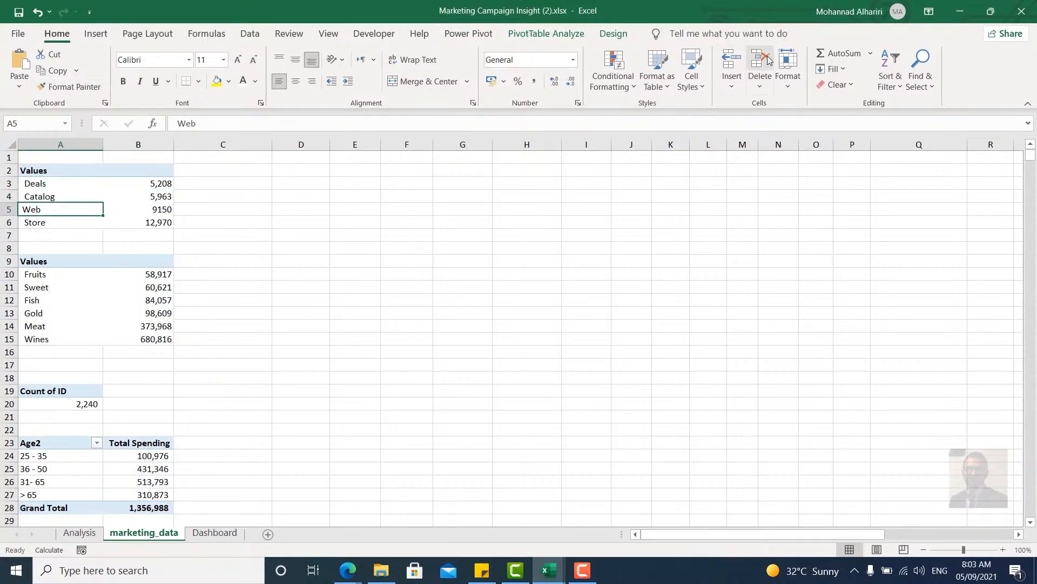
left_click(546, 34)
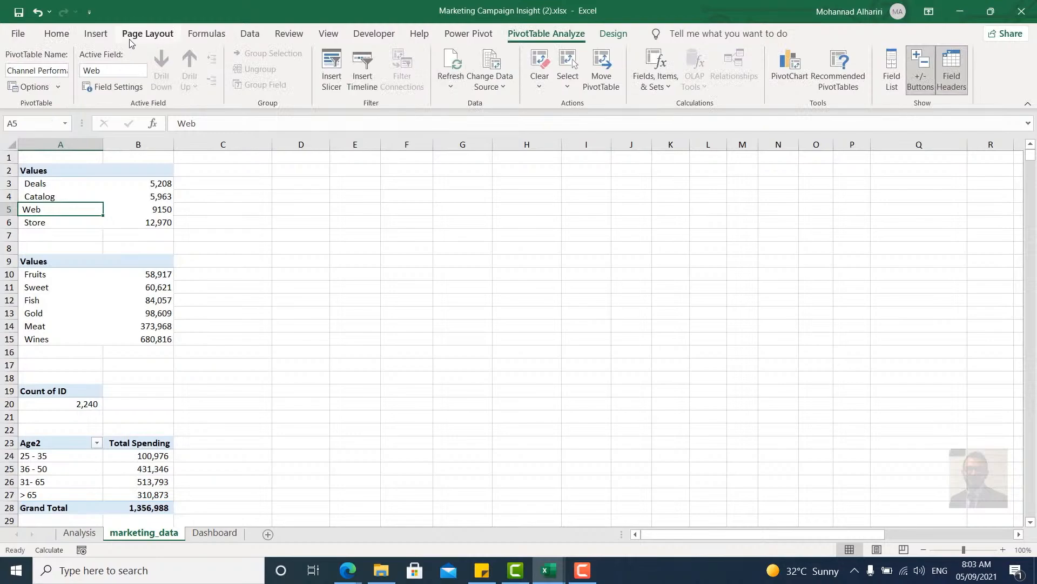
left_click(95, 34)
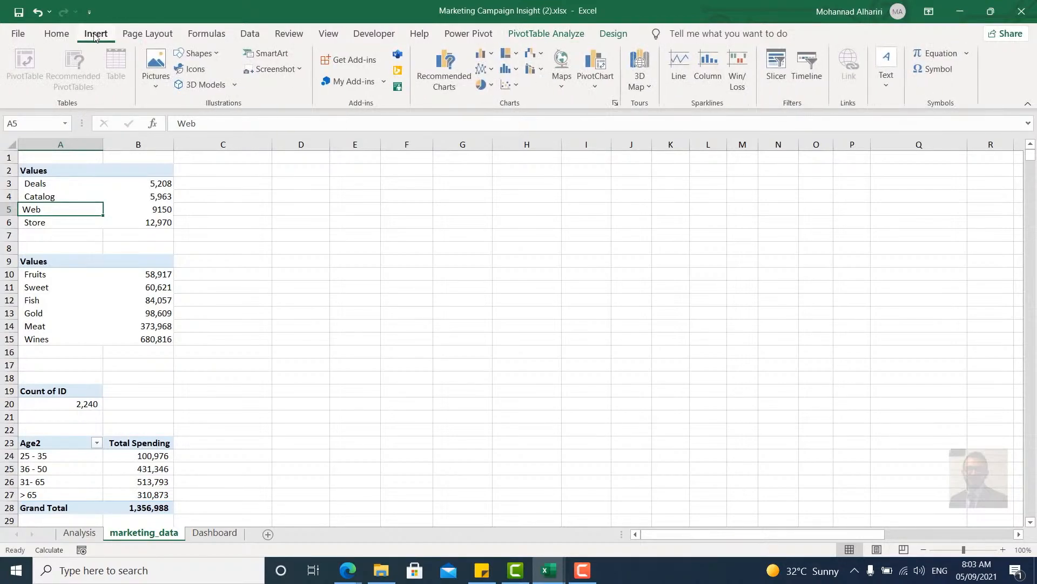
left_click(776, 65)
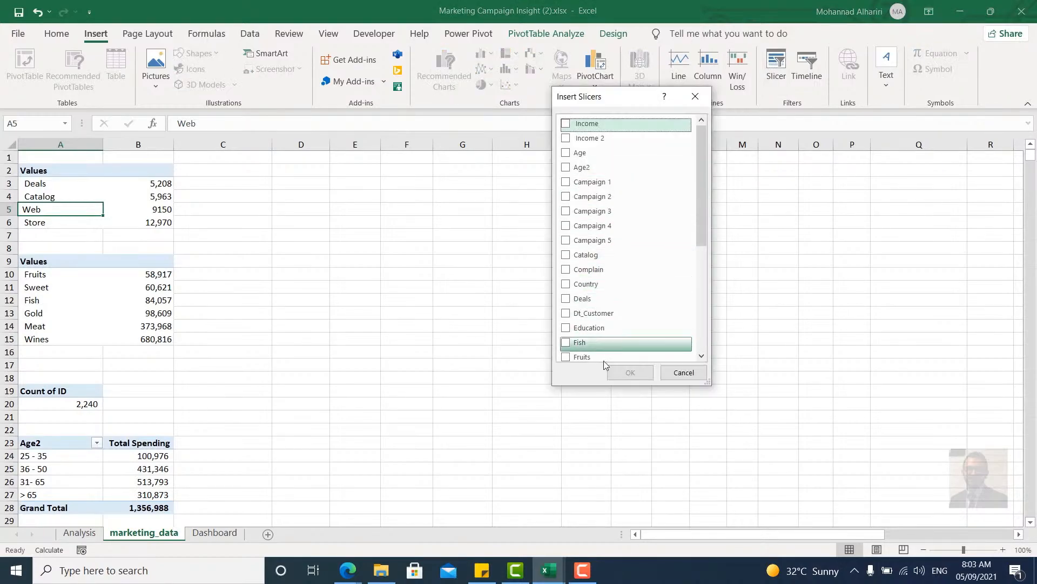
left_click(586, 284)
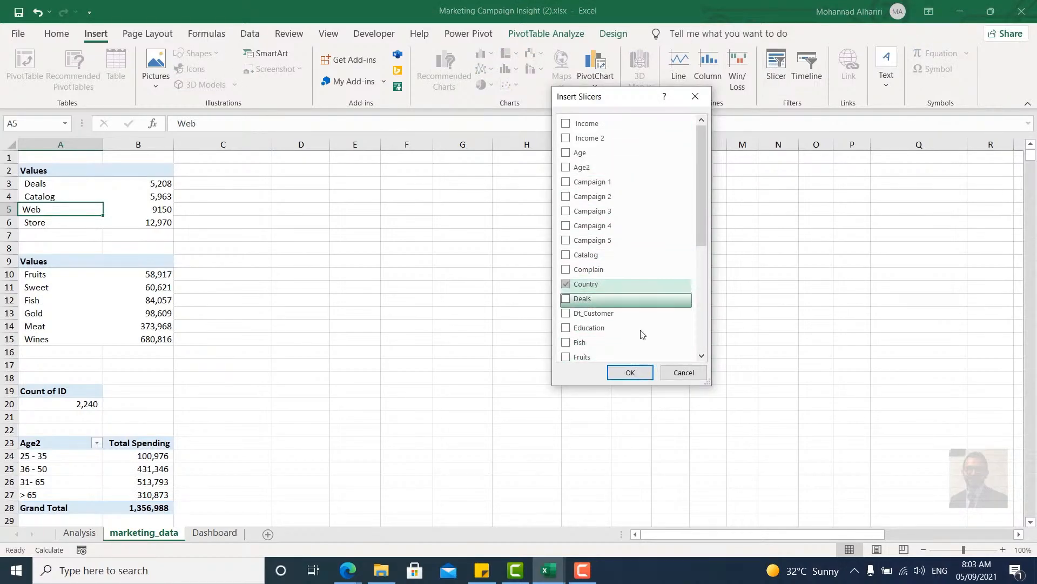
left_click(630, 373)
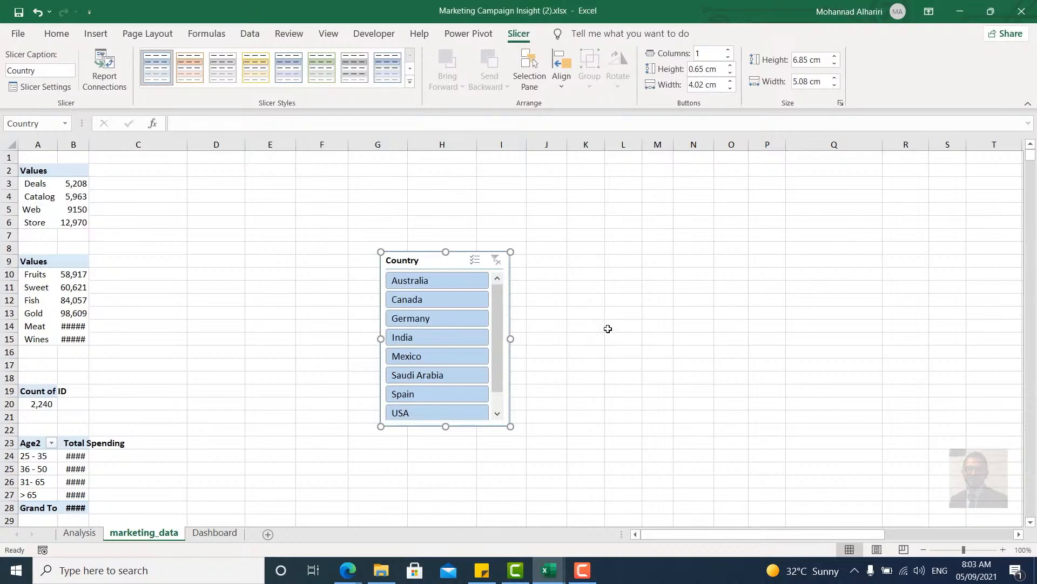
Cut the Country slicer from the marketing_data sheet and paste it onto the Dashboard sheet.
key("Delete")
left_click(214, 533)
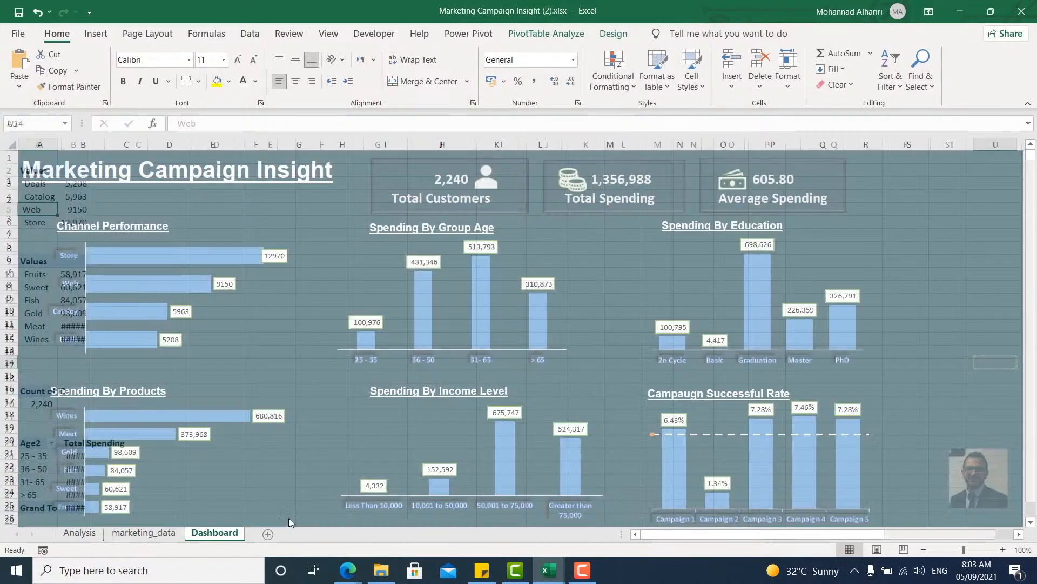
key("ctrl+v")
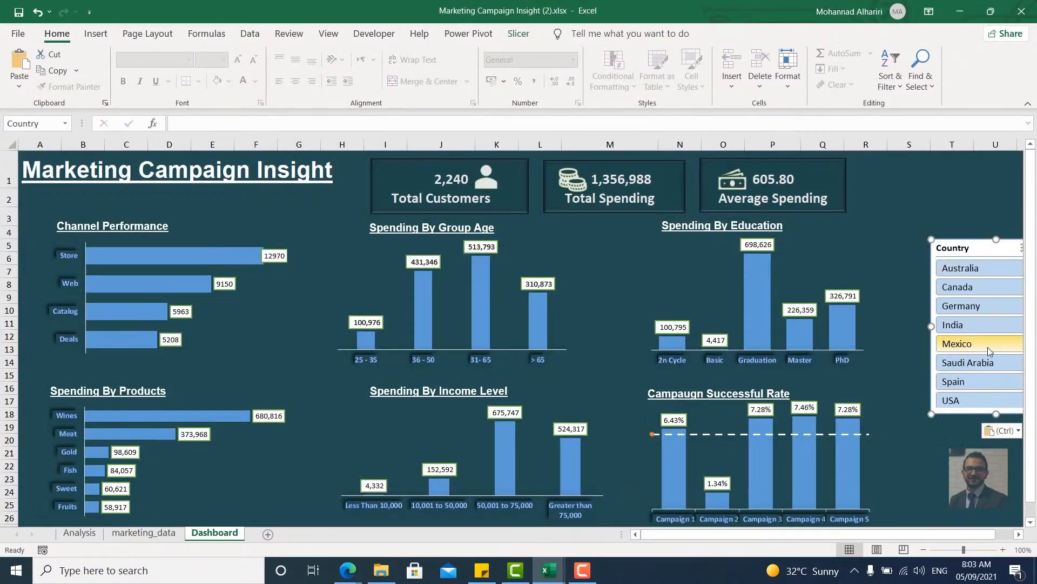
Place the Country slicer right of the Average Spending card and lengthen it to about 7.6 cm so all countries fit.
left_click_drag(982, 247, 916, 166)
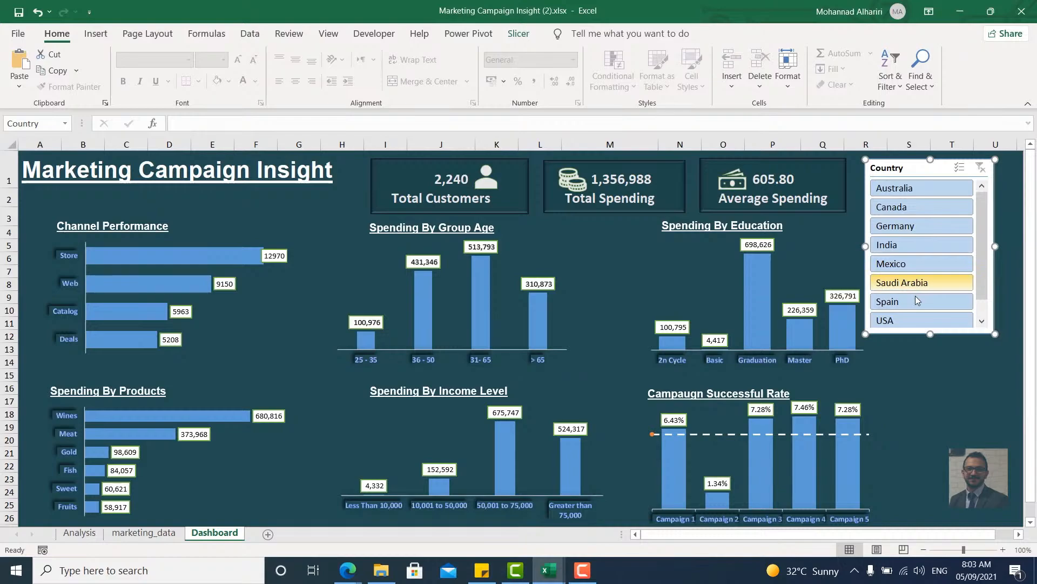
left_click_drag(930, 334, 930, 352)
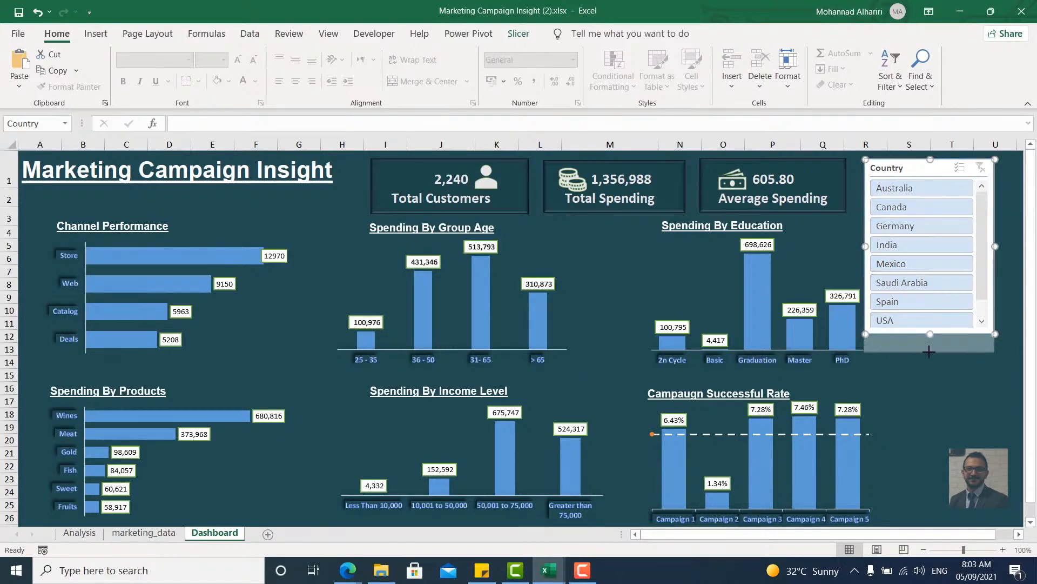
left_click_drag(936, 167, 949, 170)
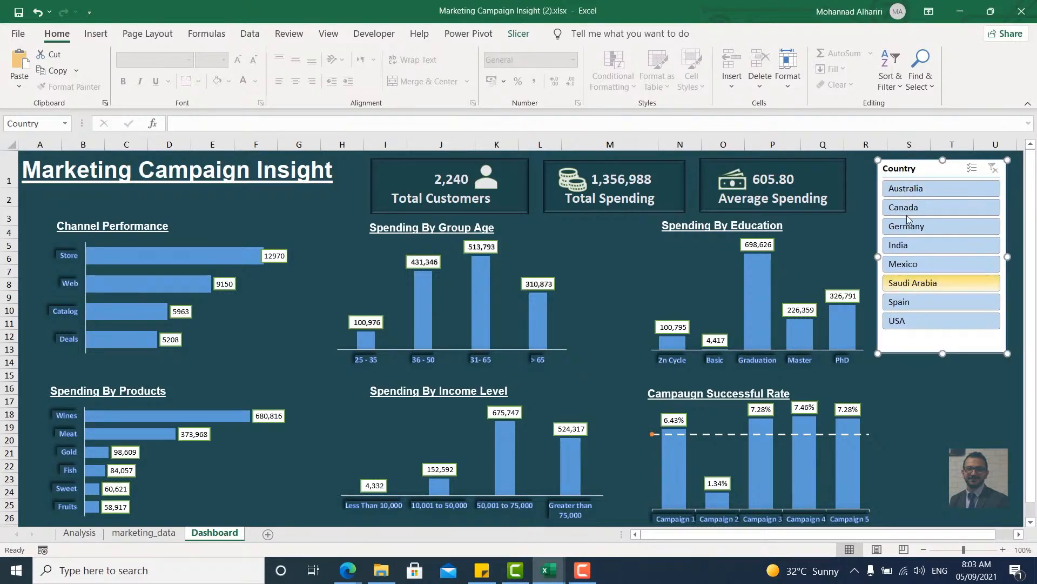
Apply the blue Dark 1 slicer style to the Country slicer and duplicate that style for customizing.
left_click(518, 35)
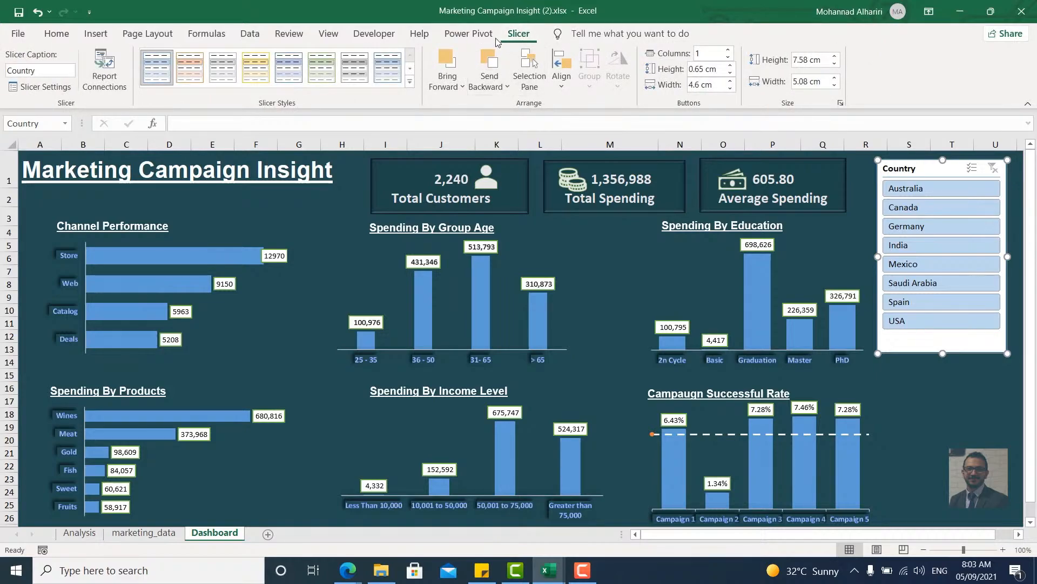
left_click(410, 81)
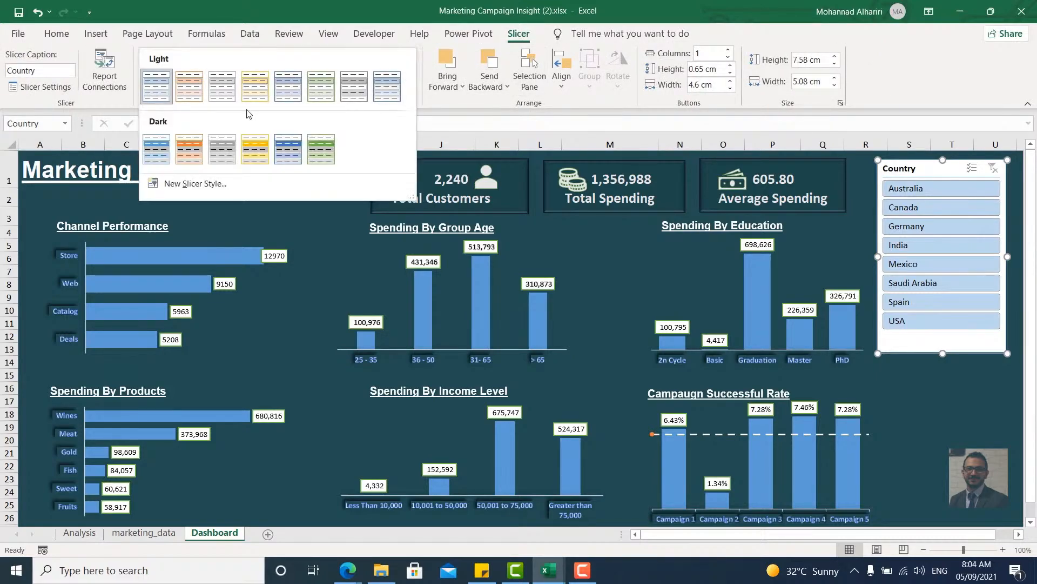
left_click(154, 145)
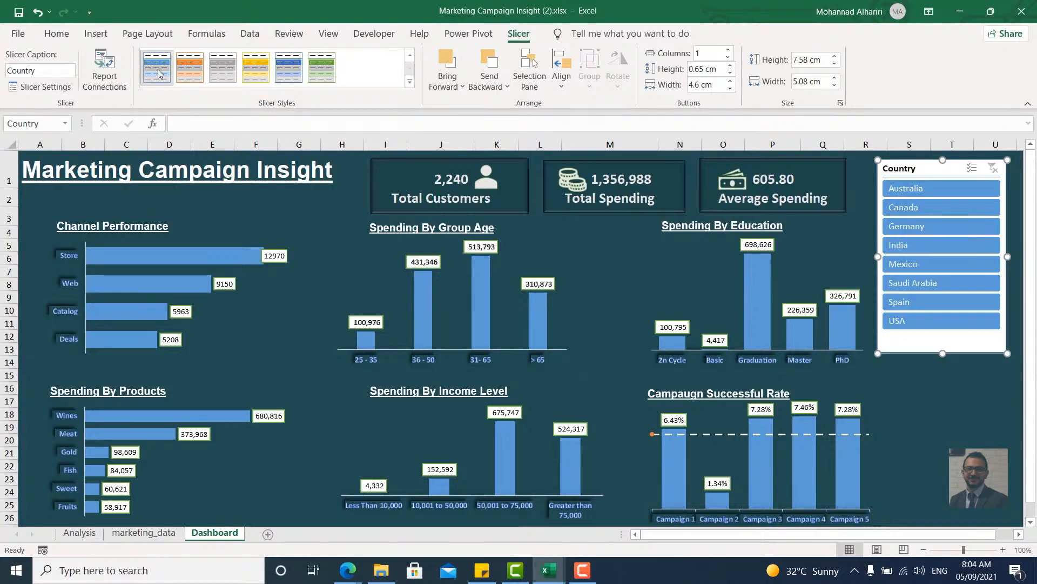
right_click(159, 70)
left_click(202, 101)
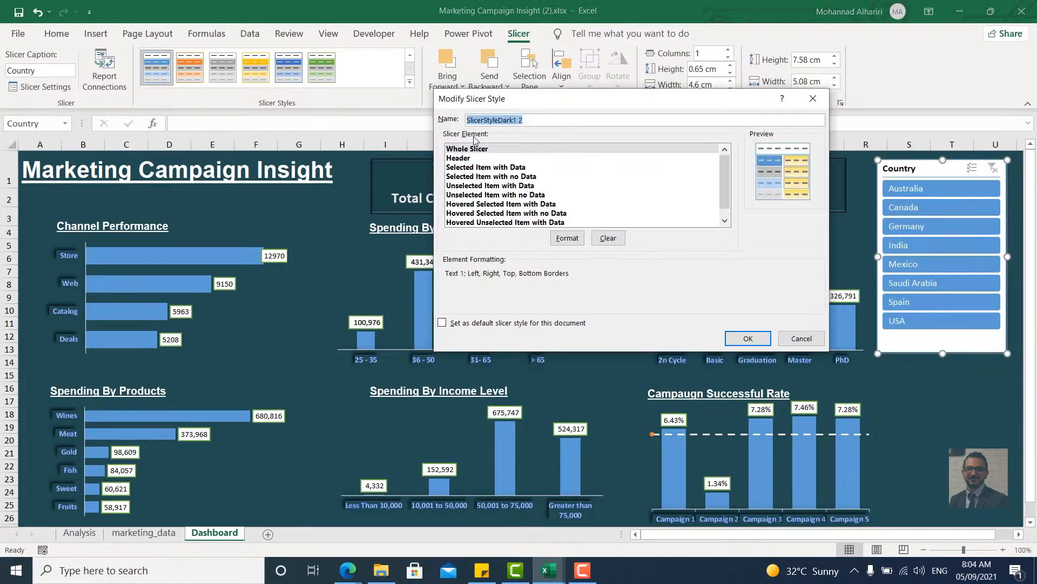
Fill the Whole Slicer element of the duplicated slicer style with a dark teal standard color.
left_click(568, 238)
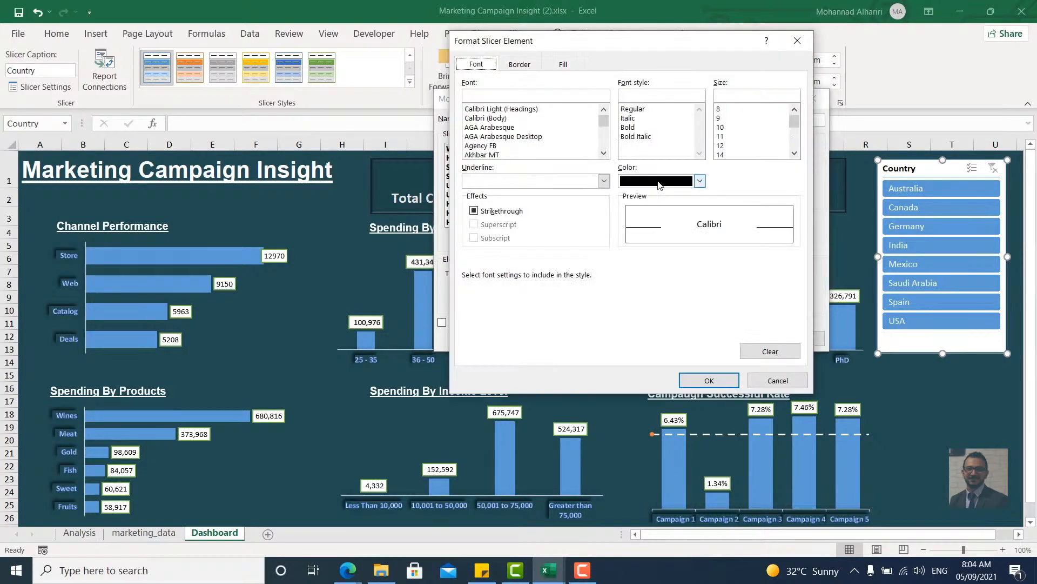
left_click(533, 70)
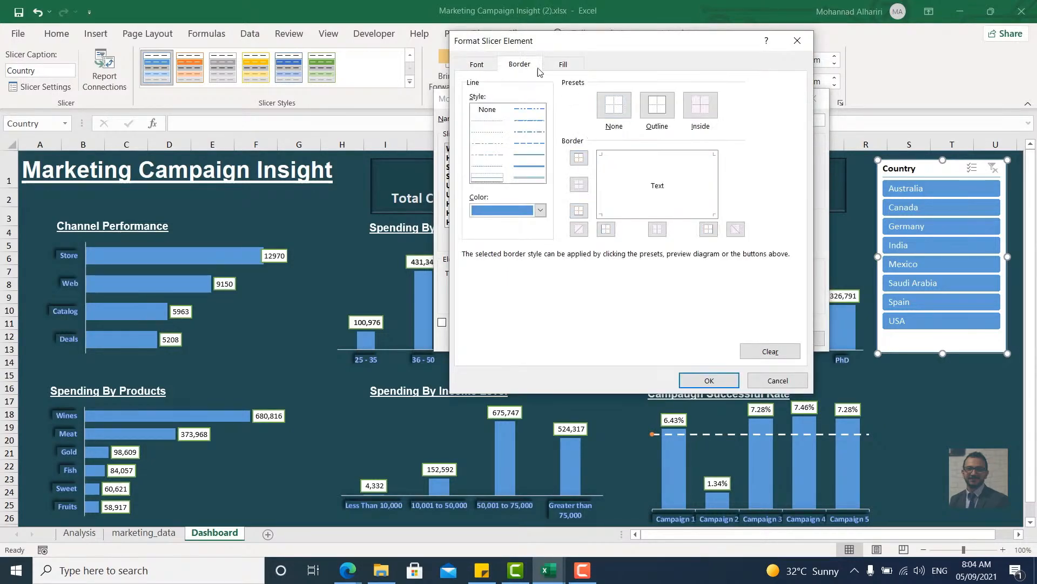
left_click(562, 65)
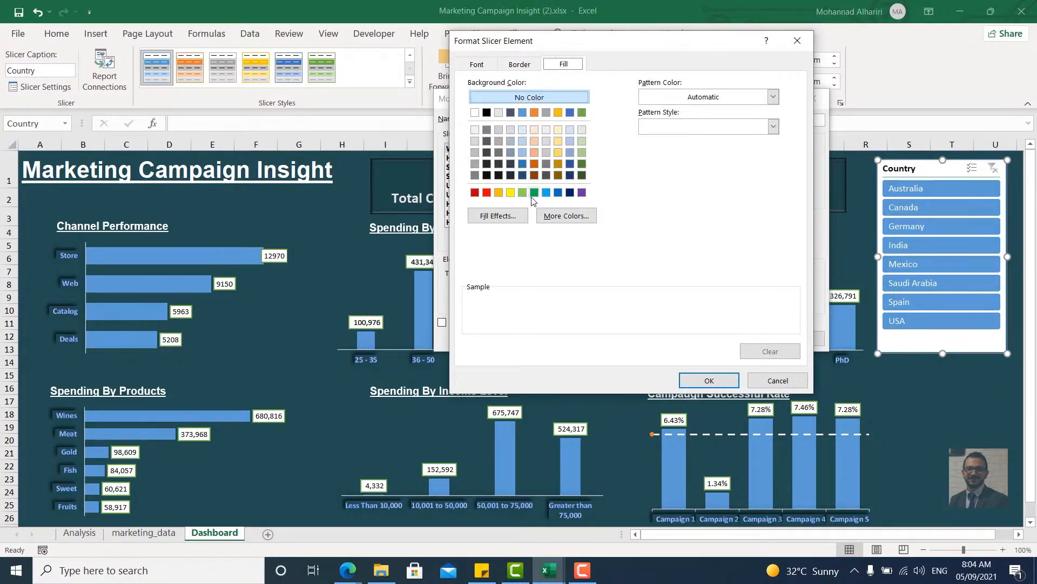
left_click(566, 216)
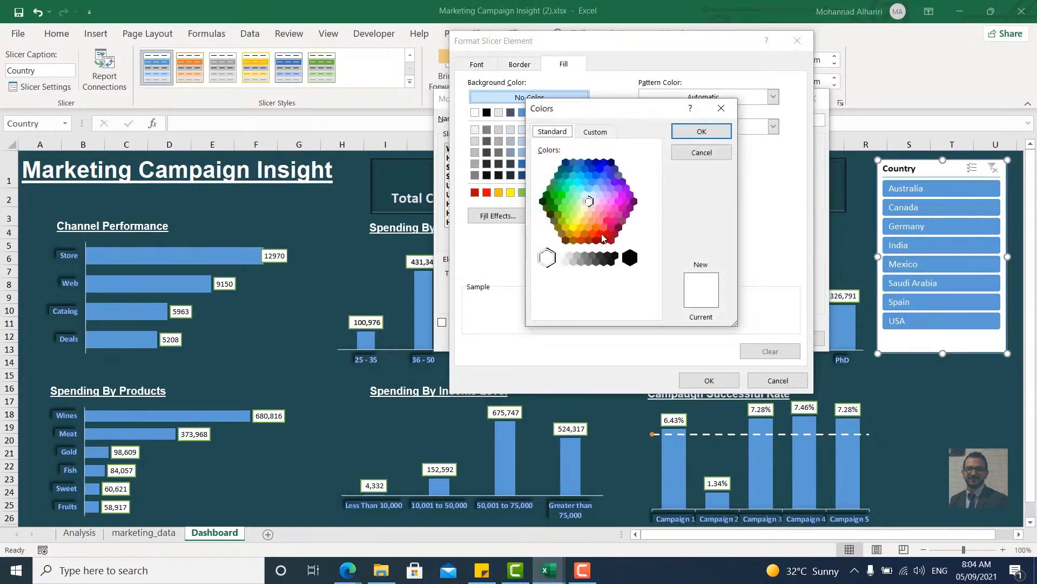
left_click(561, 169)
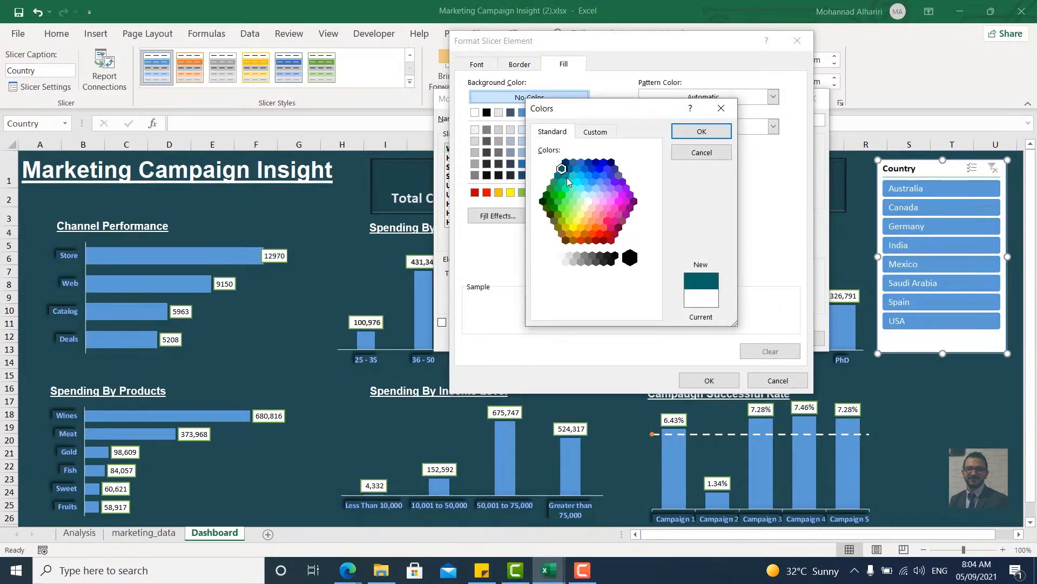
left_click(567, 178)
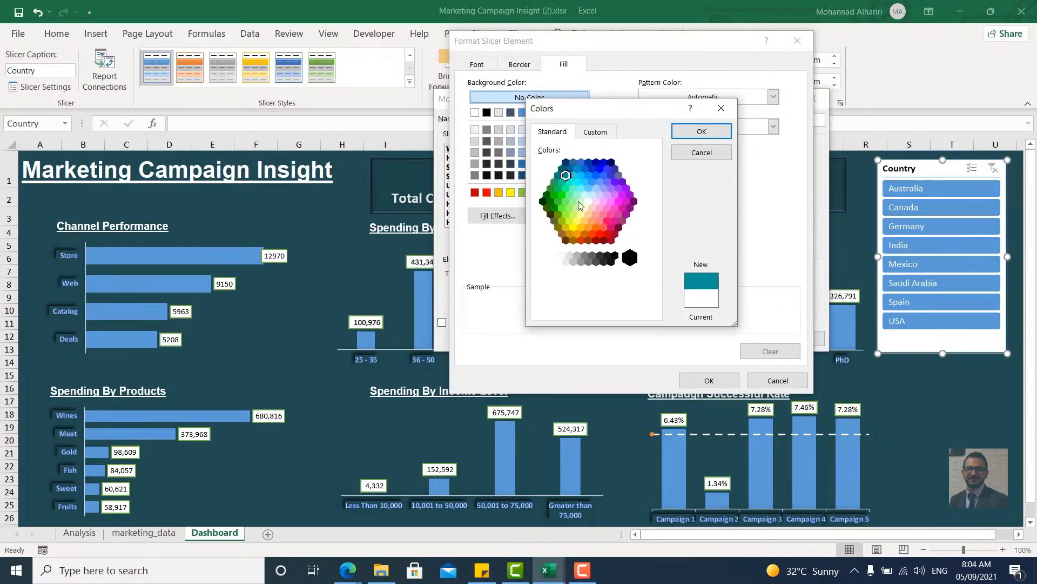
left_click(702, 133)
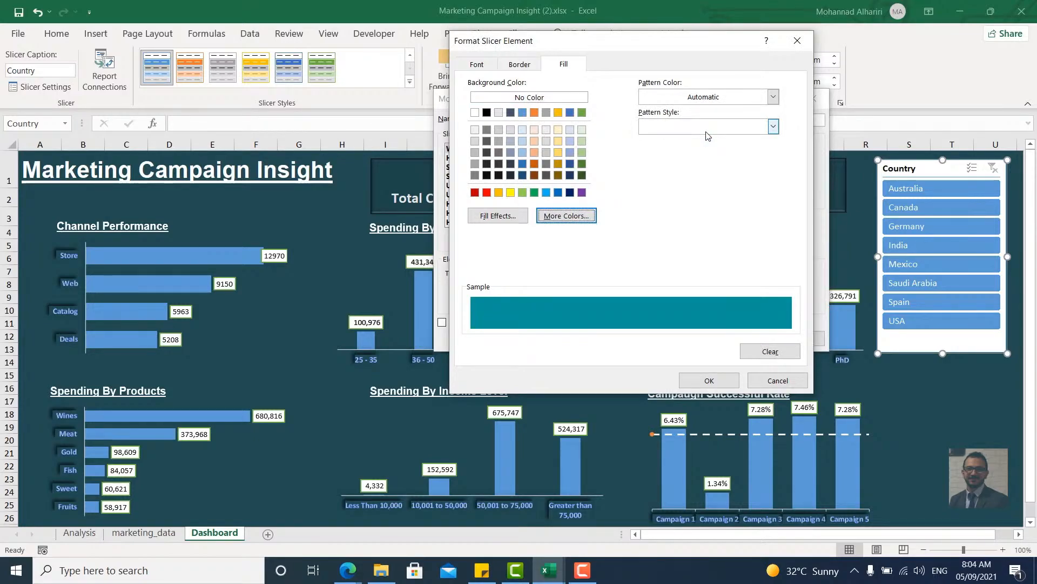
left_click(558, 222)
left_click(569, 169)
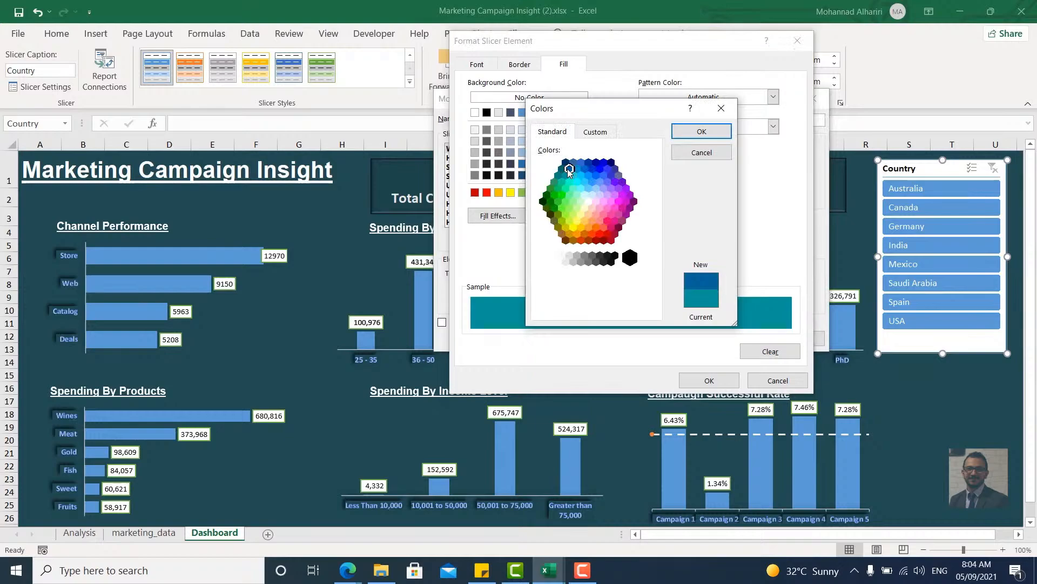
left_click(562, 170)
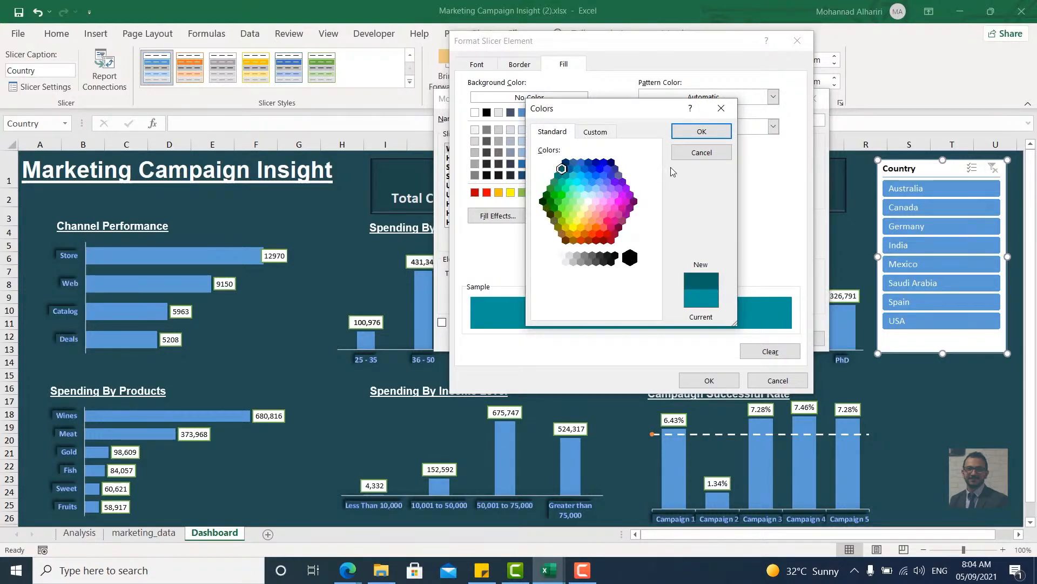
left_click(701, 131)
left_click(709, 381)
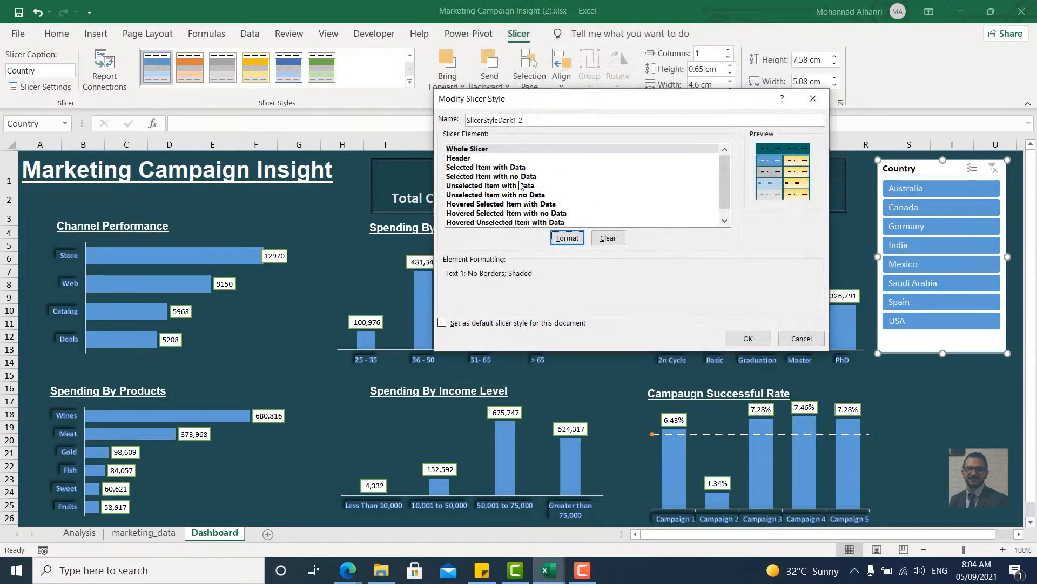
Set the Header element's font color to white, save the duplicated style and apply it to the Country slicer.
left_click(475, 159)
left_click(562, 236)
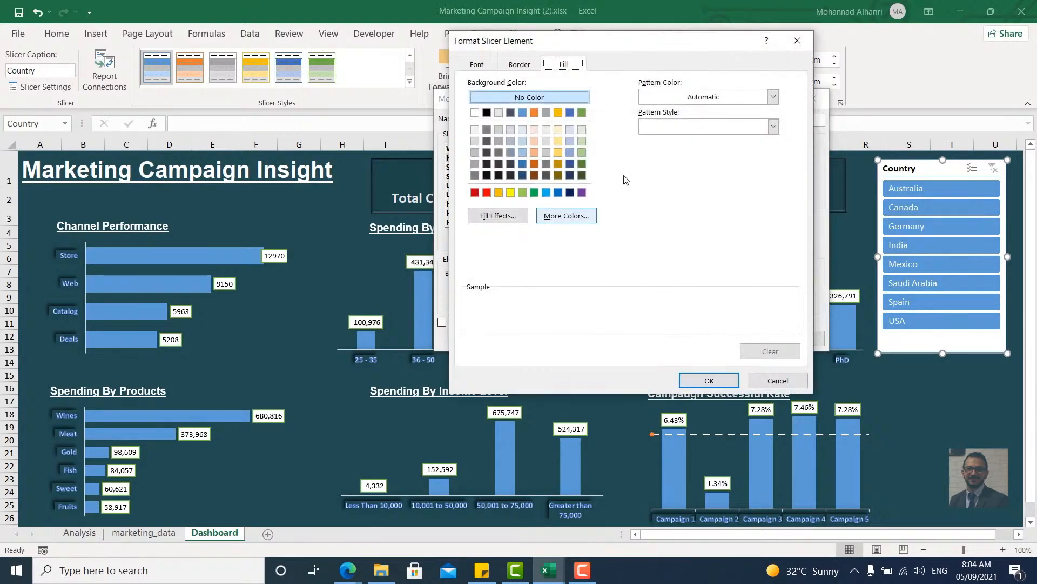
left_click(487, 64)
left_click(673, 181)
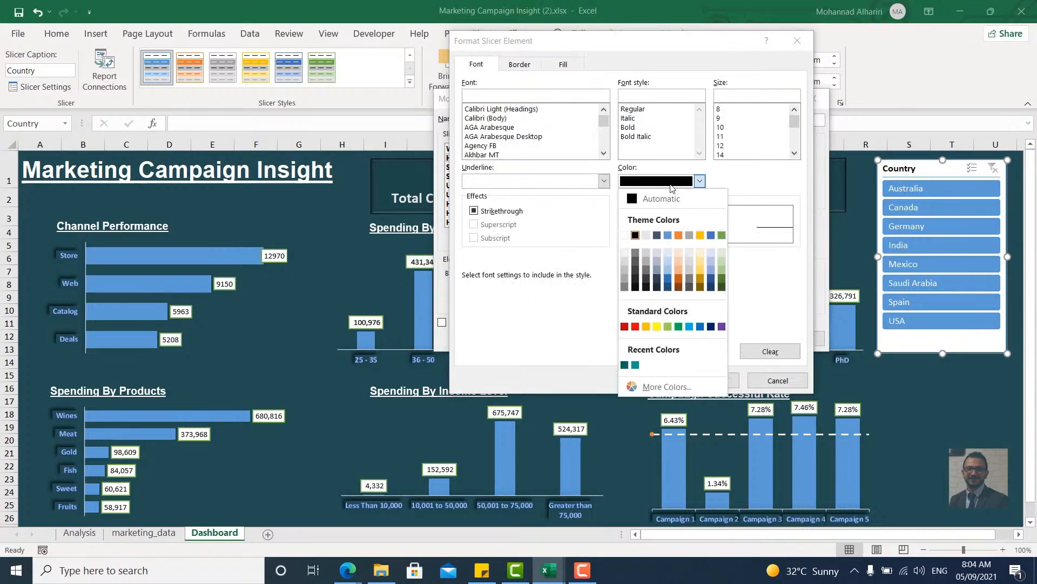
left_click(625, 235)
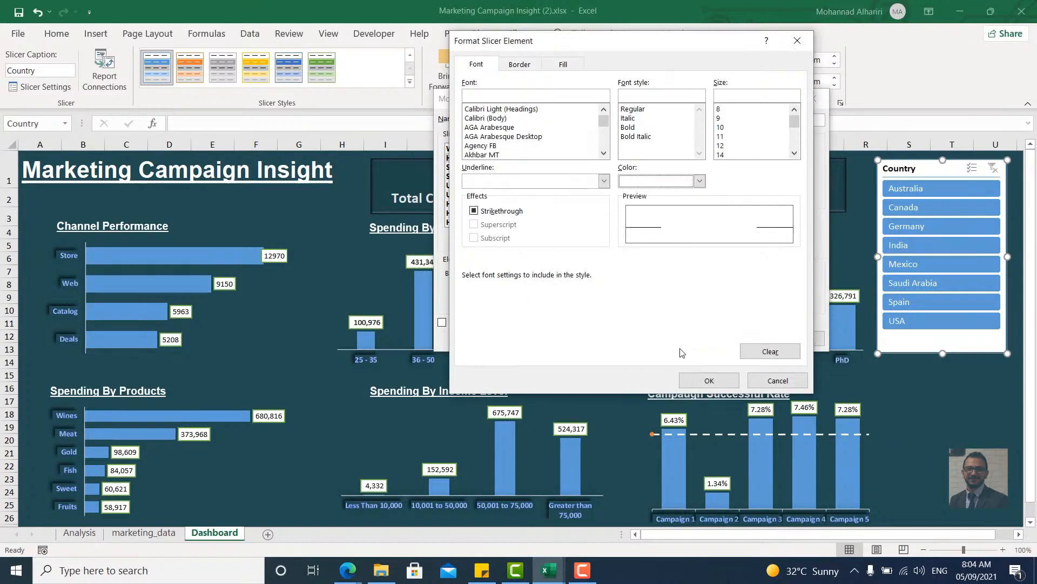
left_click(527, 67)
left_click(732, 380)
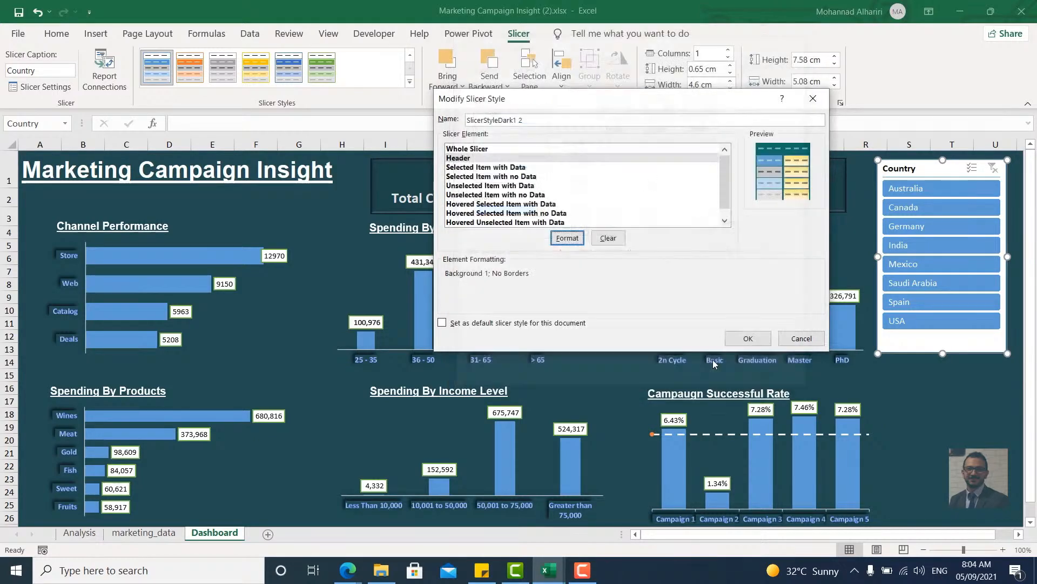
left_click(738, 342)
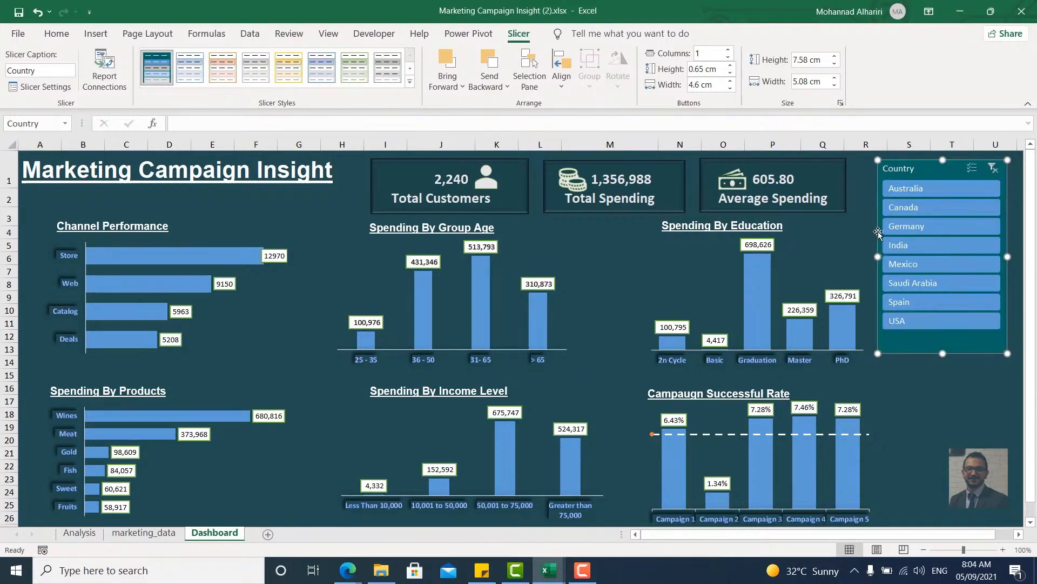
Filter by Canada and India in turn to check which dashboard elements respond to the Country slicer.
left_click(927, 206)
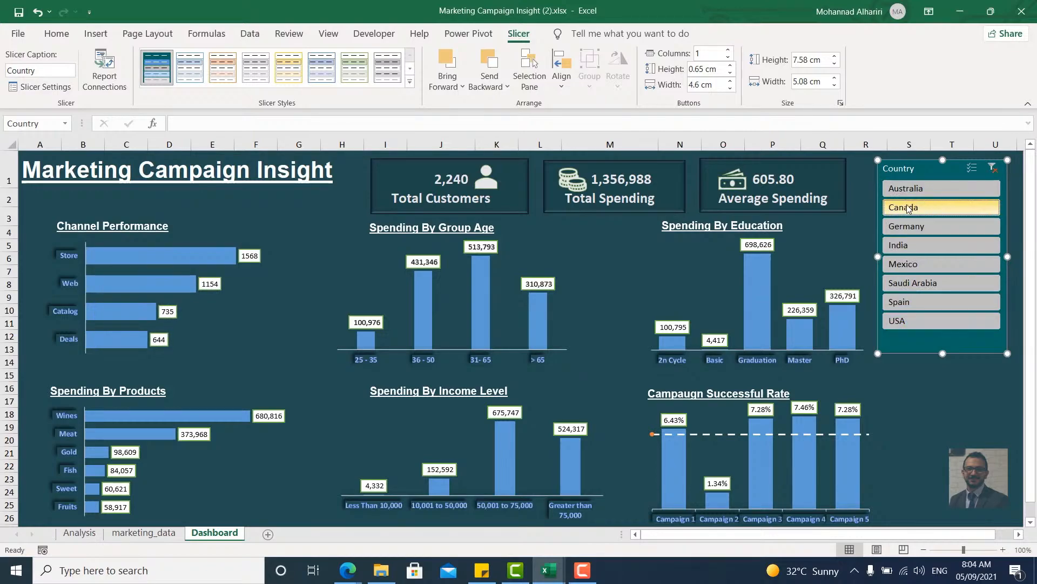
left_click(941, 241)
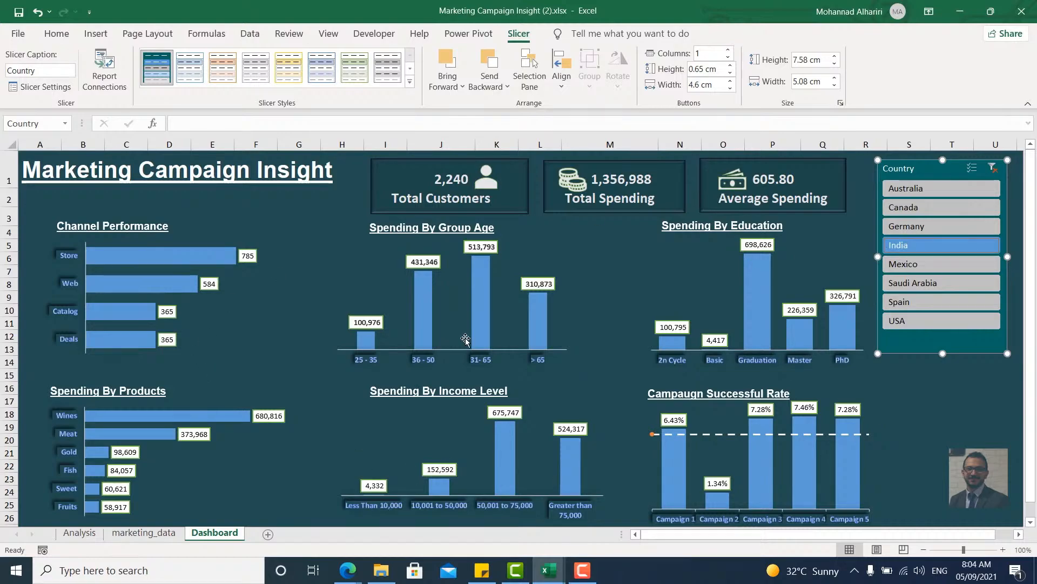
Connect the Country slicer also to Count ID, PivotTable5, PivotTable6, PivotTable7, Product Performance and Spending by Age.
right_click(928, 165)
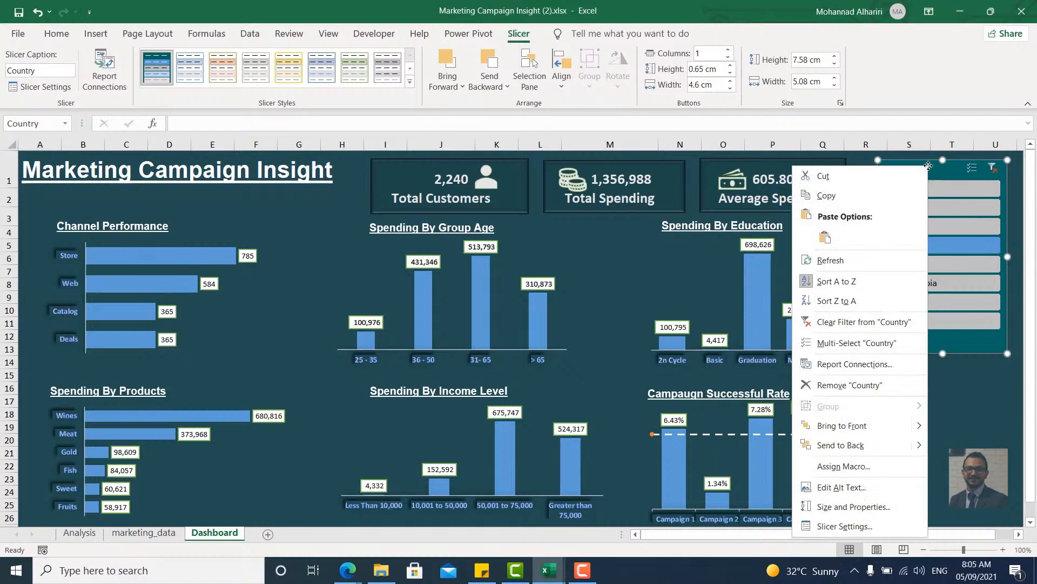
left_click(846, 364)
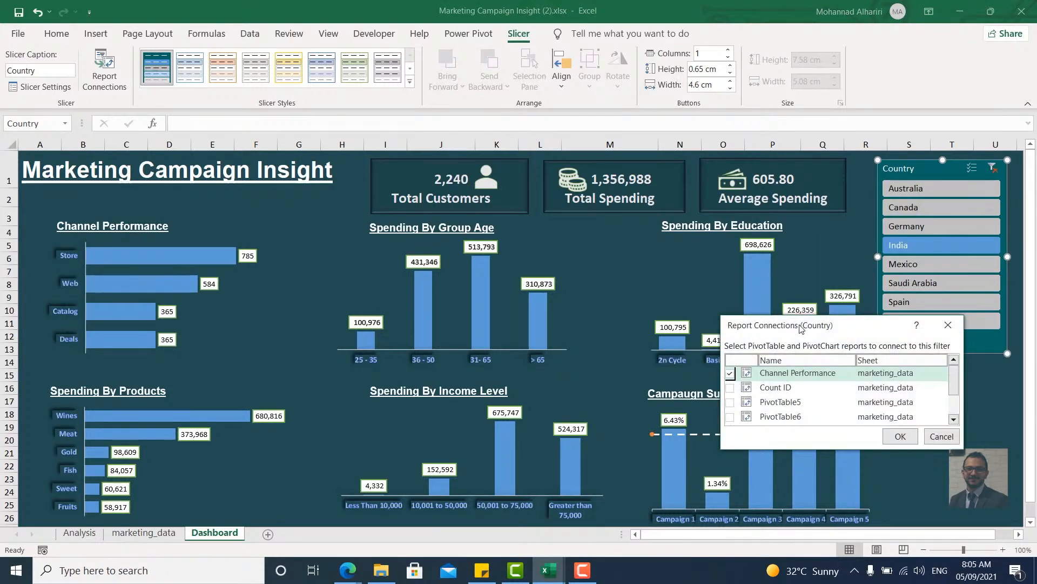
left_click_drag(801, 327, 625, 130)
left_click_drag(786, 252, 841, 322)
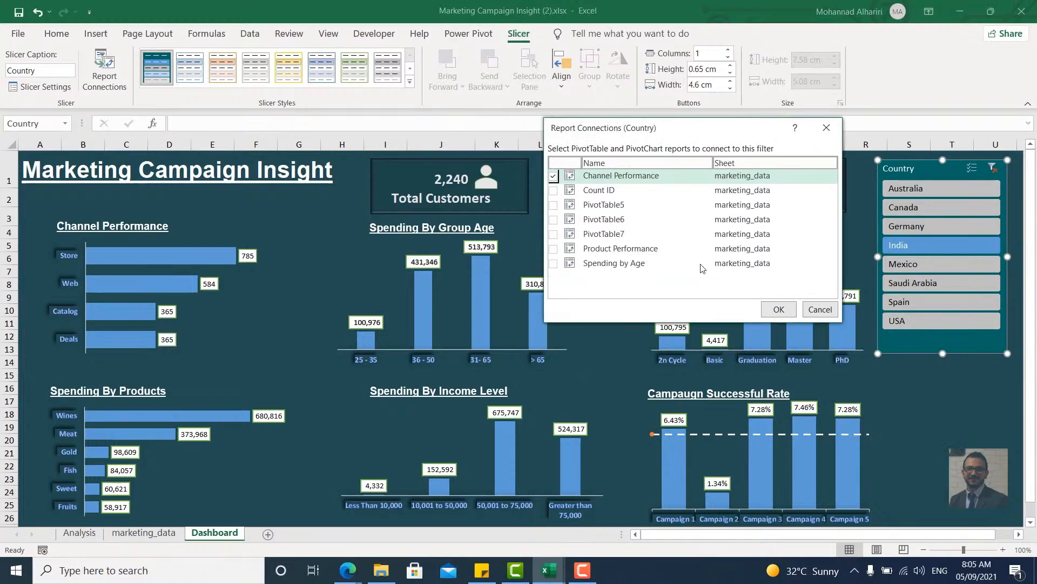
left_click(554, 190)
left_click(554, 205)
left_click(554, 219)
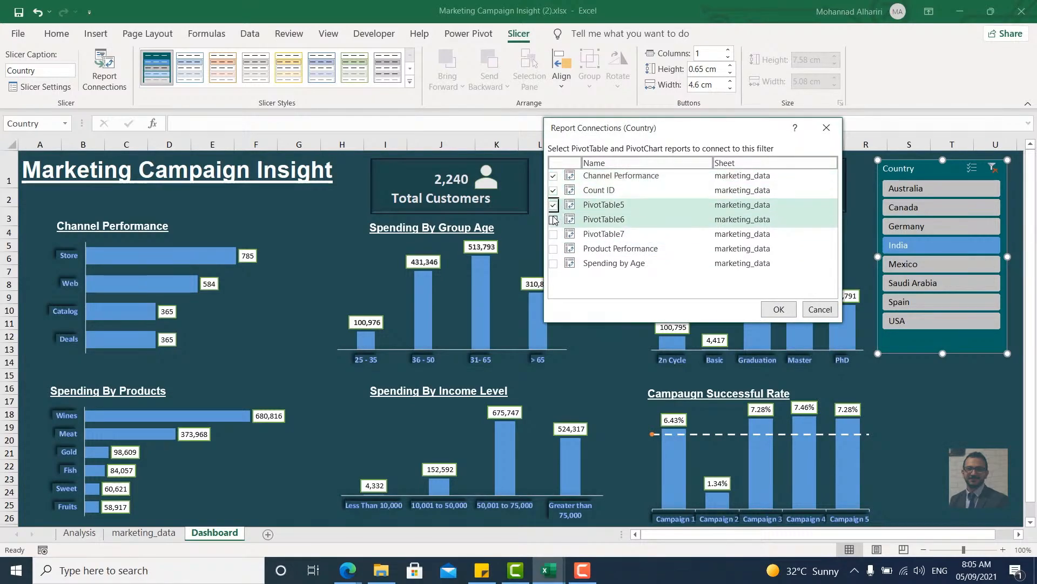
left_click(554, 234)
left_click(554, 249)
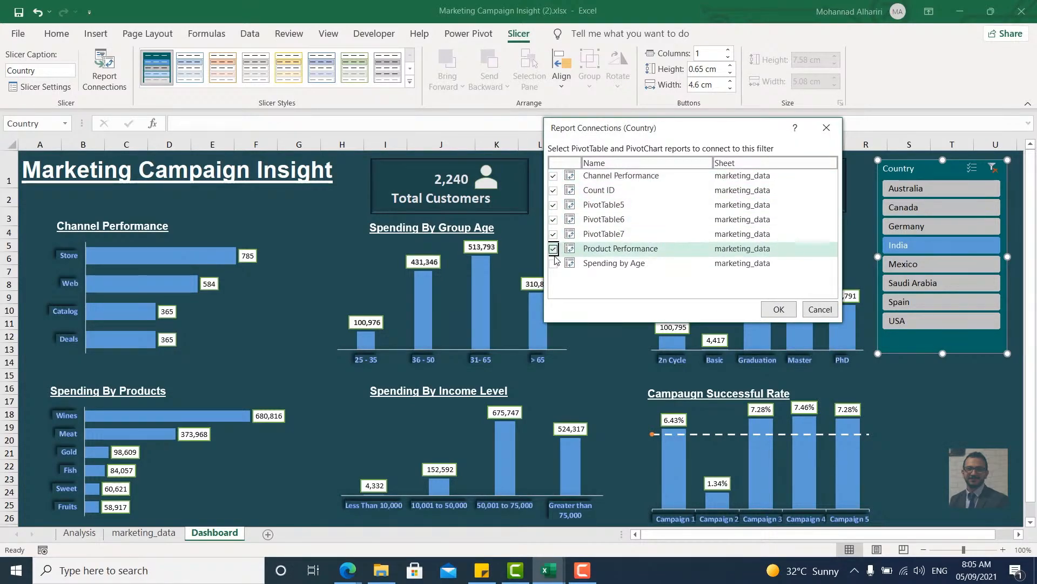
left_click(554, 264)
left_click(779, 309)
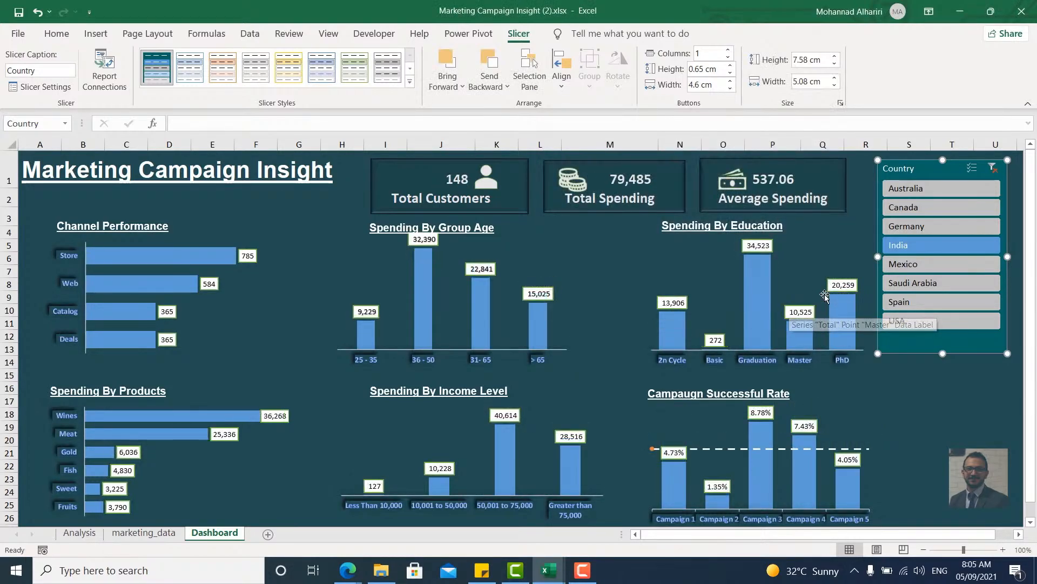
Filter the dashboard by Saudi Arabia, Spain, USA, Canada and Australia in turn to check that all charts and cards respond.
left_click(919, 286)
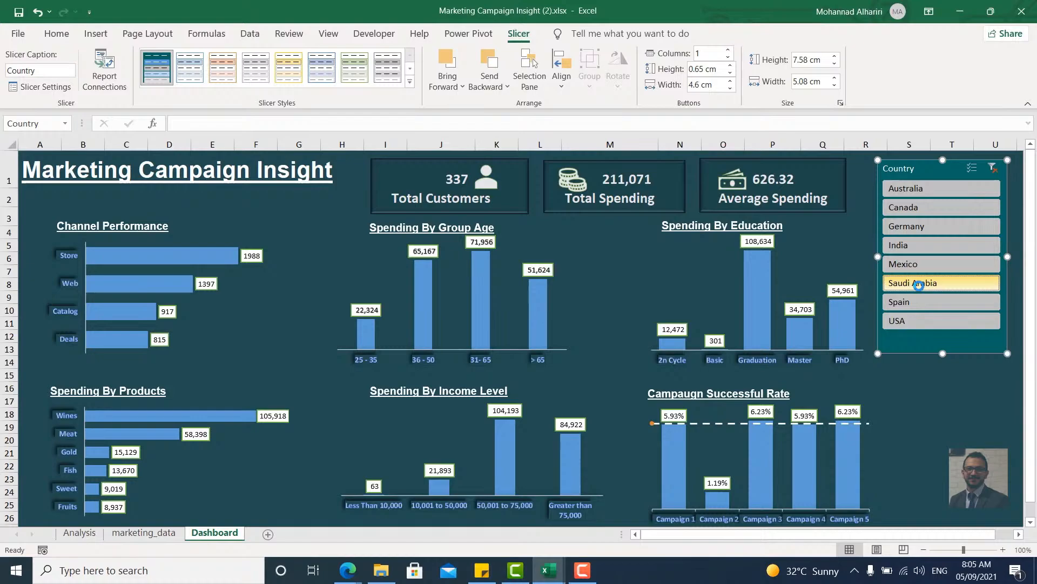
left_click(916, 301)
left_click(915, 319)
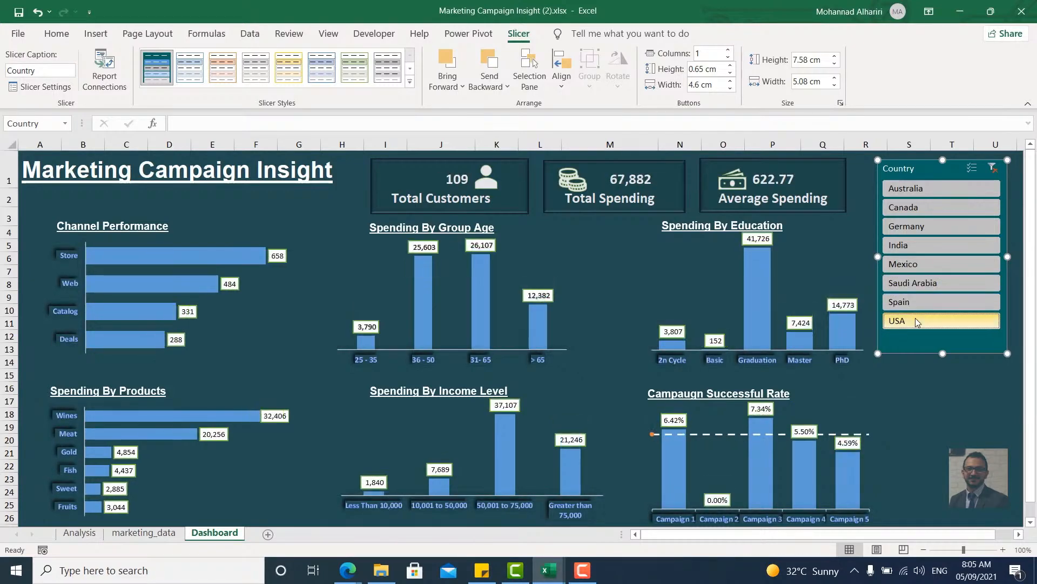
left_click(911, 208)
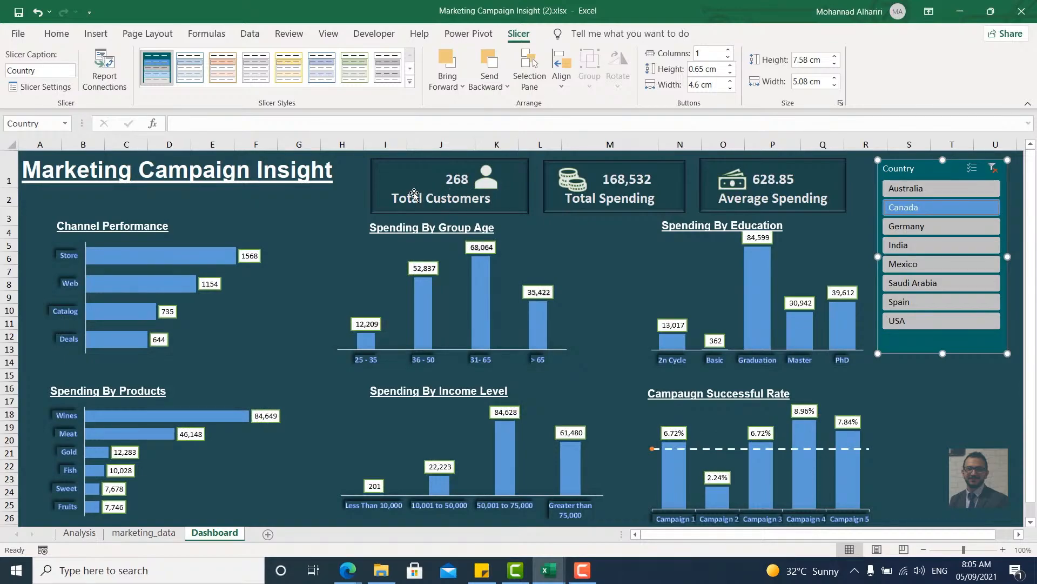
left_click(967, 188)
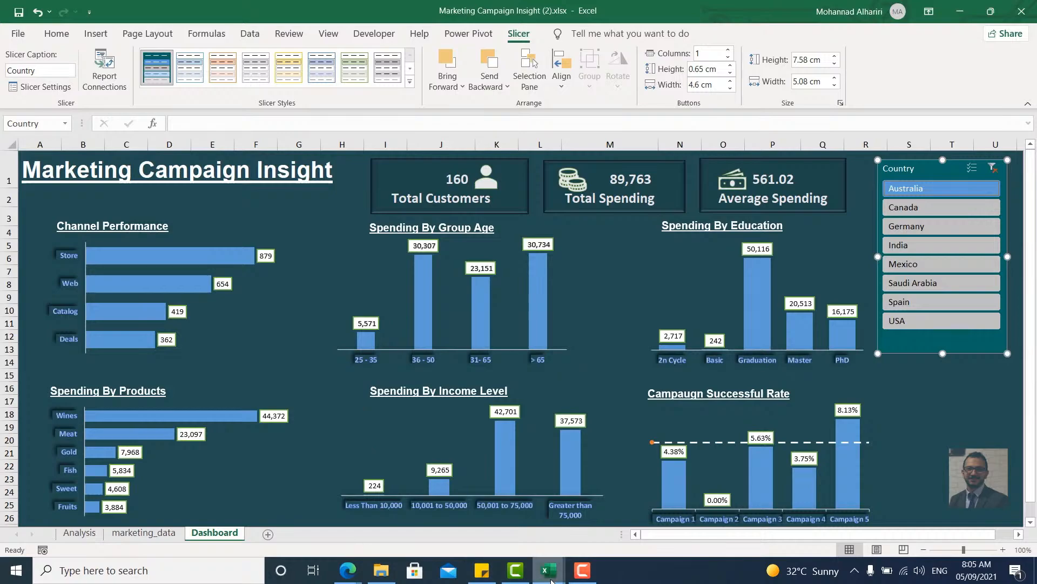
Copy the Key Highlights frame rectangle from Marketing Campaign Insight.xlsx and paste it on this workbook's Dashboard, in the empty area below the slicer.
mouse_move(552, 566)
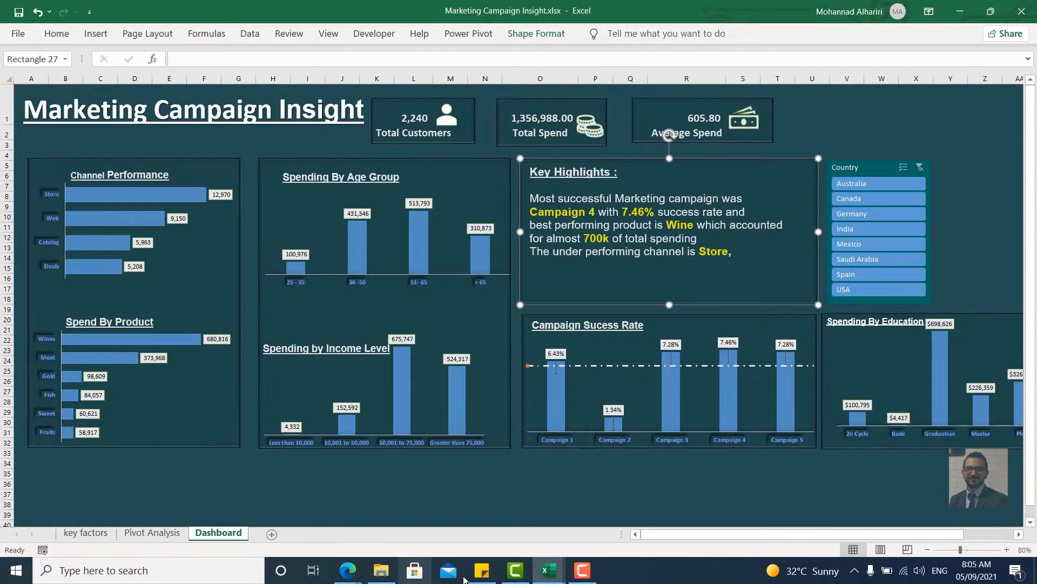
mouse_move(543, 576)
left_click(587, 528)
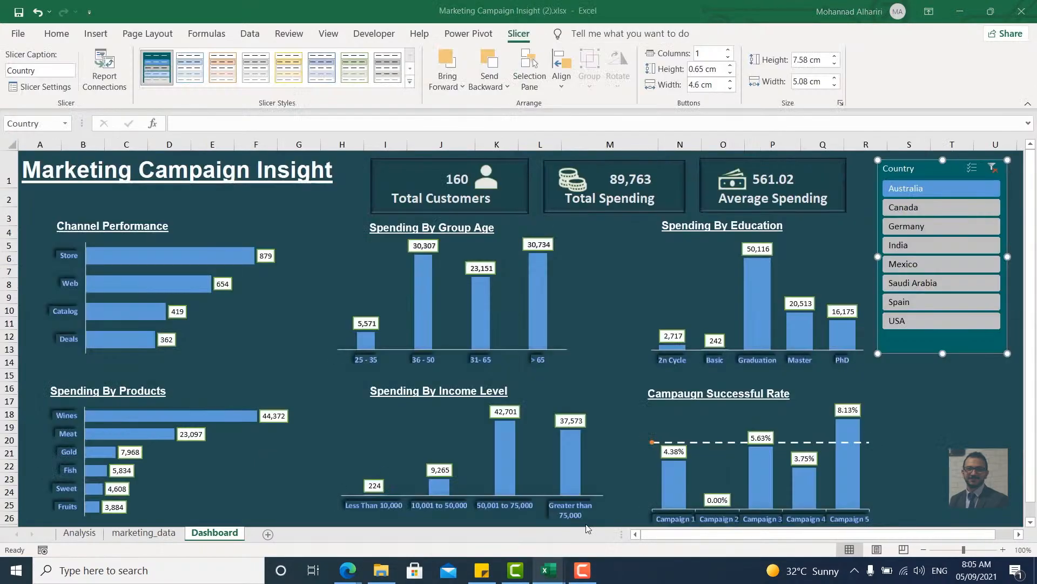
left_click(588, 525)
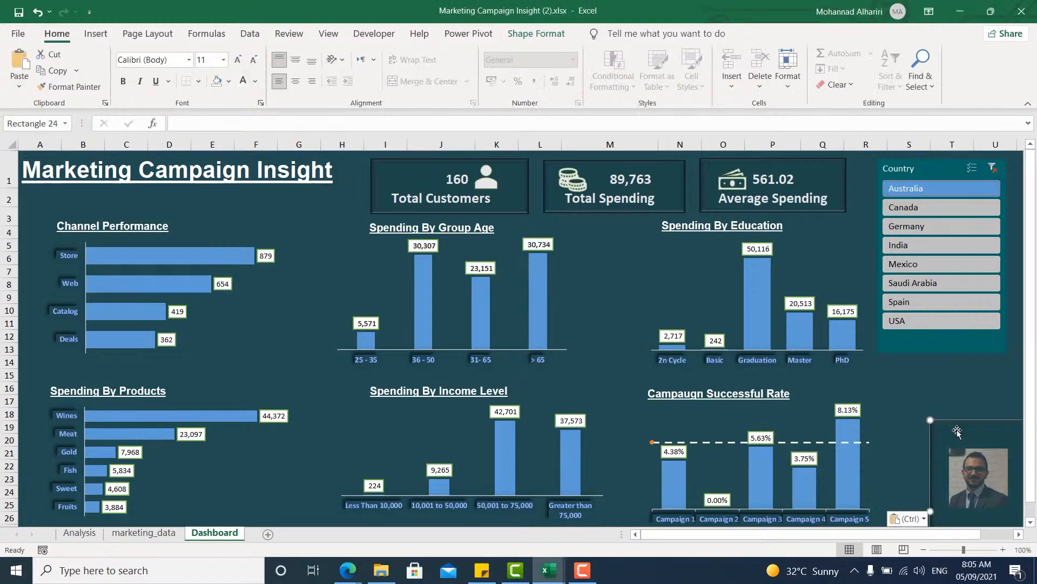
scroll(812, 459, "down", 3)
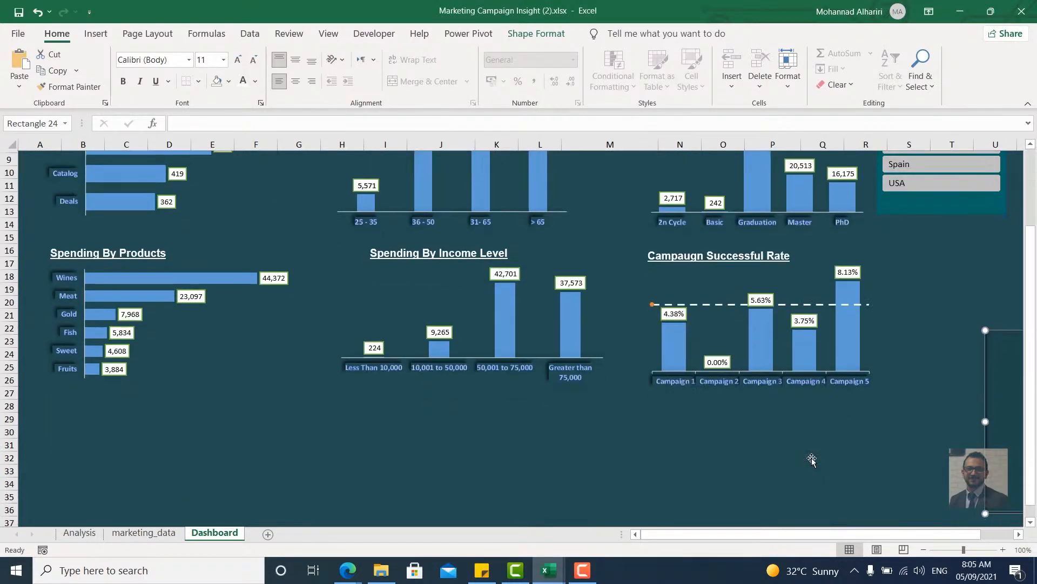
scroll(813, 523, "right", 2)
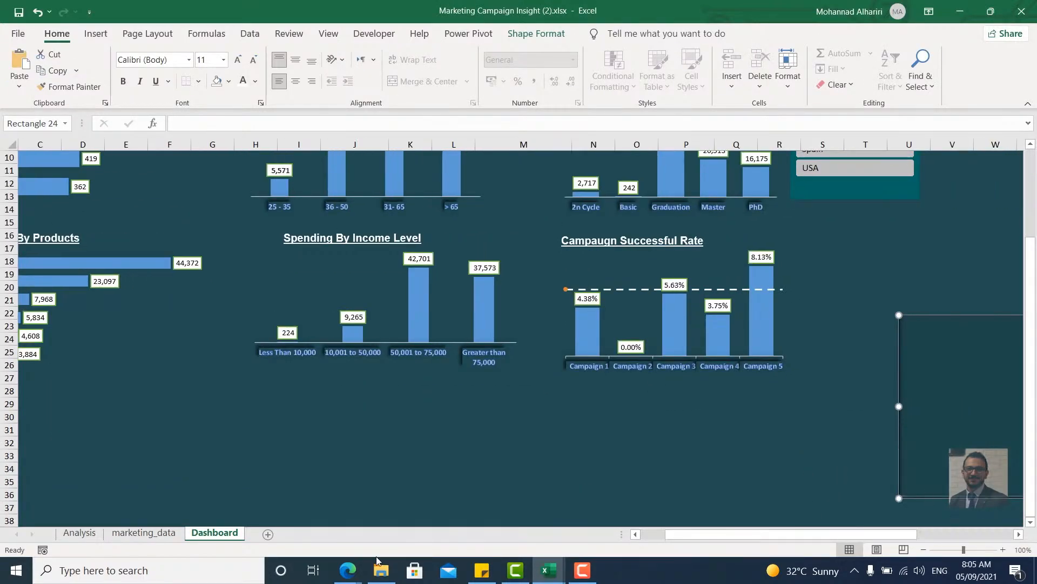
mouse_move(548, 570)
left_click(439, 503)
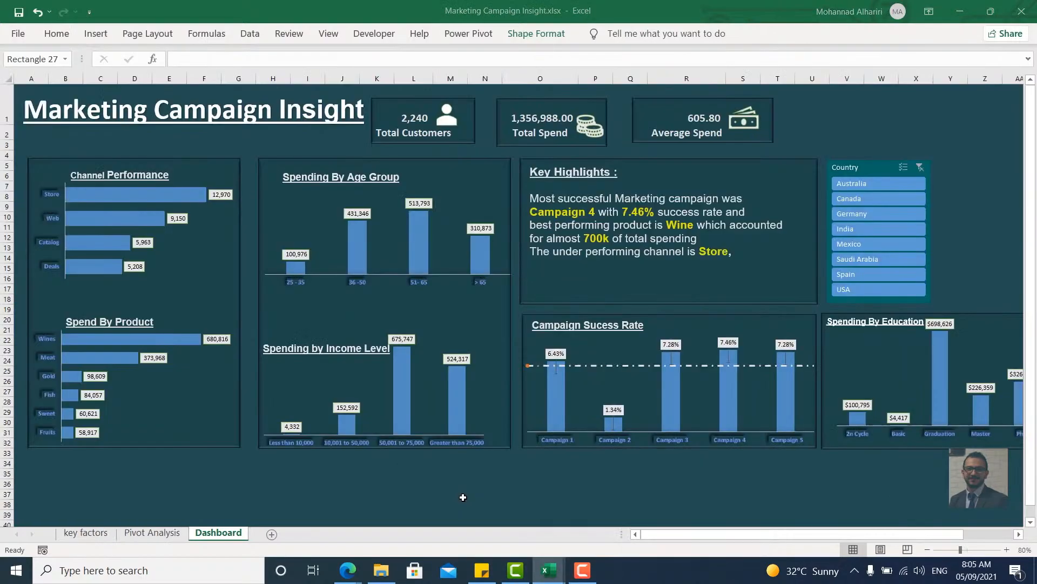
left_click(622, 212)
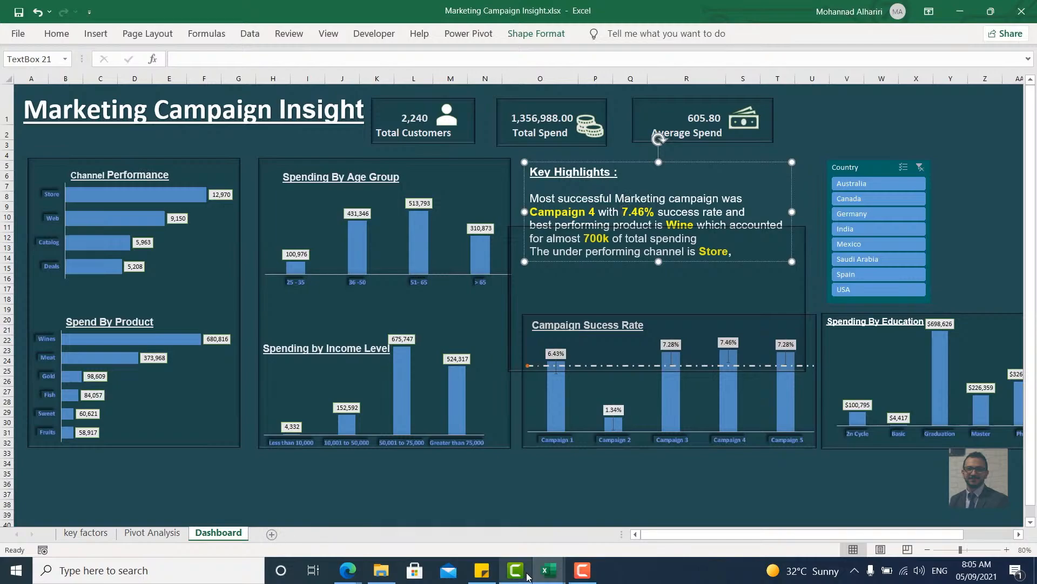
mouse_move(549, 570)
left_click(657, 520)
left_click(861, 264)
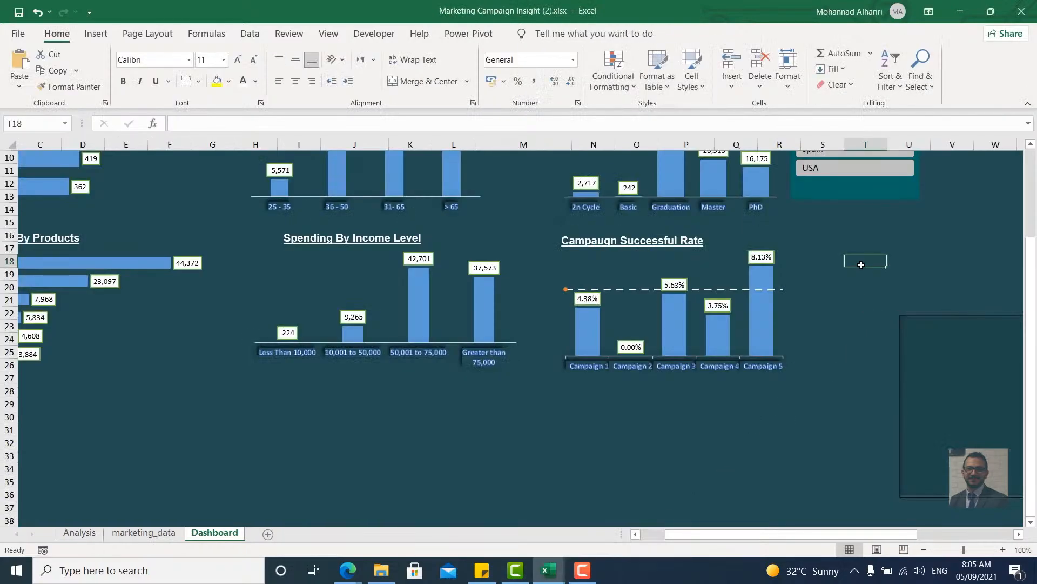
key("ctrl+v")
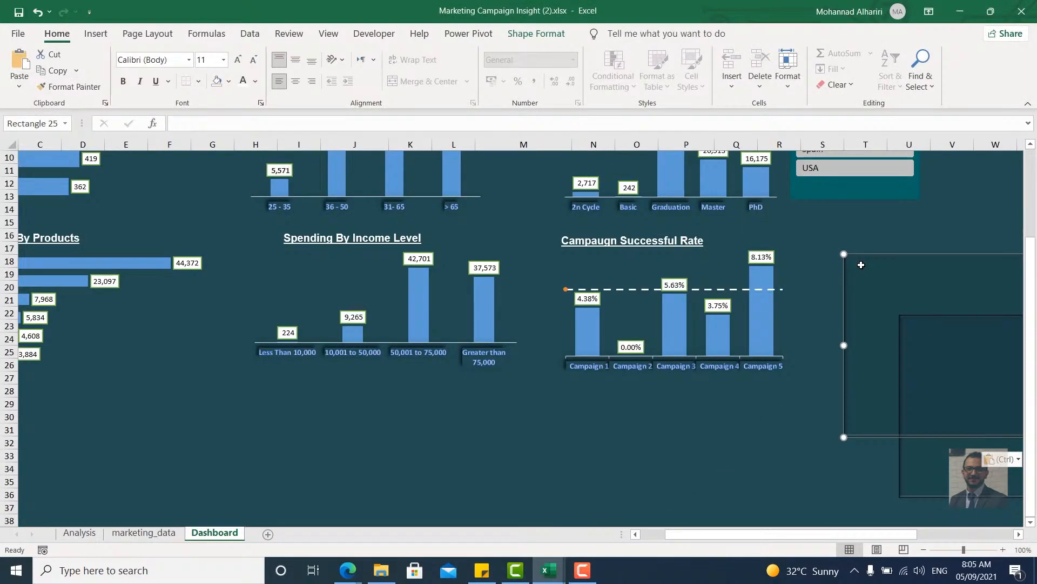
key("Delete")
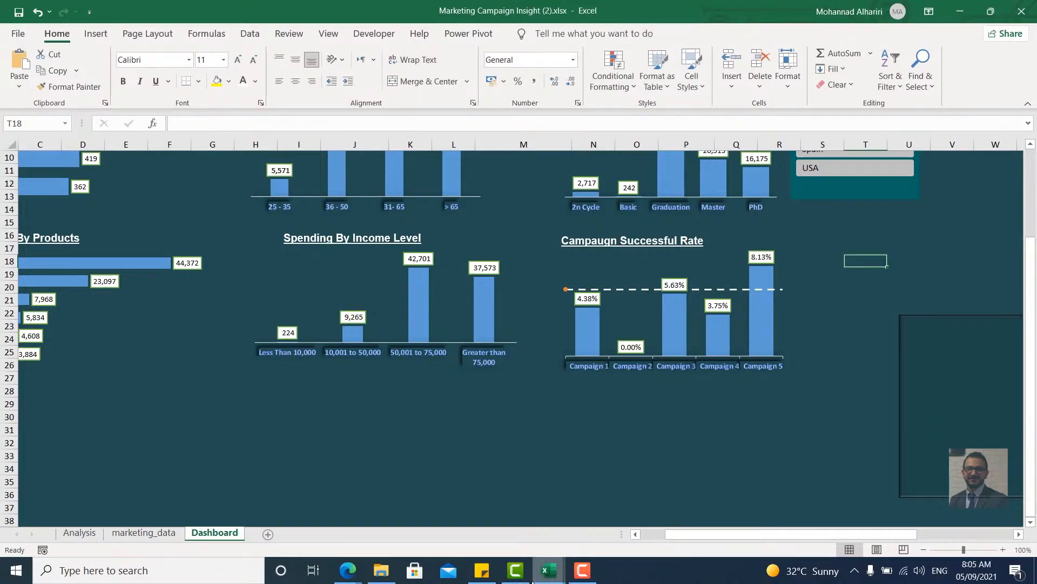
Copy the Key Highlights text box from Marketing Campaign Insight.xlsx, paste it below this Dashboard's slicer and move the empty frame rectangle around it.
mouse_move(572, 570)
left_click(478, 516)
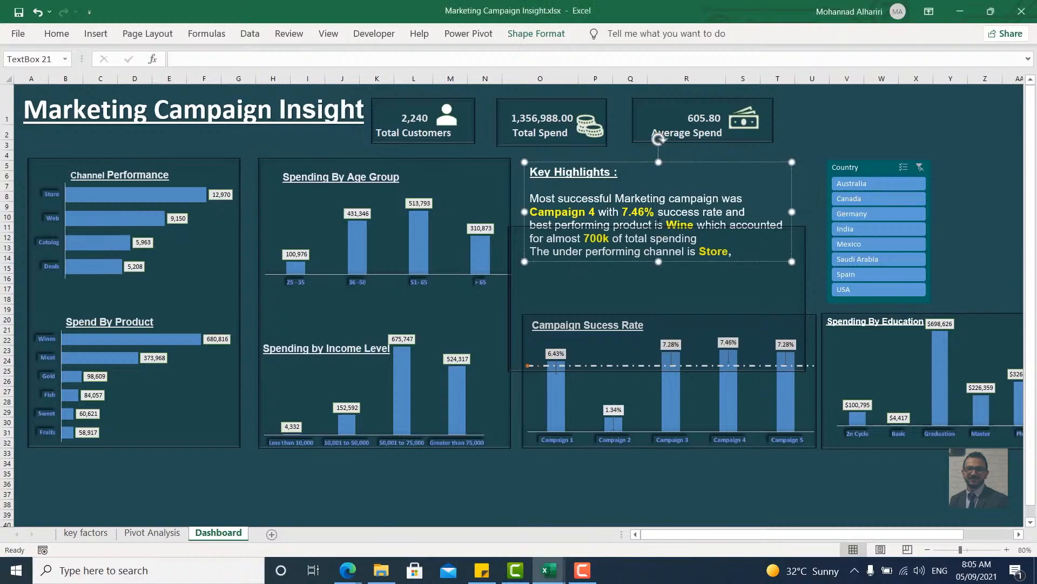
double_click(657, 198)
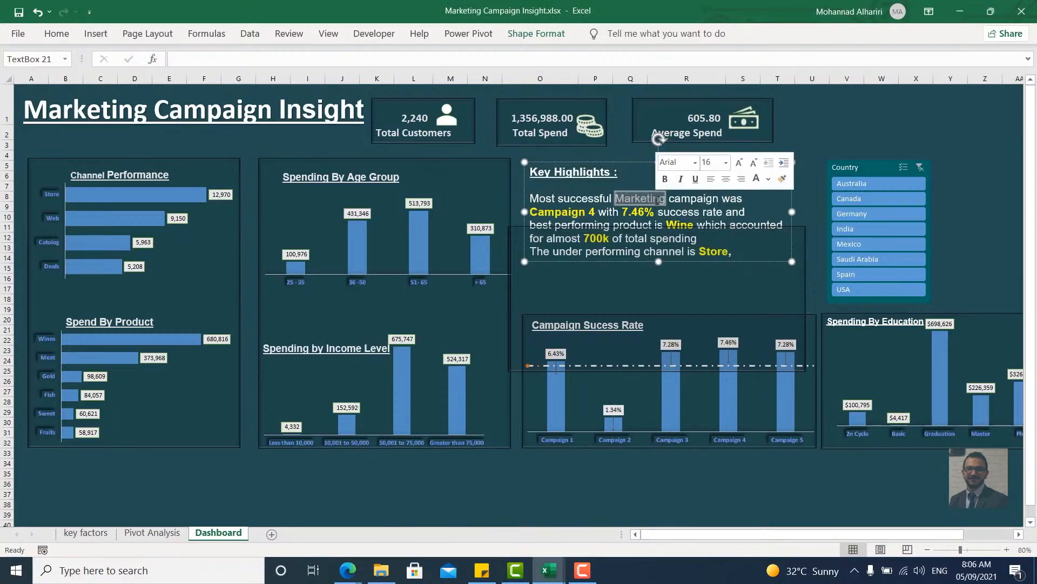
left_click(654, 199)
double_click(654, 199)
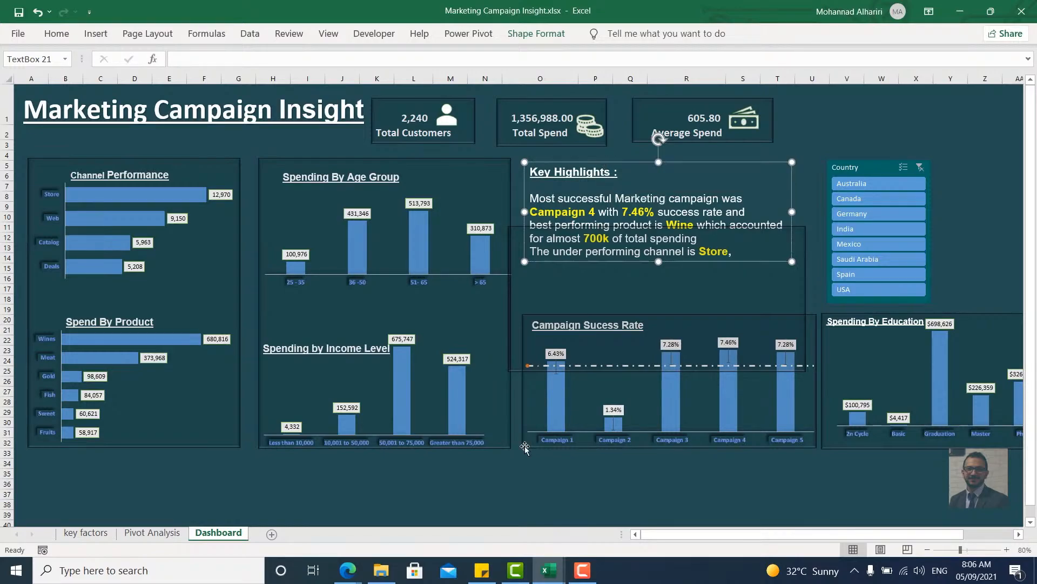
mouse_move(549, 570)
left_click(619, 510)
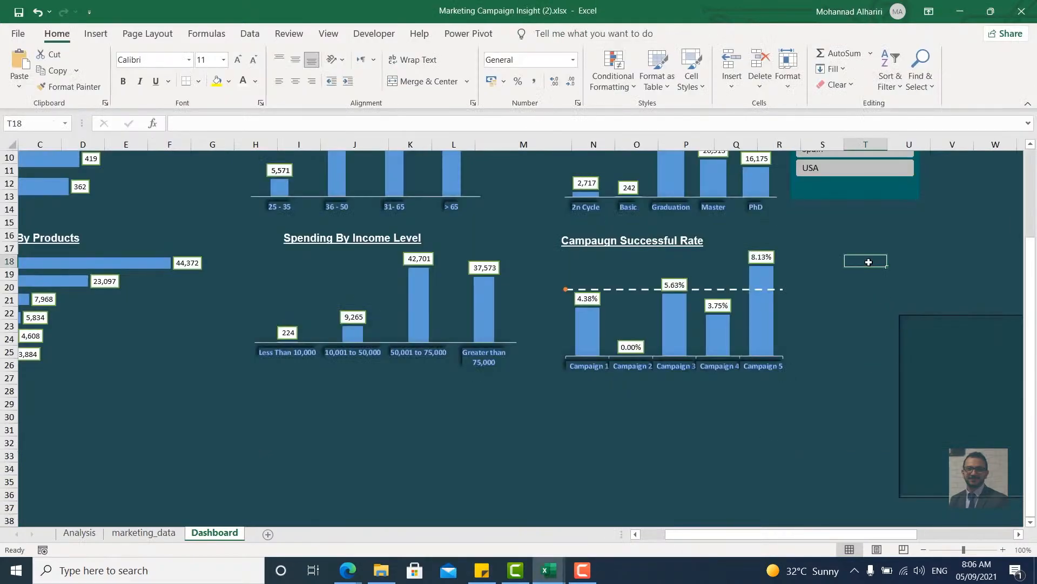
key("ctrl+v")
left_click_drag(967, 424, 888, 339)
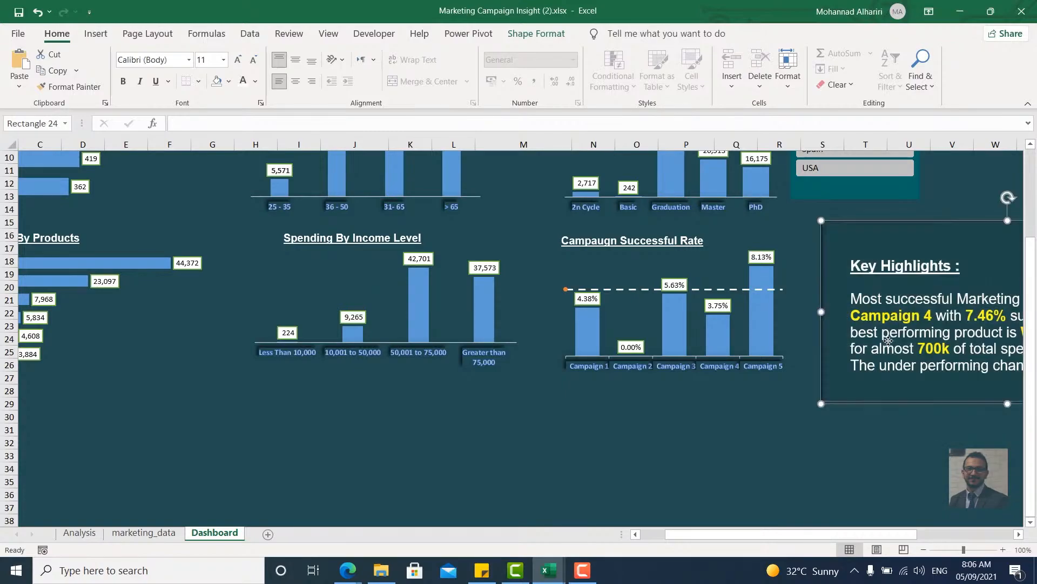
left_click_drag(771, 534, 829, 527)
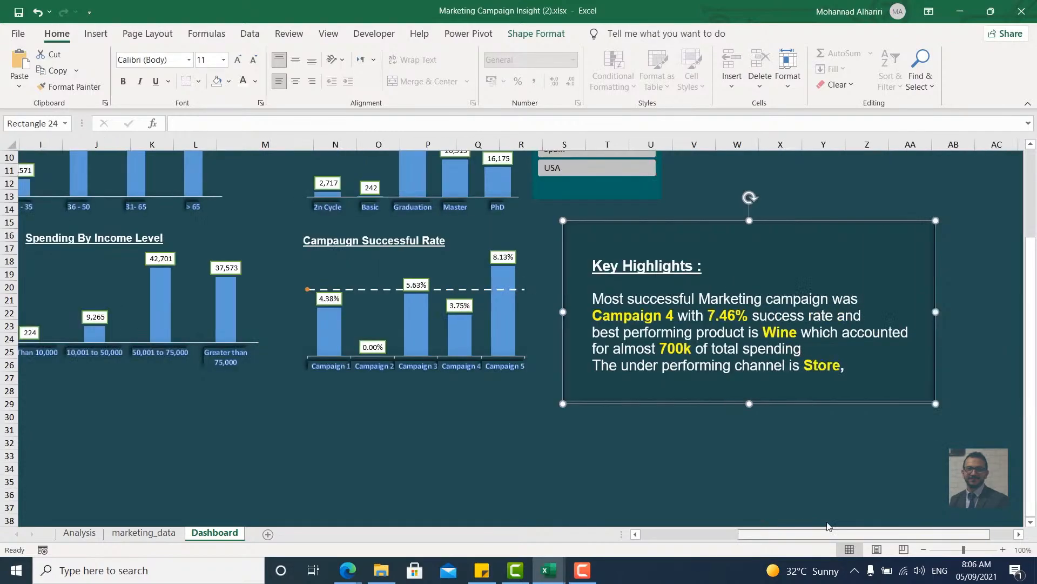
Filter the dashboard by Mexico to check the charts and cards, and clear the Country slicer's filter.
left_click_drag(767, 534, 615, 522)
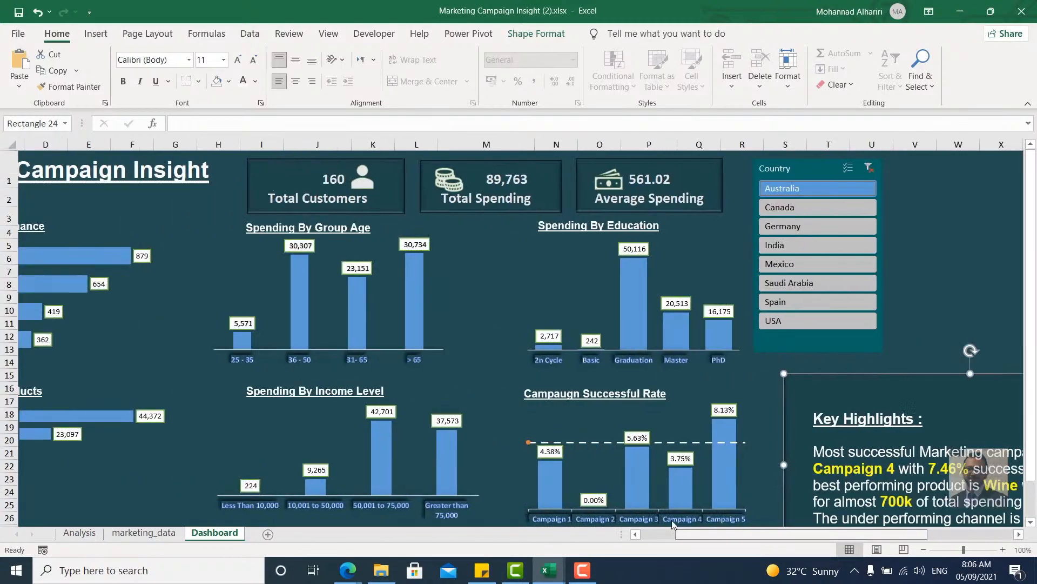
left_click(925, 265)
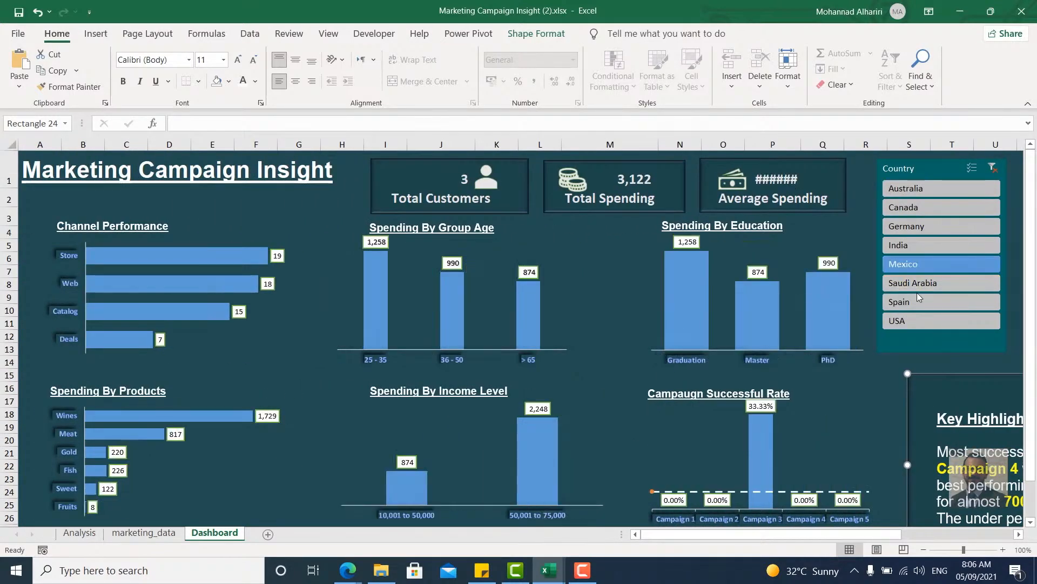
left_click(992, 168)
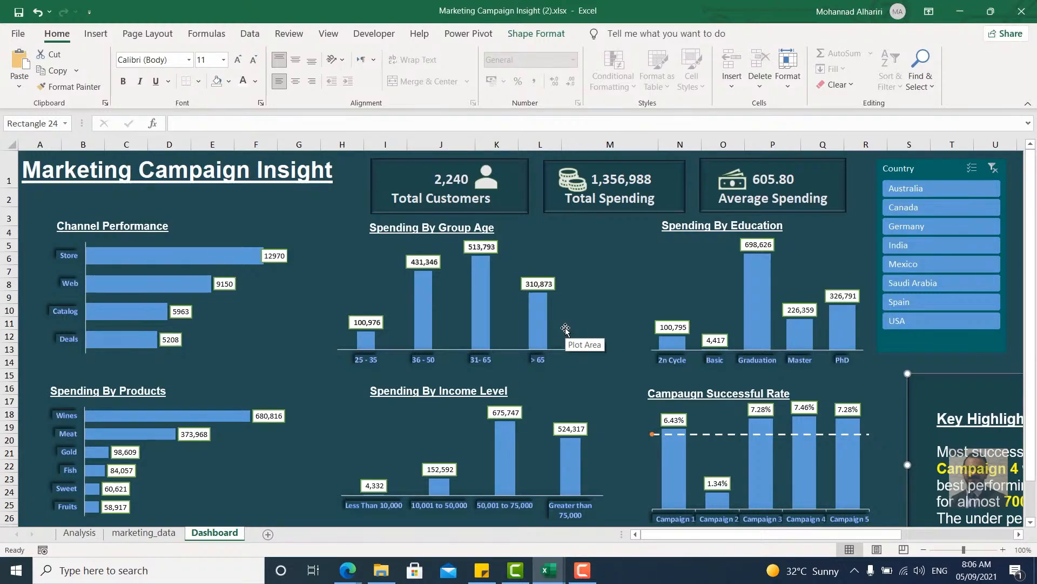
left_click(582, 570)
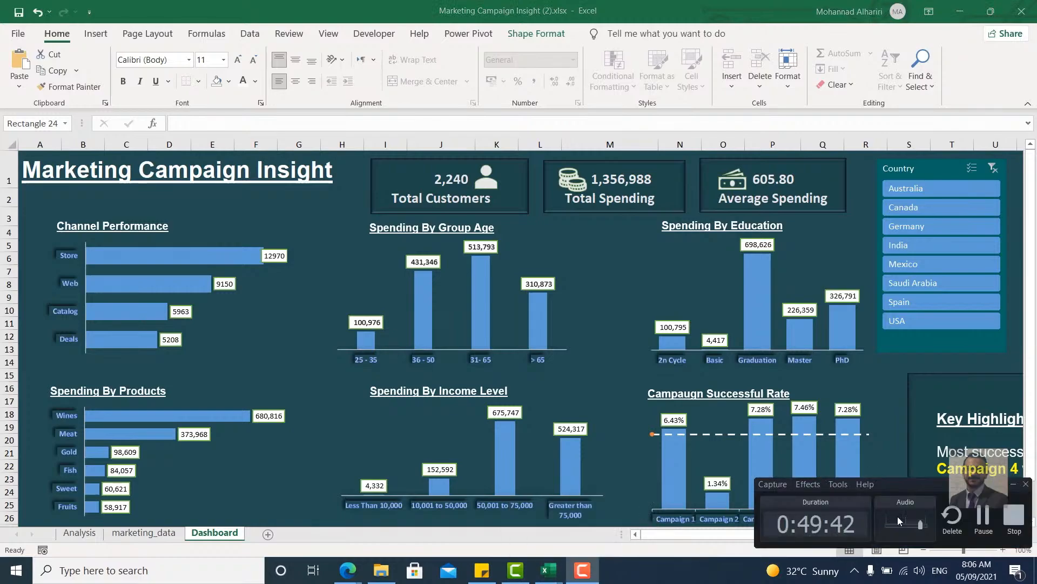